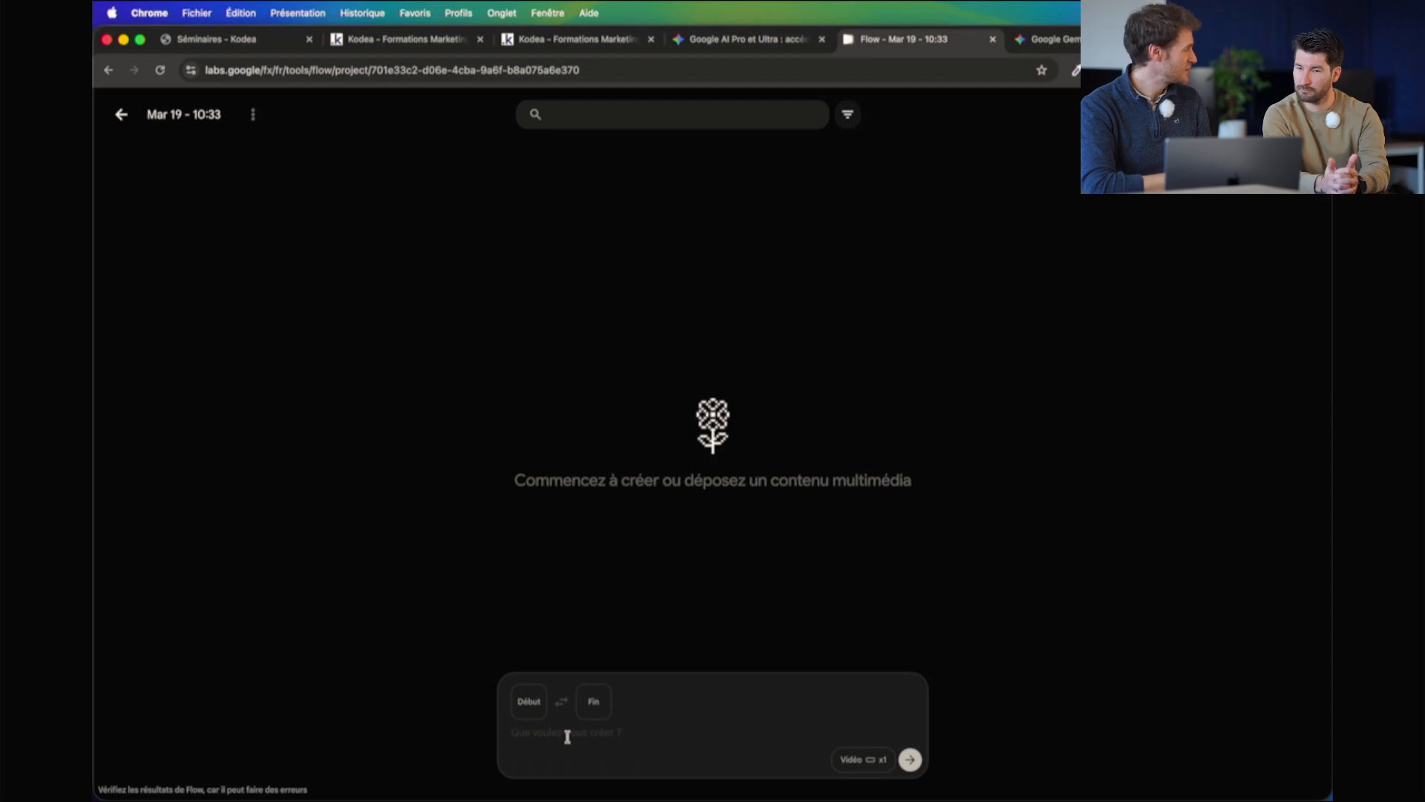
# Switch the generation type to Image
pyautogui.click(853, 759)
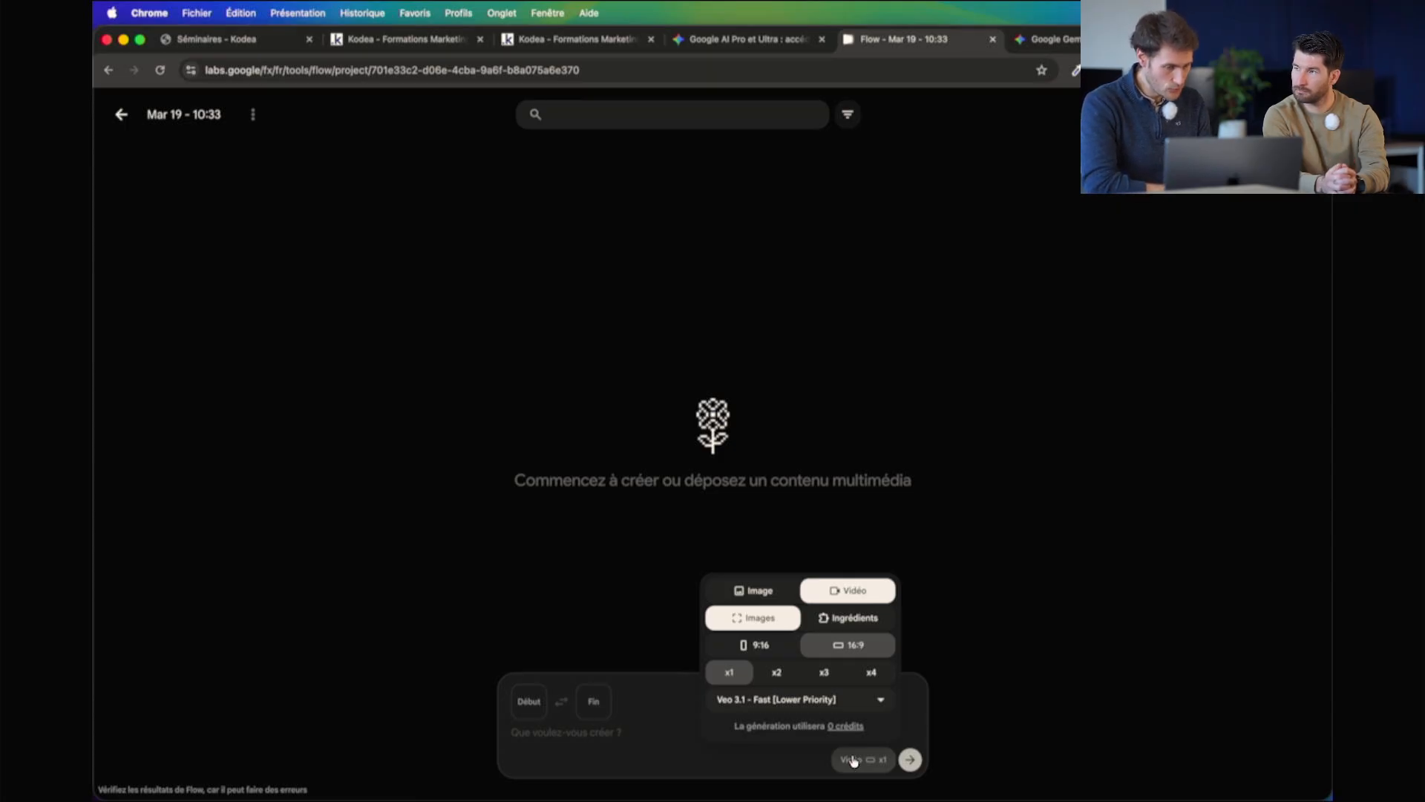
pyautogui.click(767, 595)
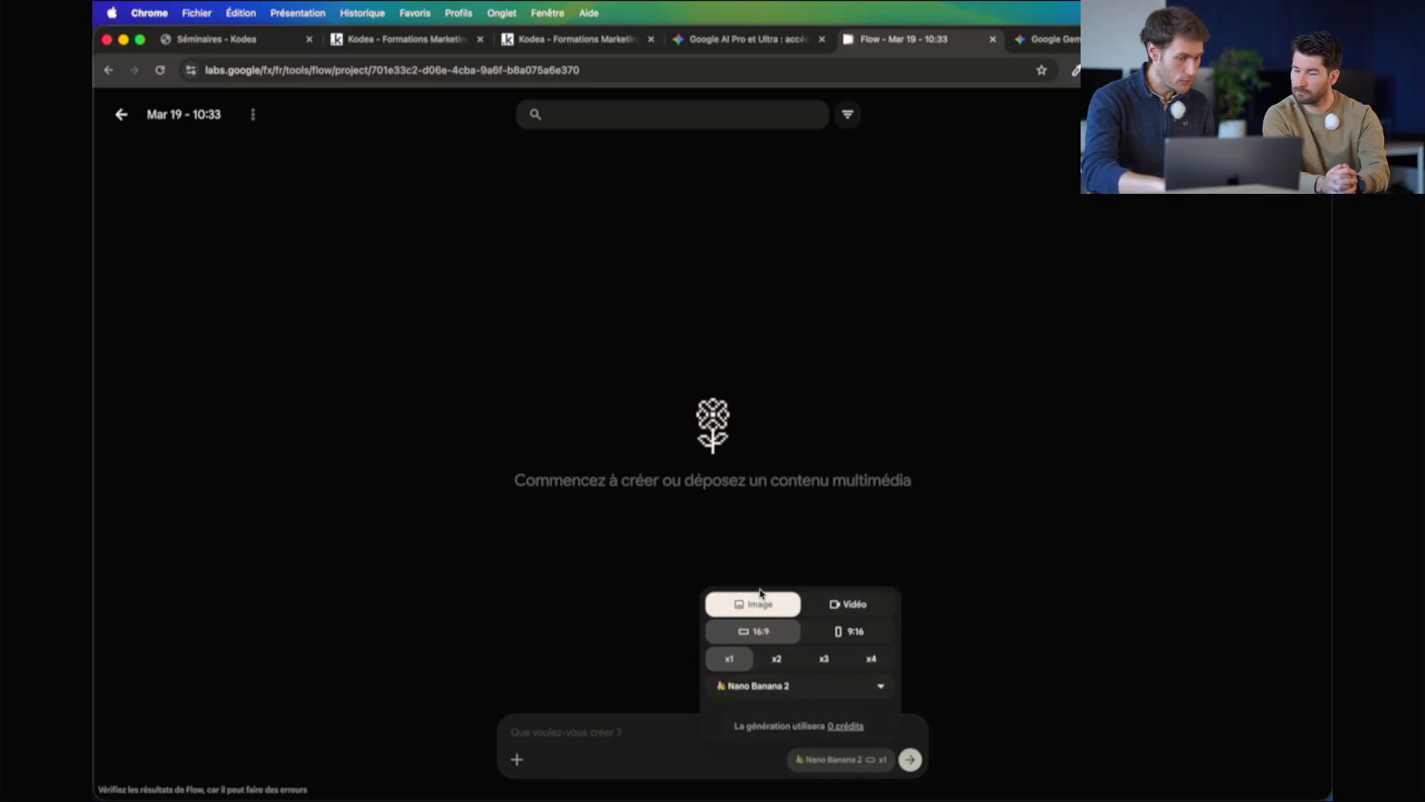
pyautogui.click(601, 733)
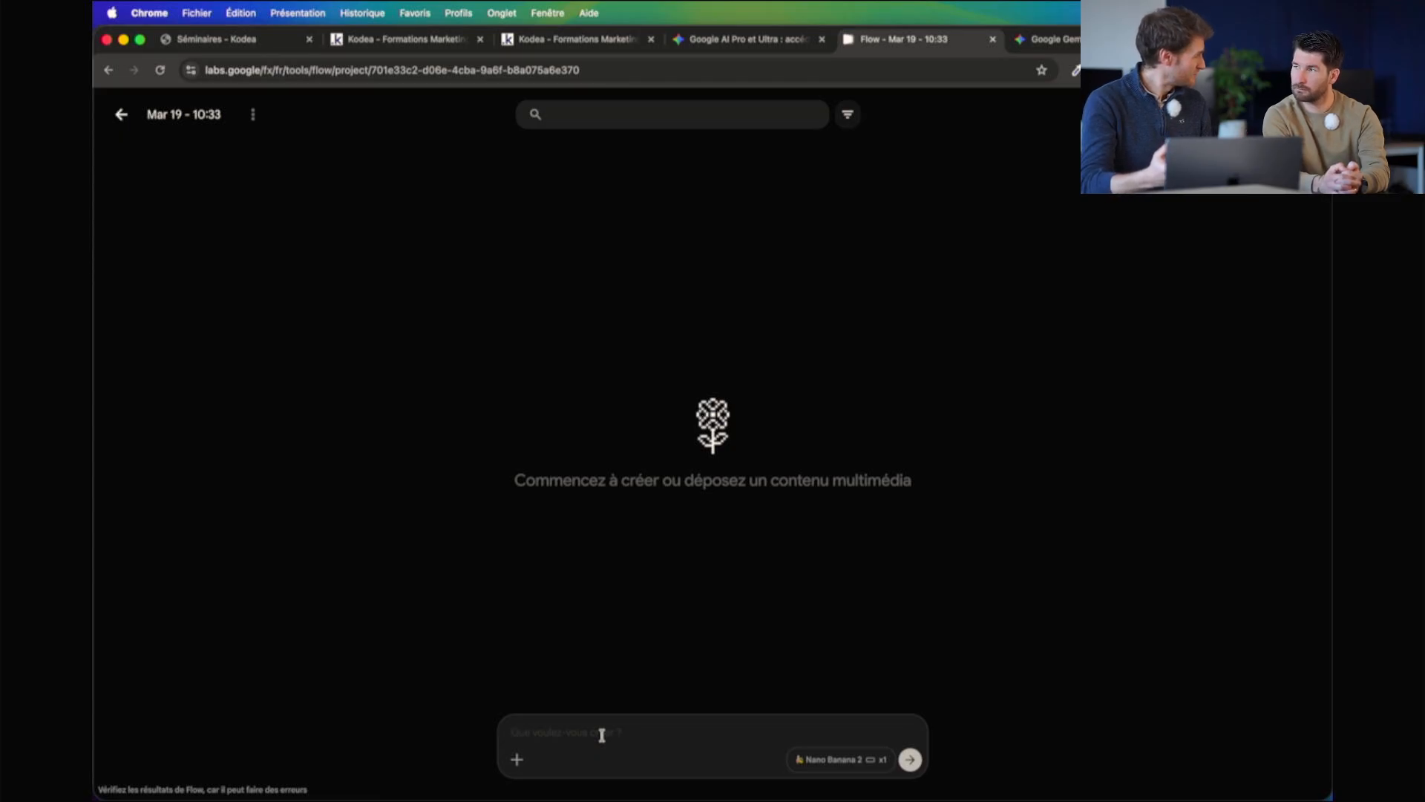
# Switch the generation type back to Vidéo and choose the Ingrédients mode
pyautogui.click(836, 760)
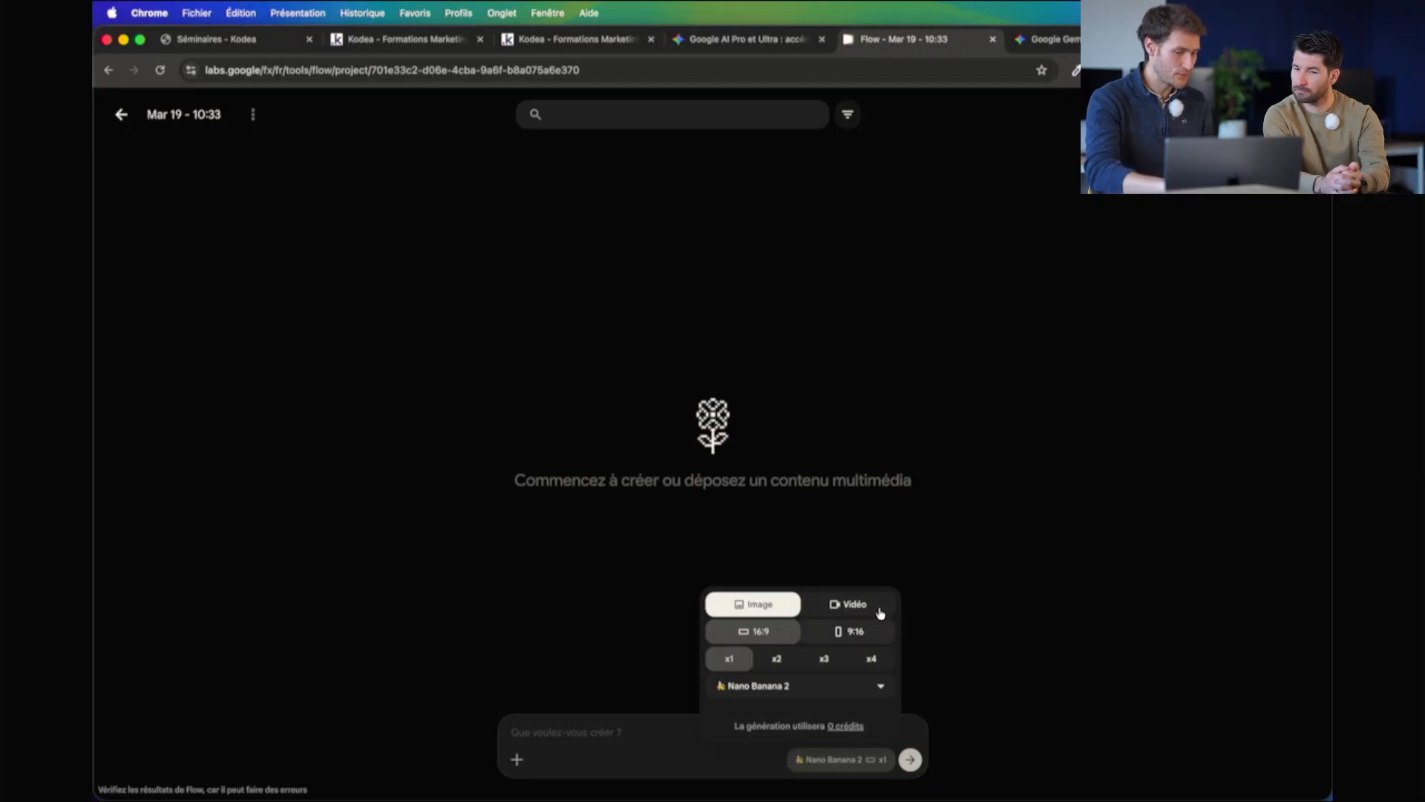
pyautogui.click(872, 605)
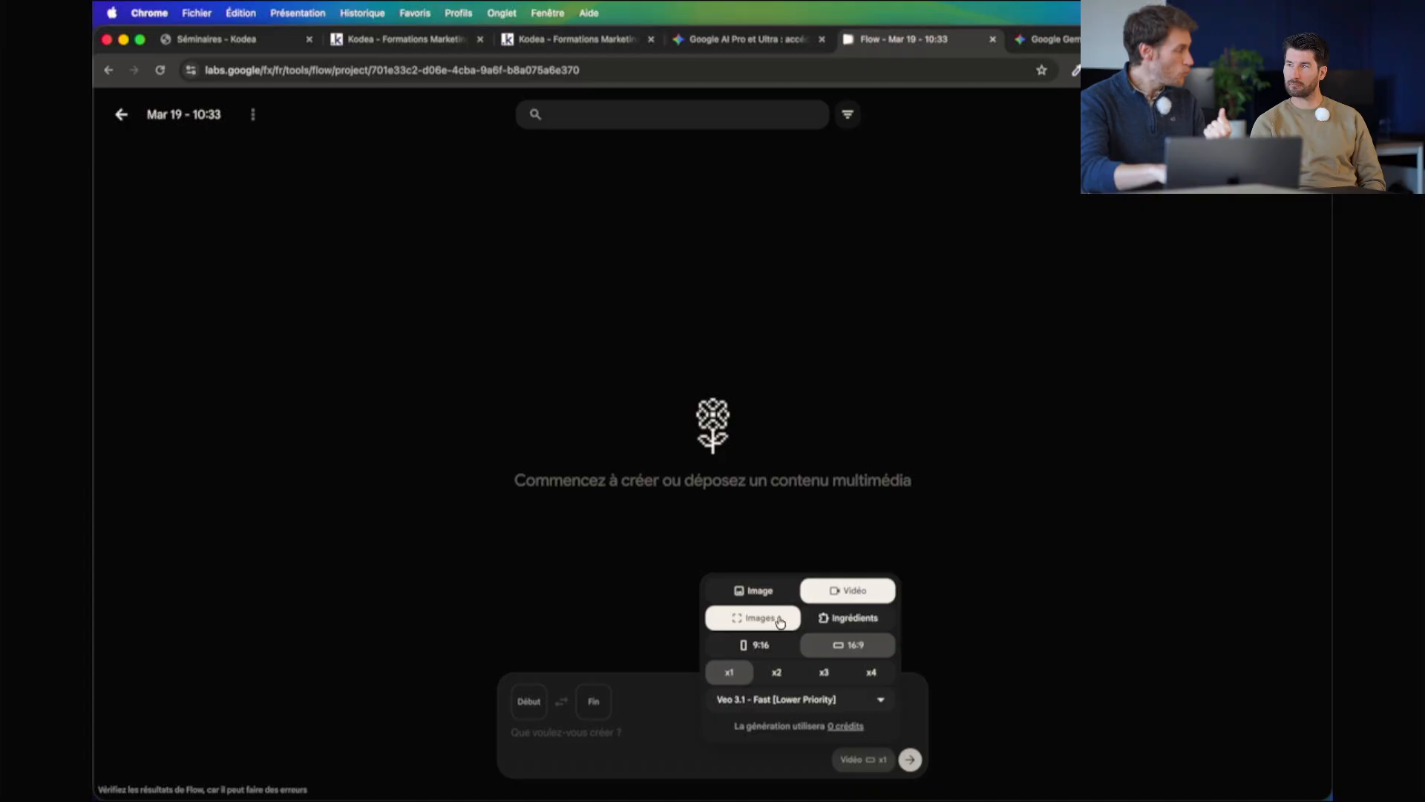
pyautogui.click(838, 622)
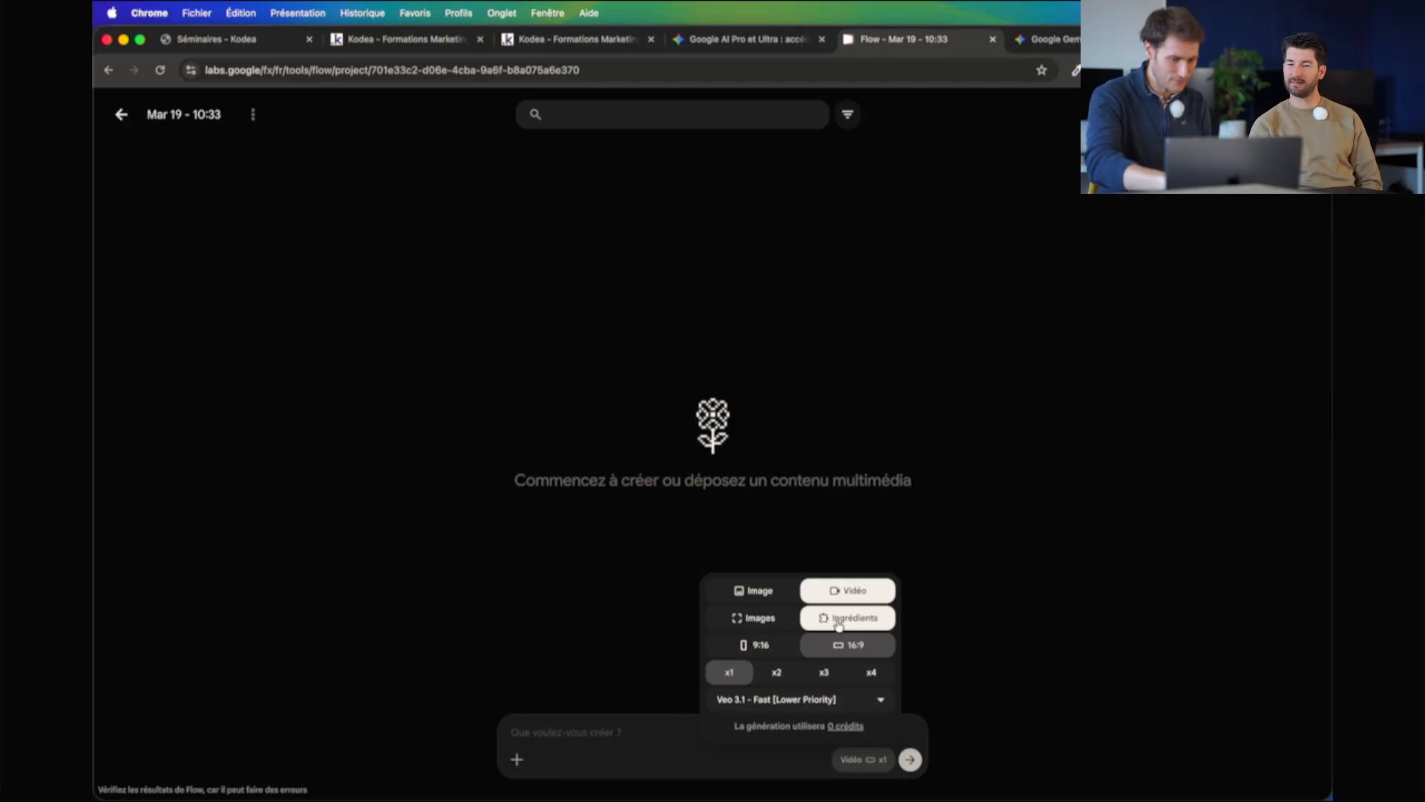
# Compare the credit costs of the Veo 3.1 video models by selecting Fast [Lower Priority], Fast and finally Quality
pyautogui.click(852, 701)
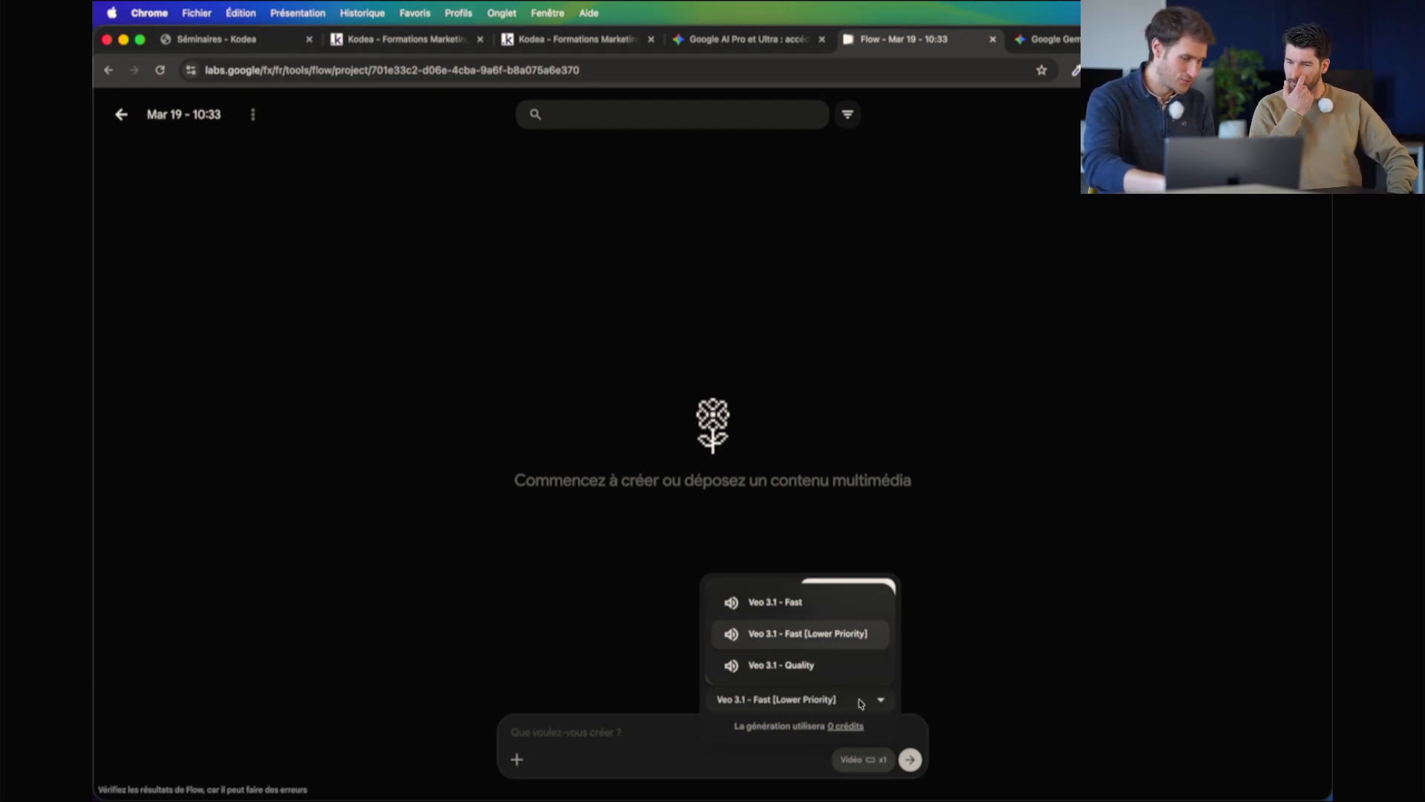
pyautogui.click(830, 634)
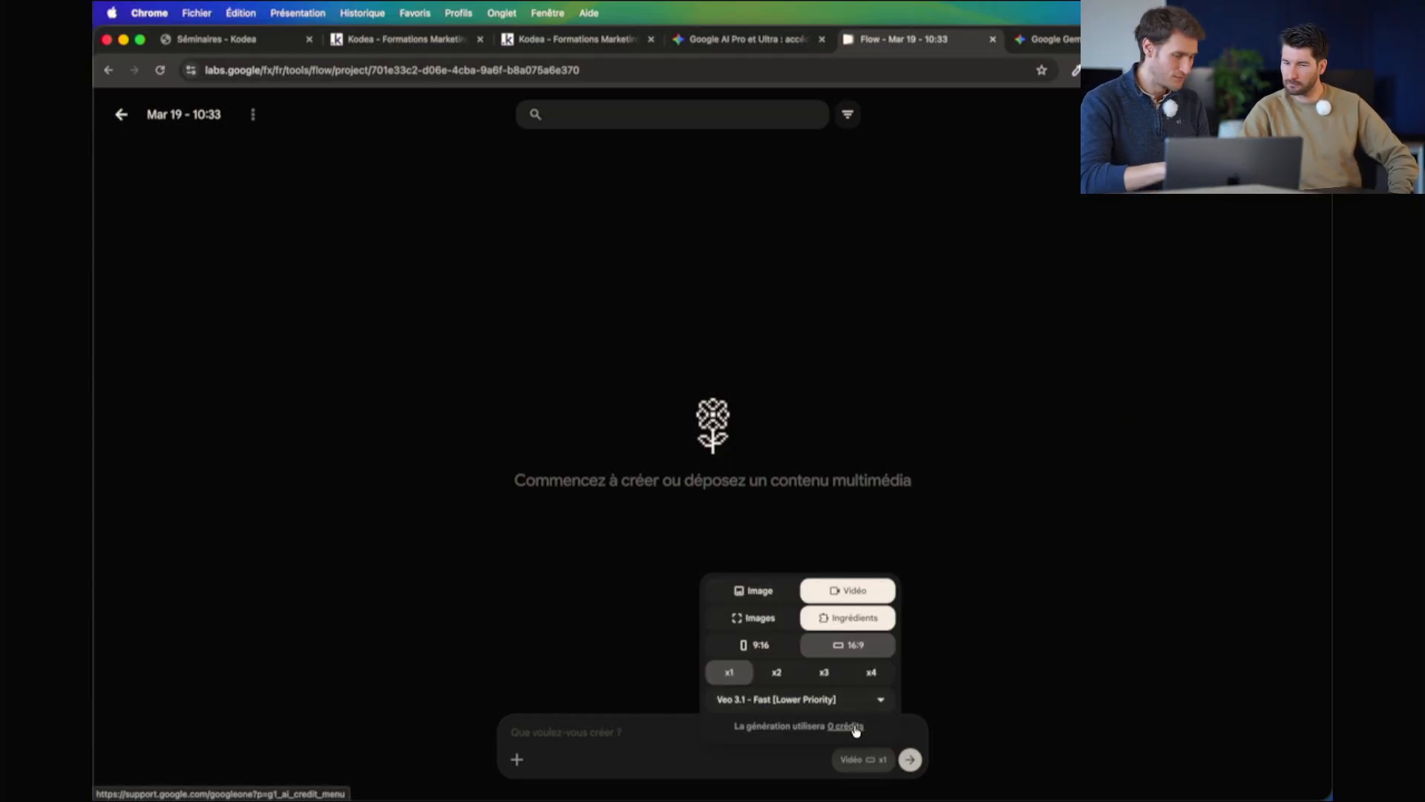
pyautogui.click(824, 699)
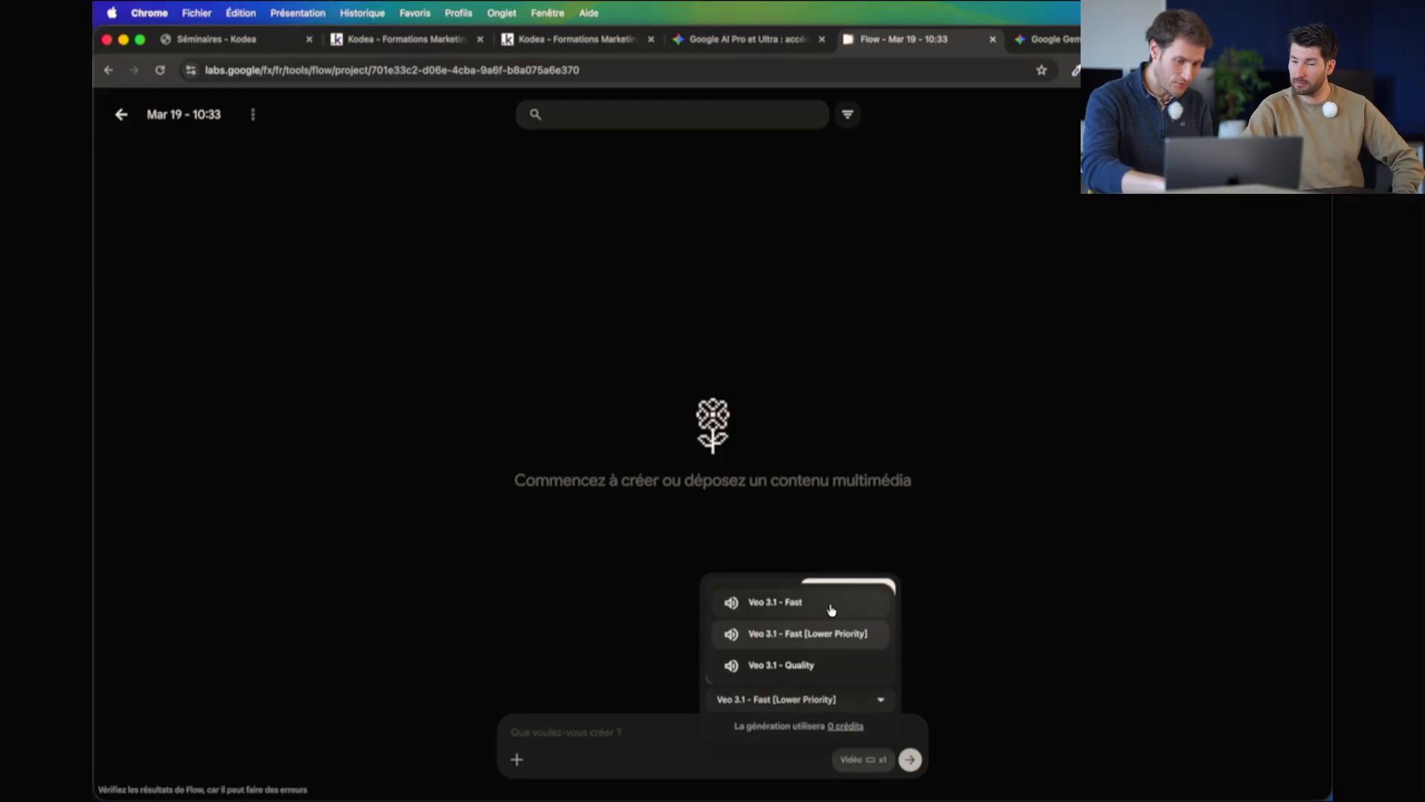
pyautogui.click(830, 604)
pyautogui.click(837, 698)
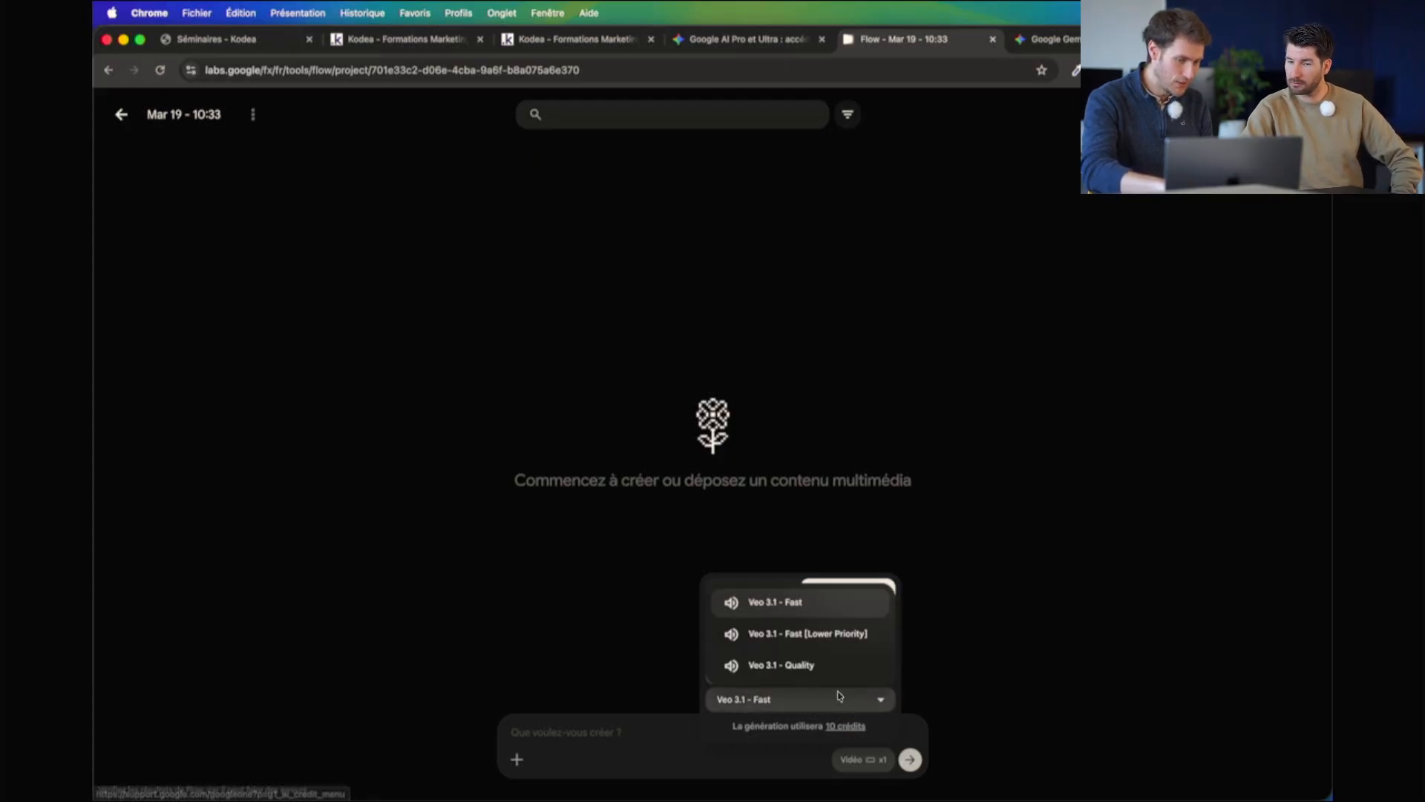
pyautogui.click(831, 666)
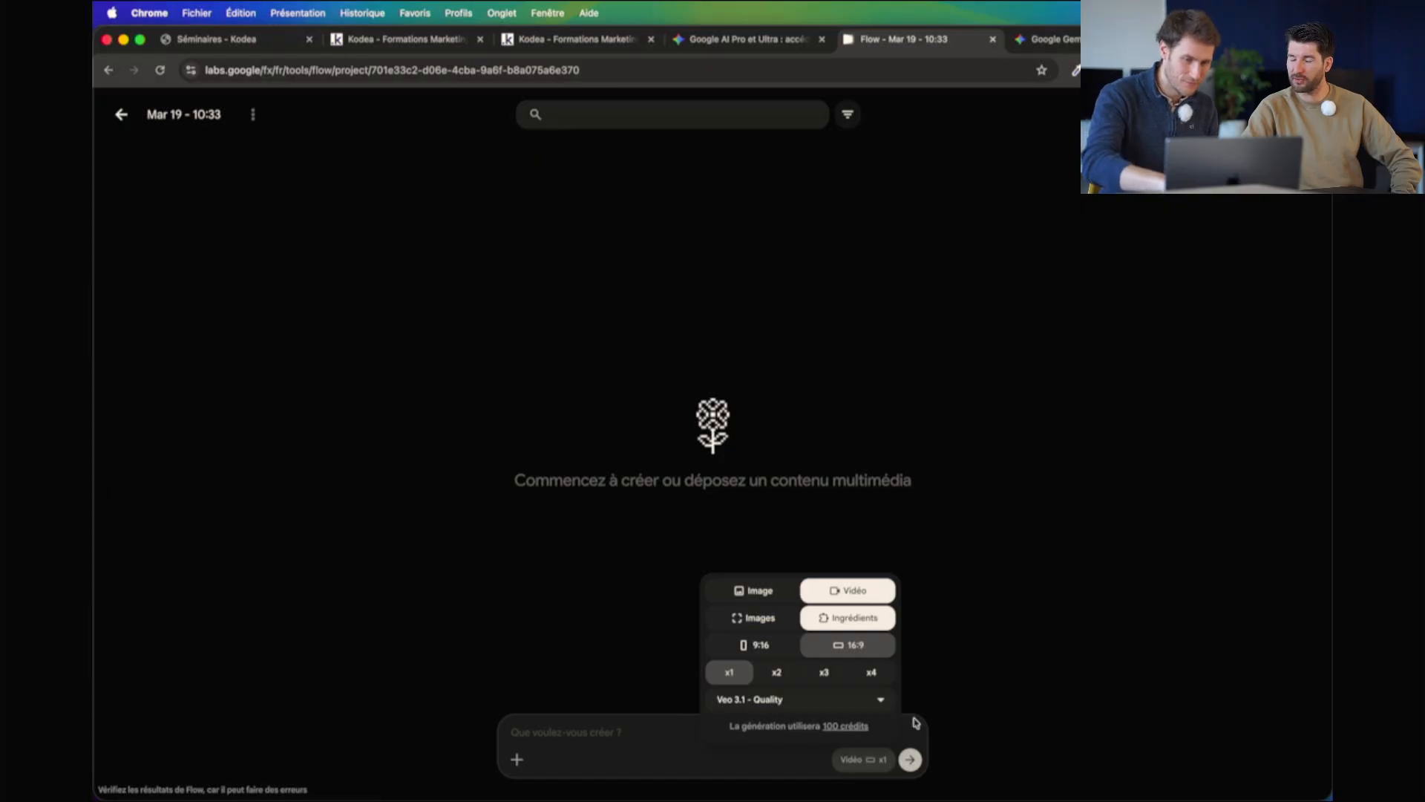
# Review the monthly AI credits and prices of the Google AI plans on the Gemini subscriptions page
pyautogui.click(758, 37)
pyautogui.scroll(-5, 690, 327)
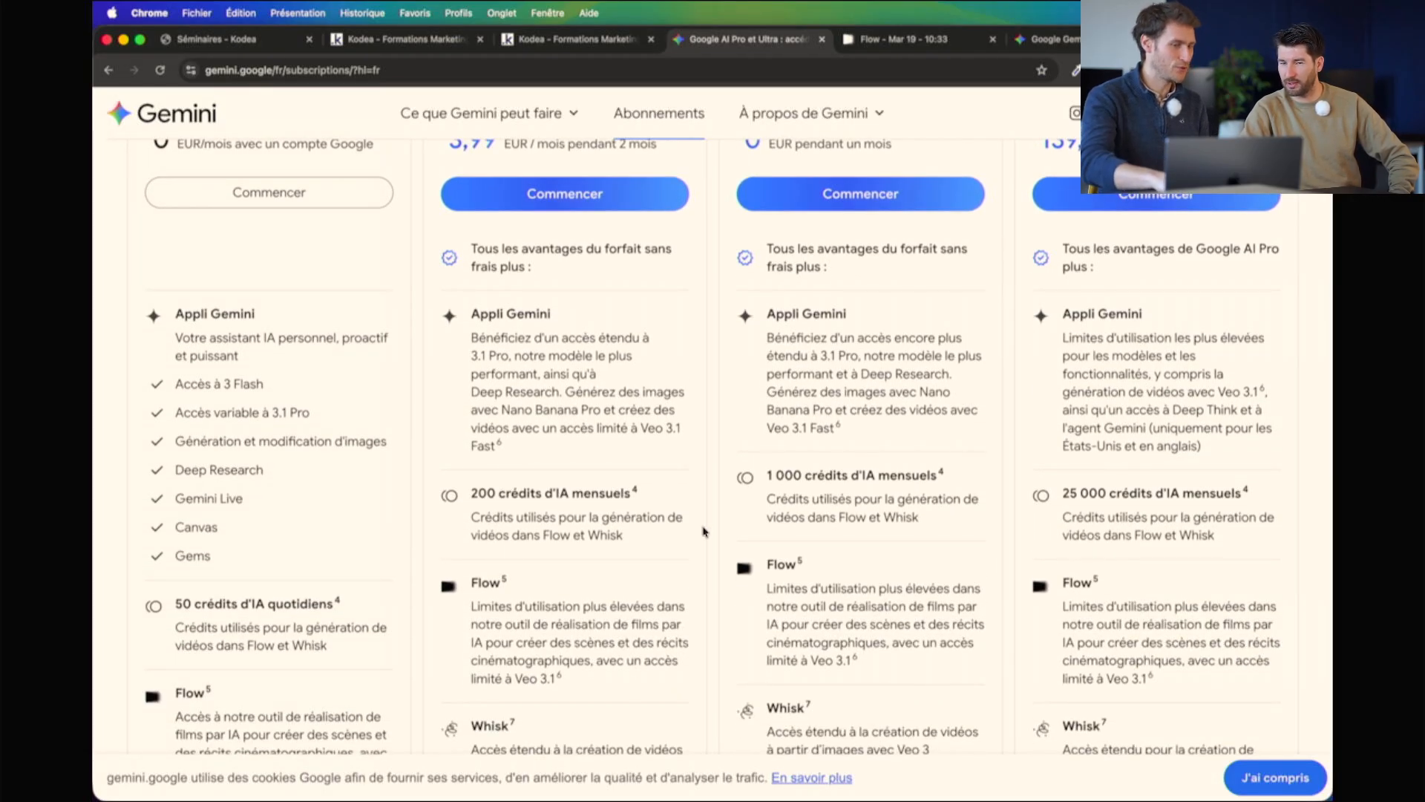
pyautogui.scroll(1, 712, 430)
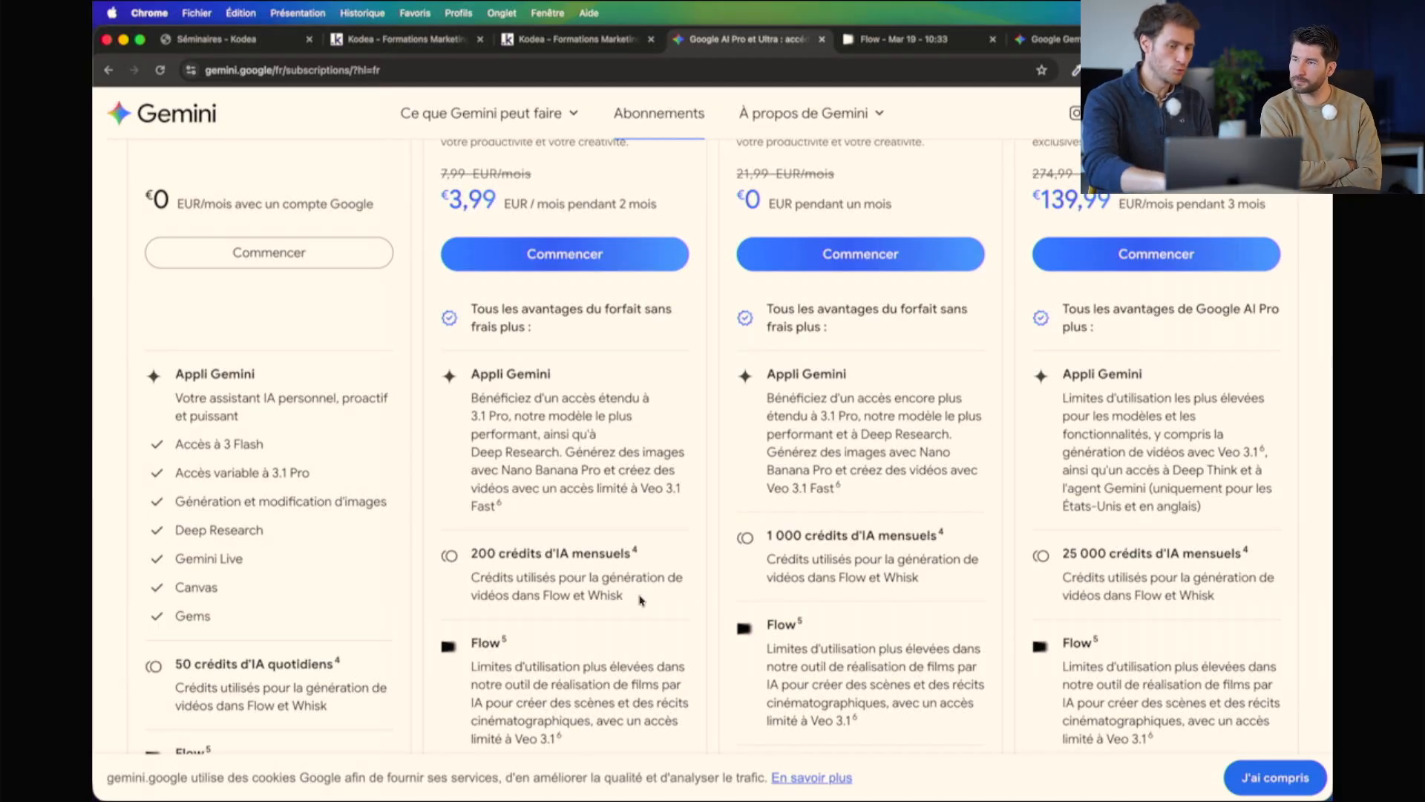
pyautogui.scroll(3, 753, 490)
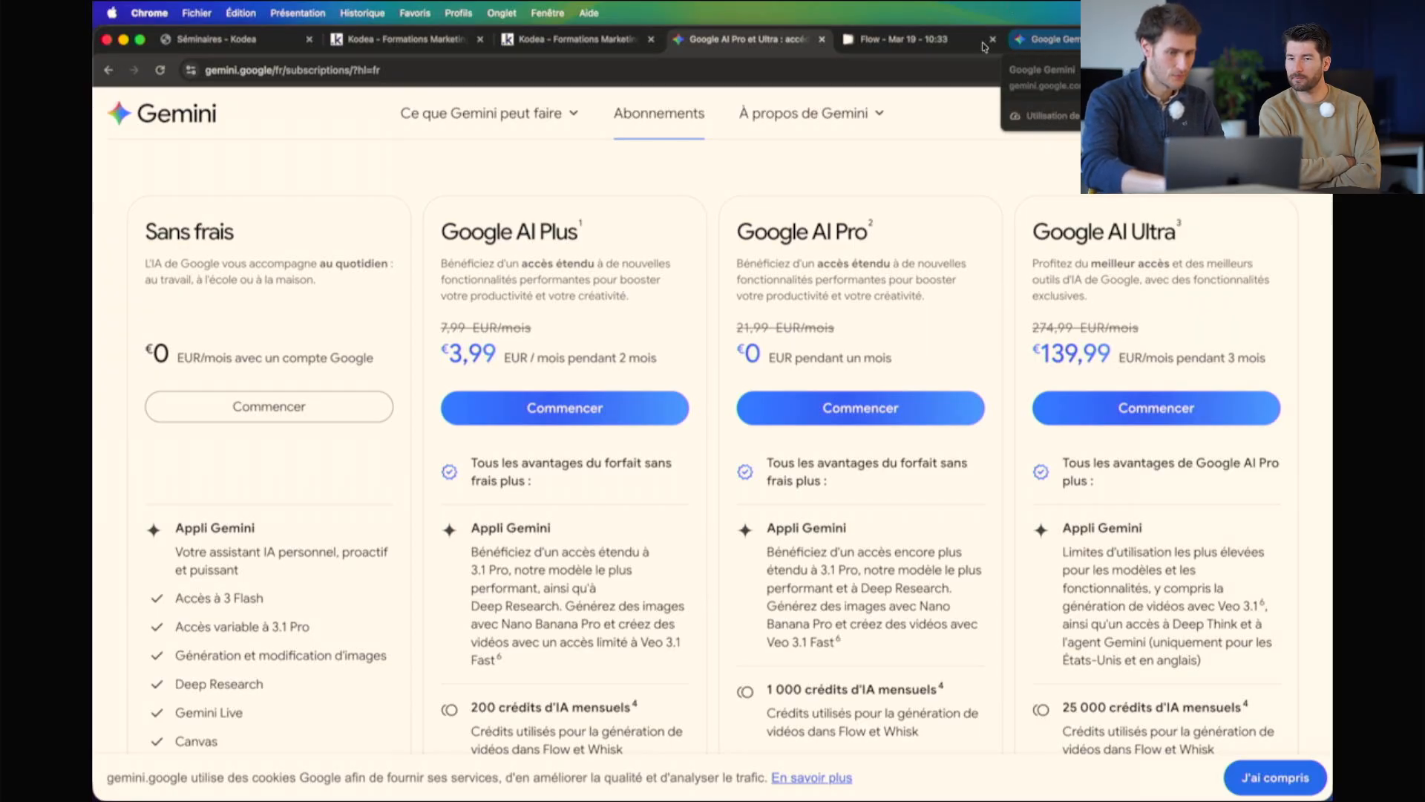
# Return to the Flow project, set the generation type to Image and view the available image models
pyautogui.click(906, 39)
pyautogui.click(751, 591)
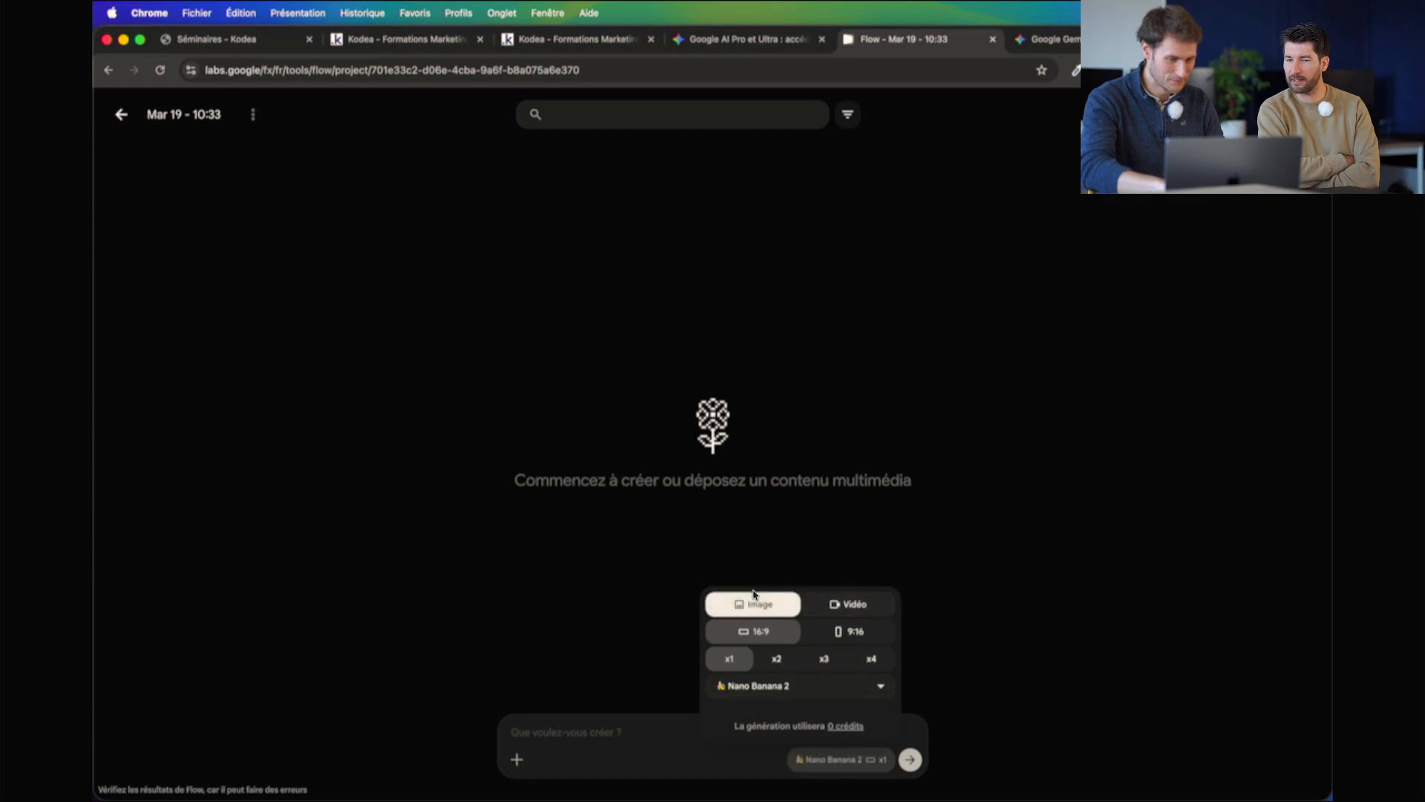
pyautogui.click(611, 731)
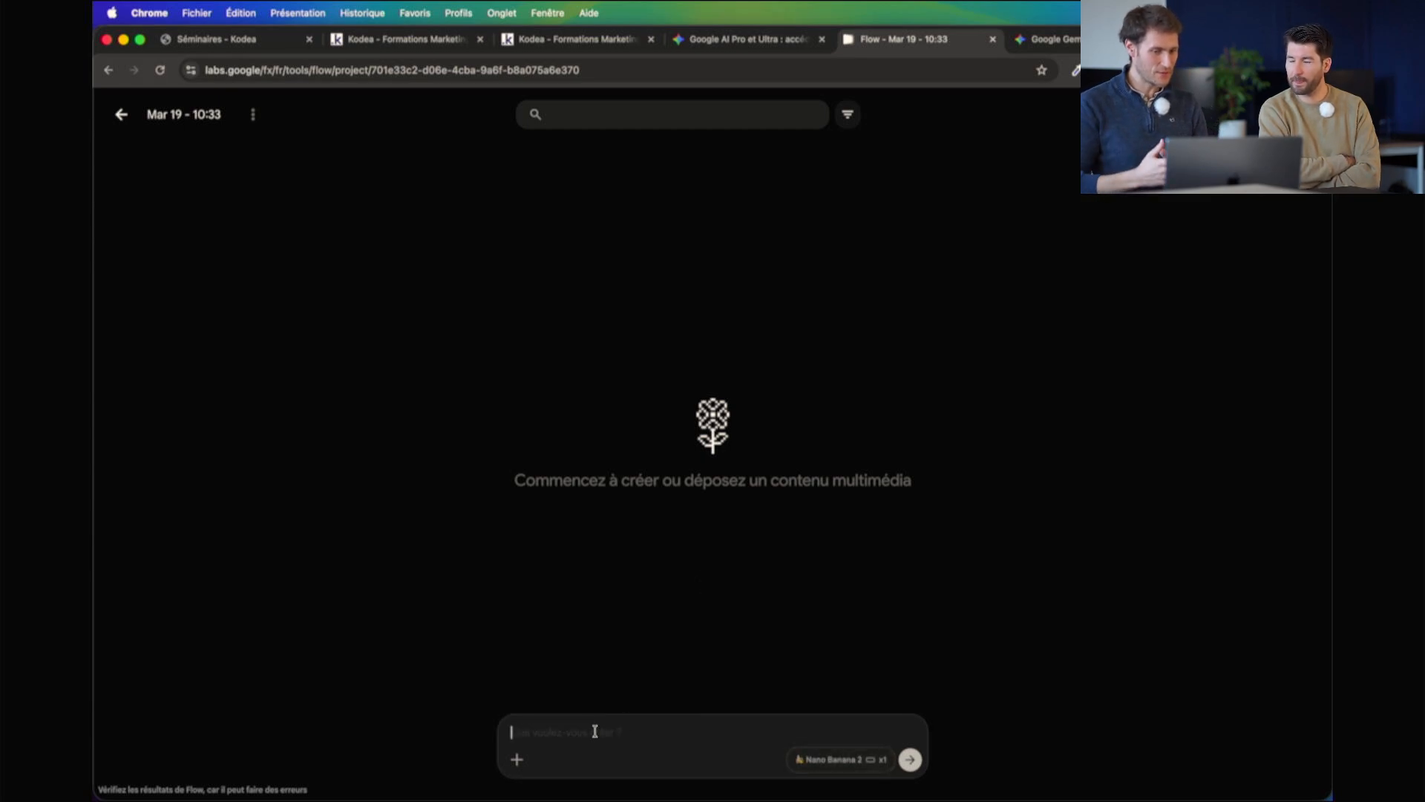
pyautogui.click(804, 765)
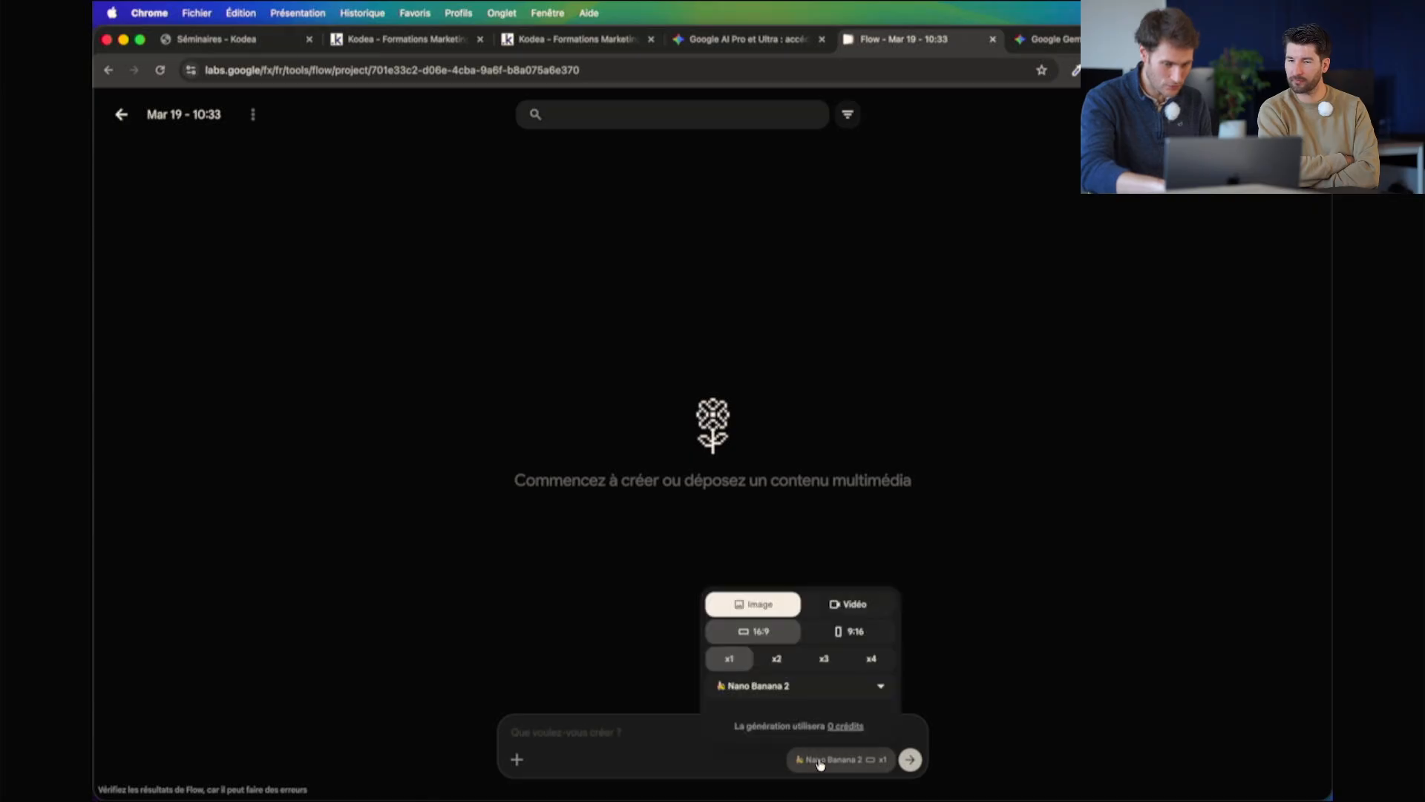
pyautogui.click(812, 686)
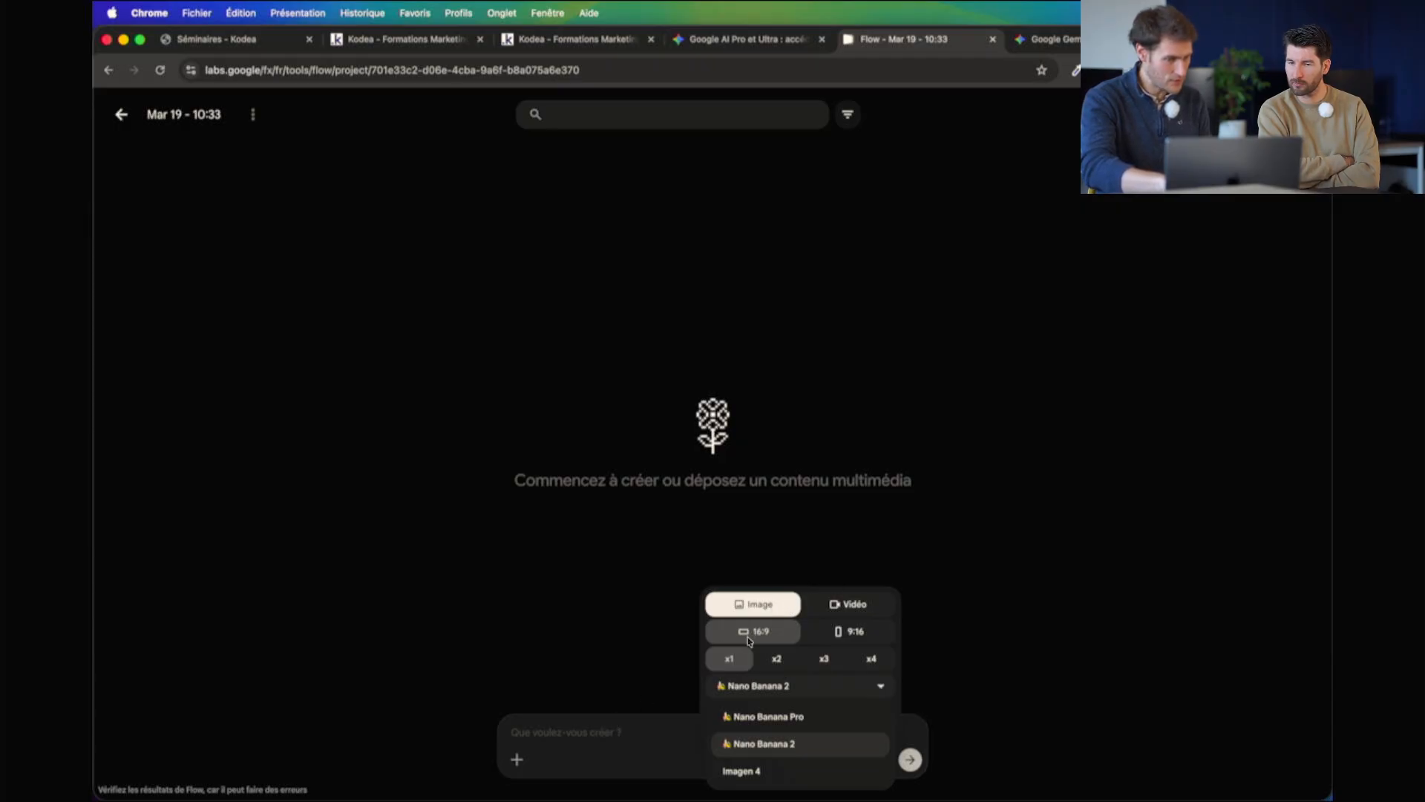
pyautogui.click(579, 728)
# Begin the generation prompt with "Un homme de 40 ans"
pyautogui.click(553, 731)
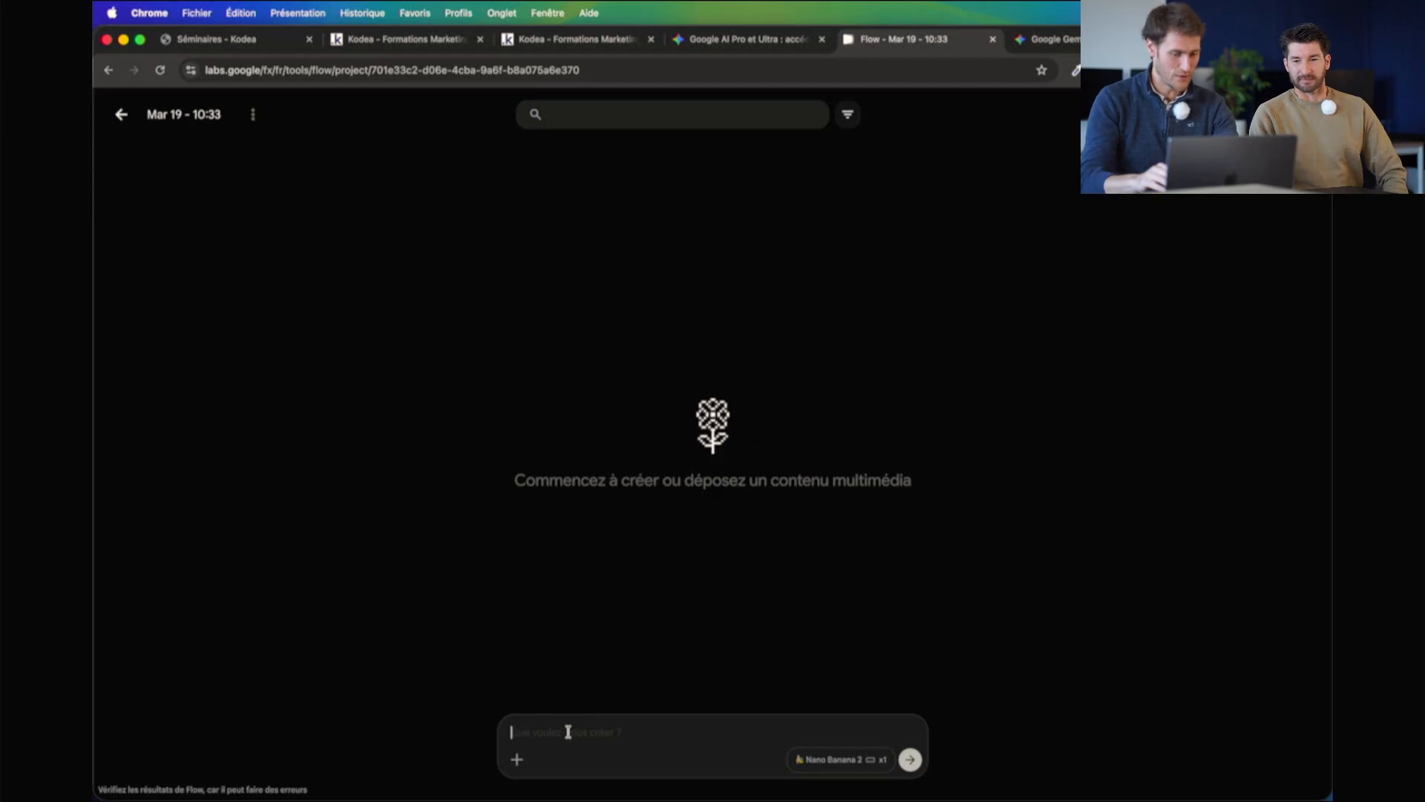
pyautogui.write('Un homme de ')
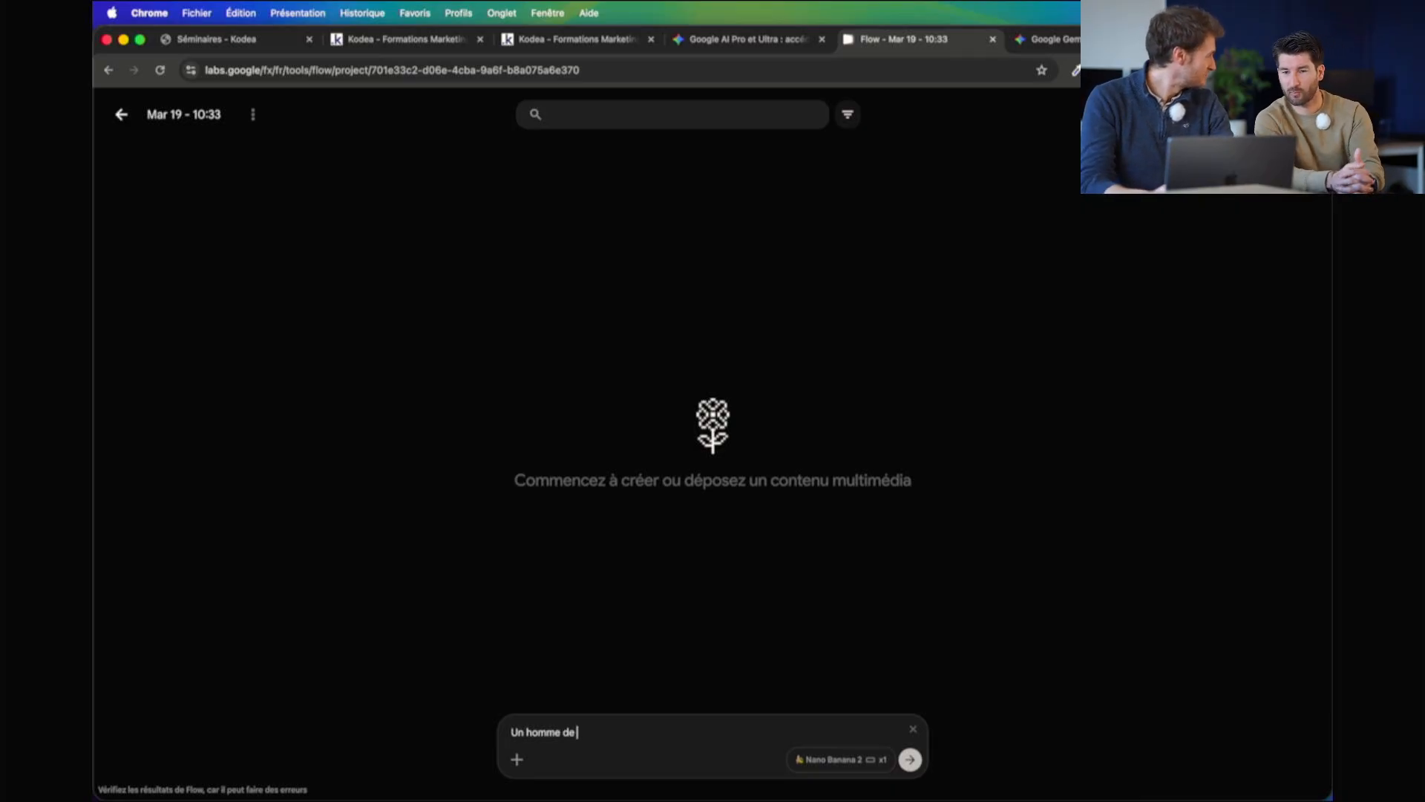
pyautogui.write('40 ans')
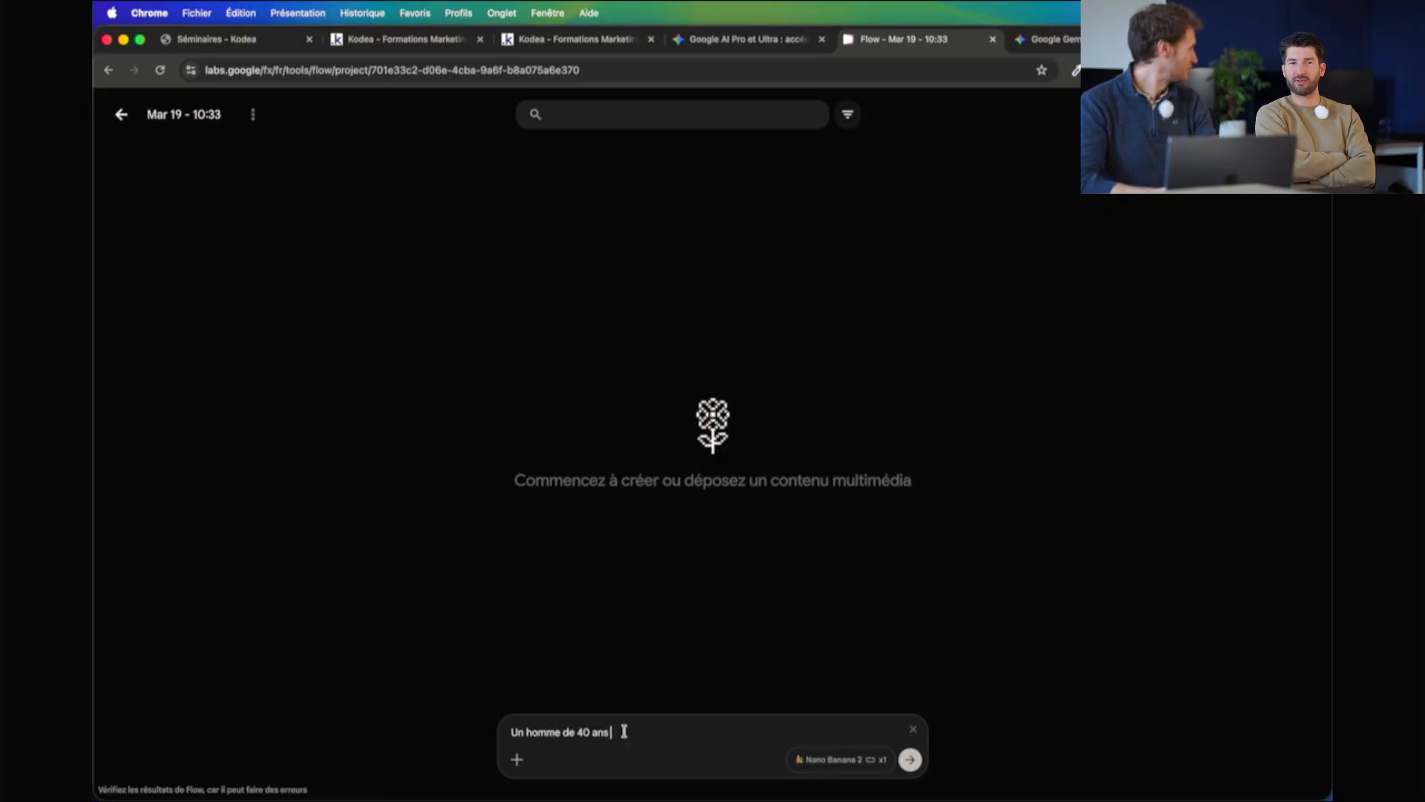
# Set the generation type to Vidéo with the Images mode for start and end frames
pyautogui.click(816, 760)
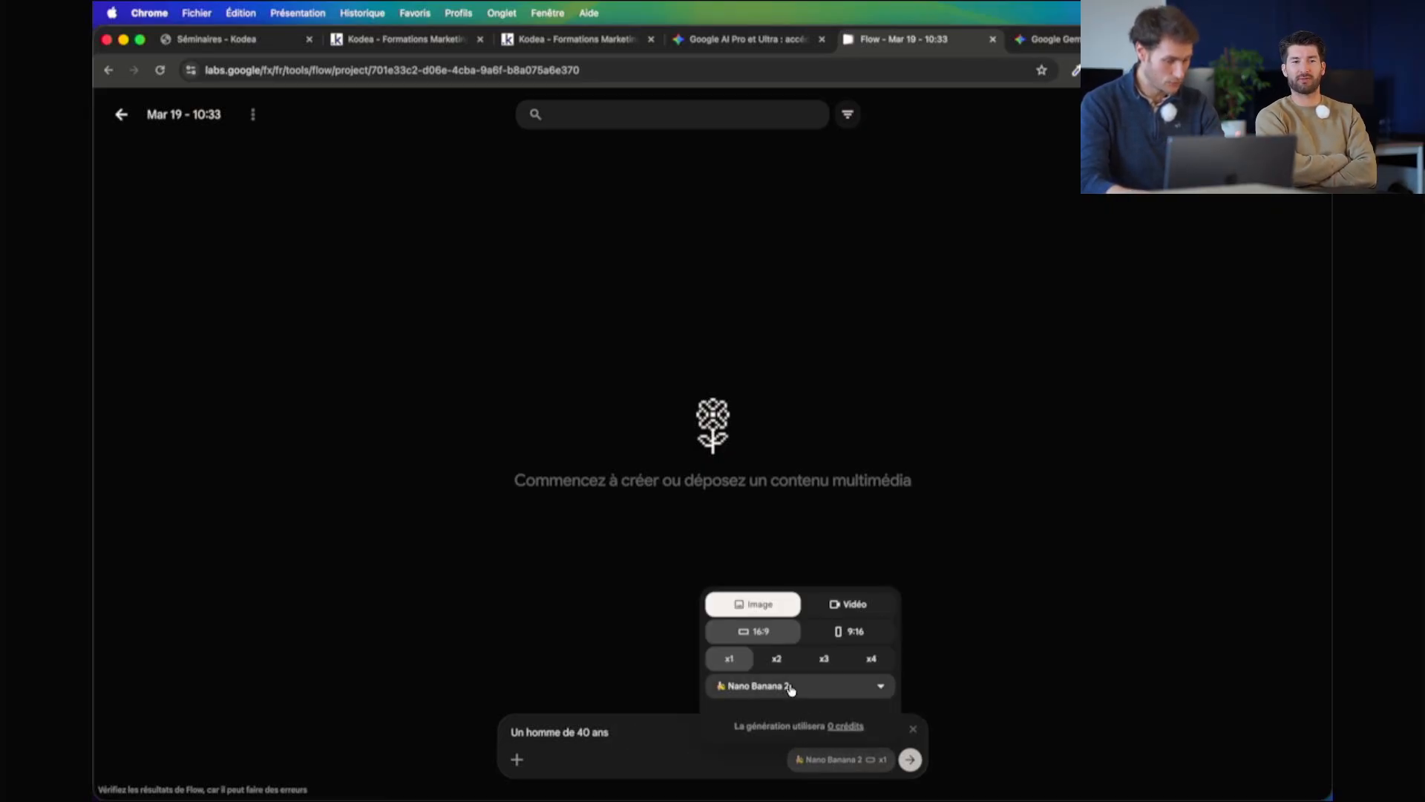
pyautogui.click(859, 603)
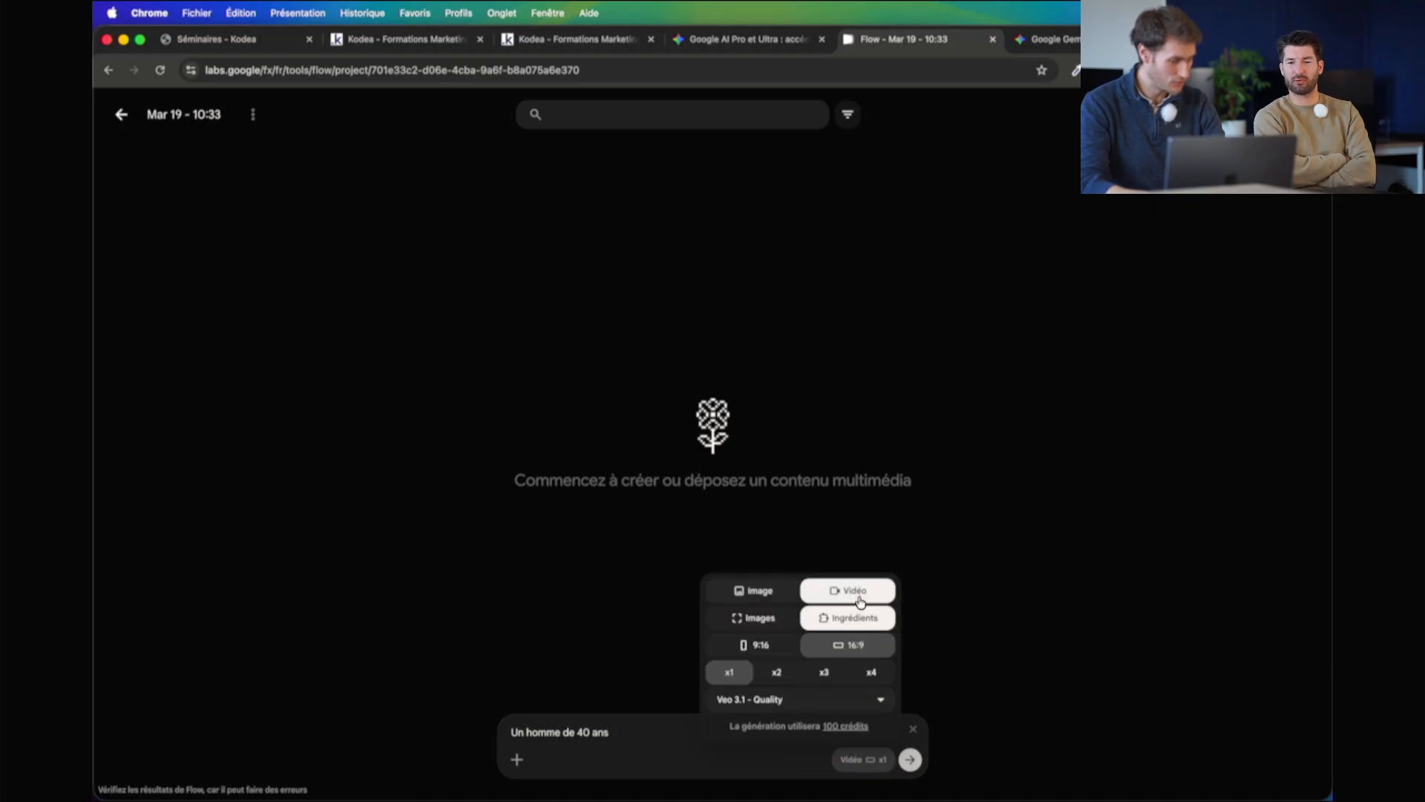
pyautogui.click(765, 620)
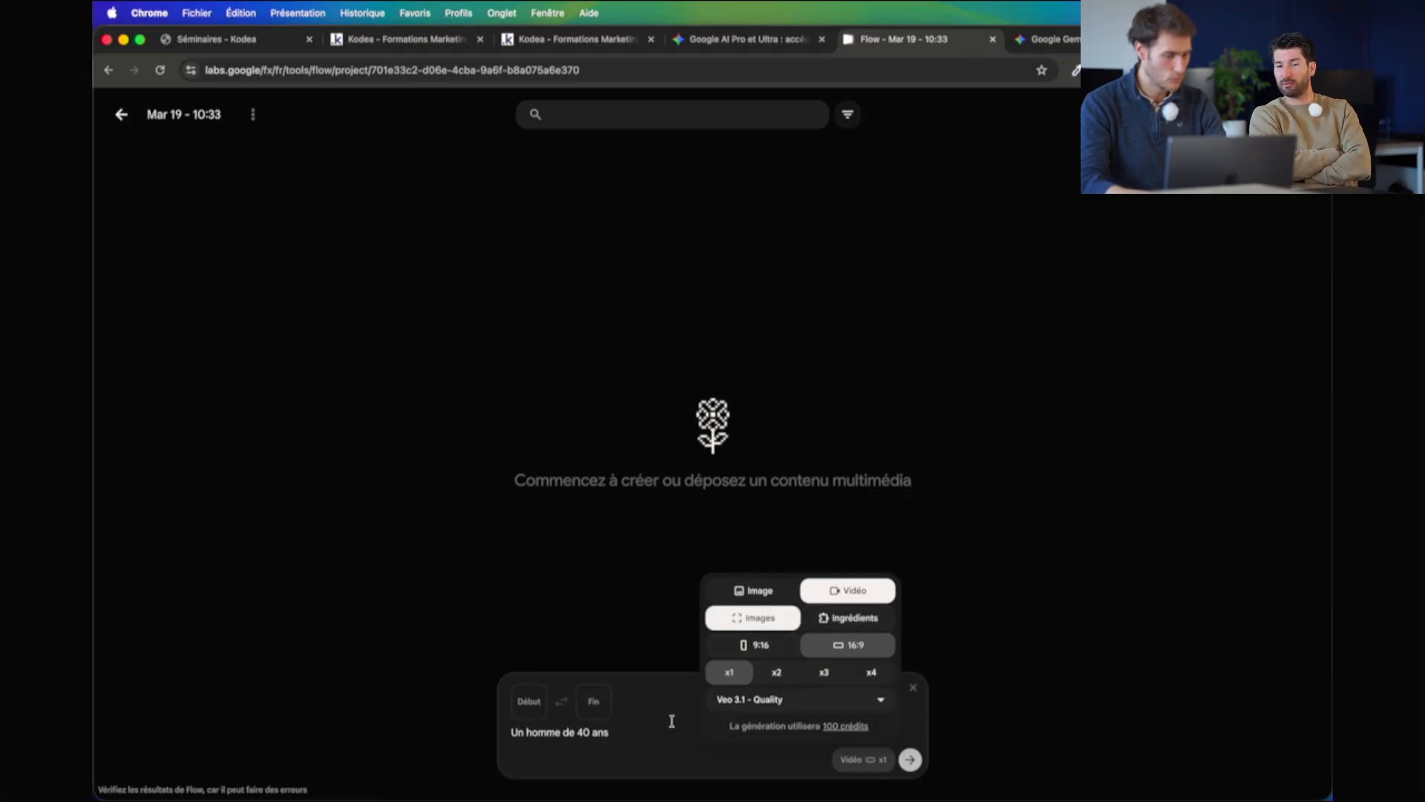
# Continue the prompt with "cherche une solution technique pour créer un site web." and start a new line
pyautogui.click(623, 729)
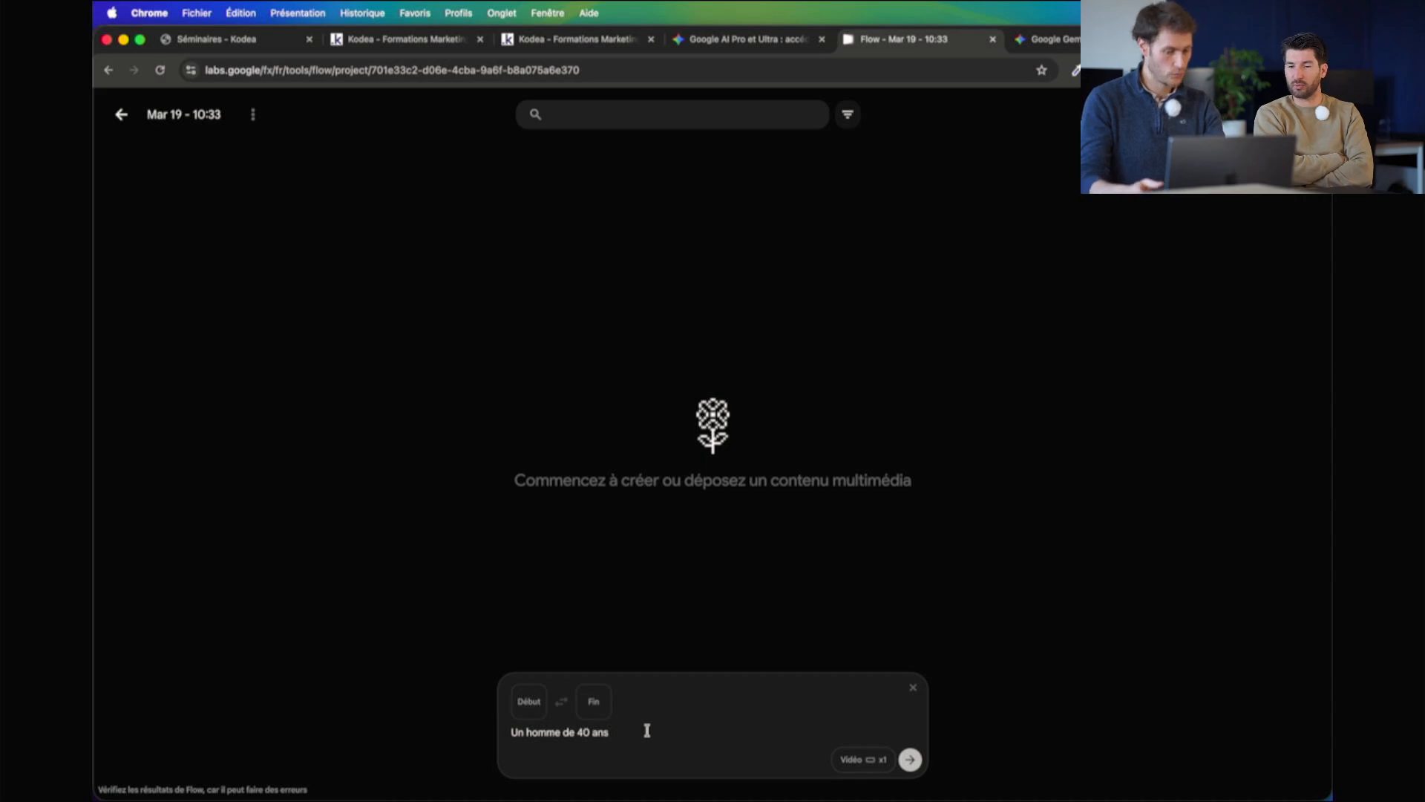
pyautogui.write('cherche une solution technique pour créer un site web')
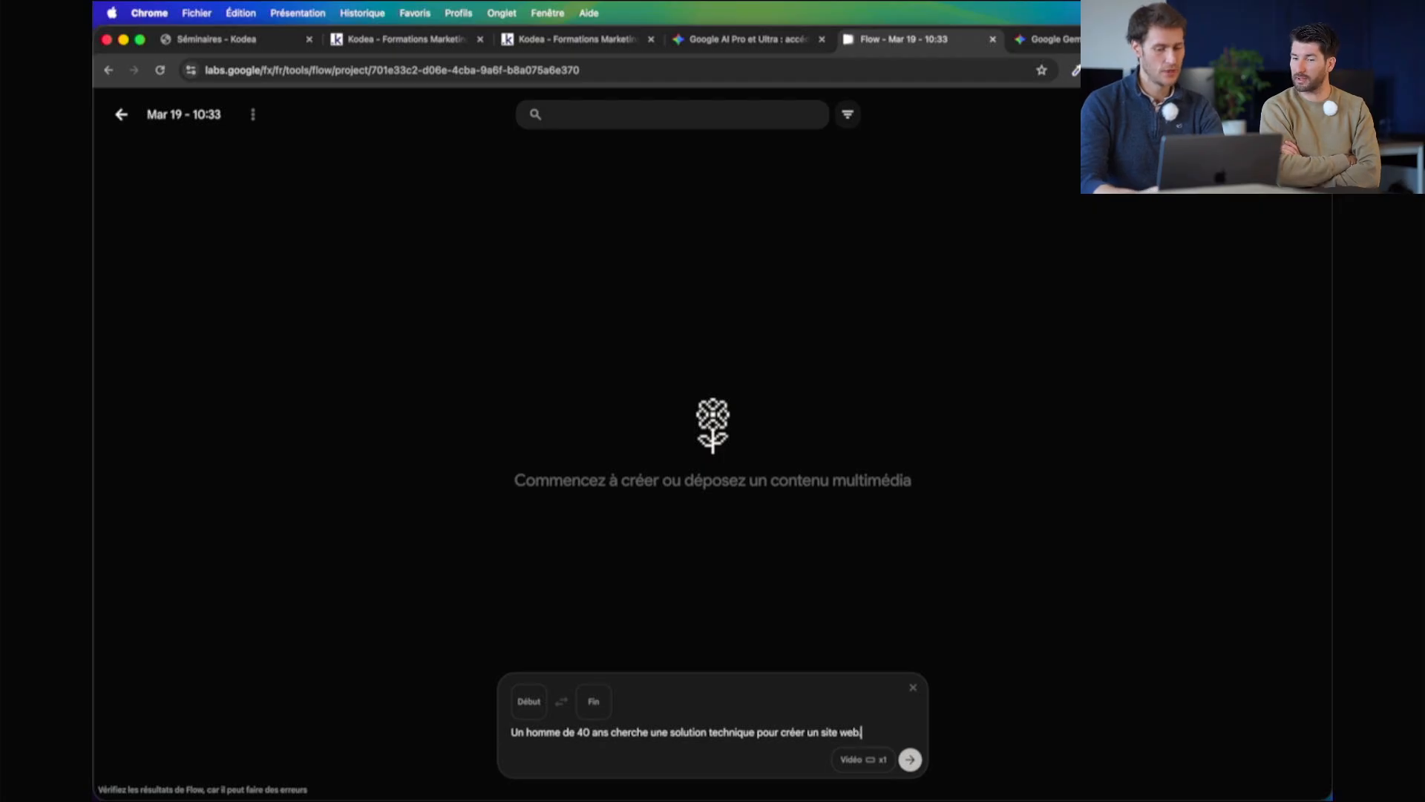
pyautogui.hotkey('shift', 'Return')
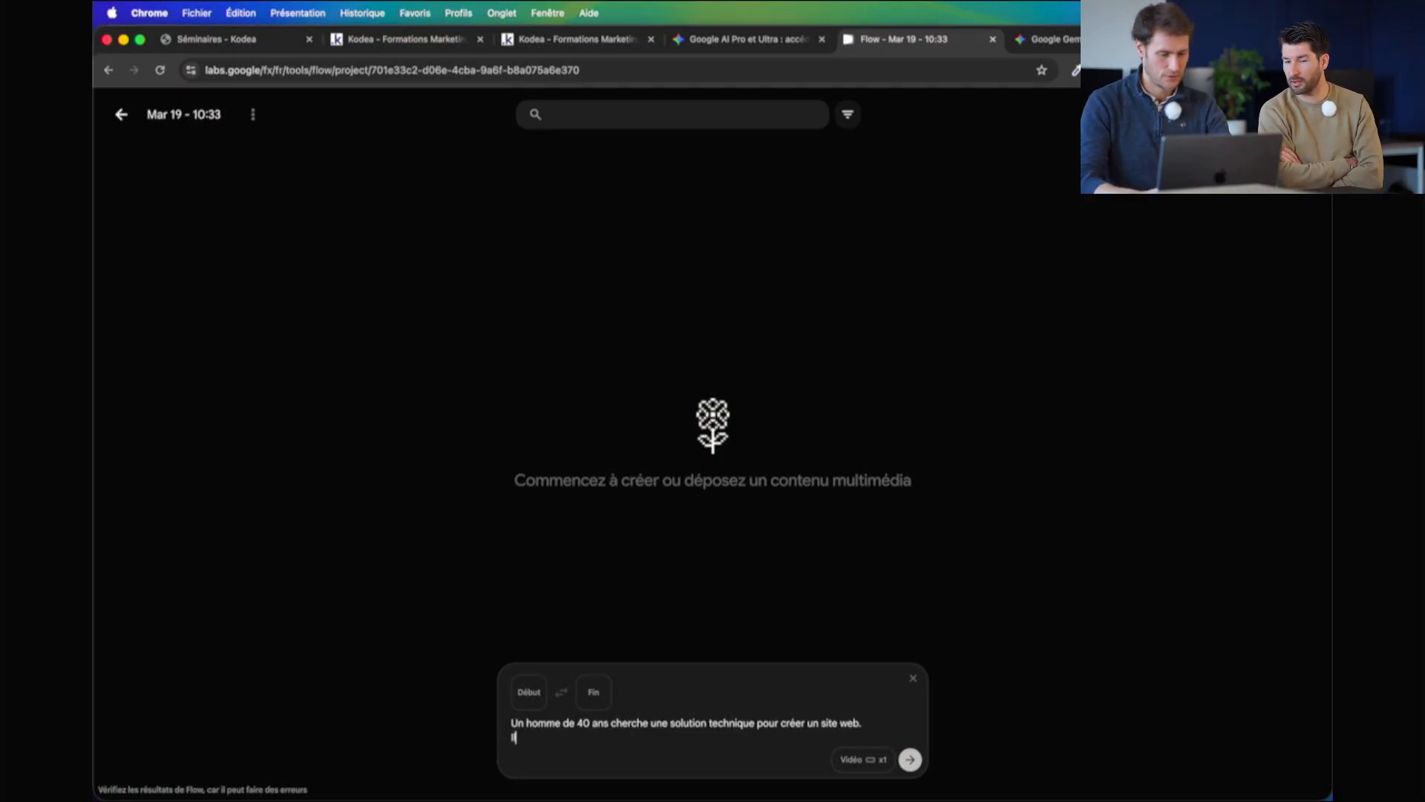
# Write on the prompt's second line "Il se trouve dans un bureau, il se sent seul et démuni face à son manque de compétences"
pyautogui.write('trouve dans un bureau, il se sent seul')
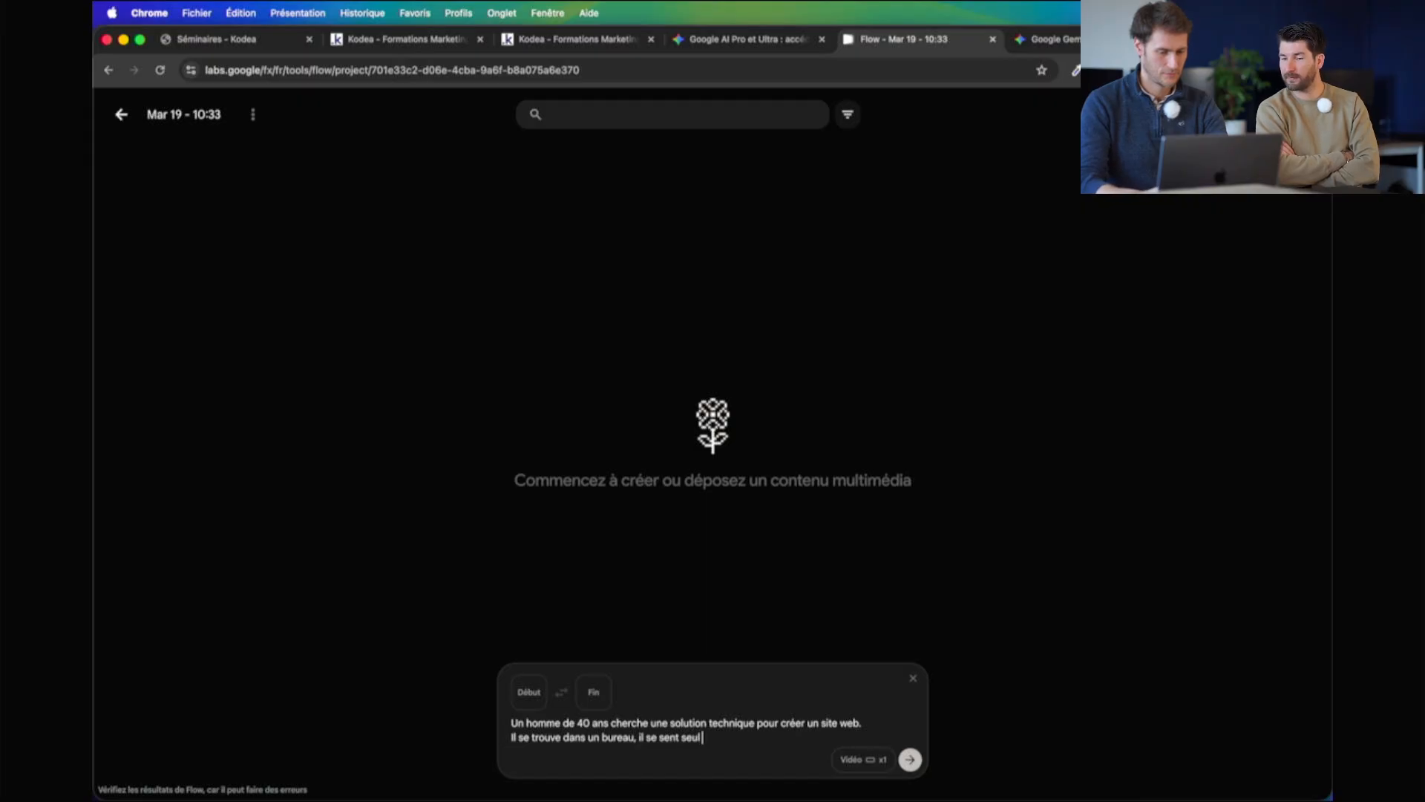
pyautogui.write('ni')
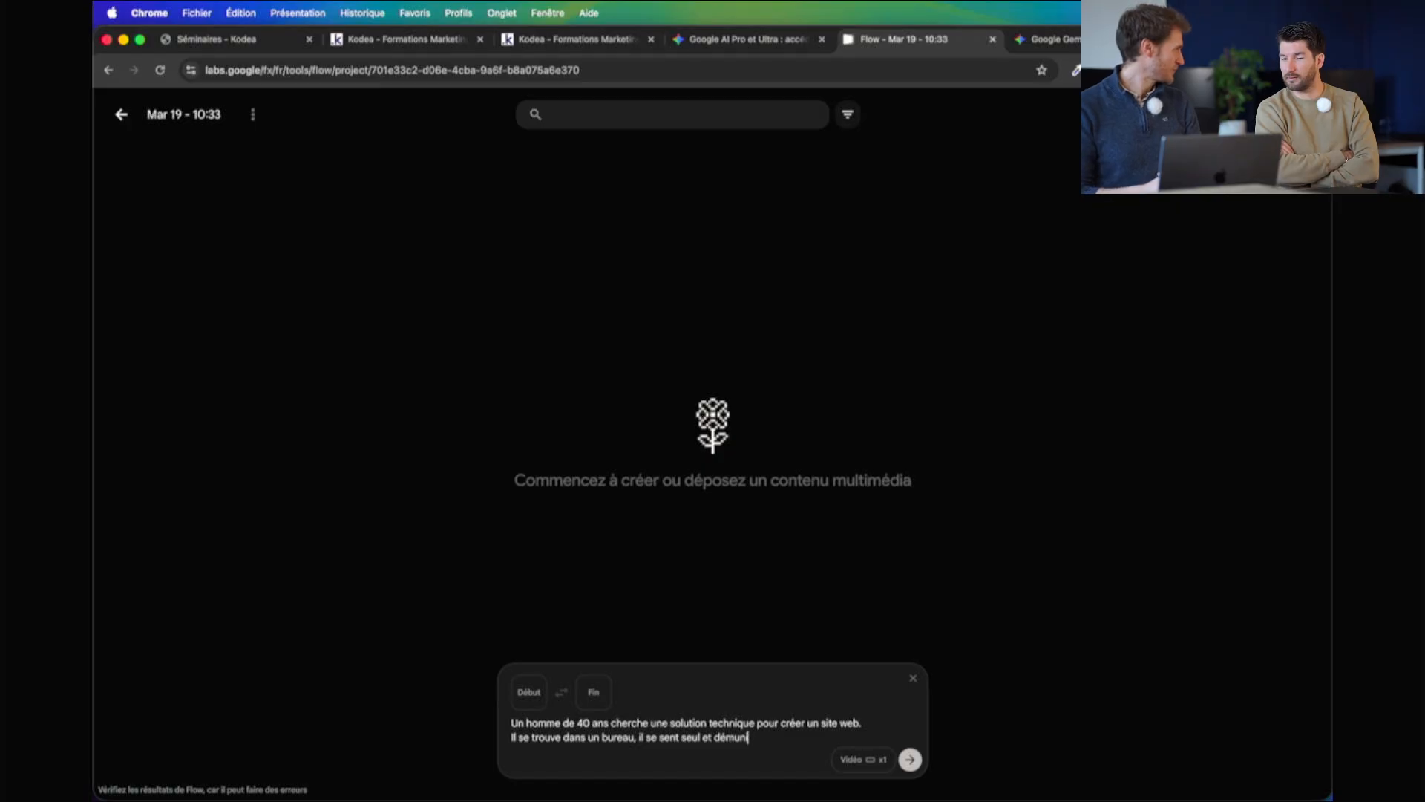
pyautogui.write(' face')
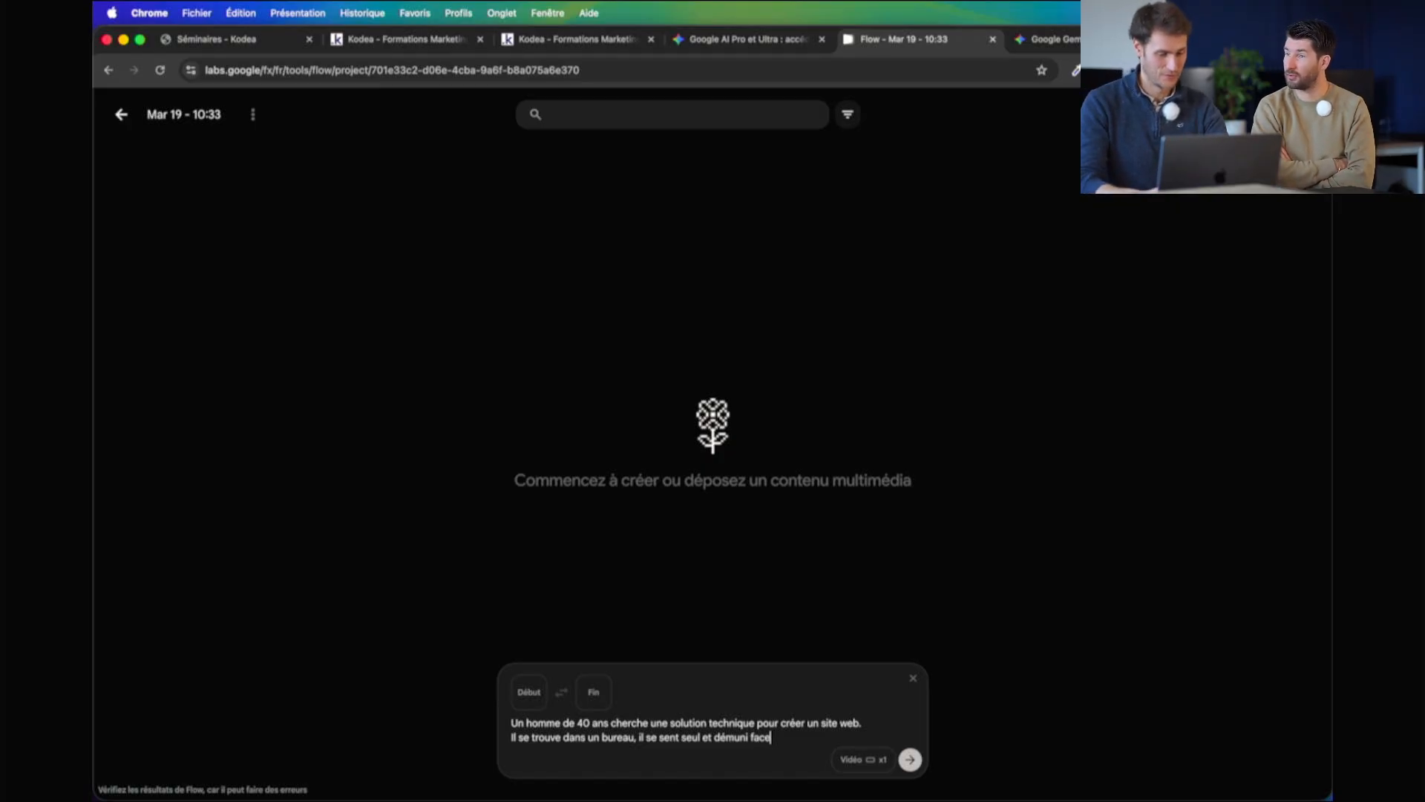
pyautogui.write(' à son manque de compétences')
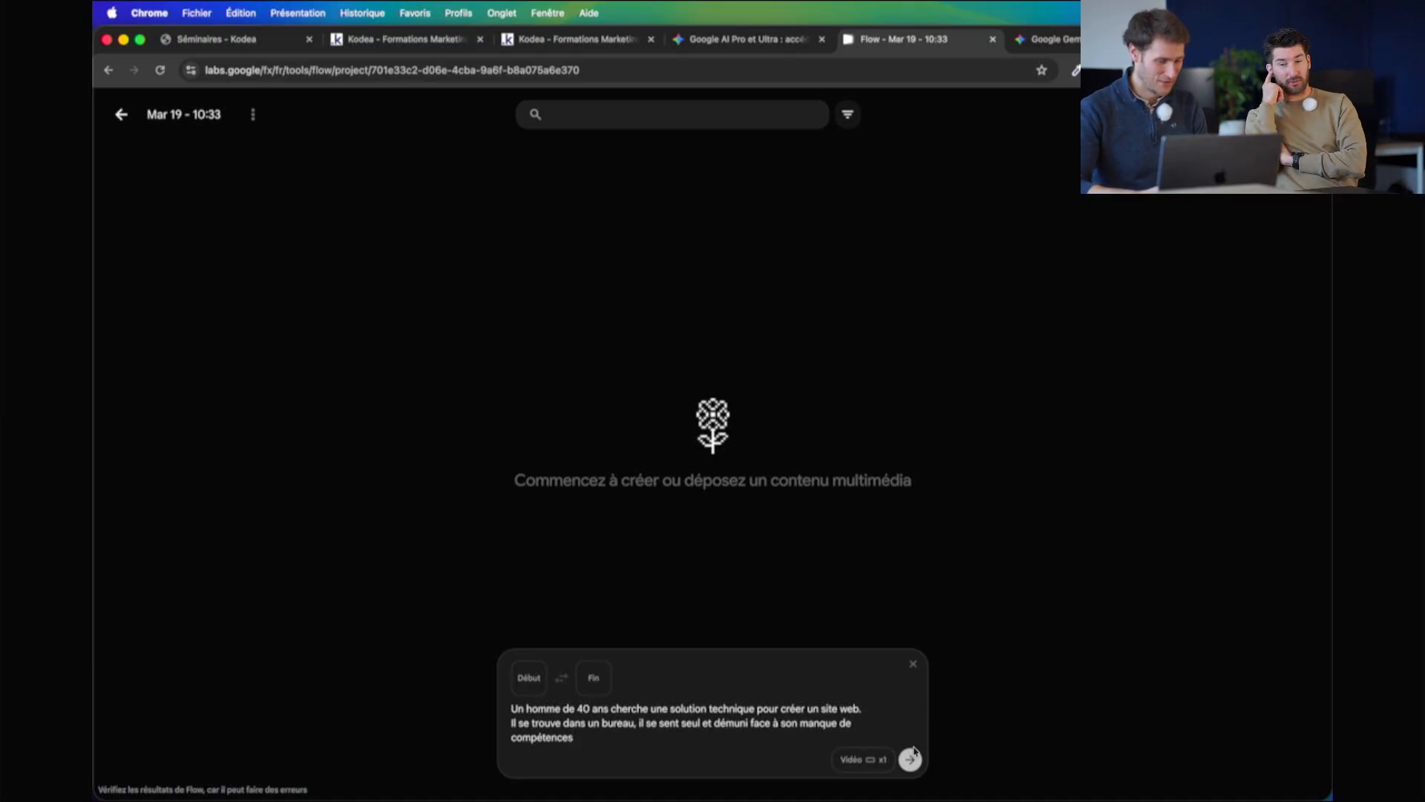
# Set the video generation model to Veo 3.1 - Fast and close the generation settings
pyautogui.click(863, 758)
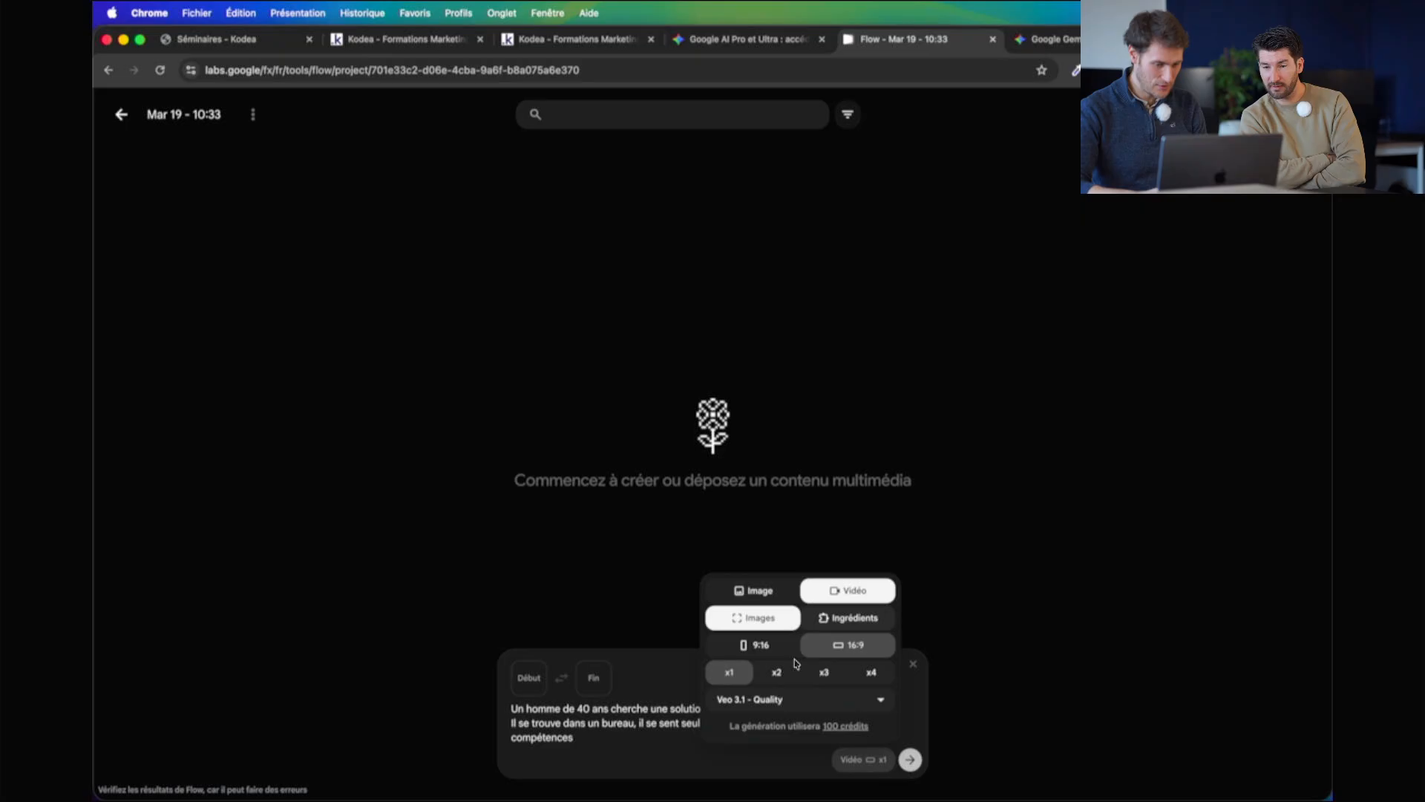
pyautogui.click(808, 700)
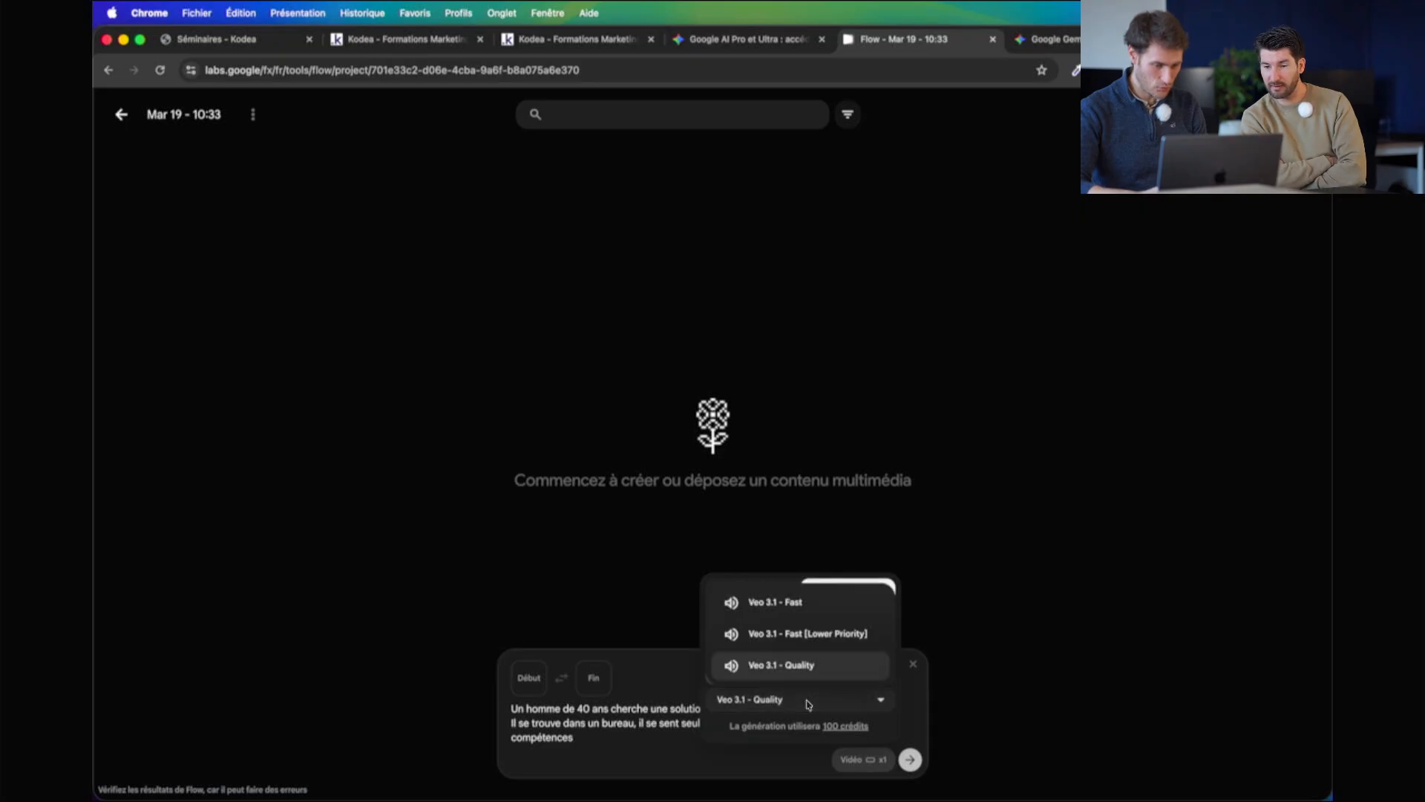
pyautogui.click(834, 606)
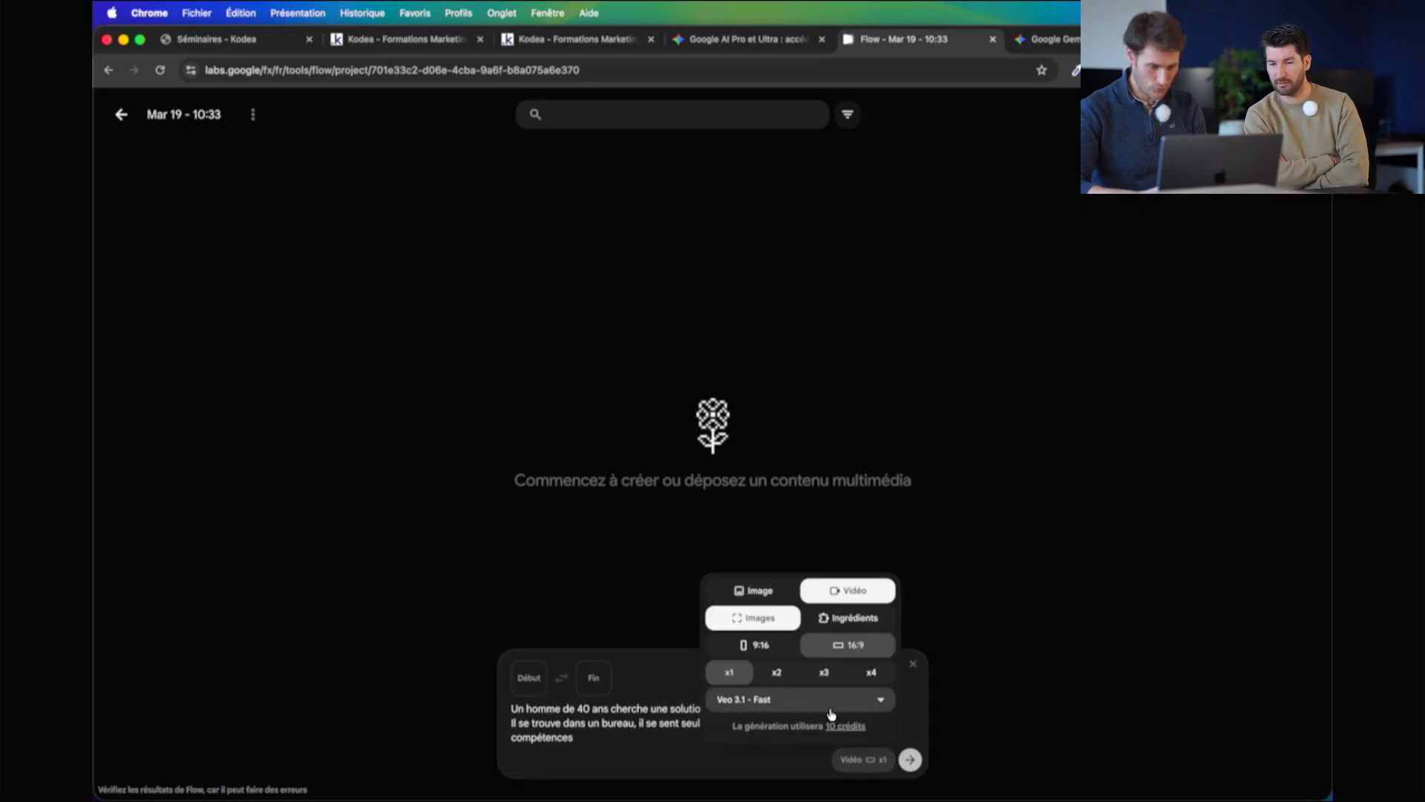
pyautogui.click(712, 765)
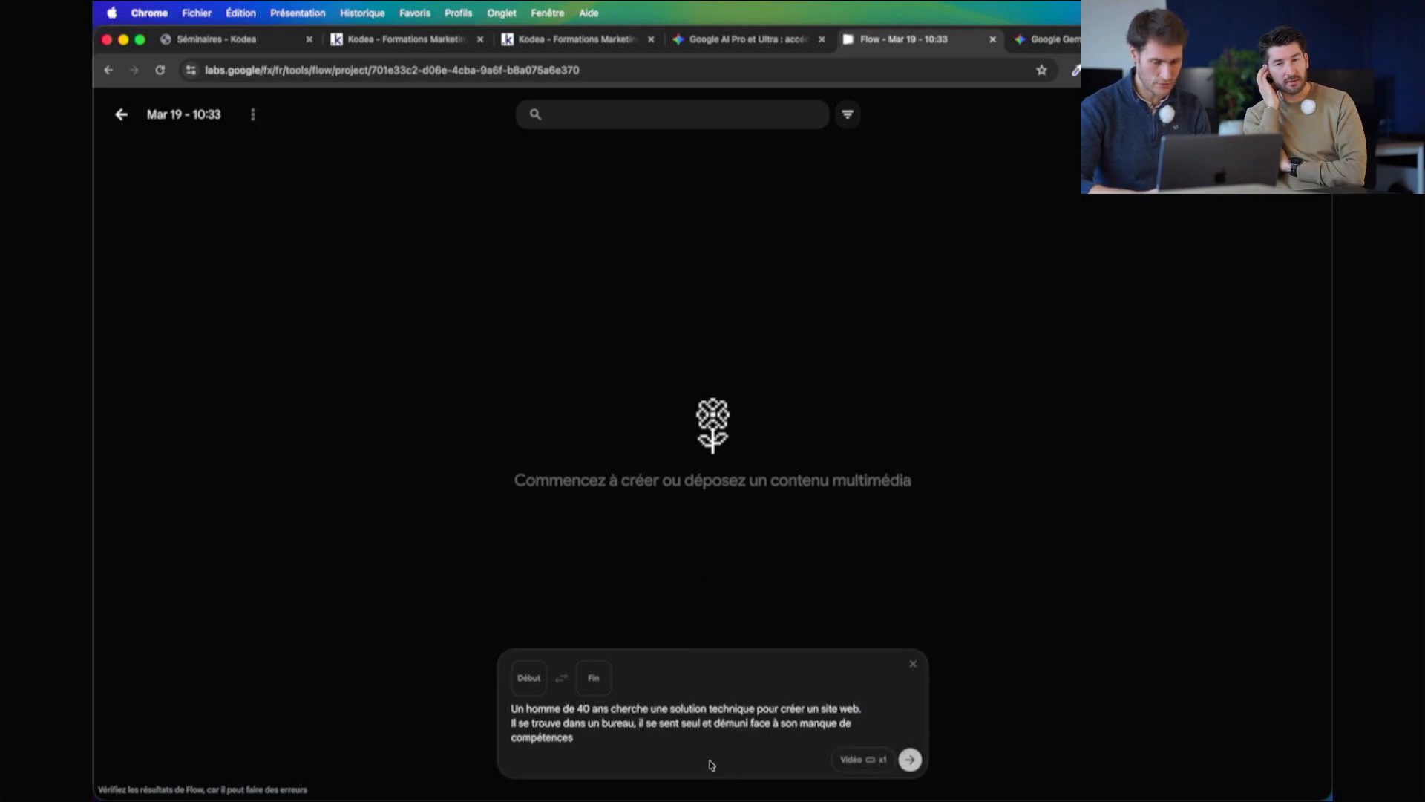
# Generate the video from the prompt, open the resulting clip and watch it through to its end
pyautogui.click(912, 760)
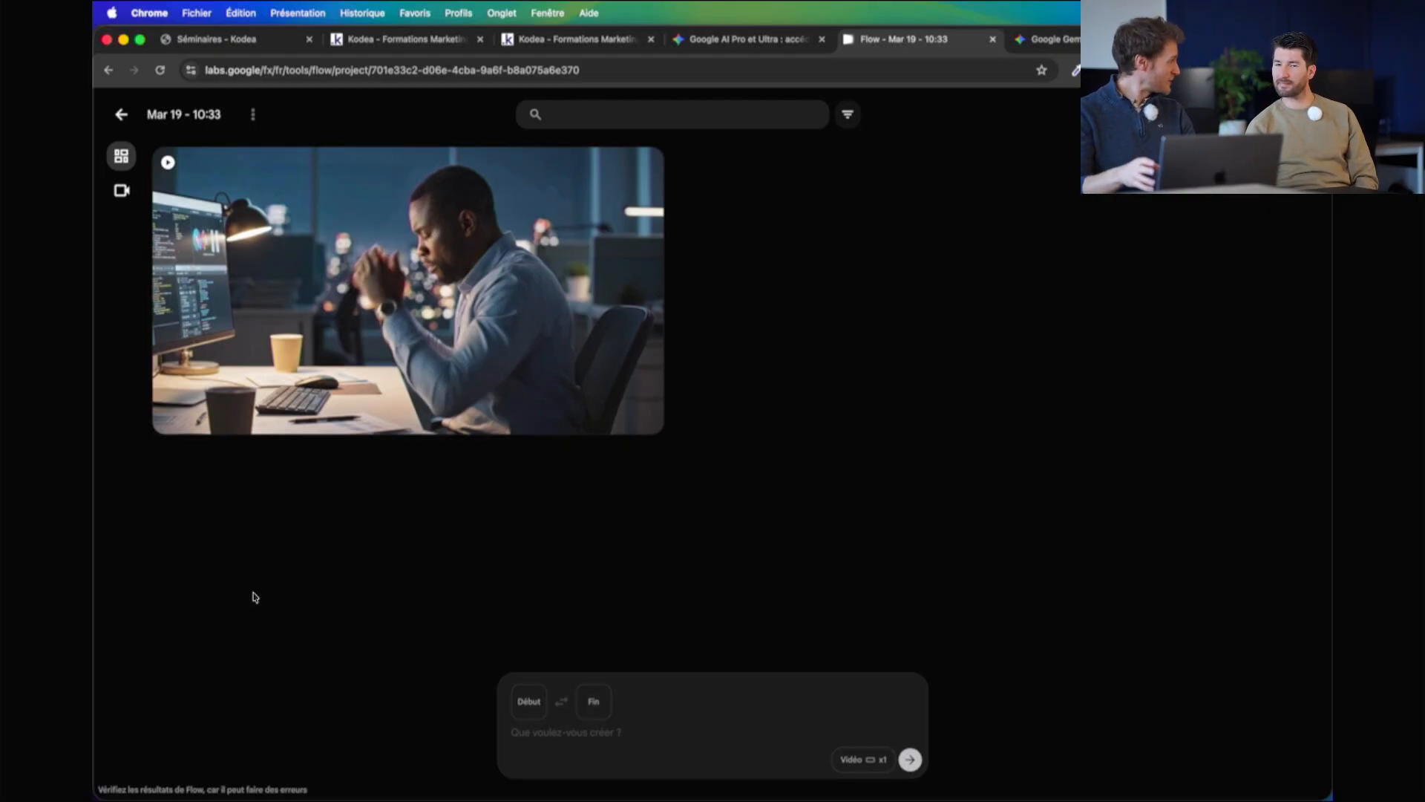
pyautogui.moveTo(254, 310)
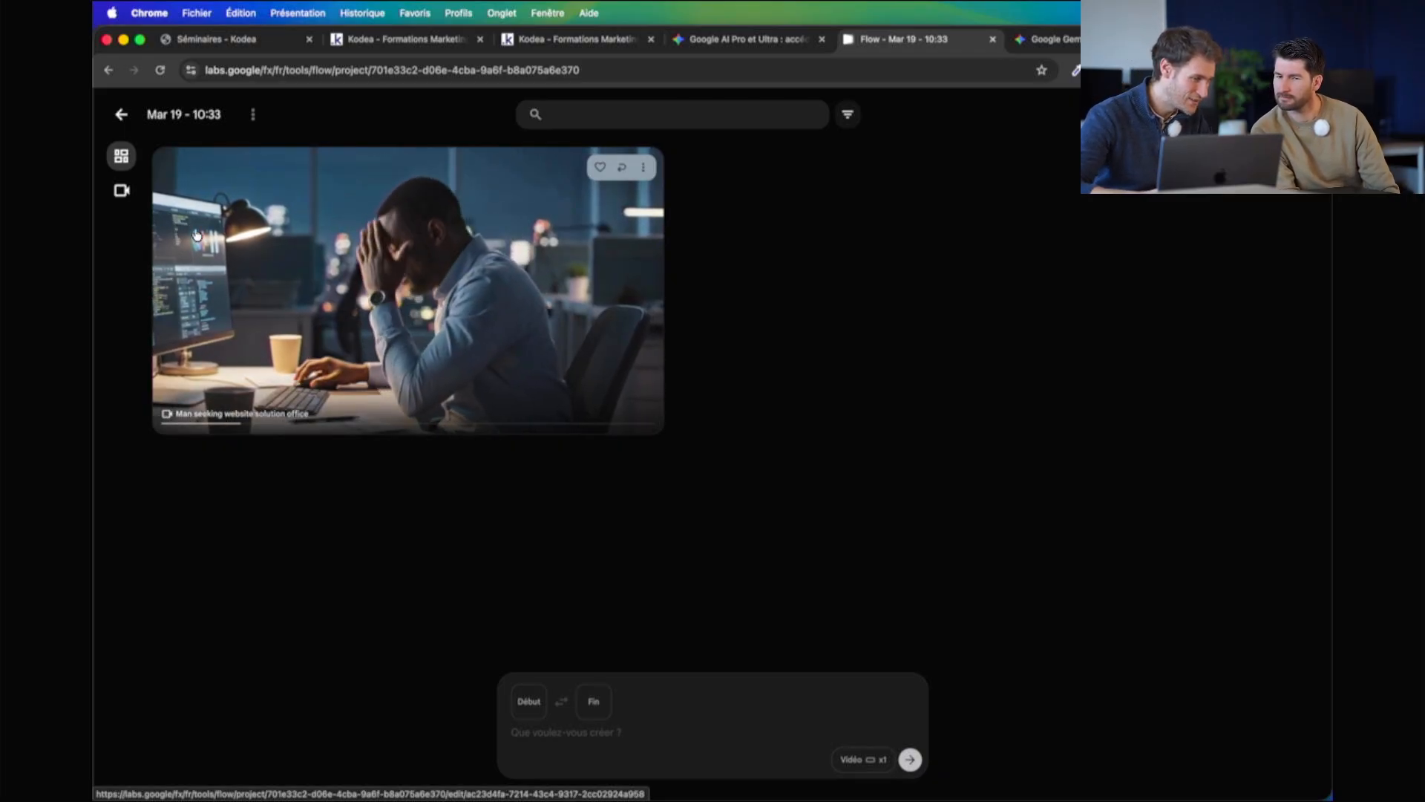
pyautogui.click(637, 357)
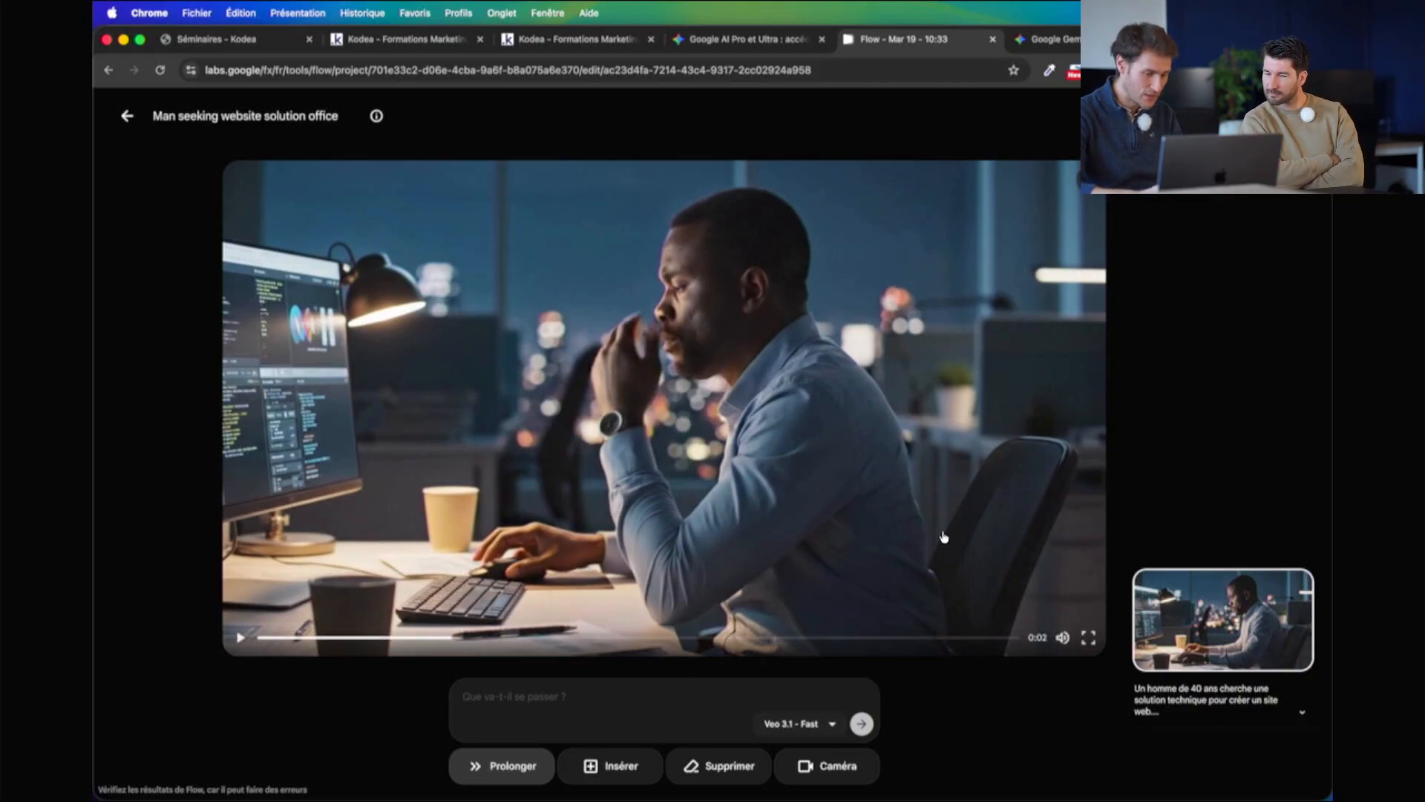
pyautogui.click(1010, 639)
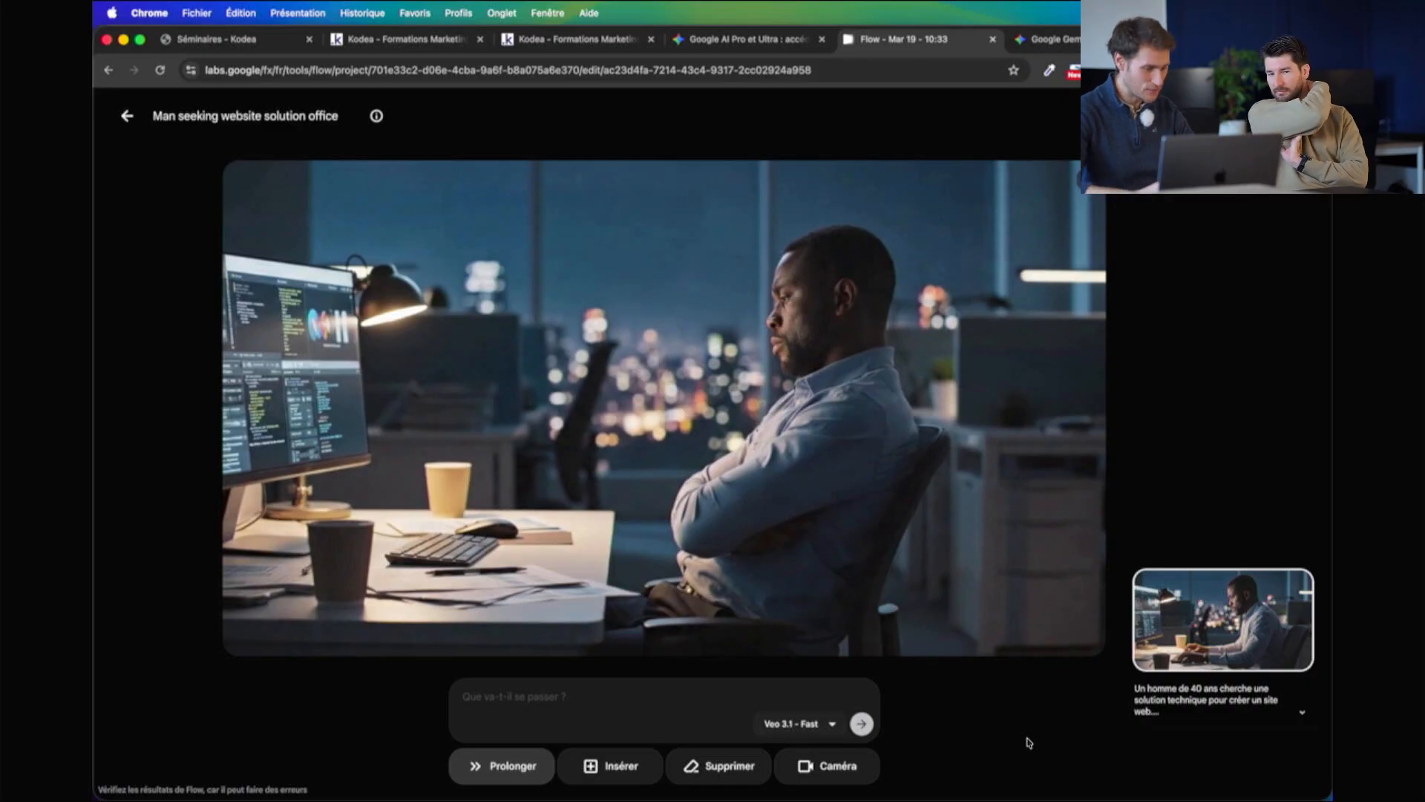
# Examine the Insérer and Supprimer editing modes, placing the selection frame over the beige cup on the desk
pyautogui.click(610, 769)
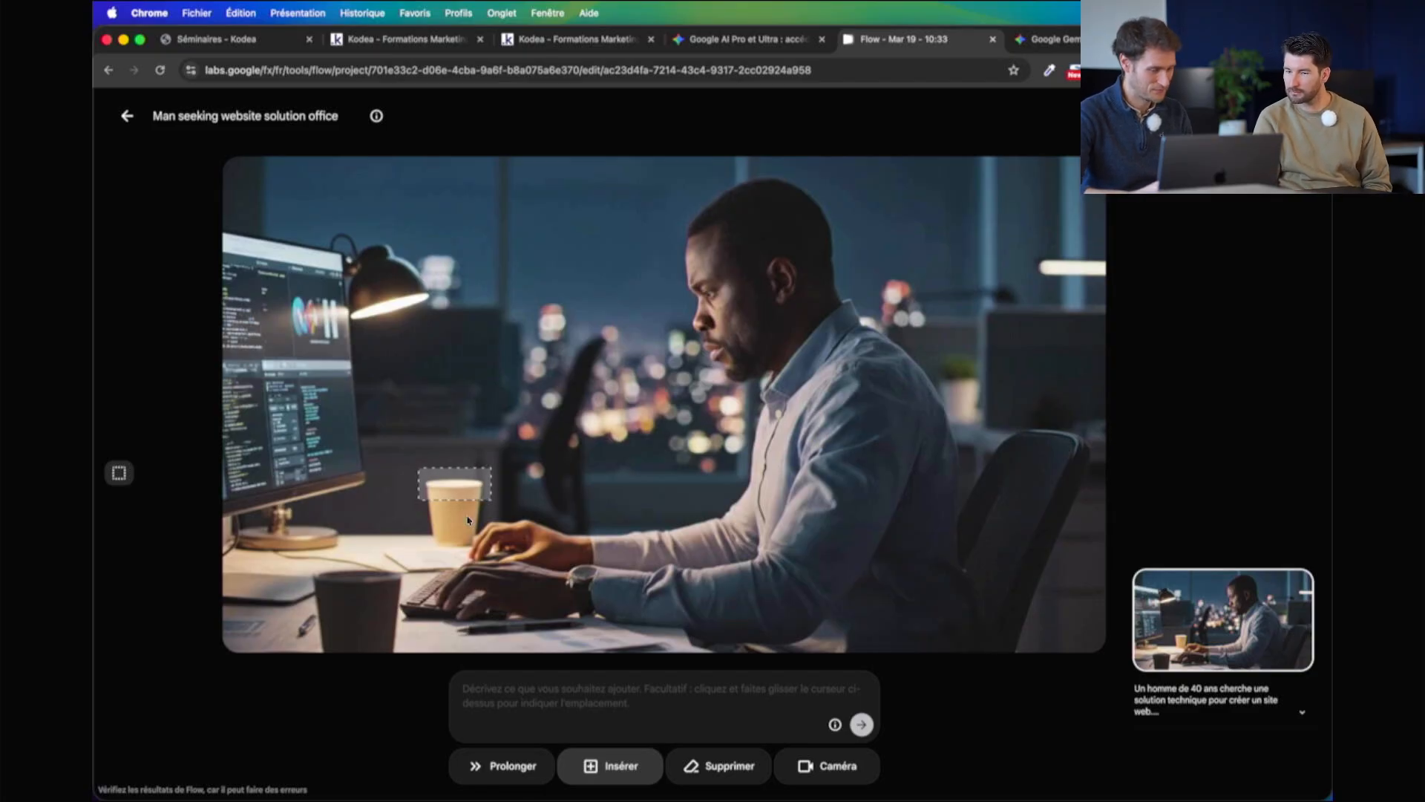
pyautogui.click(721, 774)
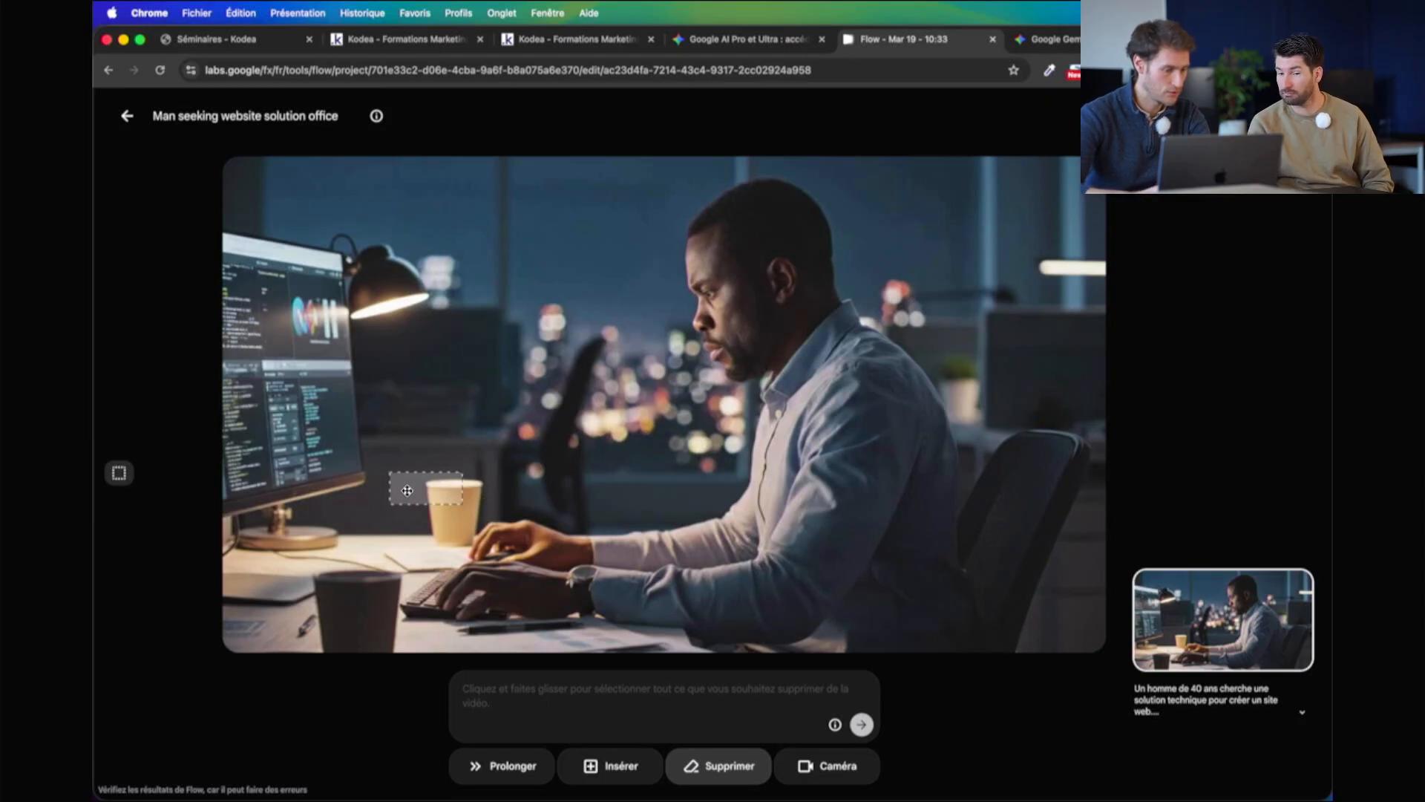
pyautogui.moveTo(451, 495); pyautogui.dragTo(476, 493)
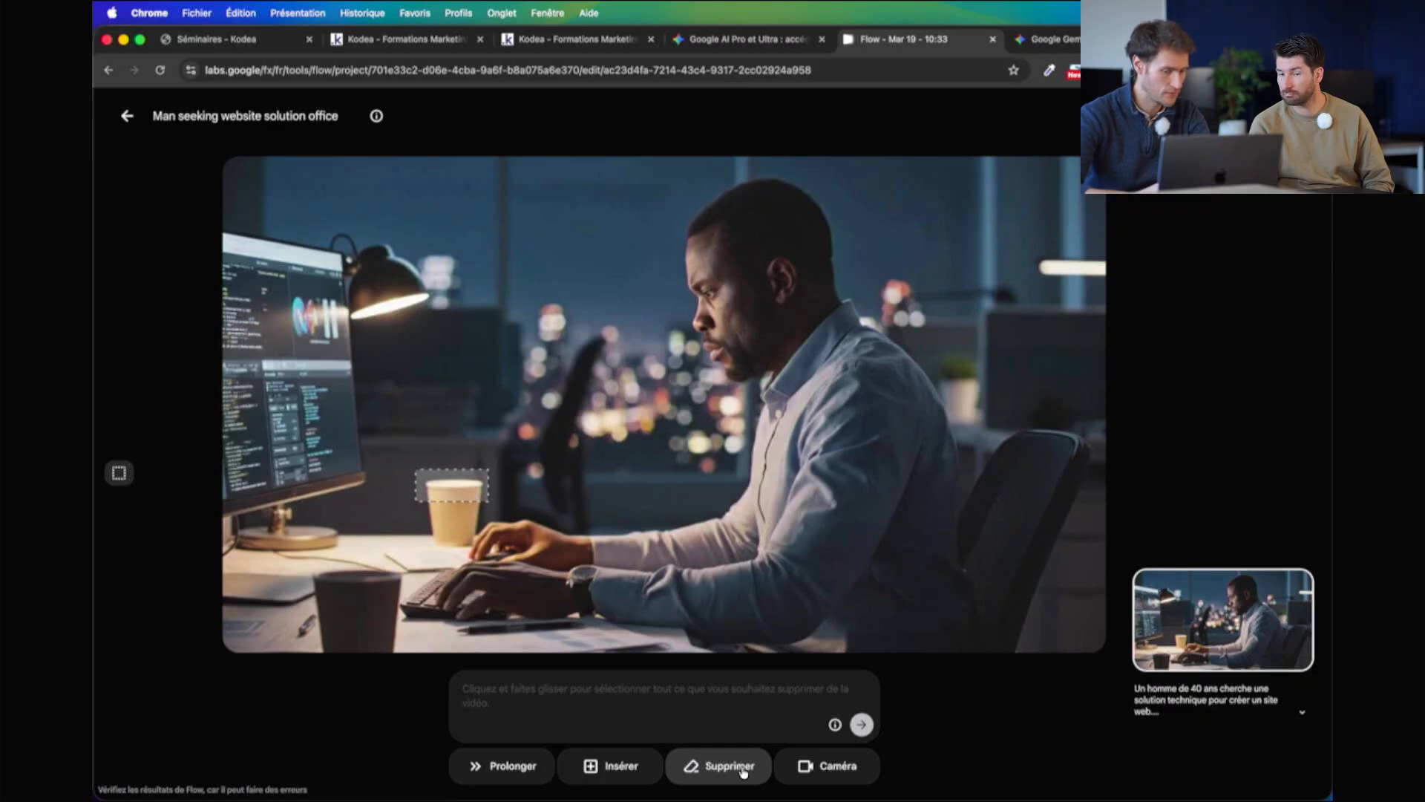
# Explore the camera movement presets, trying Faire orbiter vers la droite and Travelling avant et zoom arrière
pyautogui.click(845, 769)
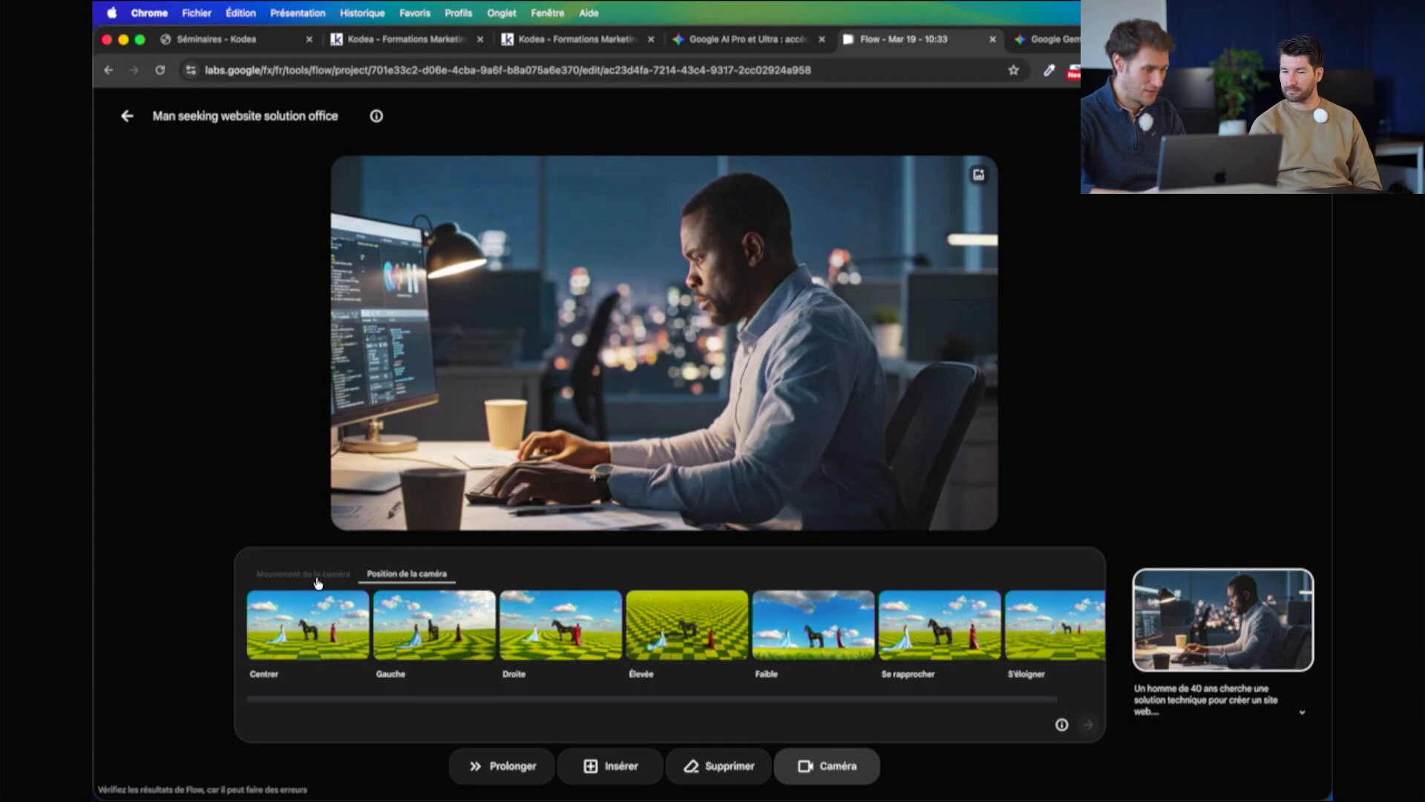
pyautogui.click(346, 511)
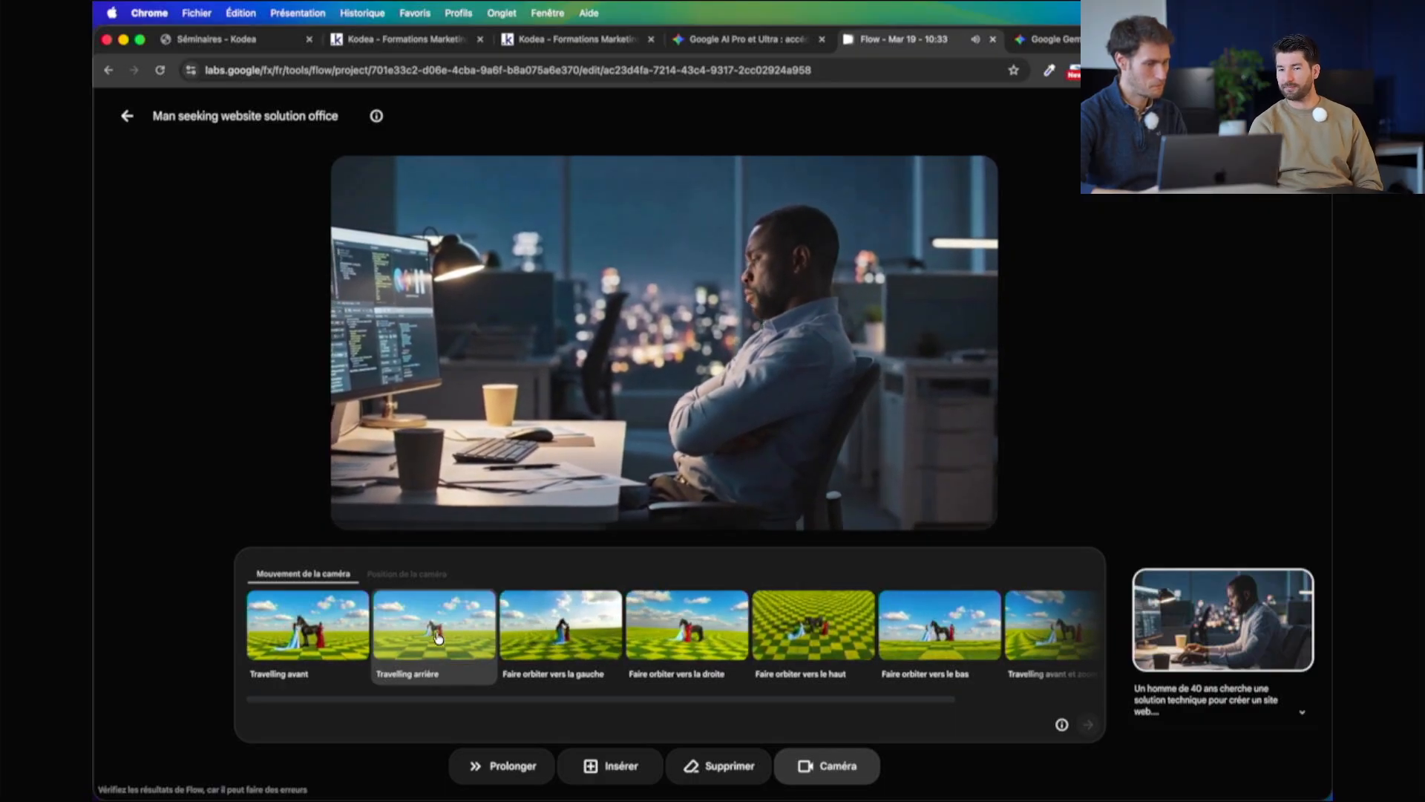
pyautogui.click(677, 630)
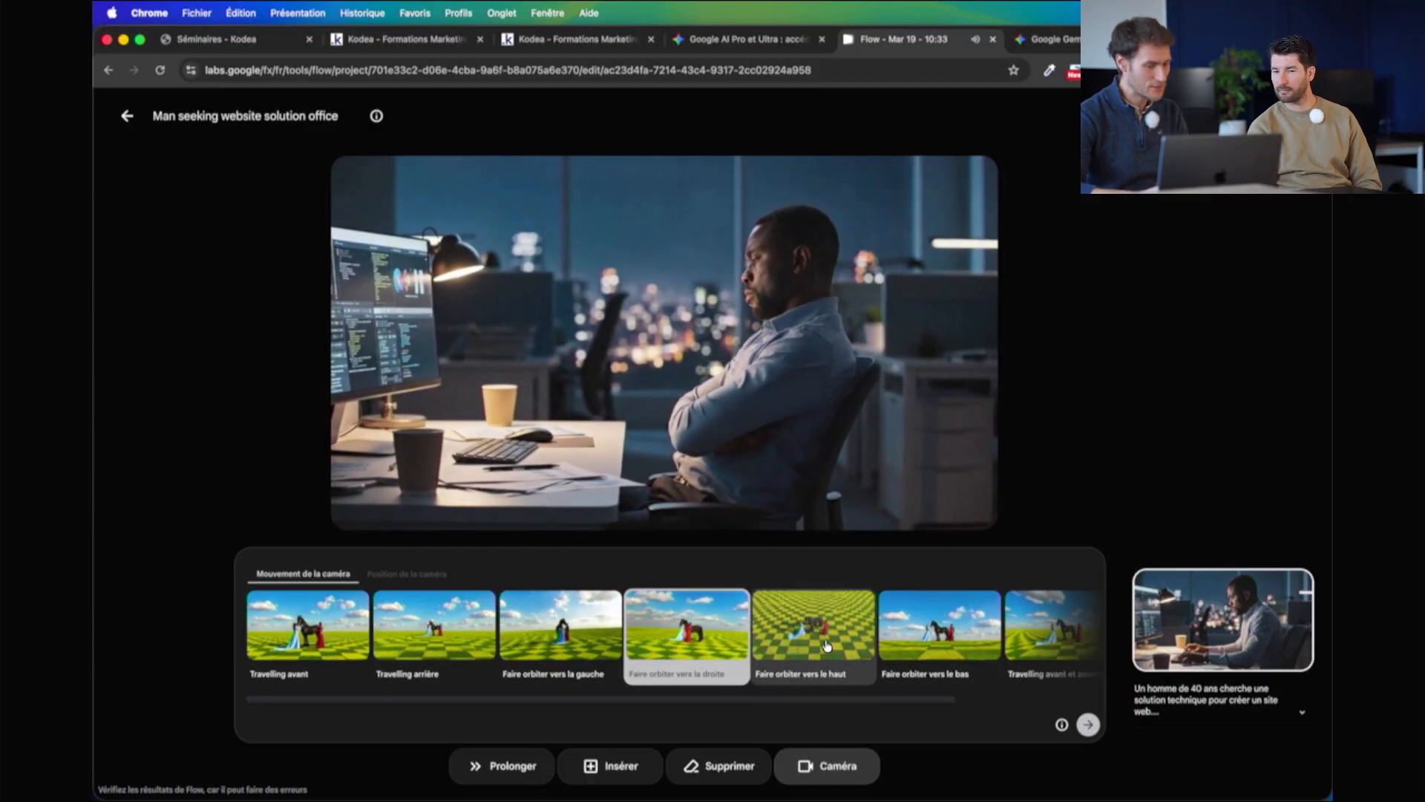
pyautogui.hscroll(3, 824, 646)
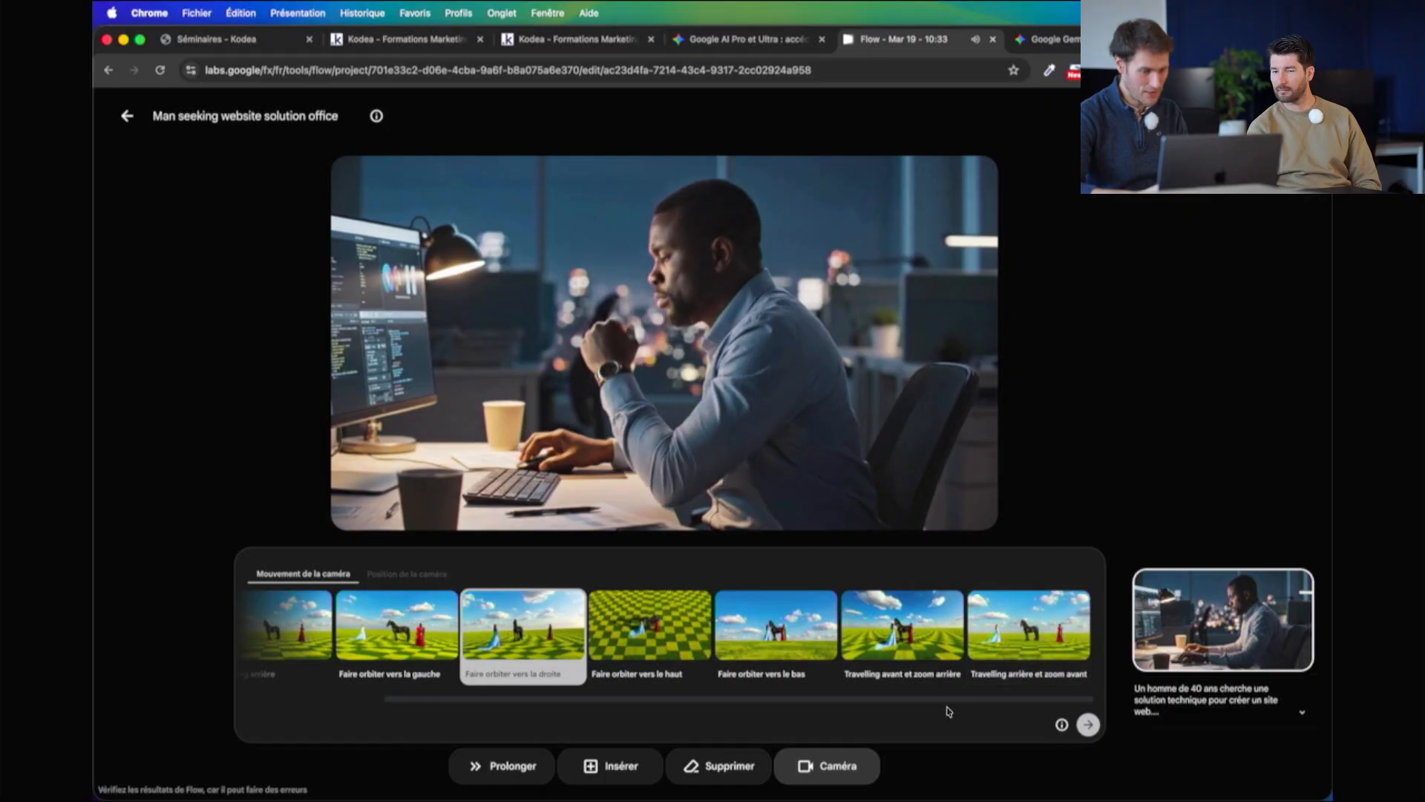
pyautogui.click(934, 632)
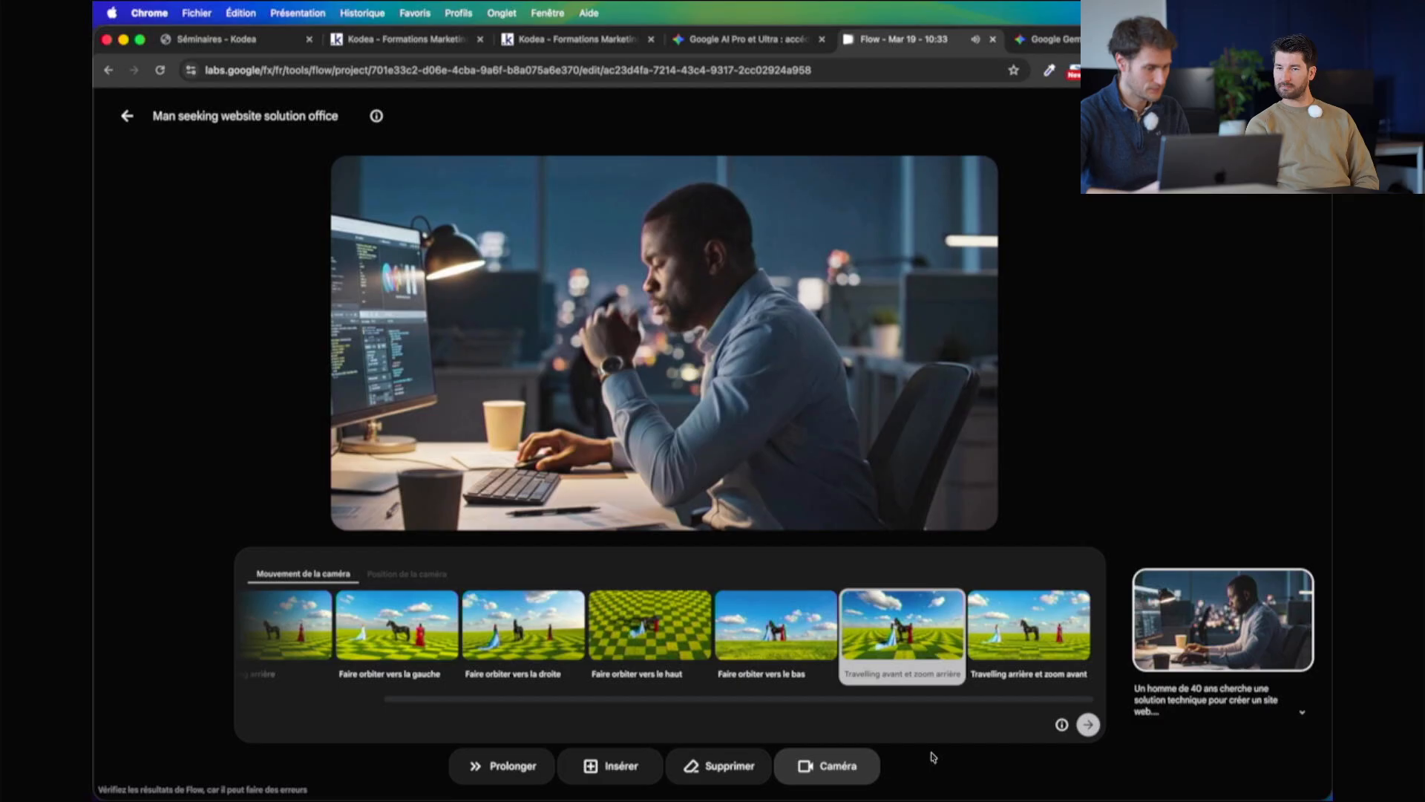
pyautogui.hscroll(-3, 741, 684)
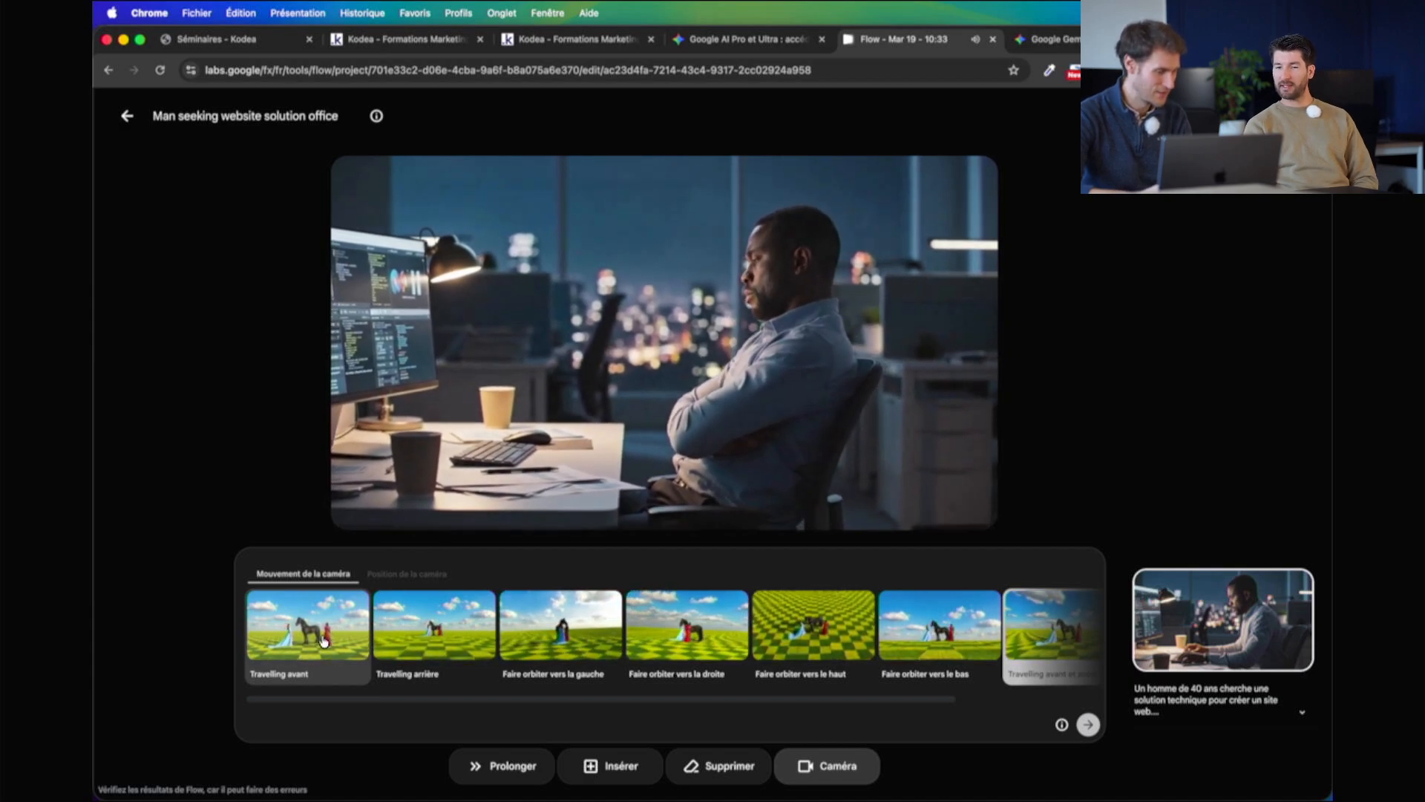
# Generate a new version of the clip with the camera position set to Élevée
pyautogui.click(411, 574)
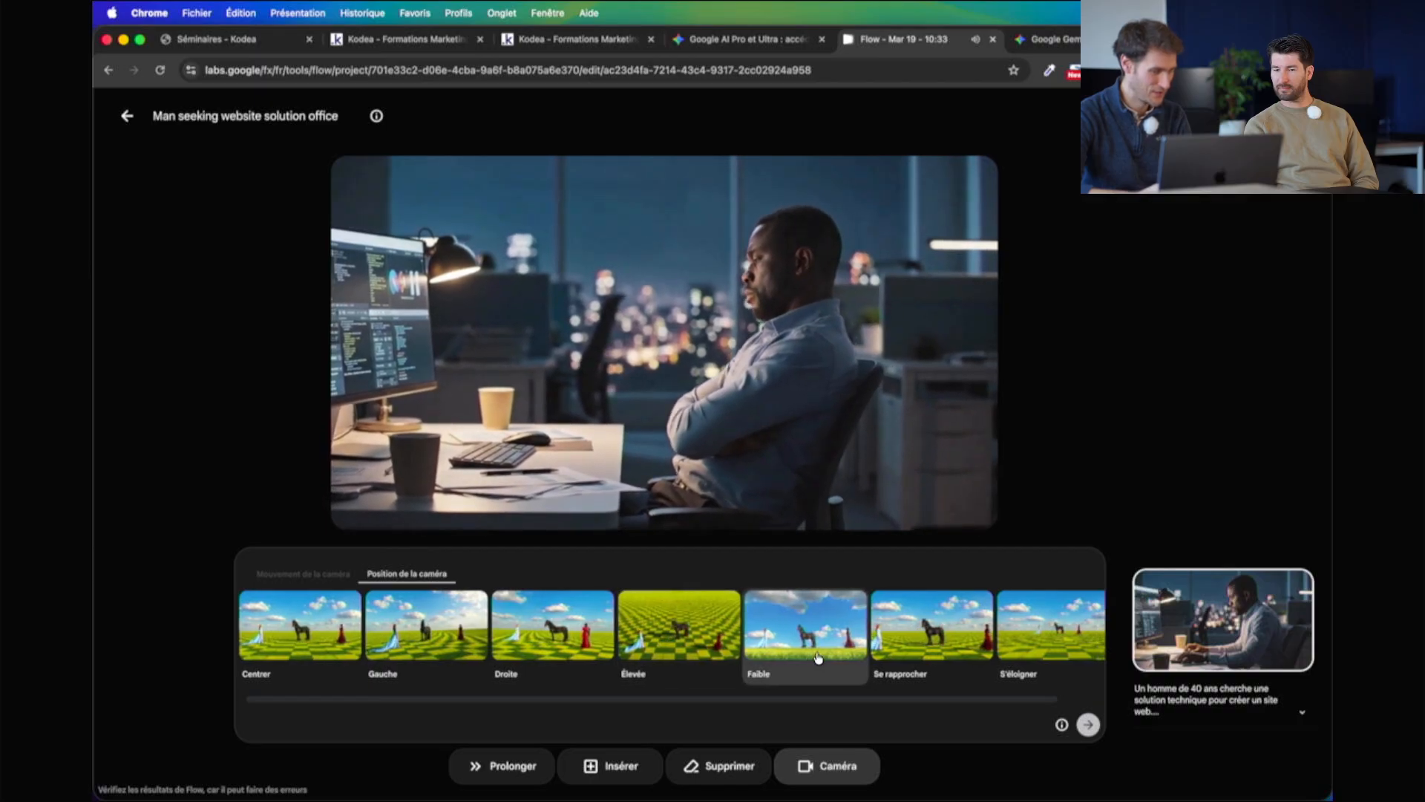
pyautogui.hscroll(2, 861, 659)
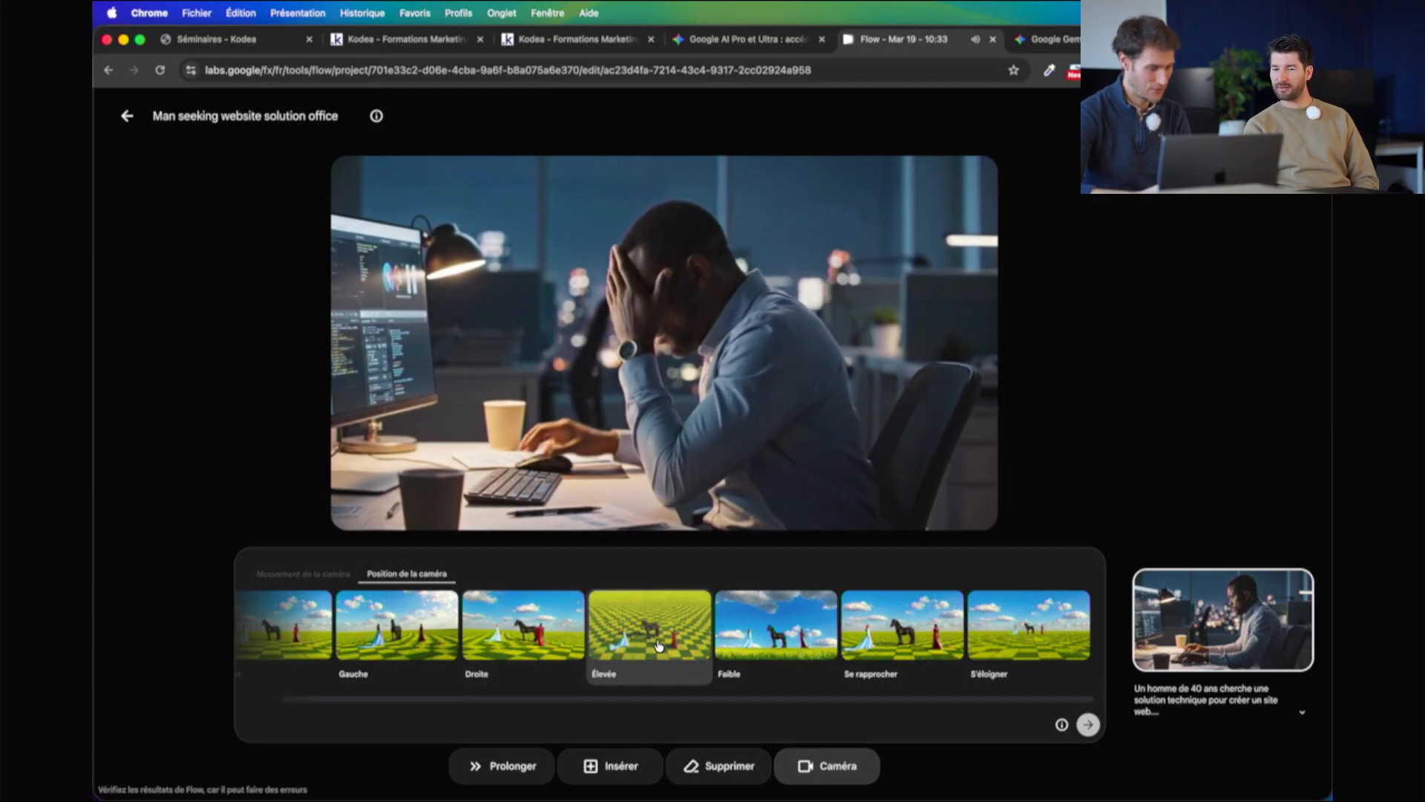
pyautogui.click(645, 648)
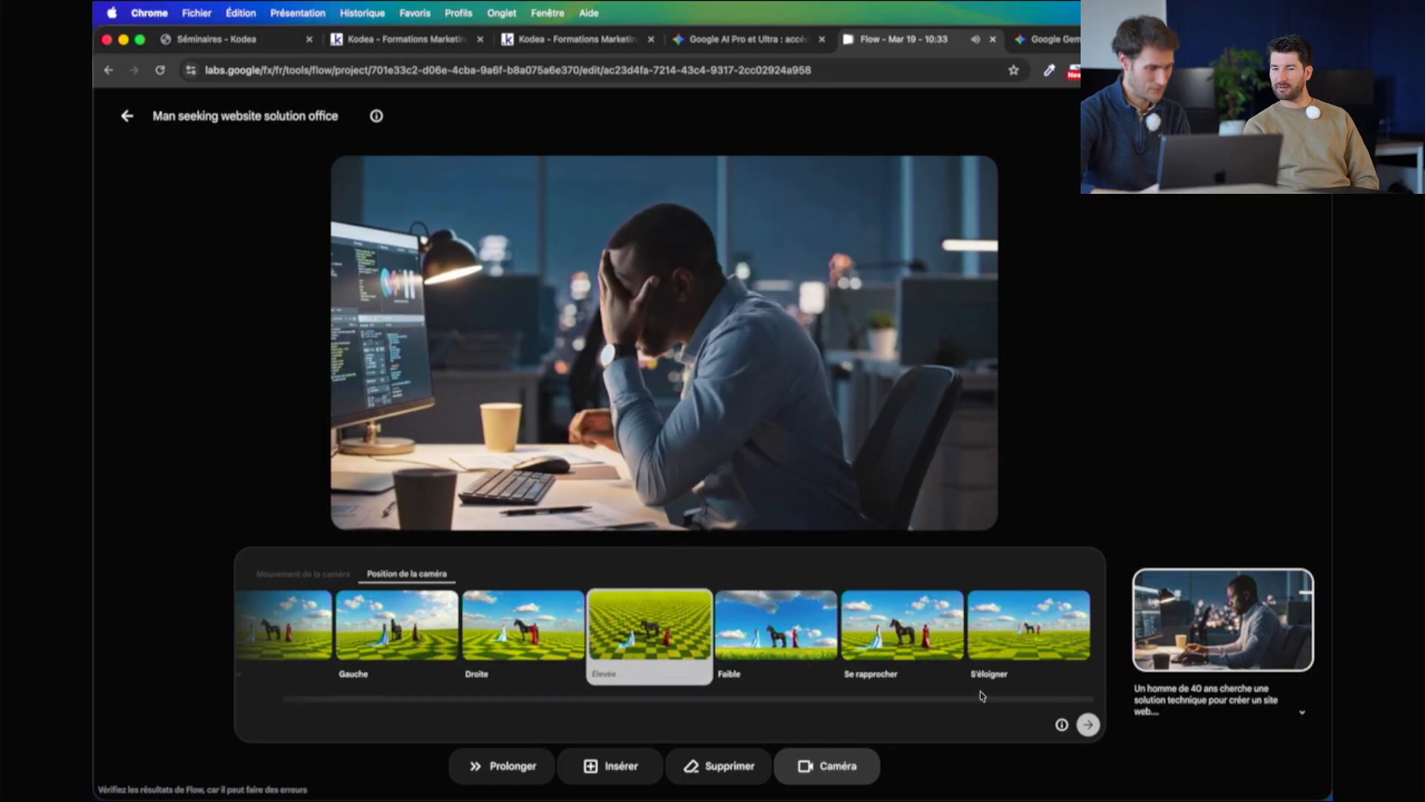
pyautogui.click(1088, 726)
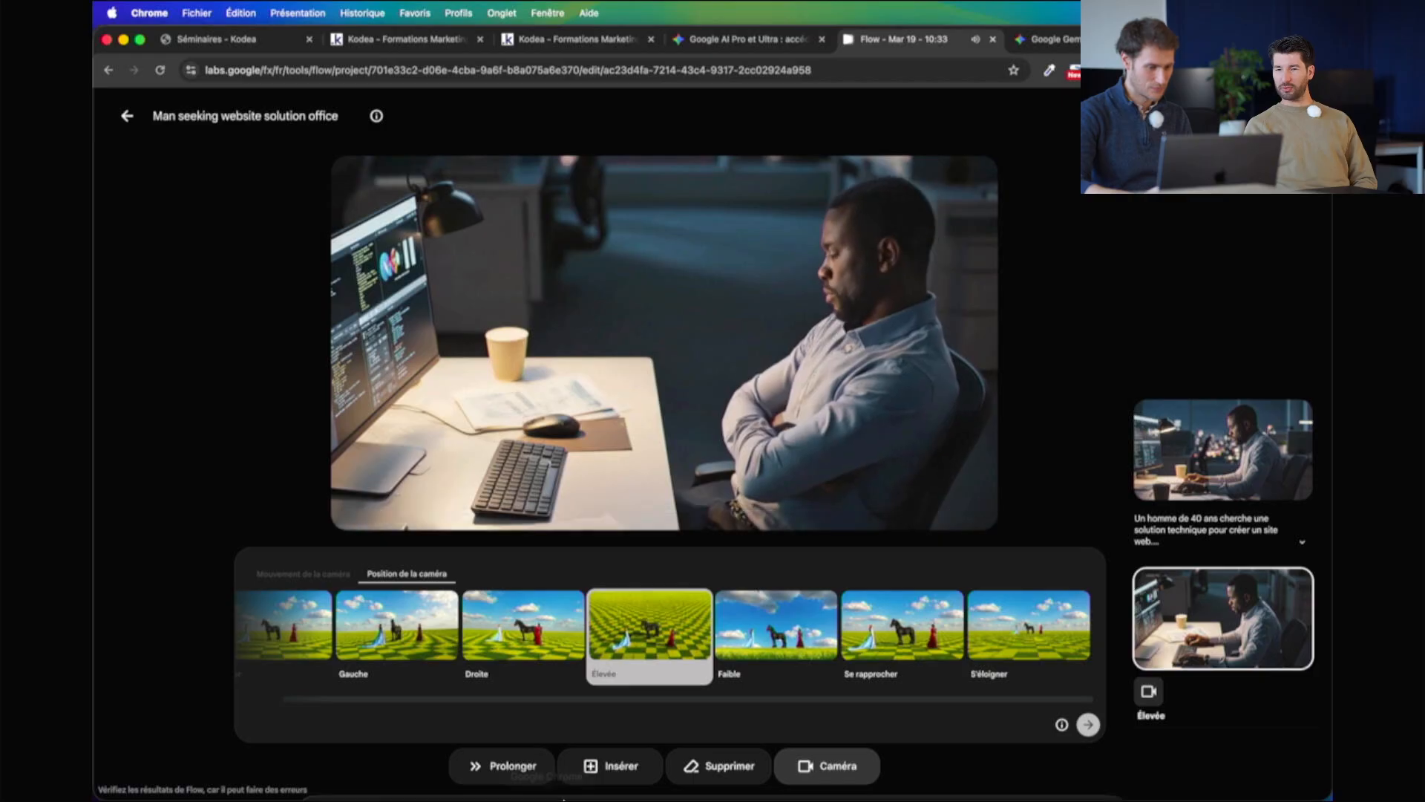
# Start extending the high-angle clip with a prompt reading "Un collègue passe à côté de" followed by the man's first name
pyautogui.click(502, 778)
pyautogui.click(522, 700)
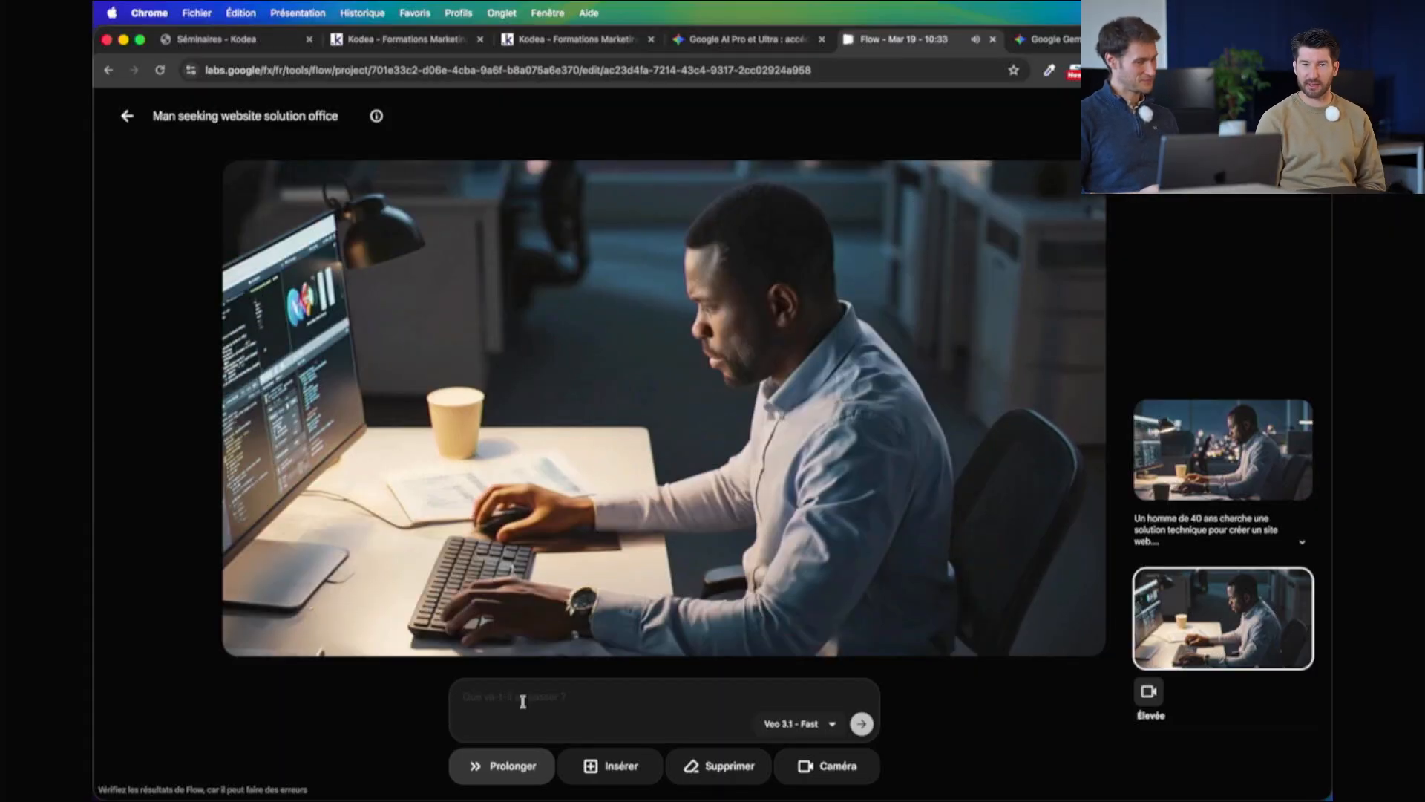
pyautogui.write('Un collèg')
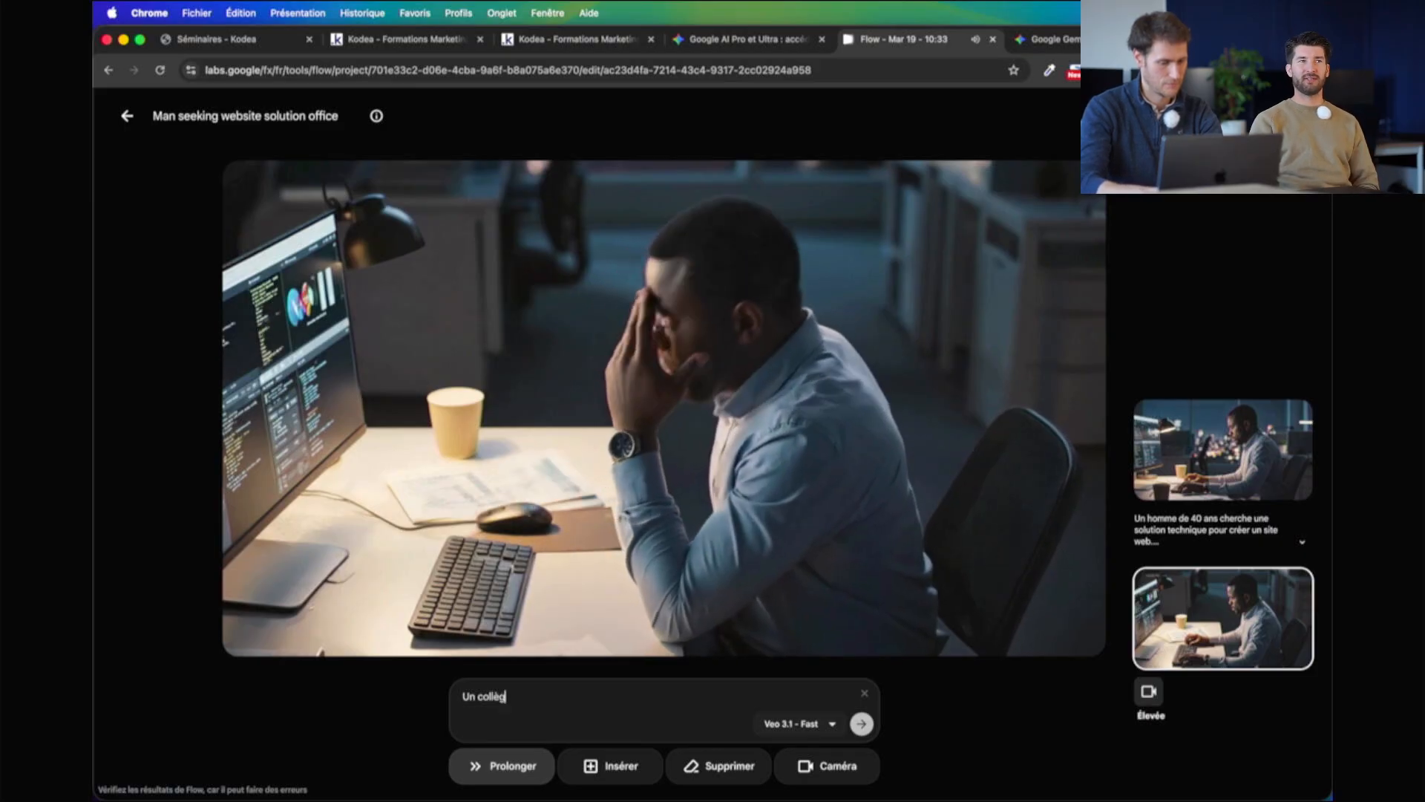
pyautogui.write('ue passe à côté de')
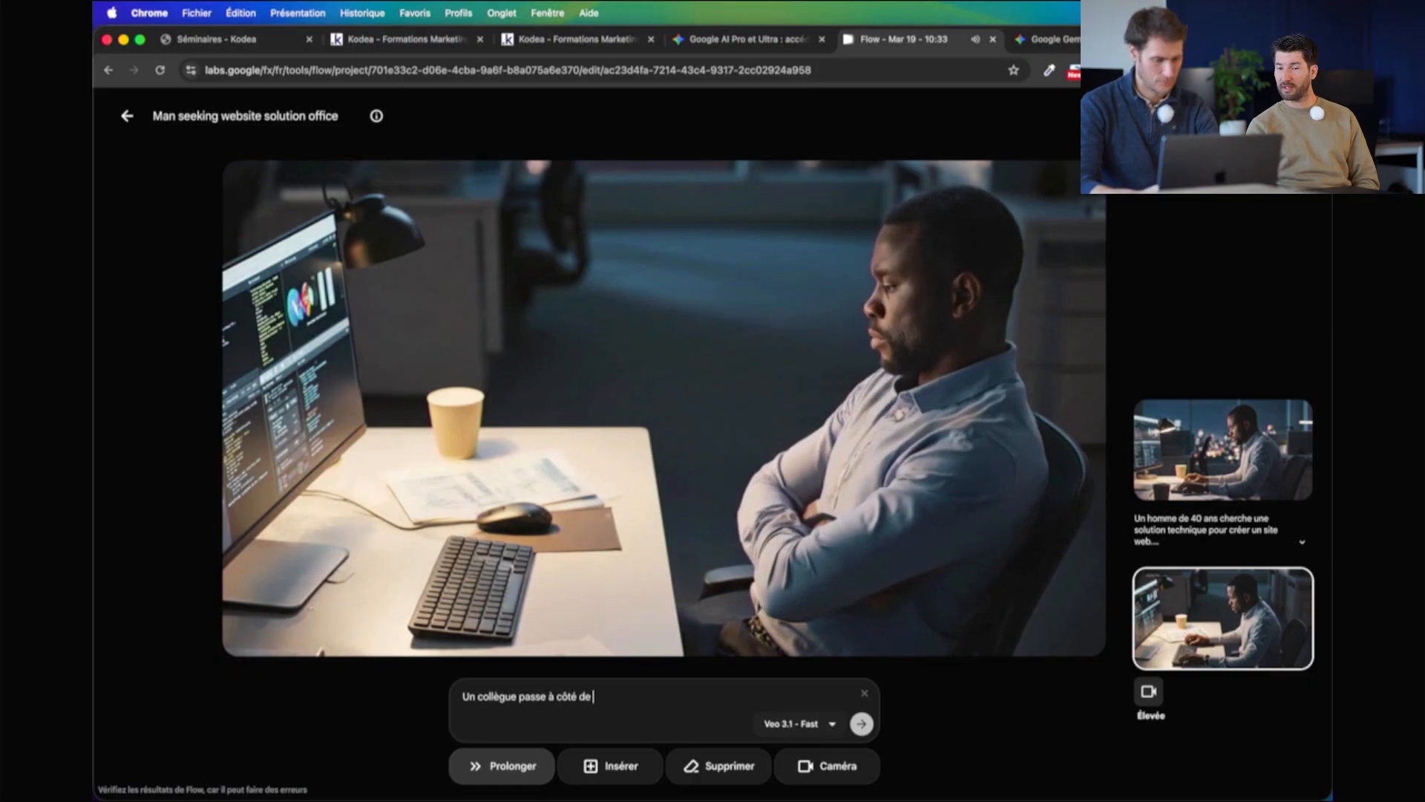
pyautogui.write('Sam')
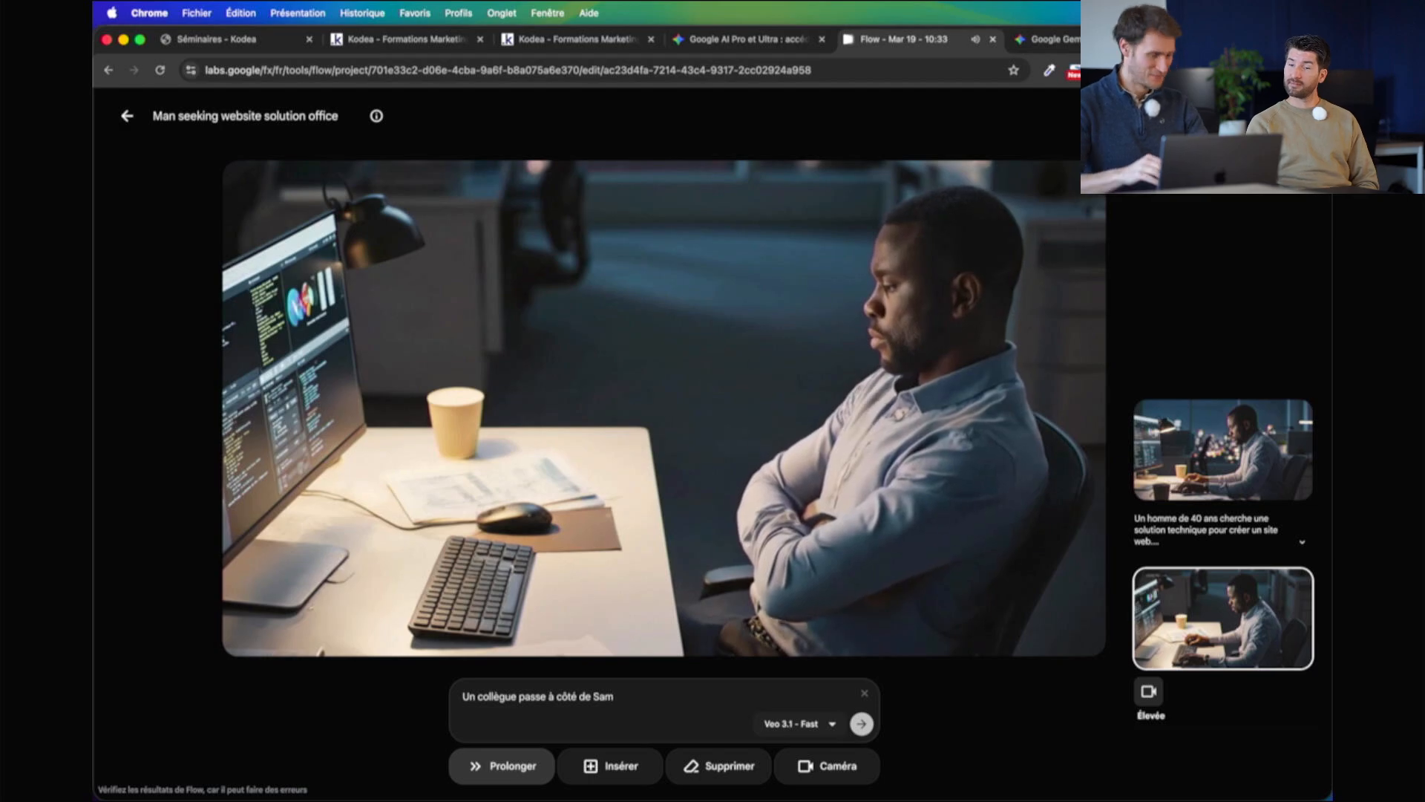
# Continue the extension prompt with ", s'arrête furtivement à côté de lui pour lui souhaiter une bonne soirée."
pyautogui.write(", s'arr")
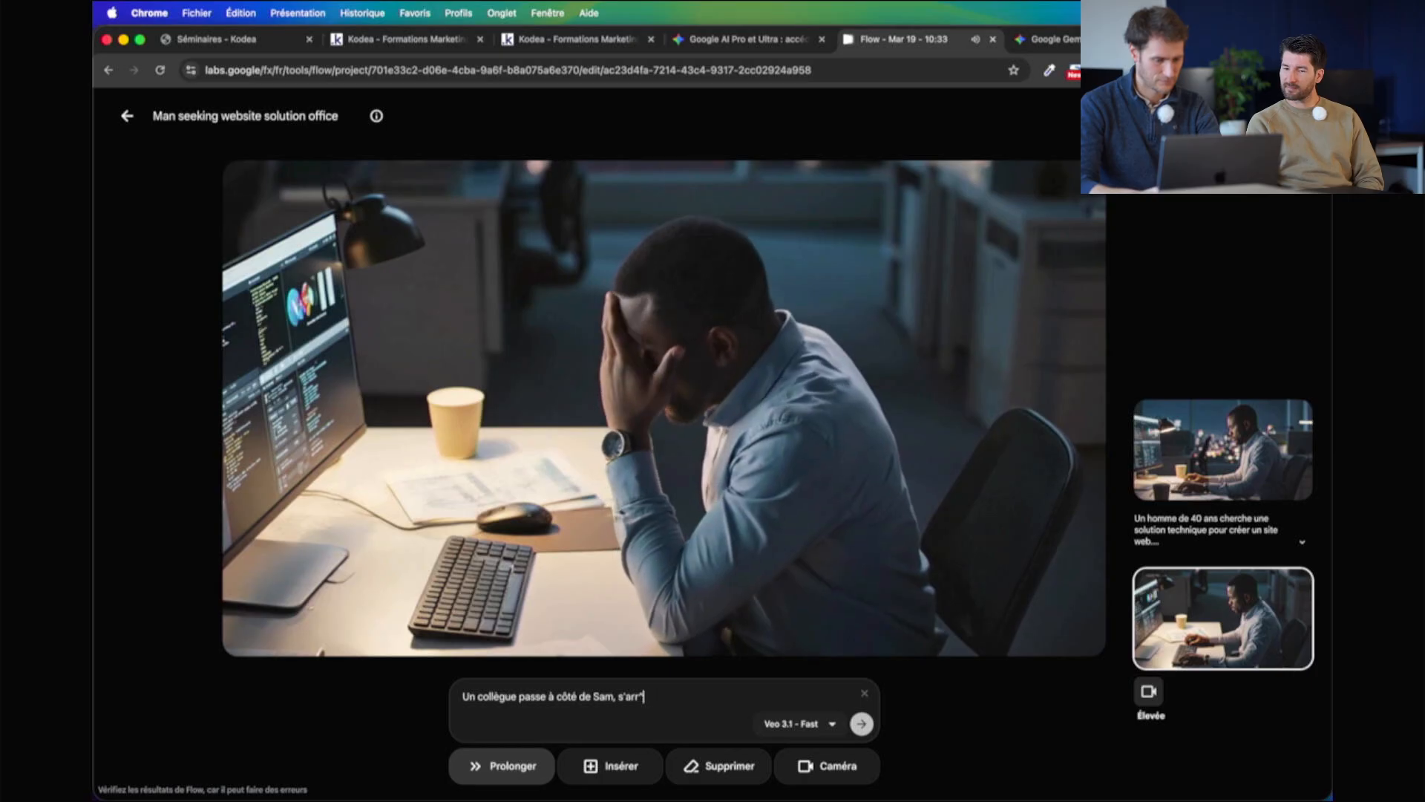
pyautogui.write('ête f')
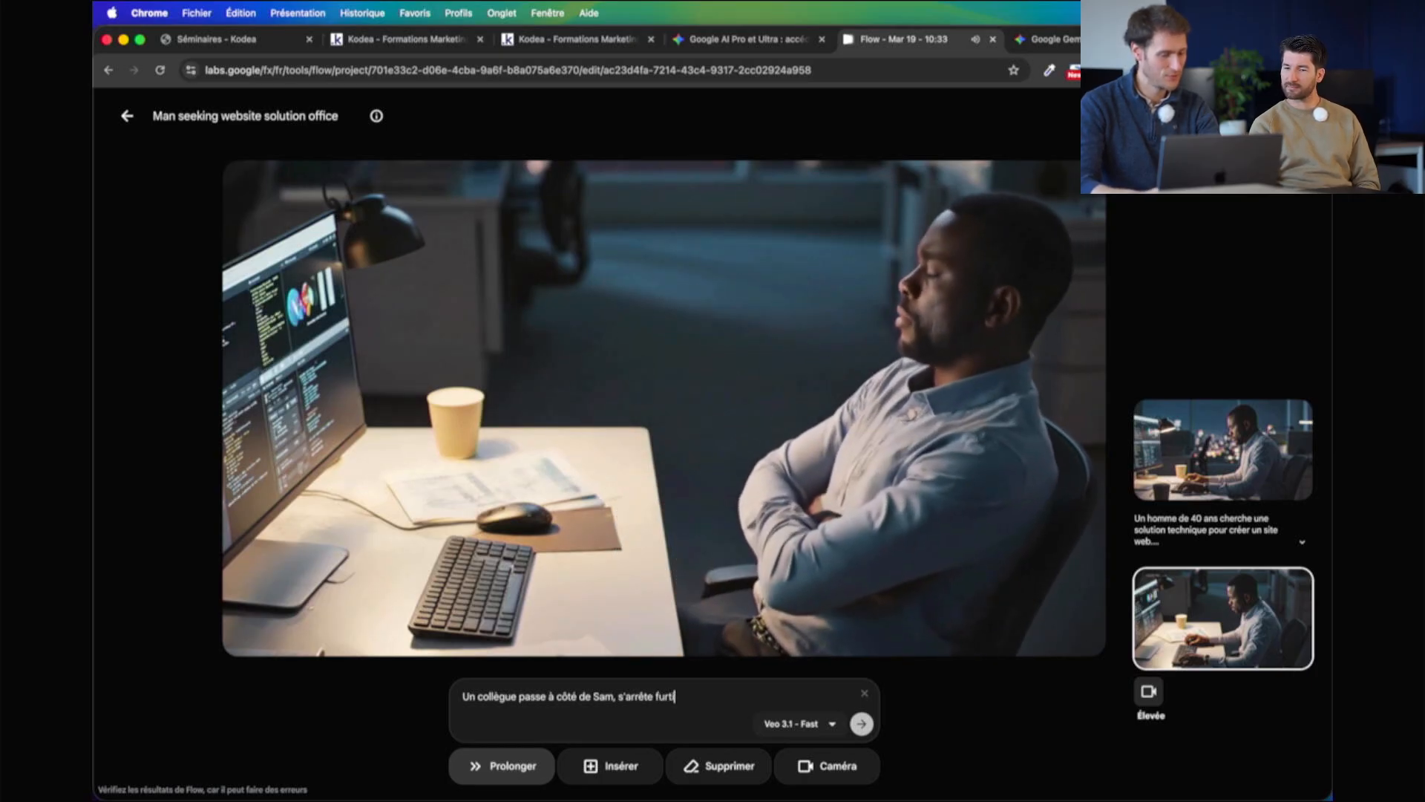
pyautogui.write('urtivement à c')
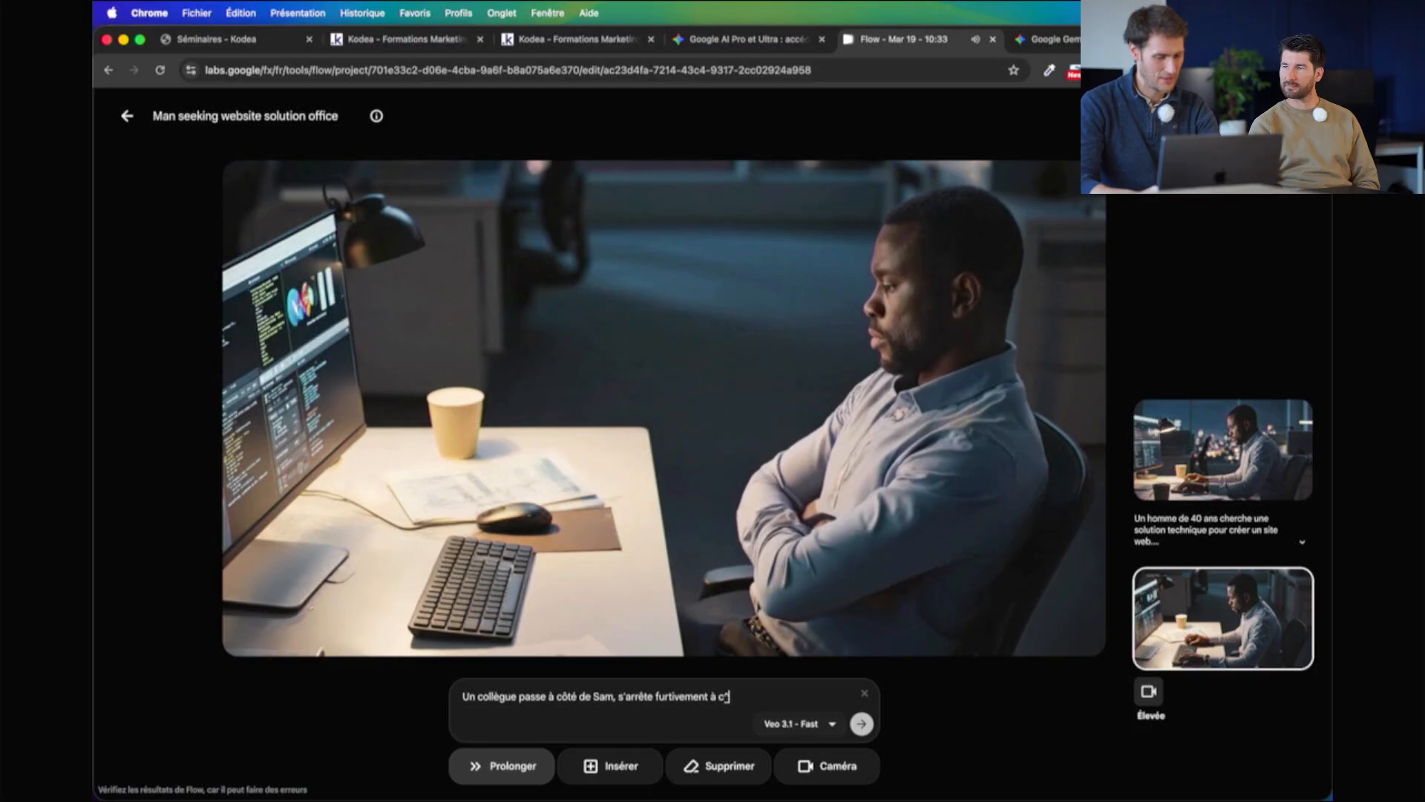
pyautogui.write('ôté de lui pour')
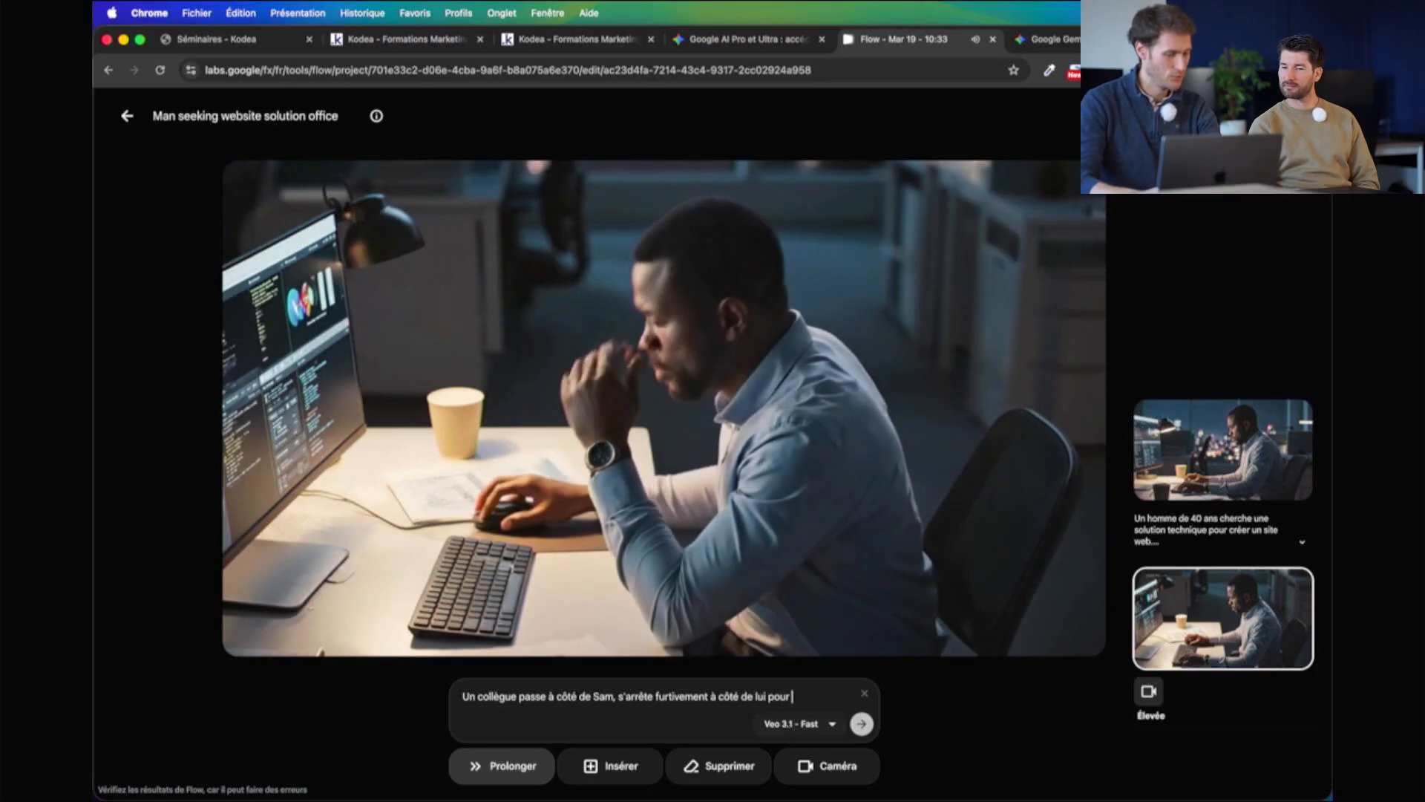
pyautogui.write(' lui souhaite')
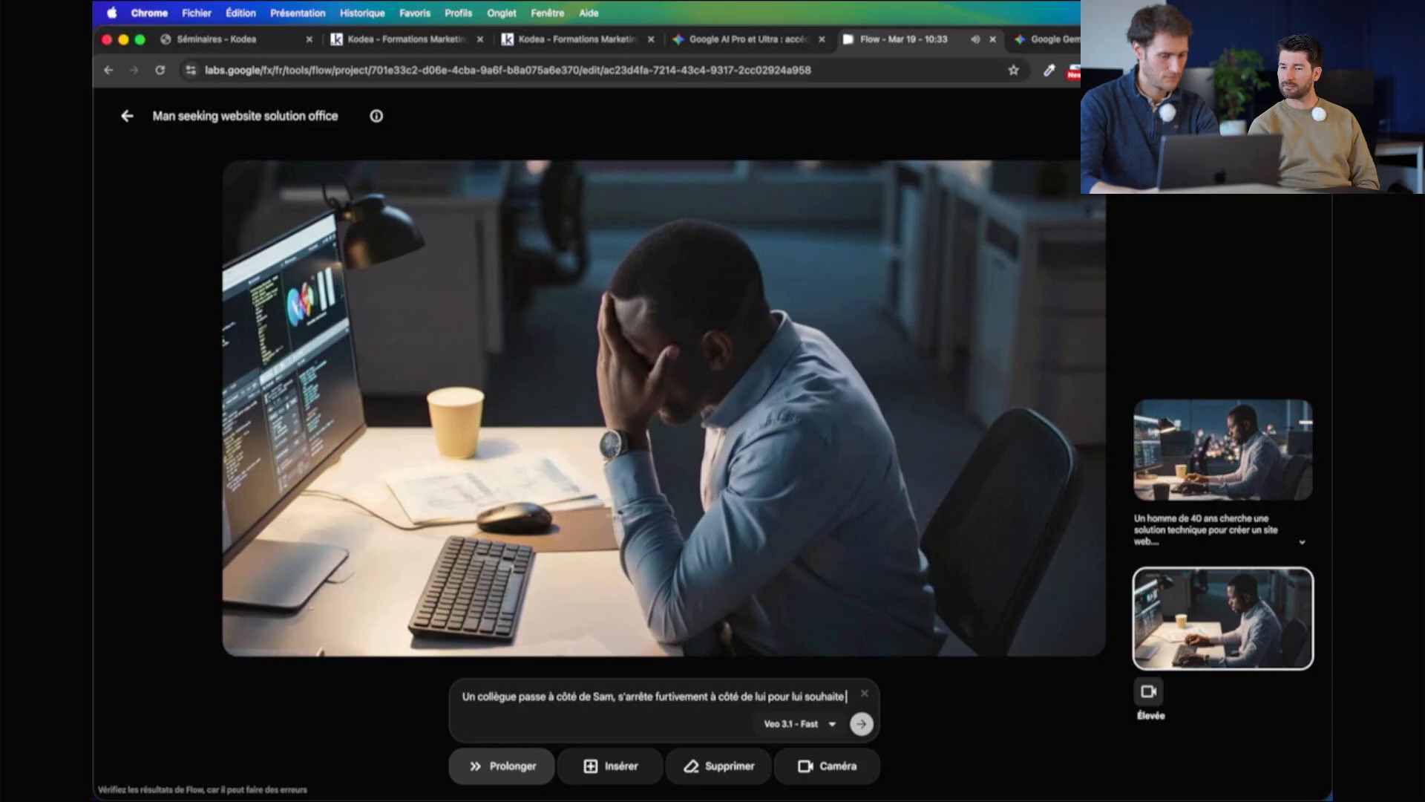
pyautogui.write(' une')
pyautogui.press('BackSpace')
pyautogui.press('BackSpace')
pyautogui.press('BackSpace')
pyautogui.press('BackSpace')
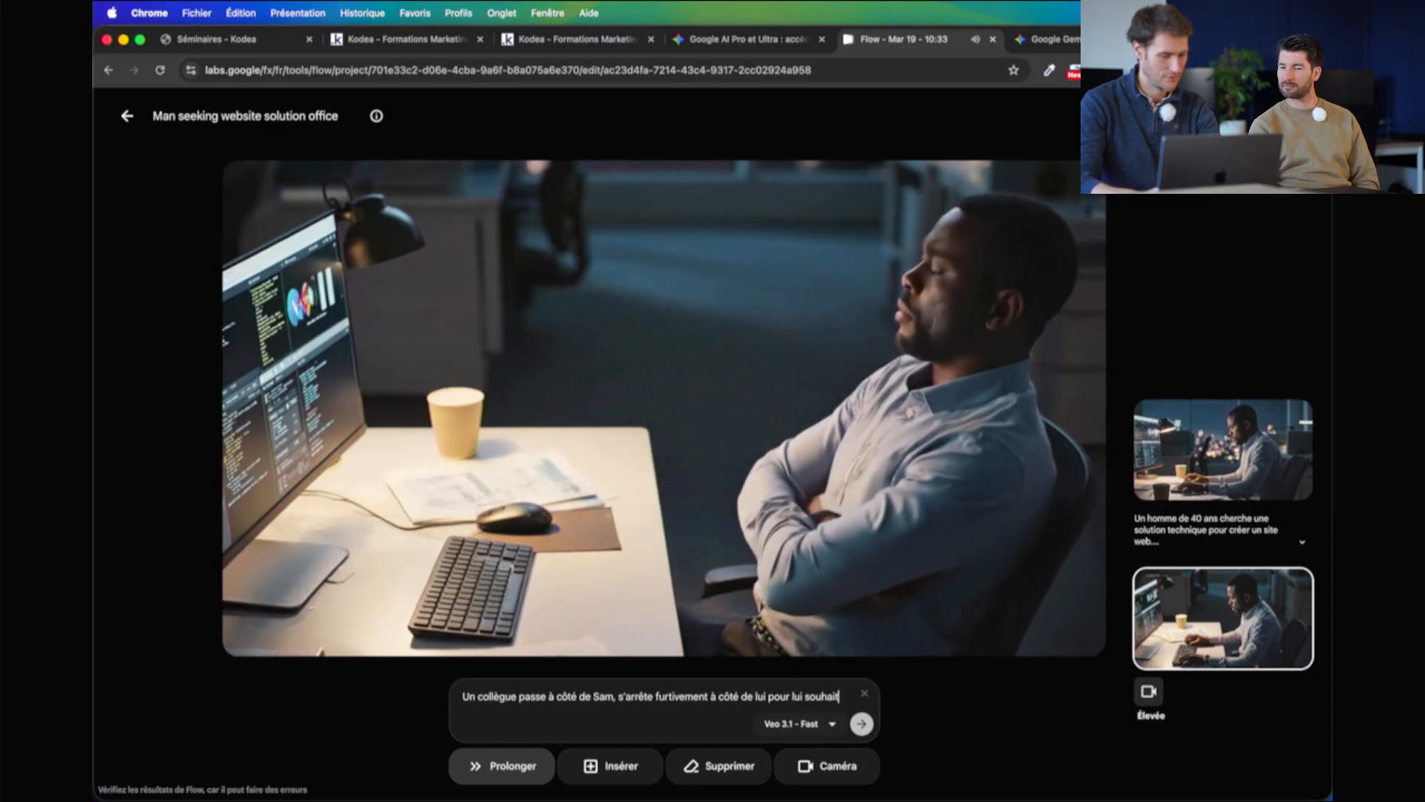
pyautogui.write('er un')
pyautogui.write('e bonne s')
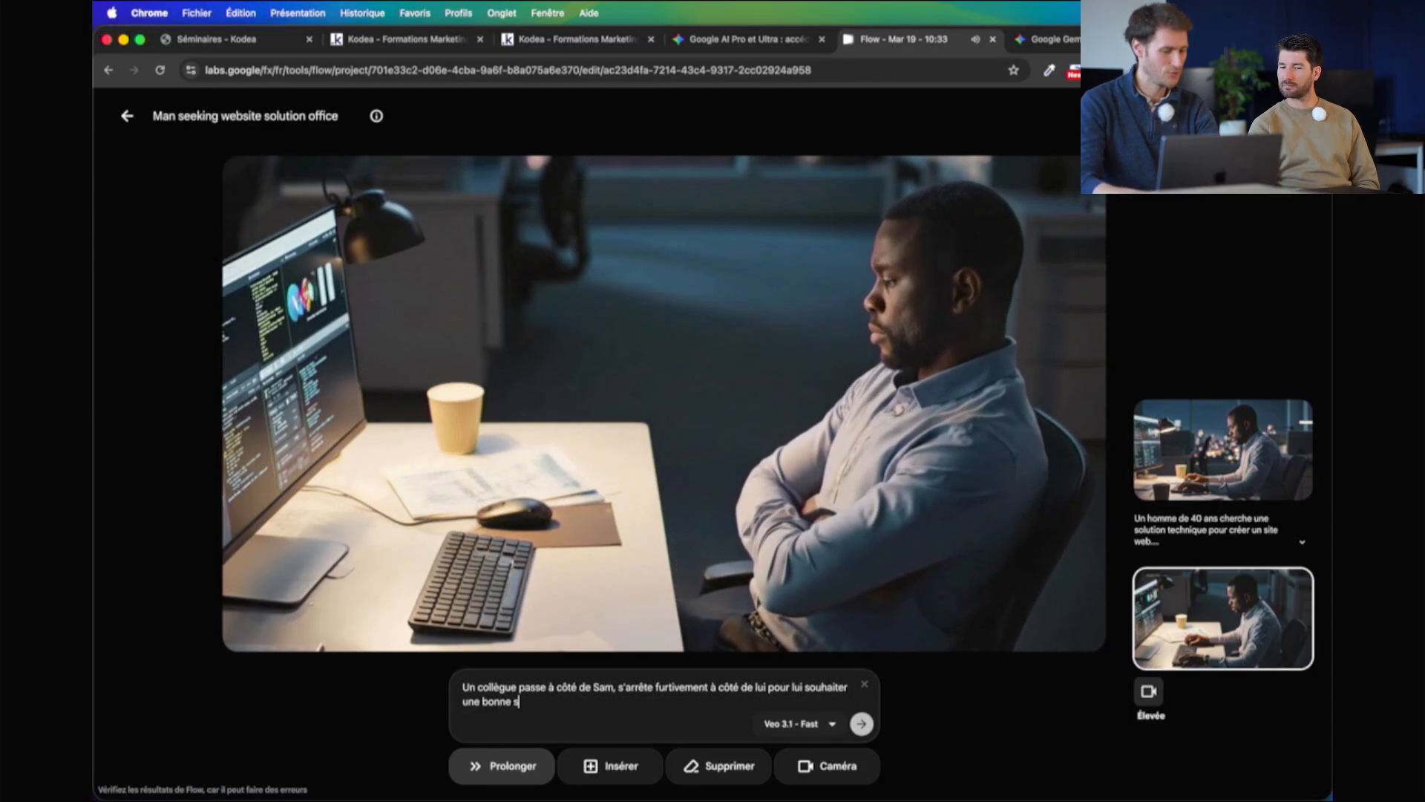
pyautogui.write('oirée. I')
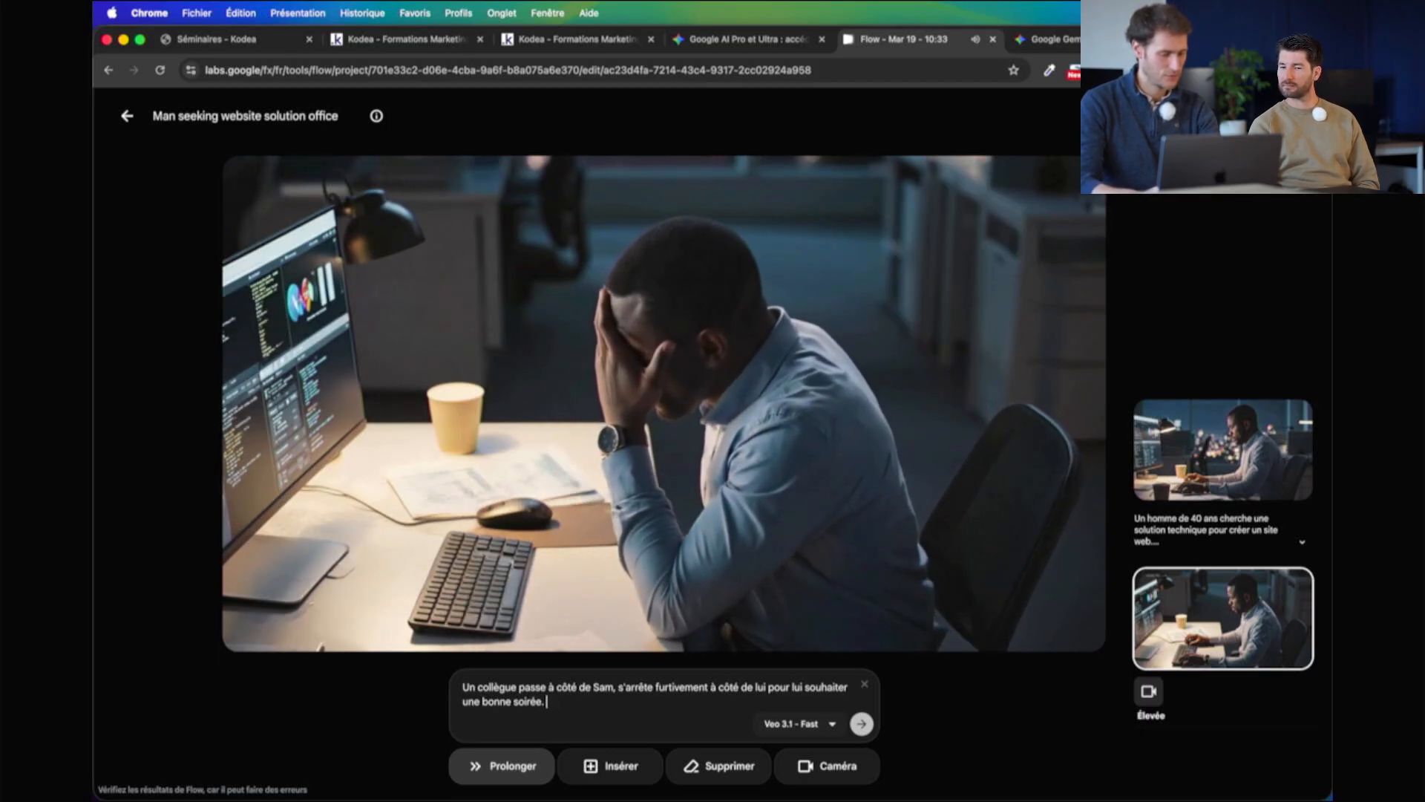
# Finish the prompt with "Ce collègue lui dit "Bonne soirée min tcho père"" and generate the extension
pyautogui.write('e collègue')
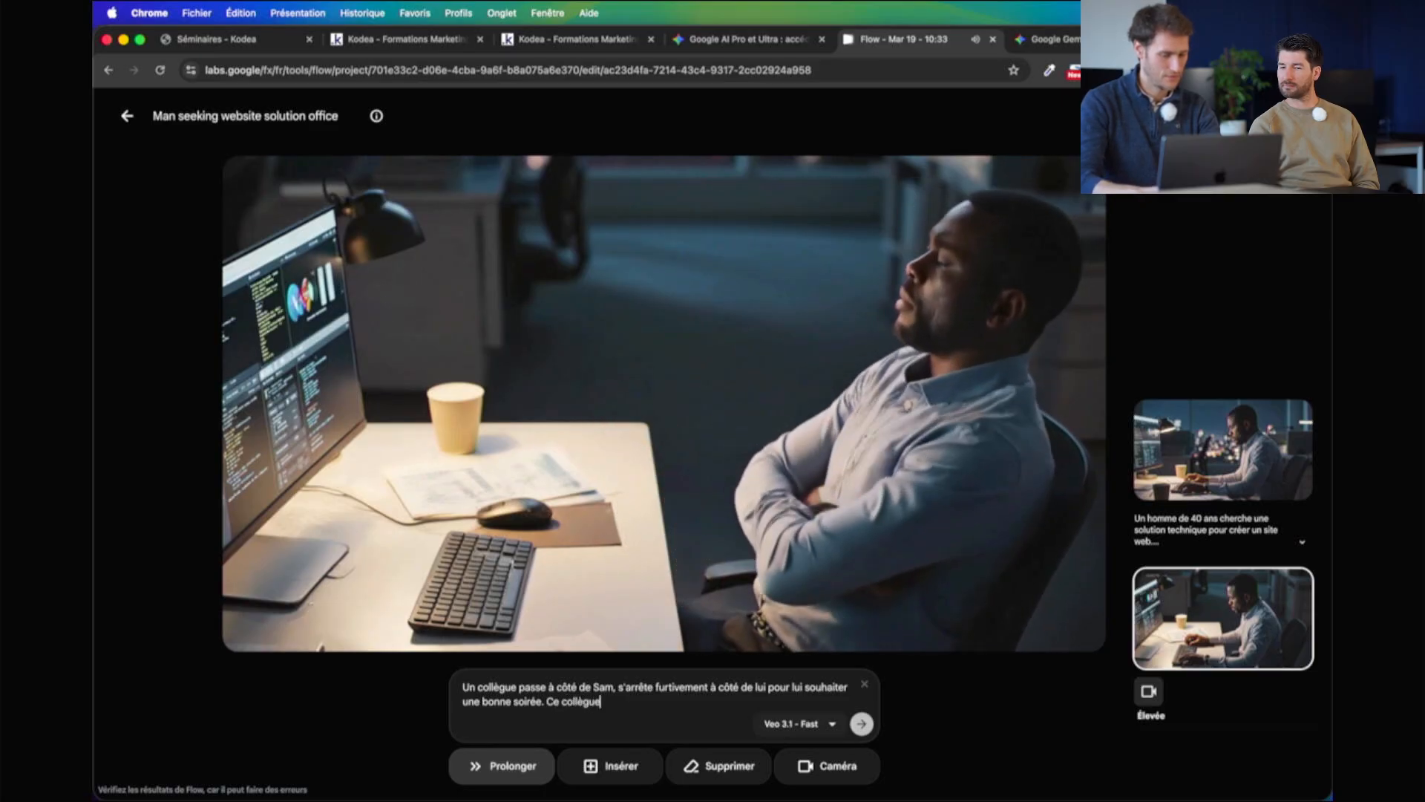
pyautogui.write(' lui dit "Bonne soirée')
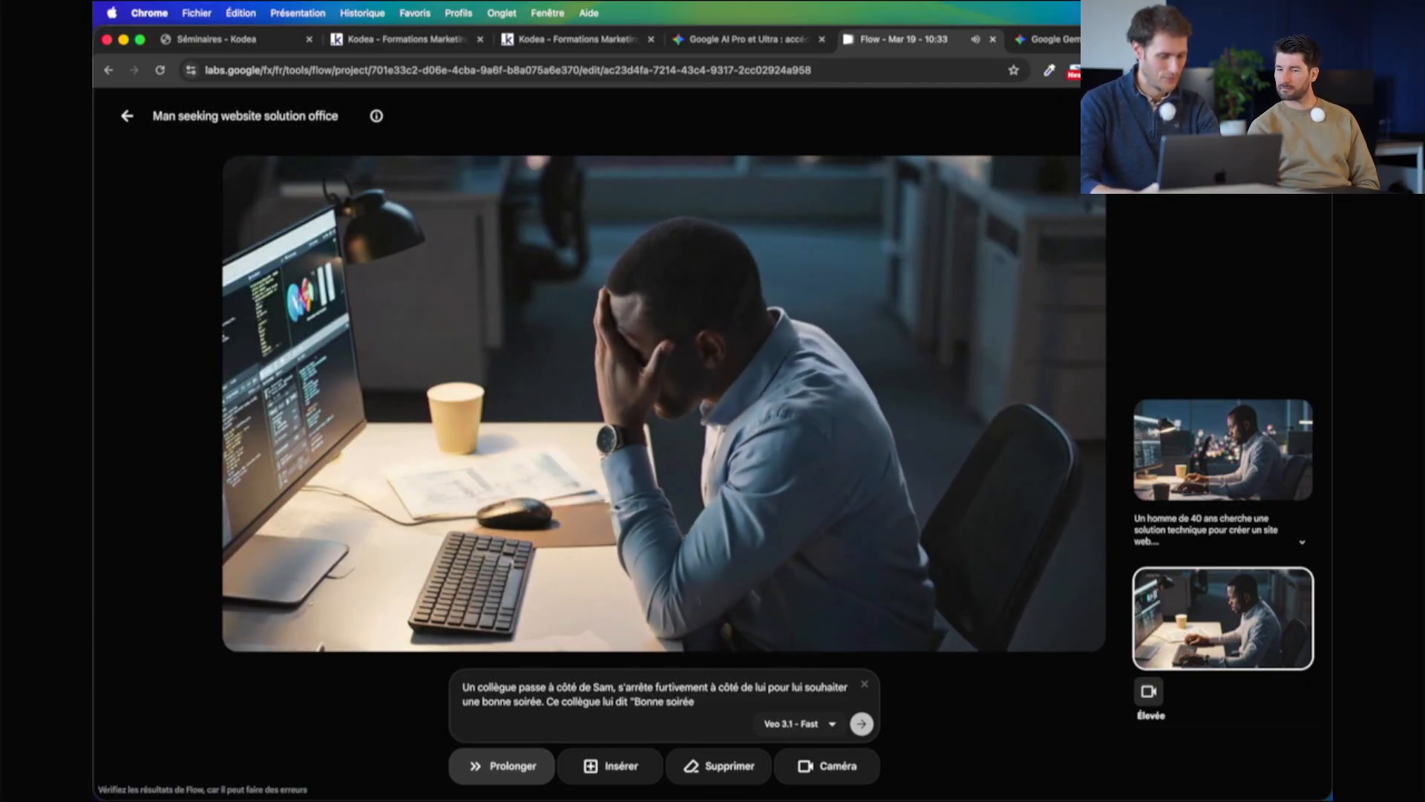
pyautogui.write(' min th')
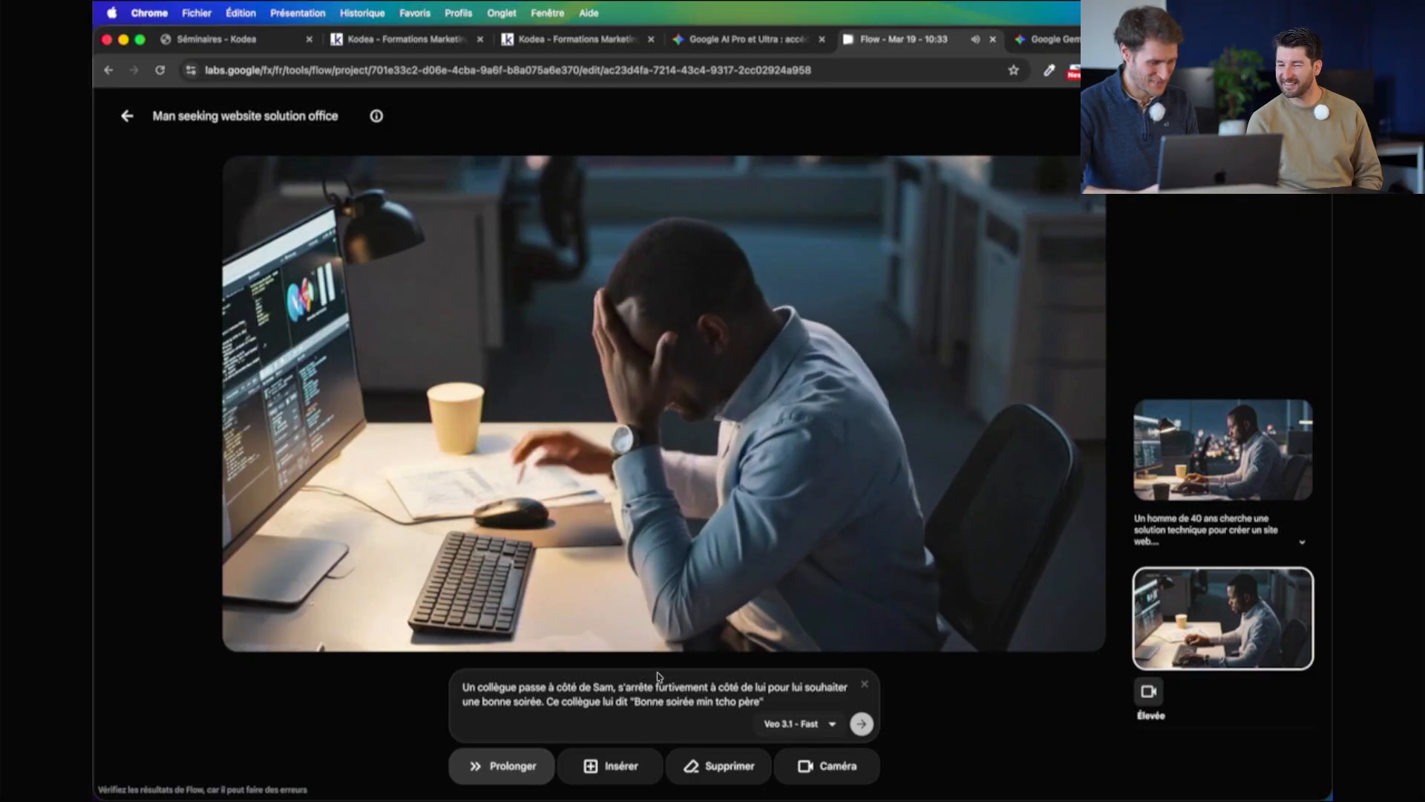
pyautogui.click(861, 724)
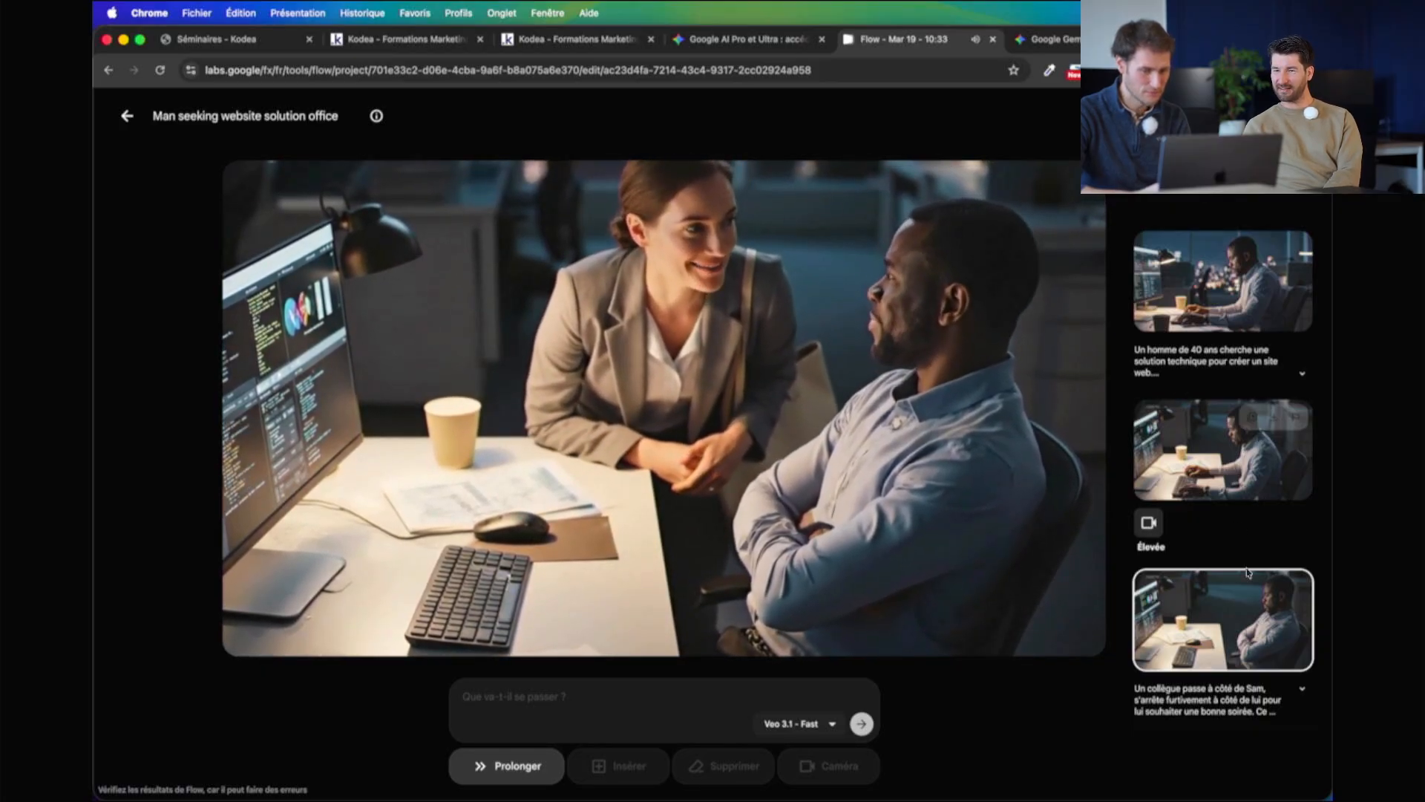
# Start extending the colleague clip with the man's first name followed by "est désemparé et aimerait lui aussi rentrer chez lui. Il dit "Bonne soirée..."
pyautogui.click(1253, 590)
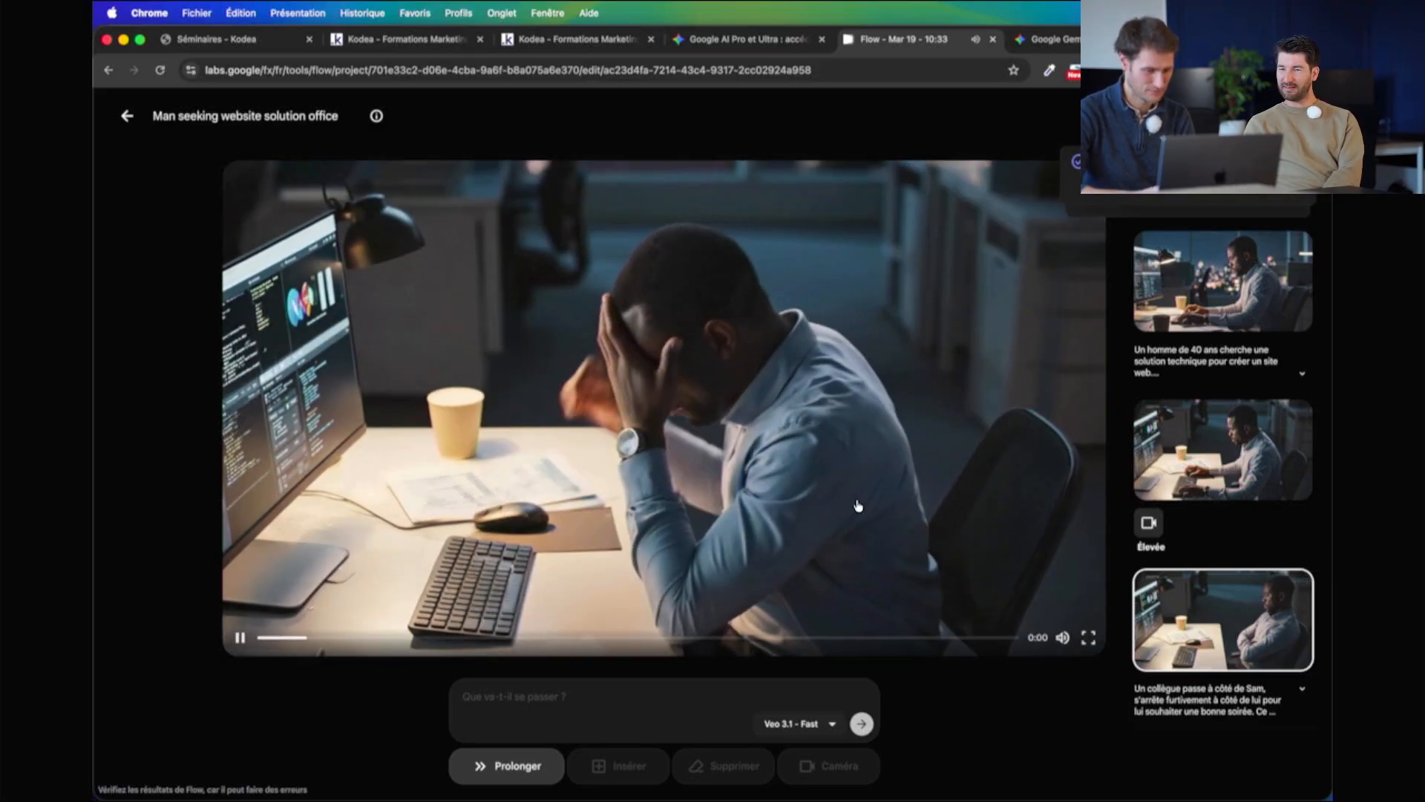
pyautogui.click(559, 690)
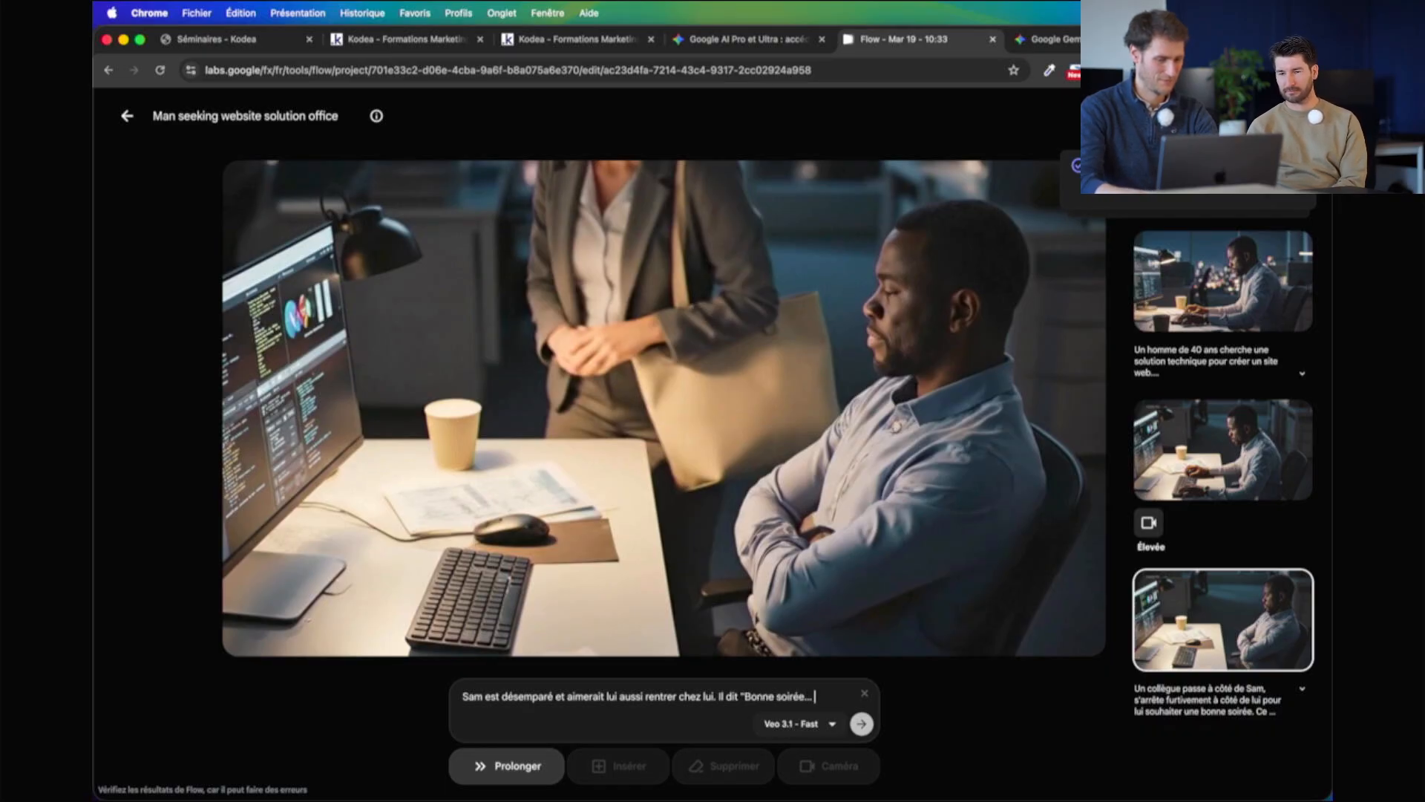
# Complete the spoken line with "Bonne soirée... Moi aussi je voudrais tellement rentrer chez moi" and insert "de façon agacée" after "Il dit"
pyautogui.write('oirée... Moi aussi je voudrais tellement rentrer chez moi')
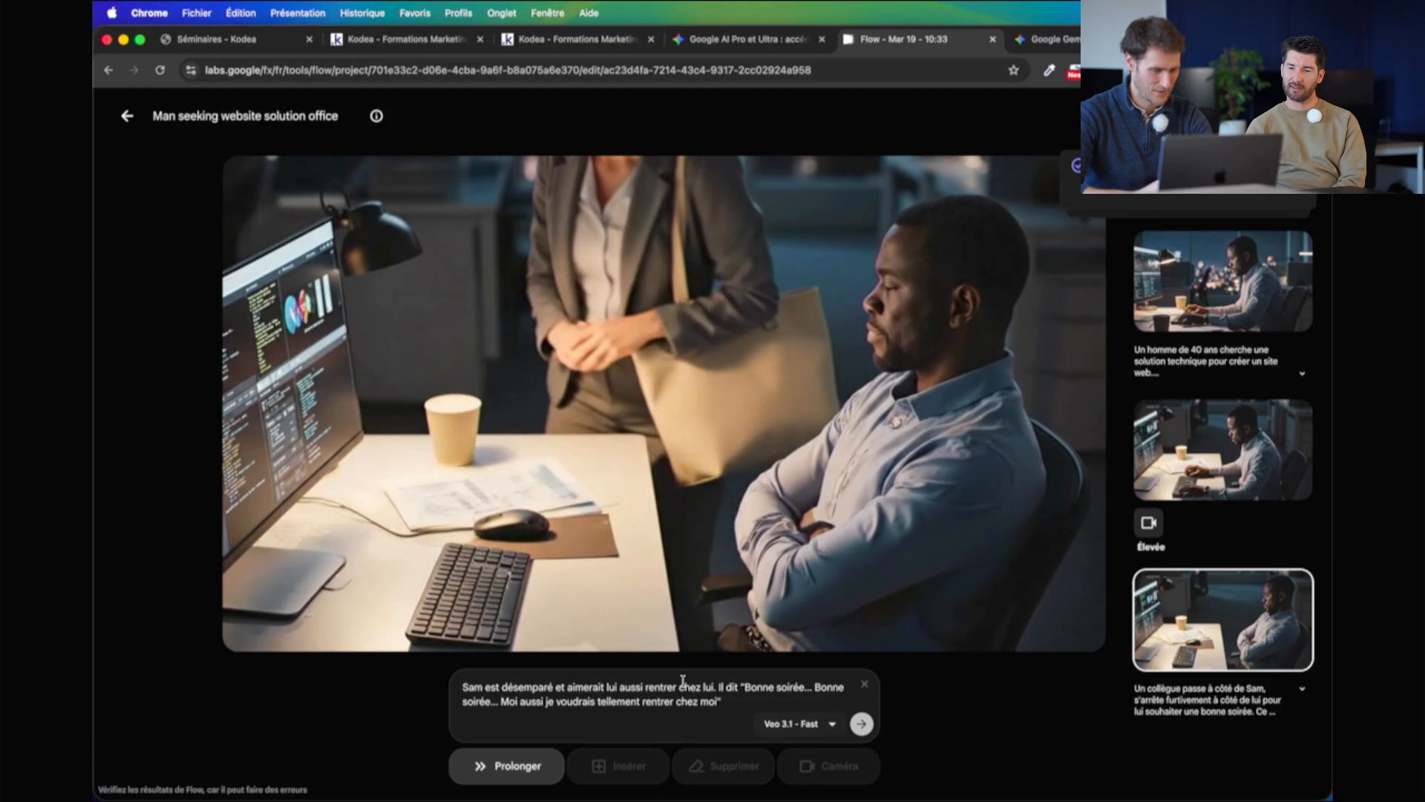
pyautogui.write('de façon')
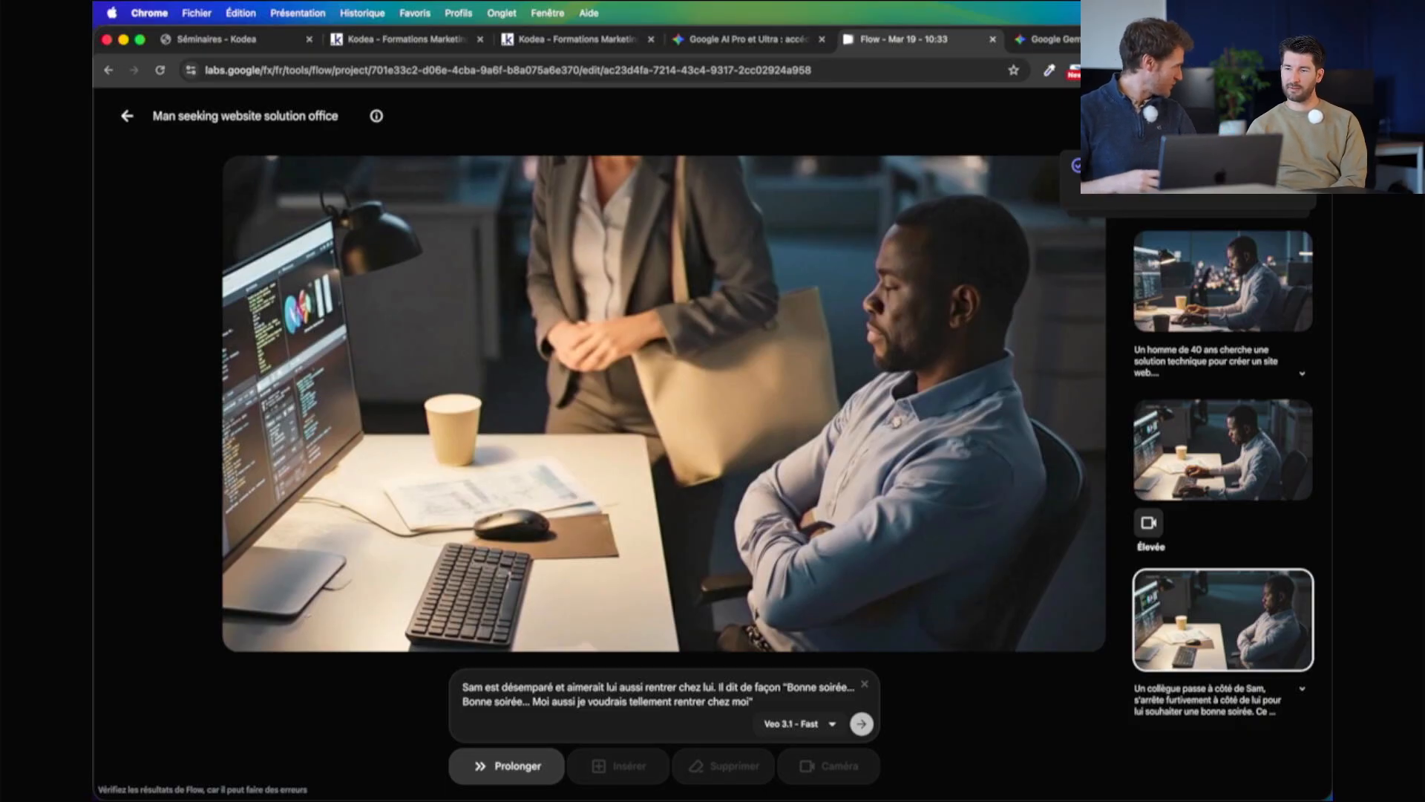
pyautogui.write('agacée')
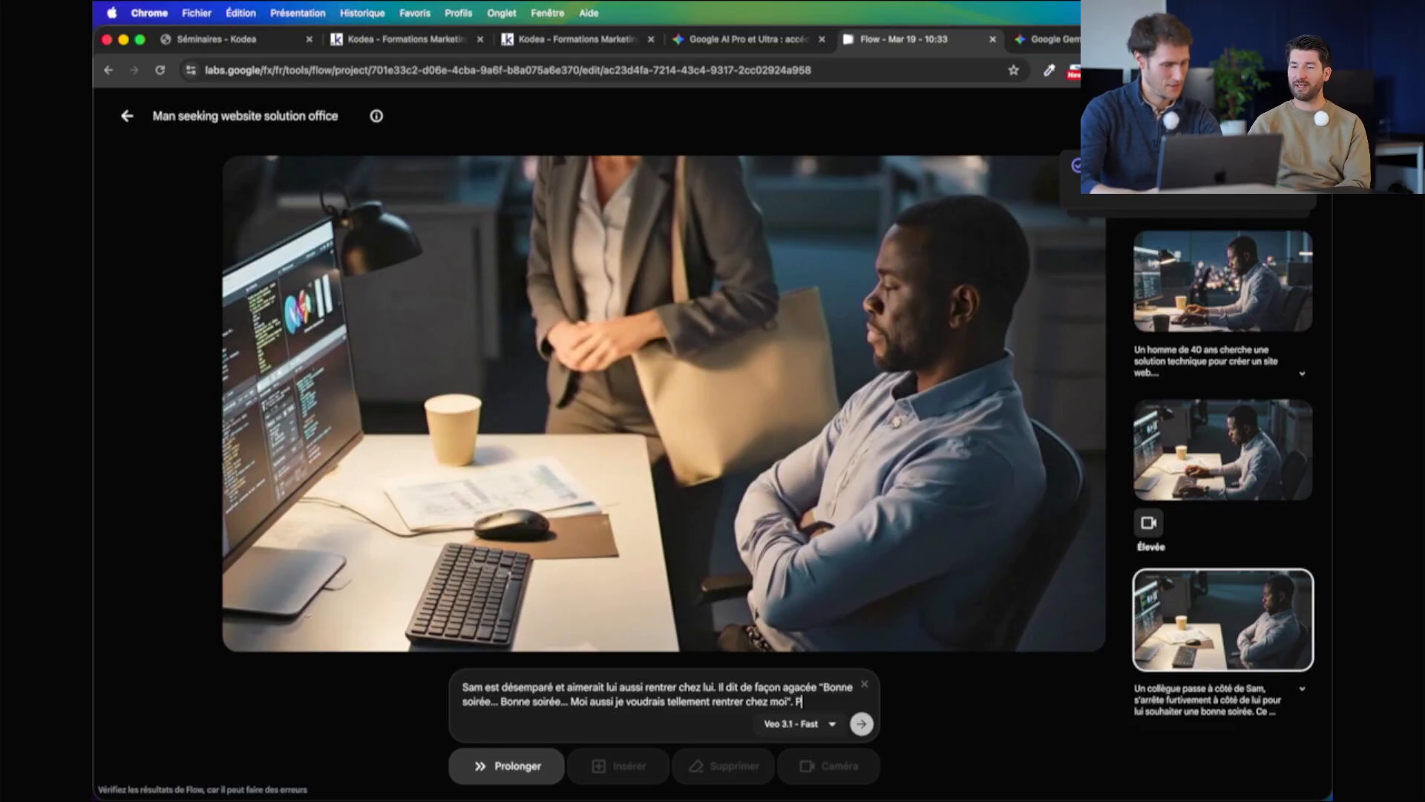
# Finish the prompt with "Pendant qu'il termine sa phrase un bruit étrange s'entend dans le bureau" and generate the extension
pyautogui.write("u'il")
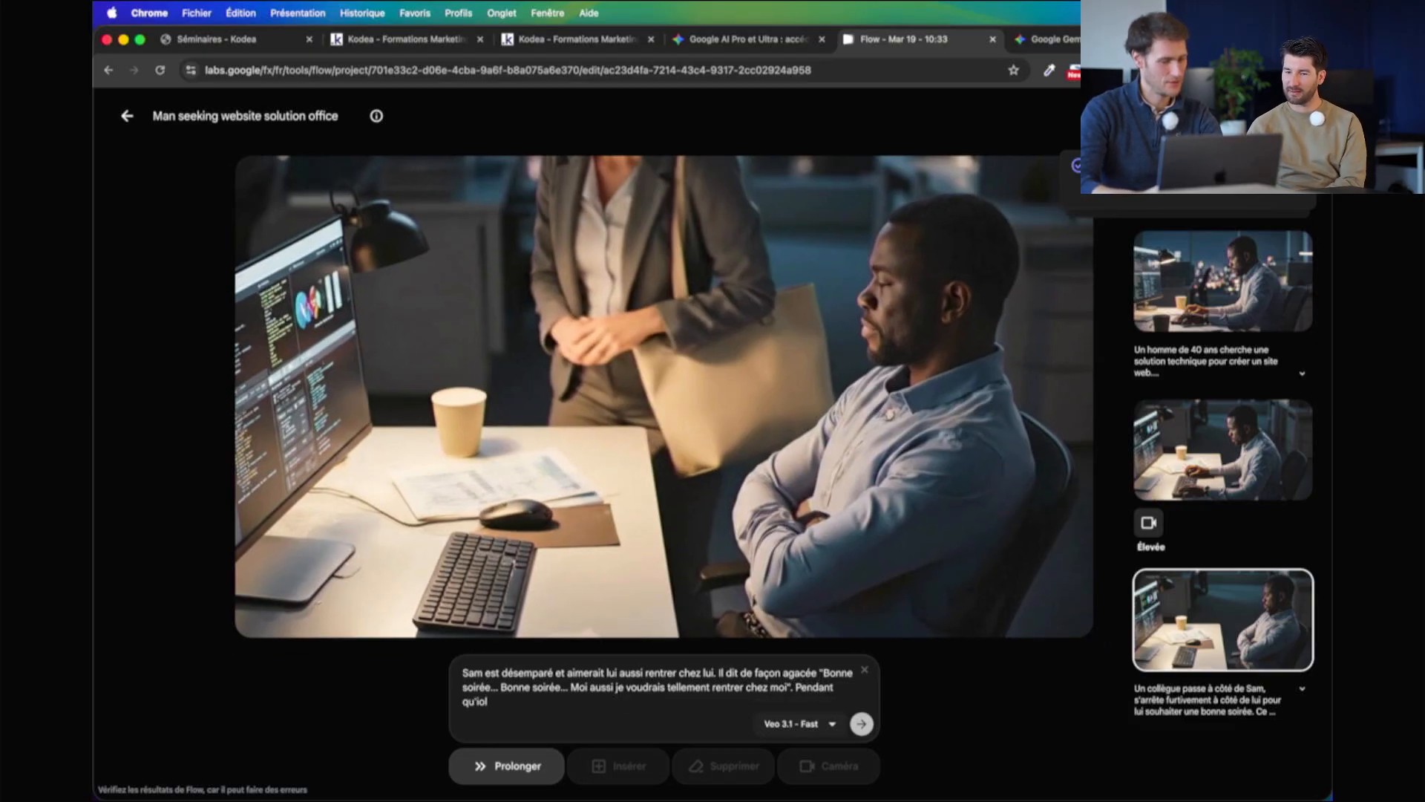
pyautogui.press('BackSpace')
pyautogui.press('BackSpace')
pyautogui.write("termine sa phrase un bruit étrange s'entend dans le bureau")
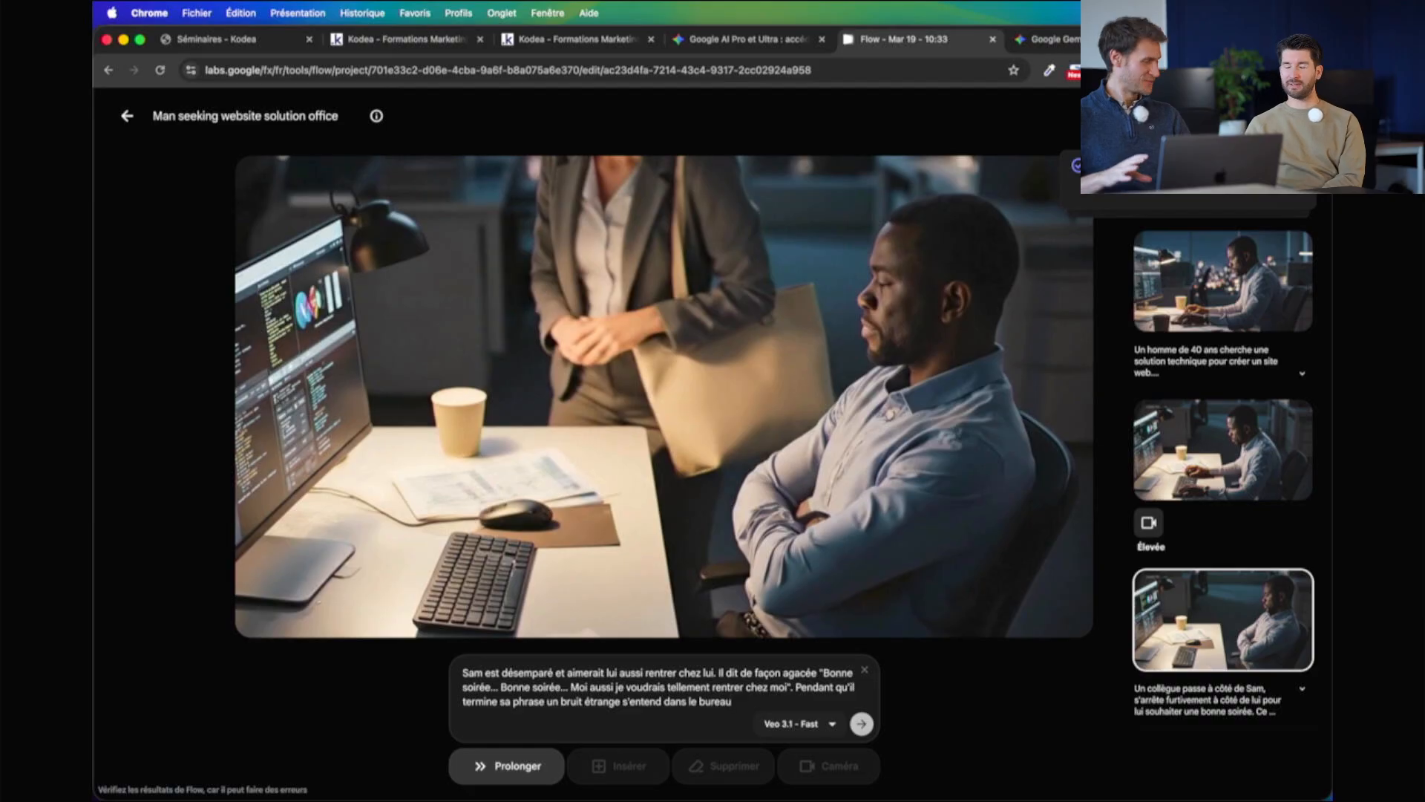
pyautogui.click(861, 723)
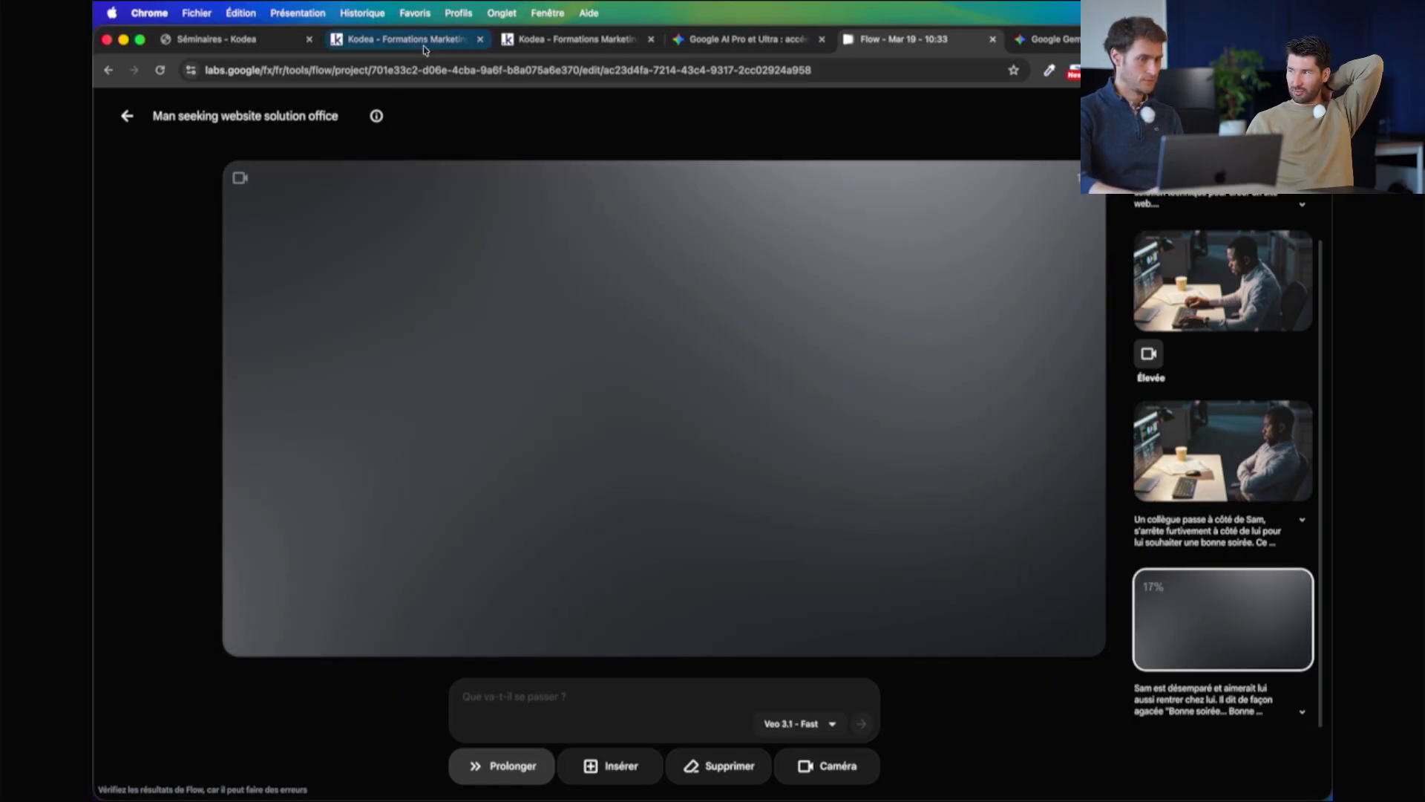
# Close the two Kodea training tabs and play the newly generated extension
pyautogui.click(480, 39)
pyautogui.click(480, 39)
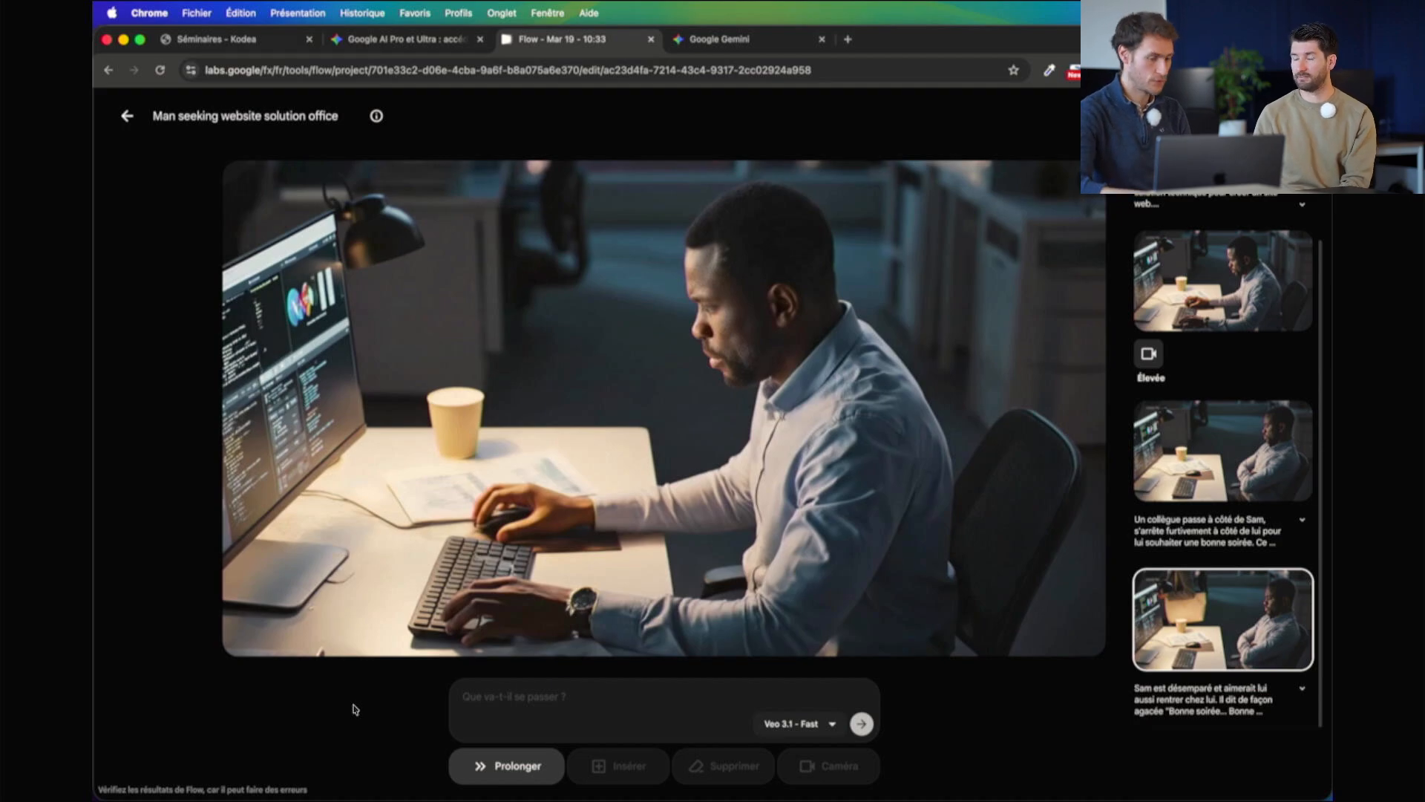
pyautogui.moveTo(256, 623)
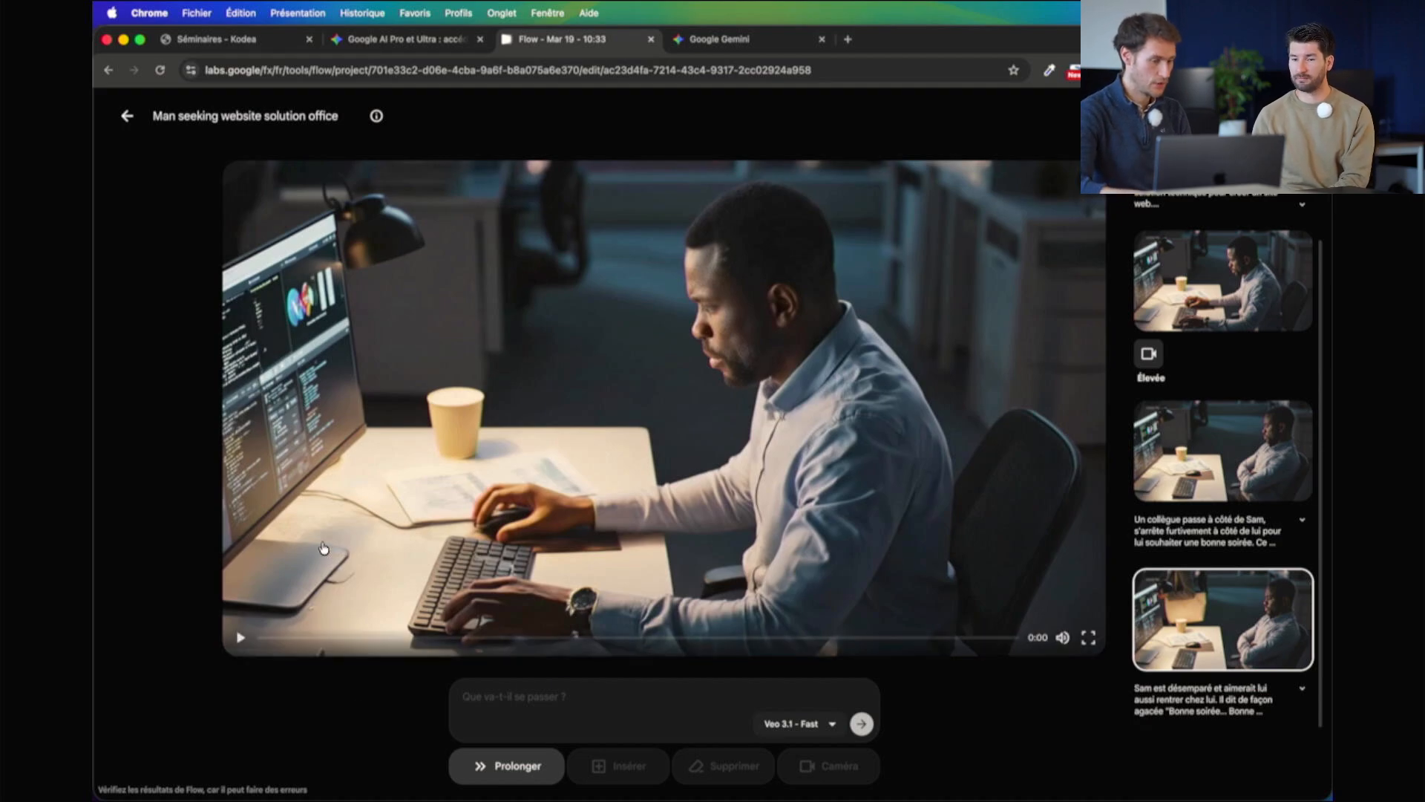
pyautogui.click(240, 639)
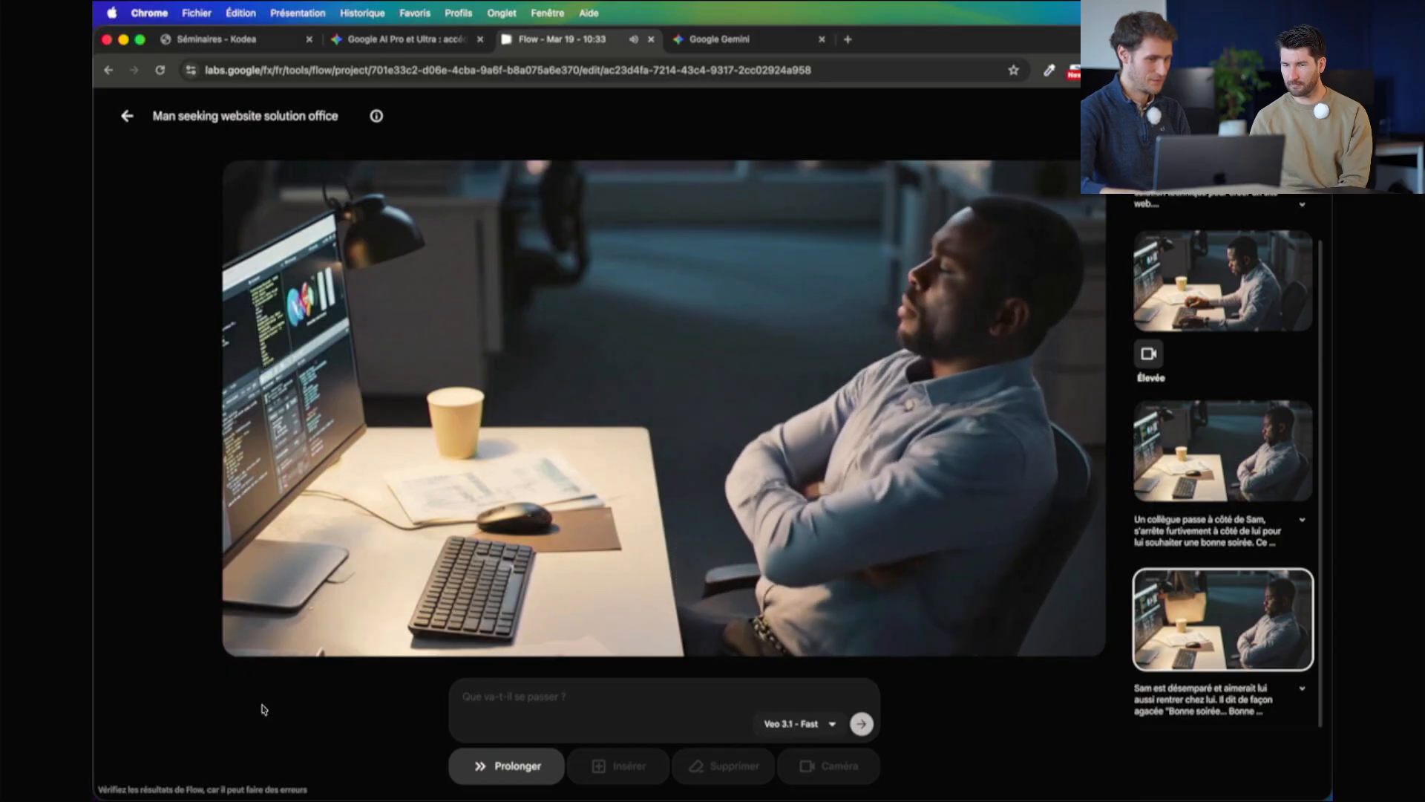
pyautogui.moveTo(252, 587)
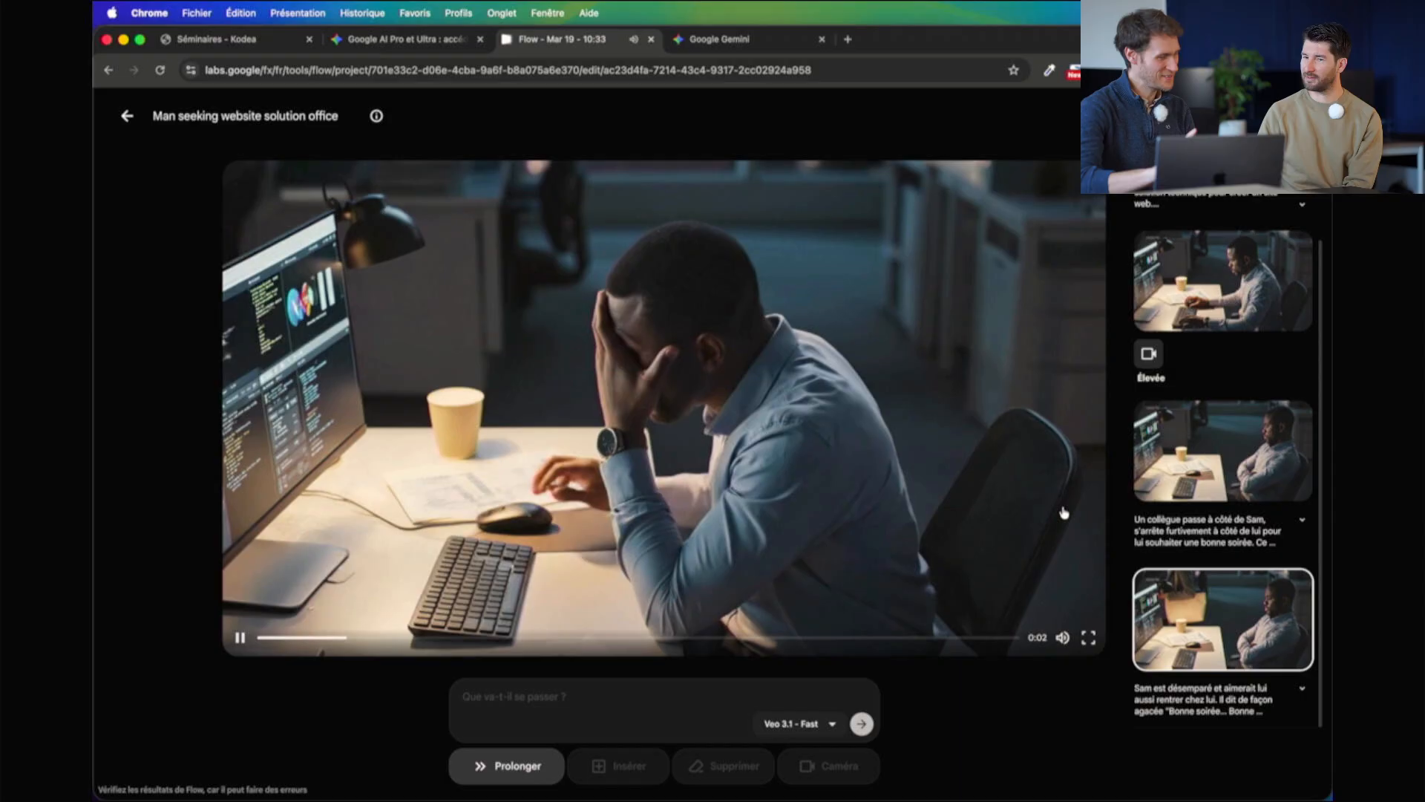
pyautogui.moveTo(1193, 455)
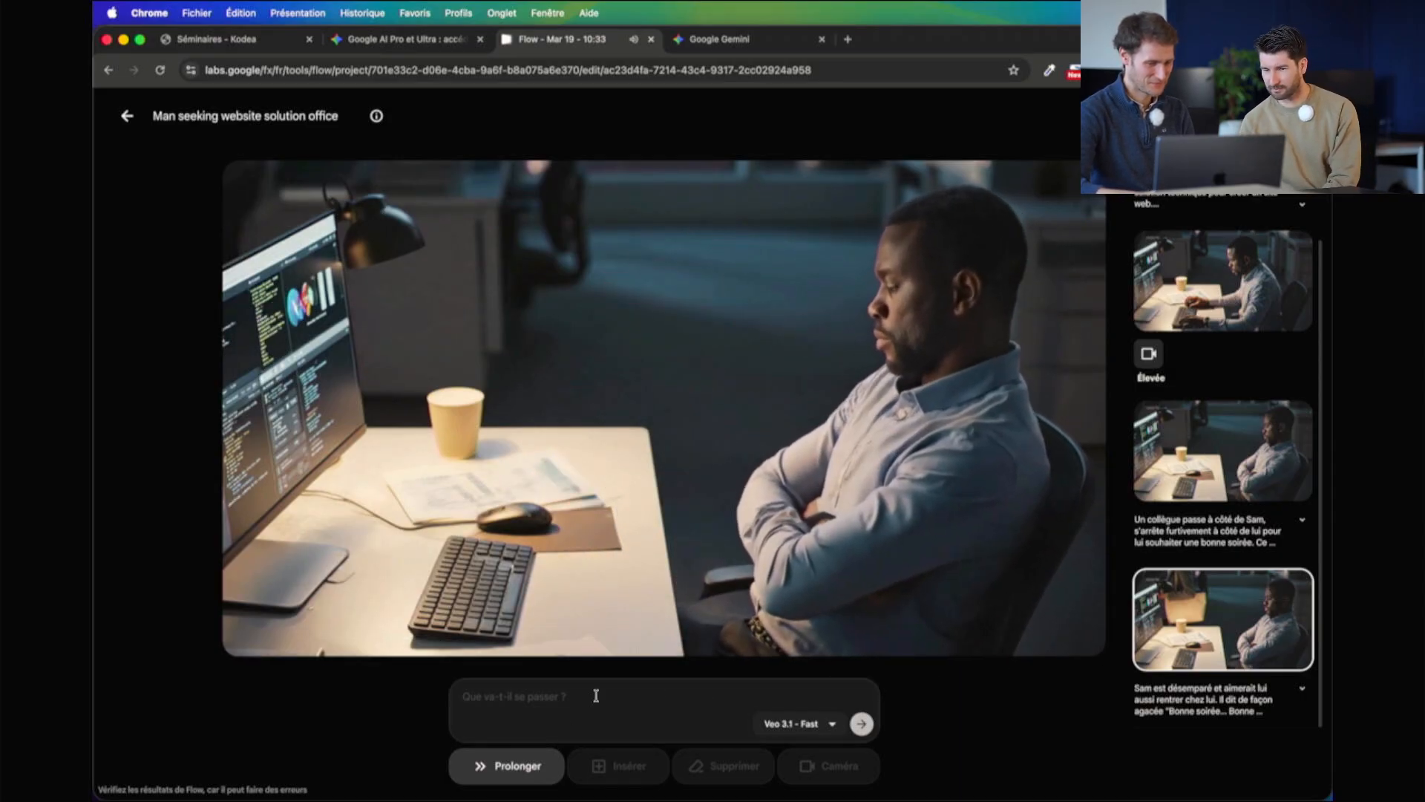
pyautogui.moveTo(1204, 492)
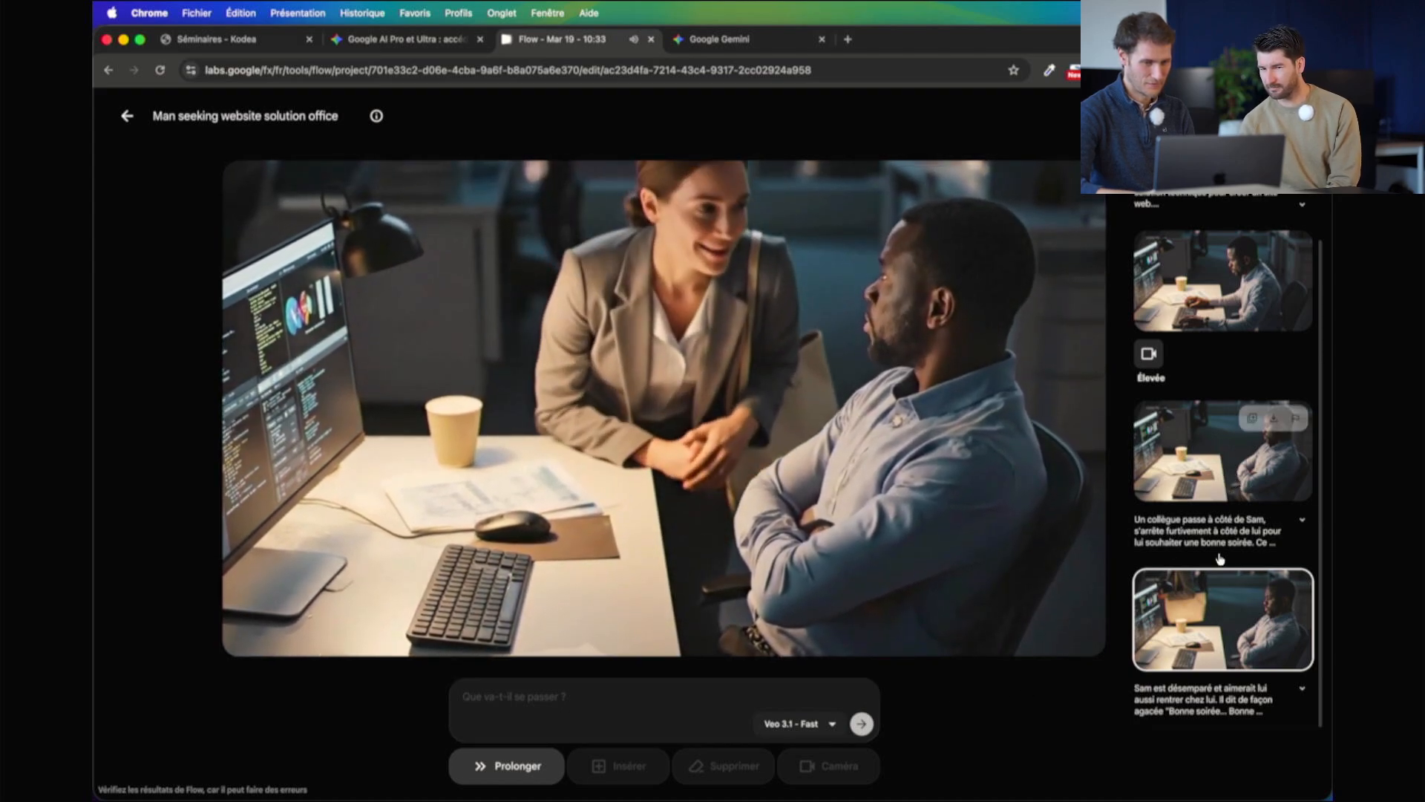
pyautogui.moveTo(1278, 590)
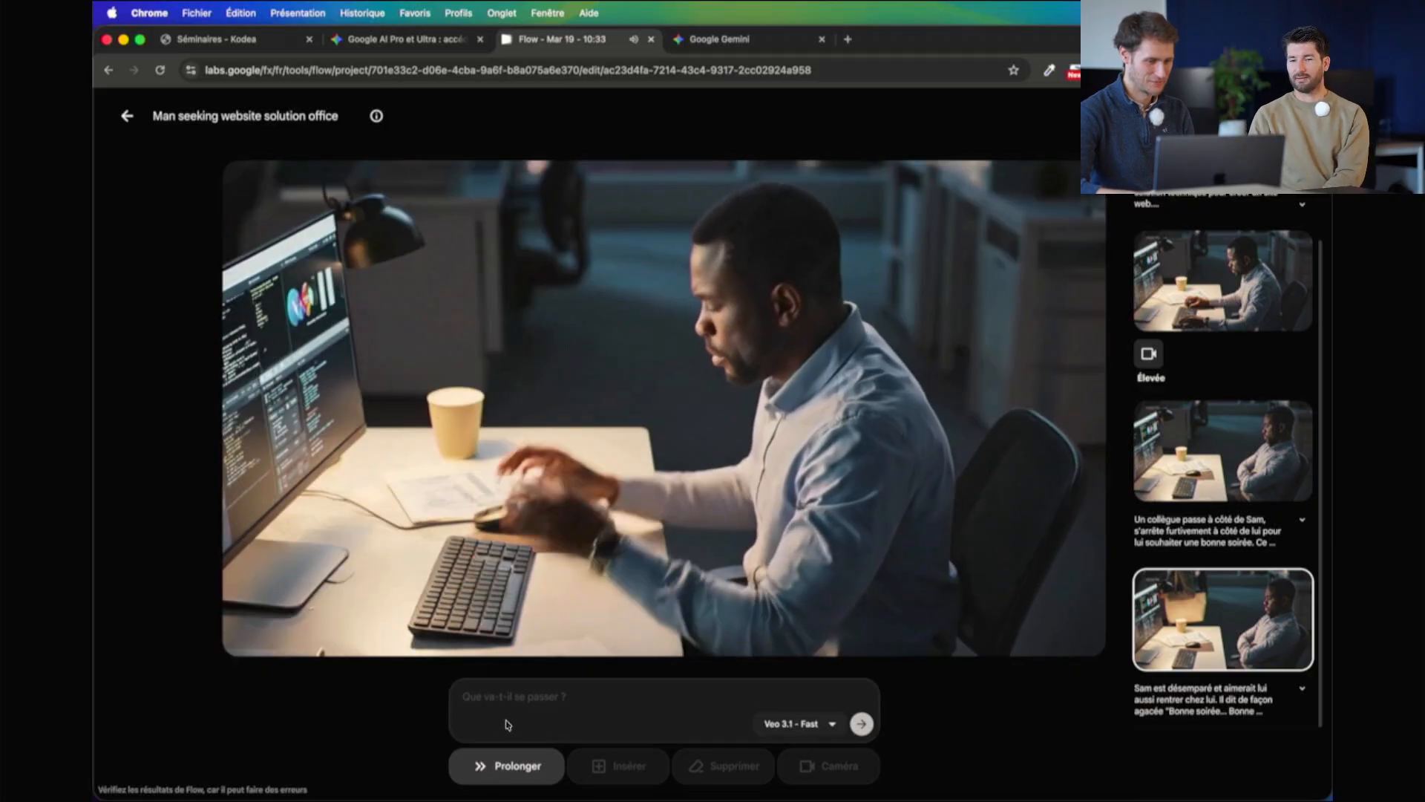
# Switch to the colleague clip in the version history and reselect the latest extension
pyautogui.click(514, 702)
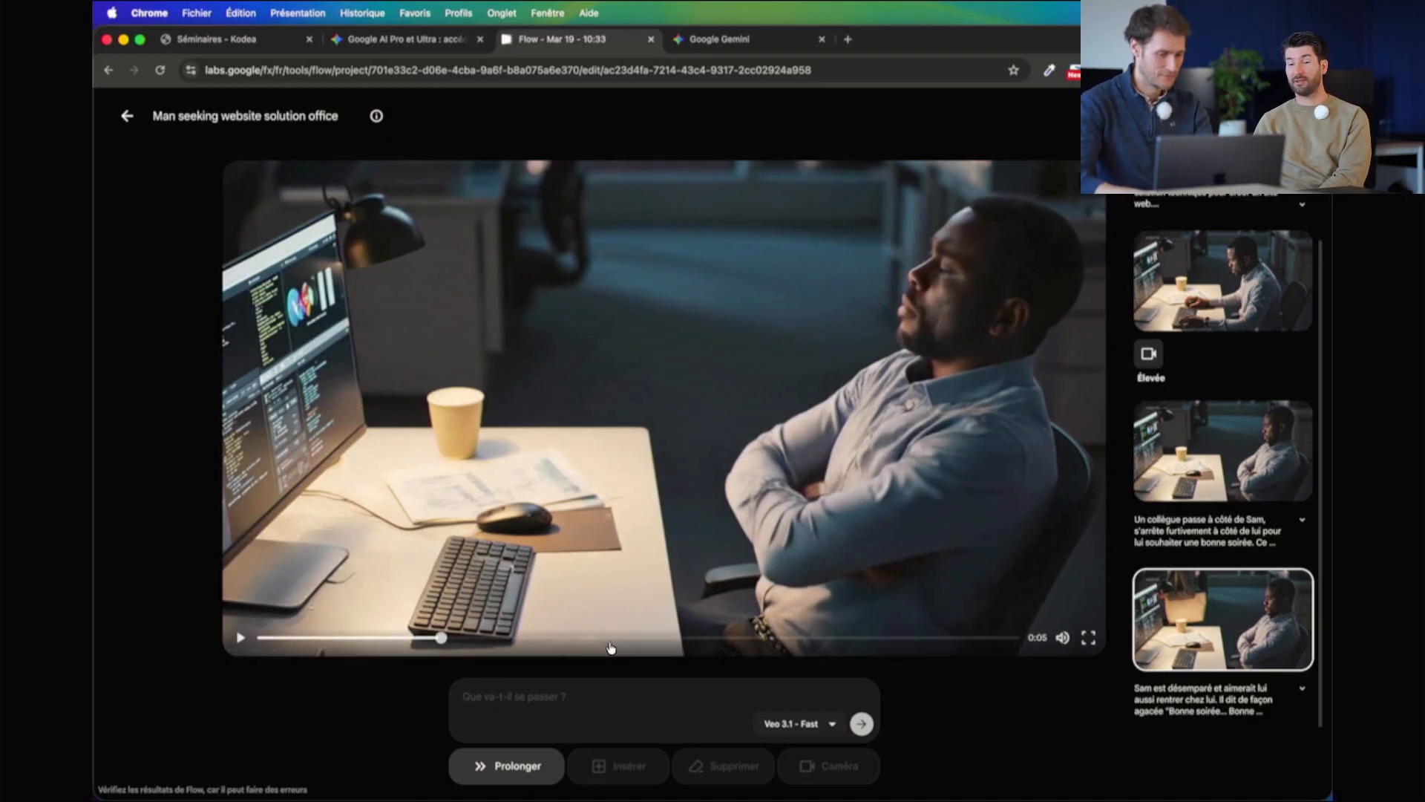
pyautogui.click(526, 696)
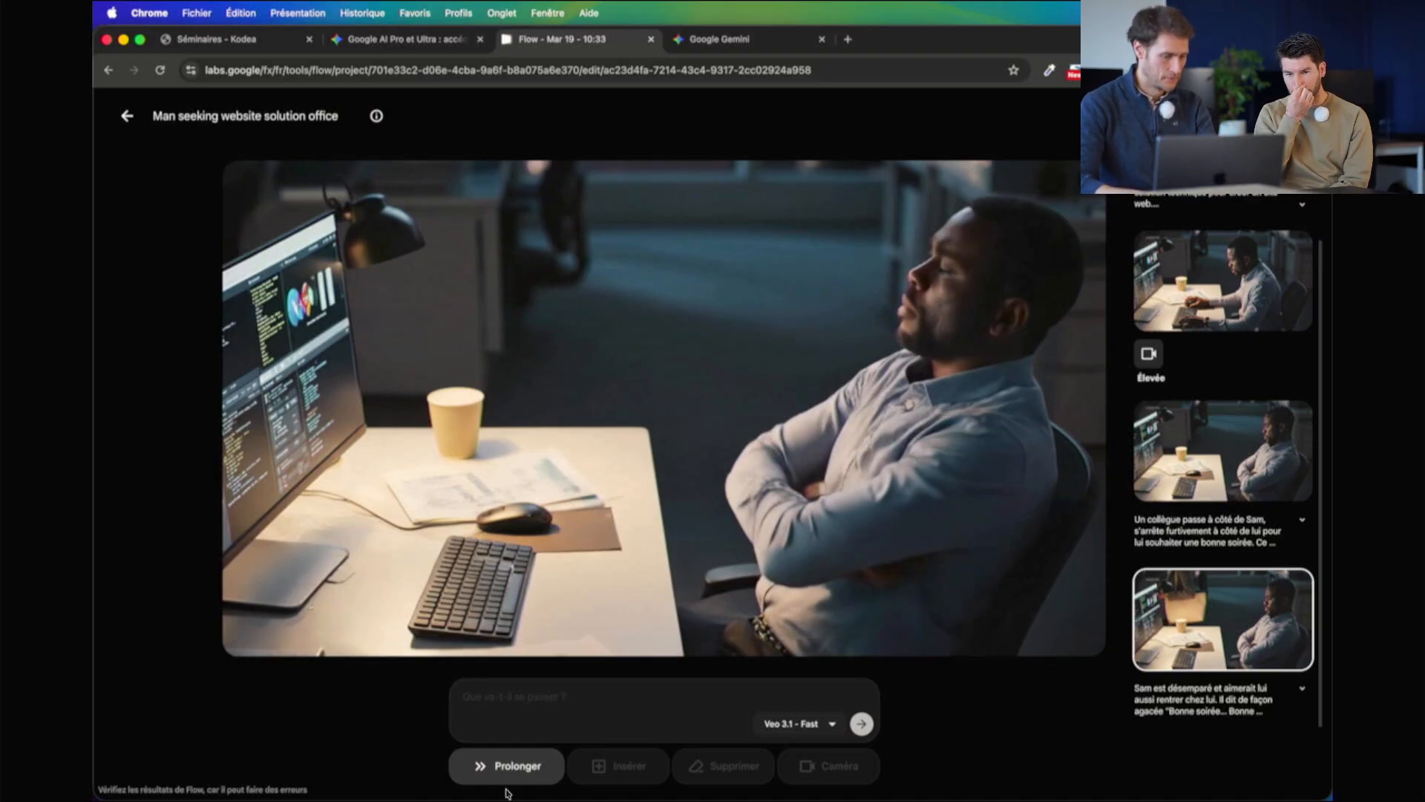
pyautogui.moveTo(1262, 449)
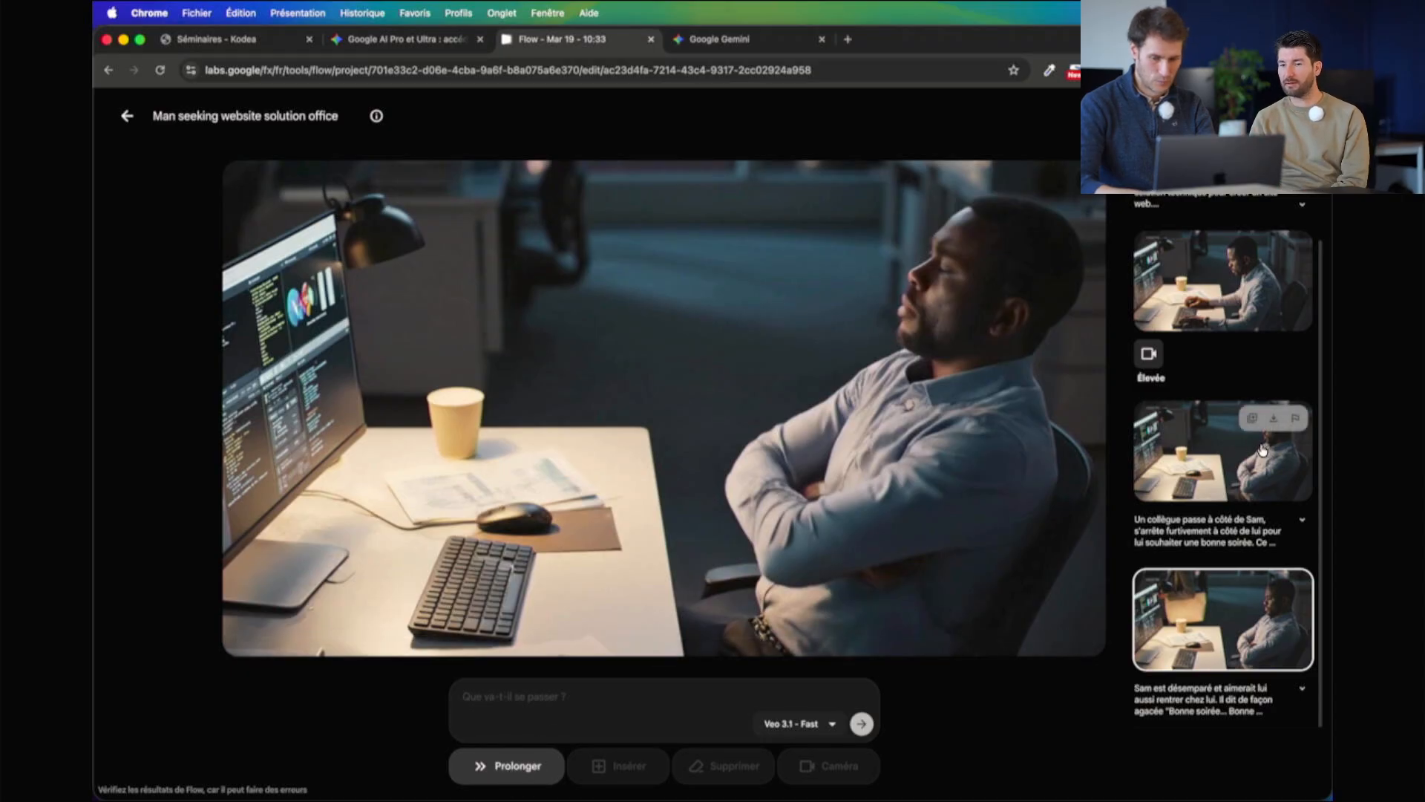
pyautogui.click(1202, 470)
pyautogui.click(1212, 618)
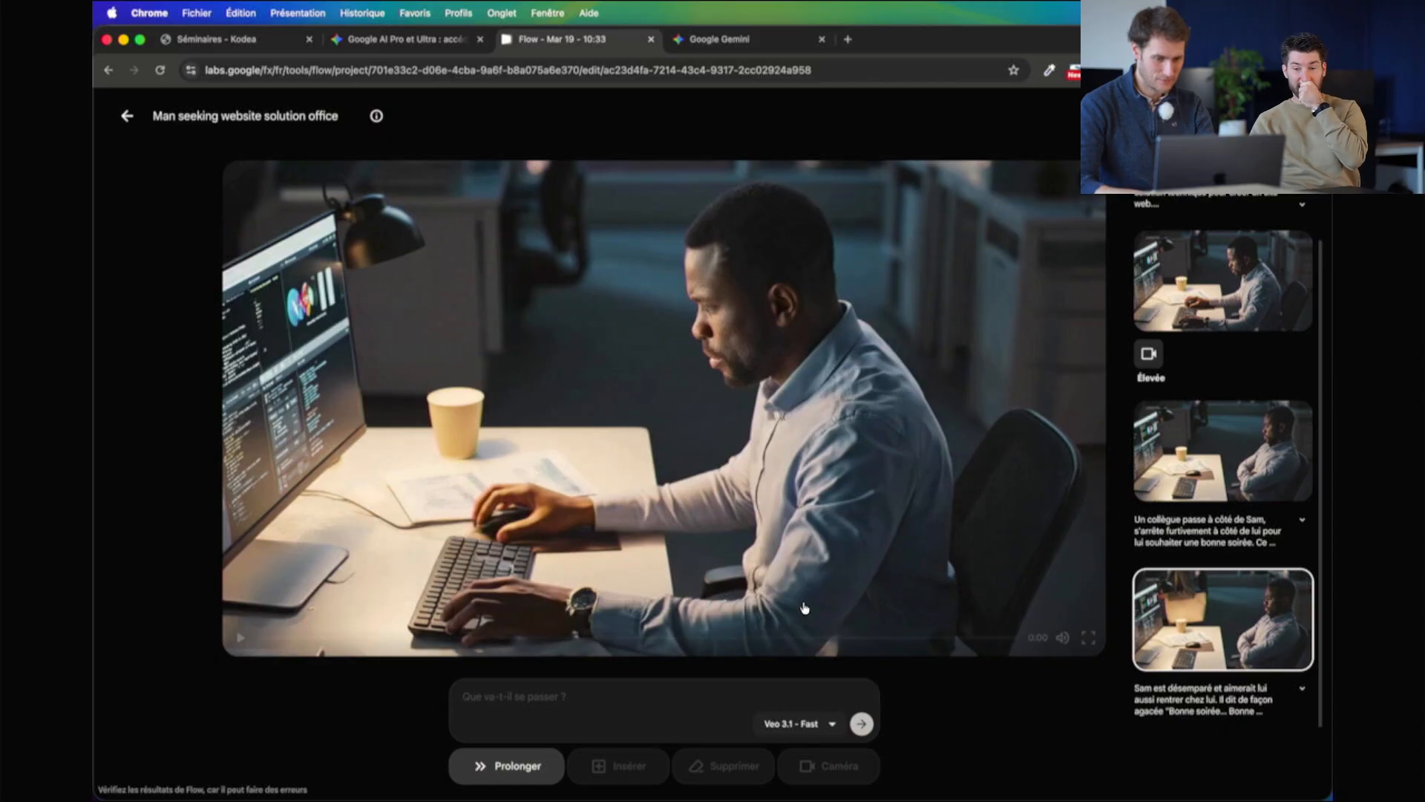
# Start a new extension prompt for the latest clip with "un bruit rententi dans le bureau et"
pyautogui.click(501, 696)
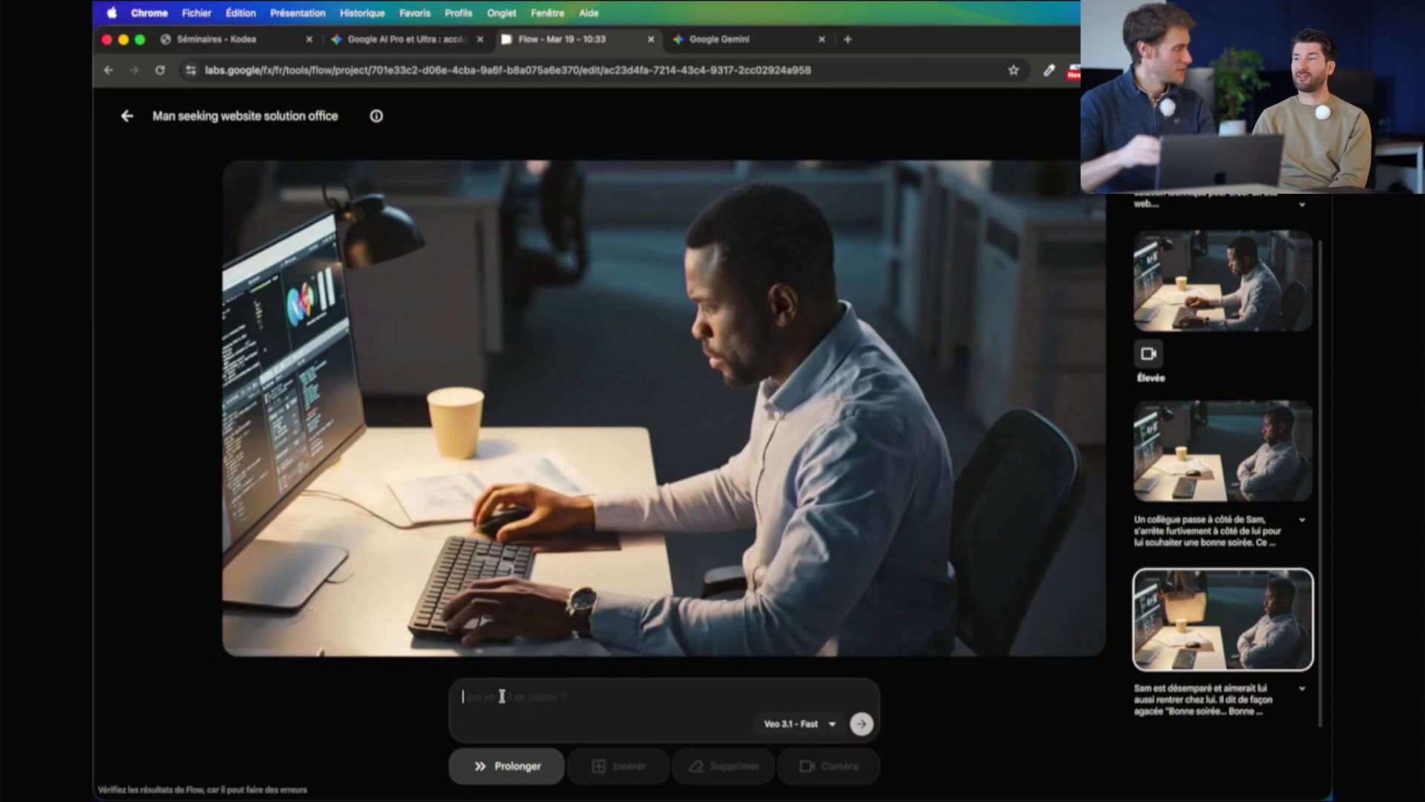
pyautogui.write('un')
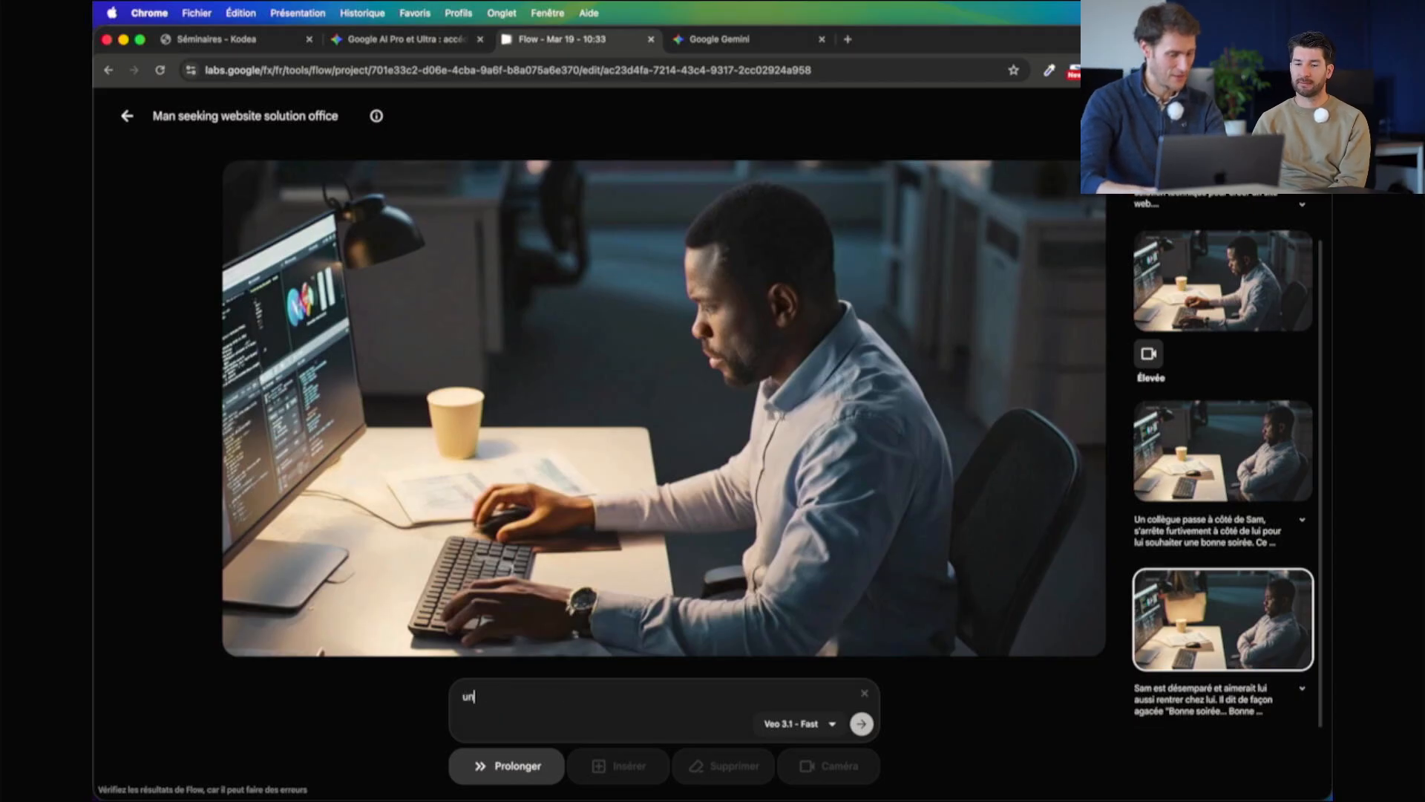
pyautogui.write(' bruit ren')
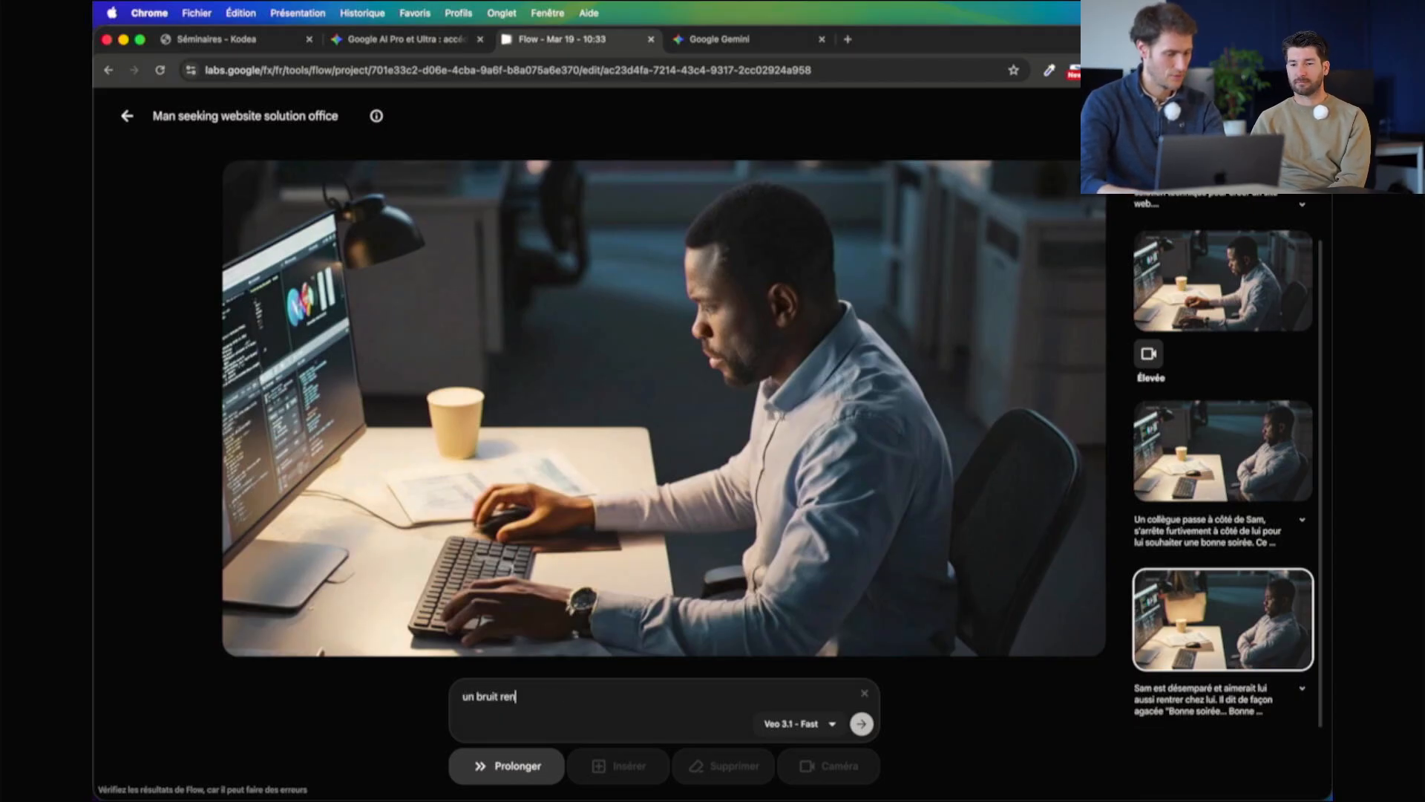
pyautogui.write("tenti dans l'Ope")
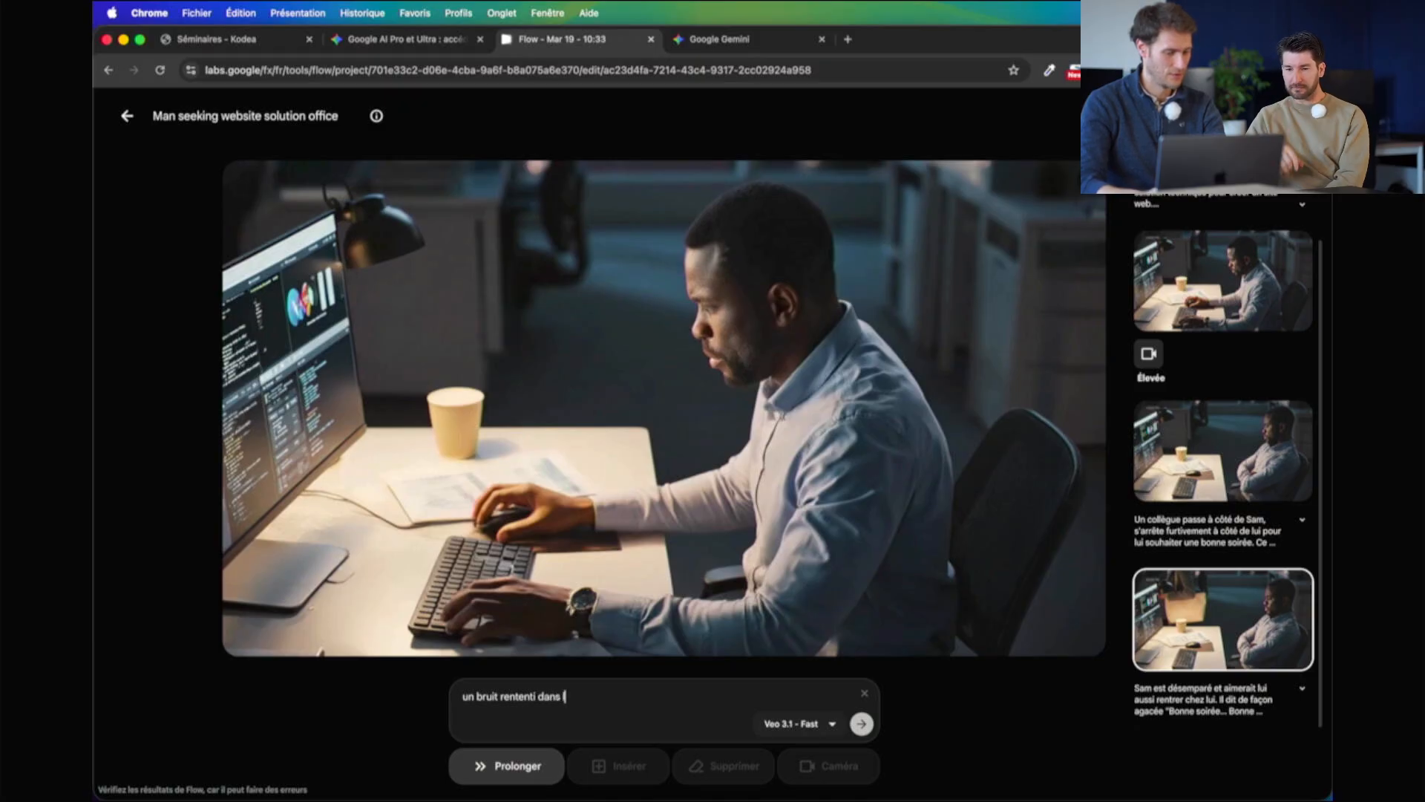
pyautogui.press('BackSpace')
pyautogui.press('BackSpace')
pyautogui.press('BackSpace')
pyautogui.press('BackSpace')
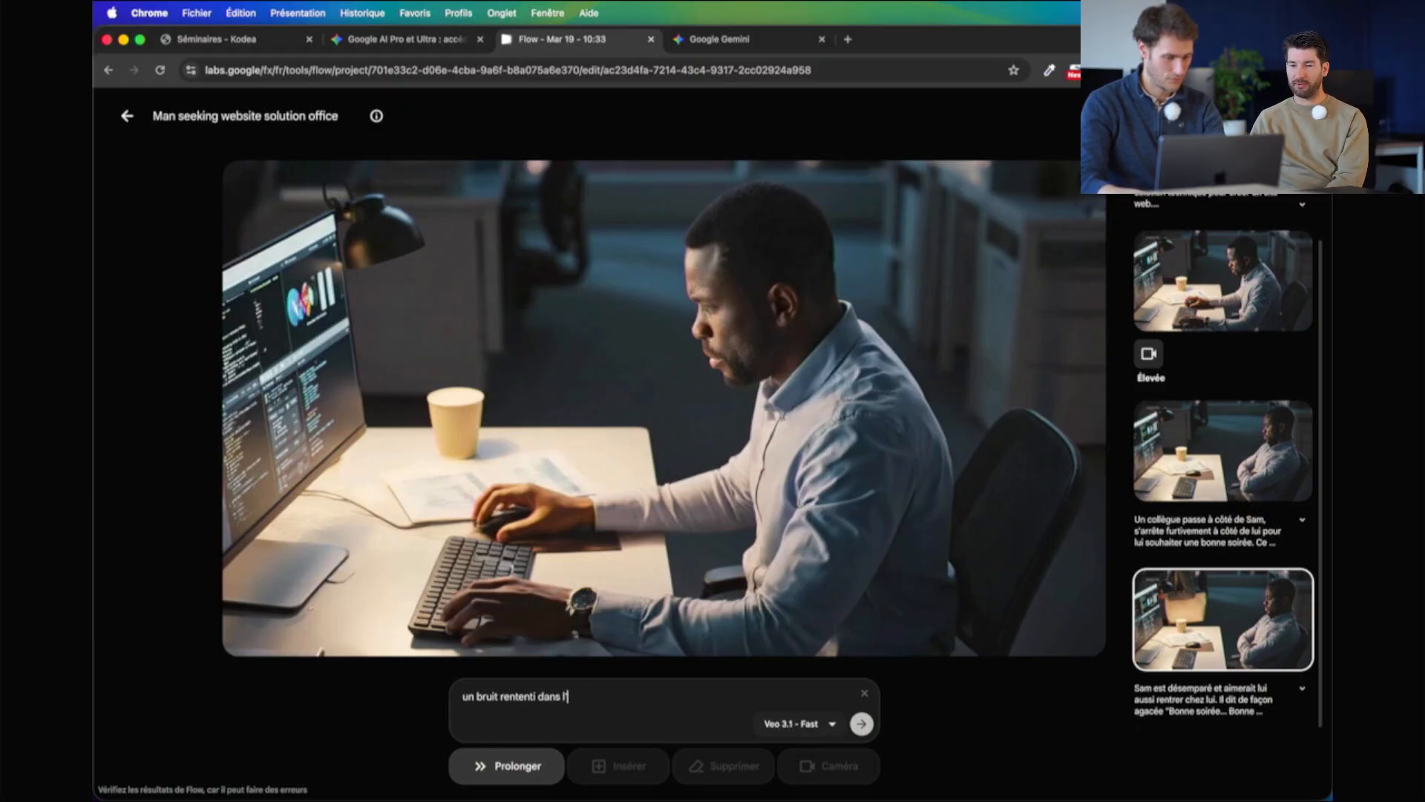
pyautogui.write('e bureau et us')
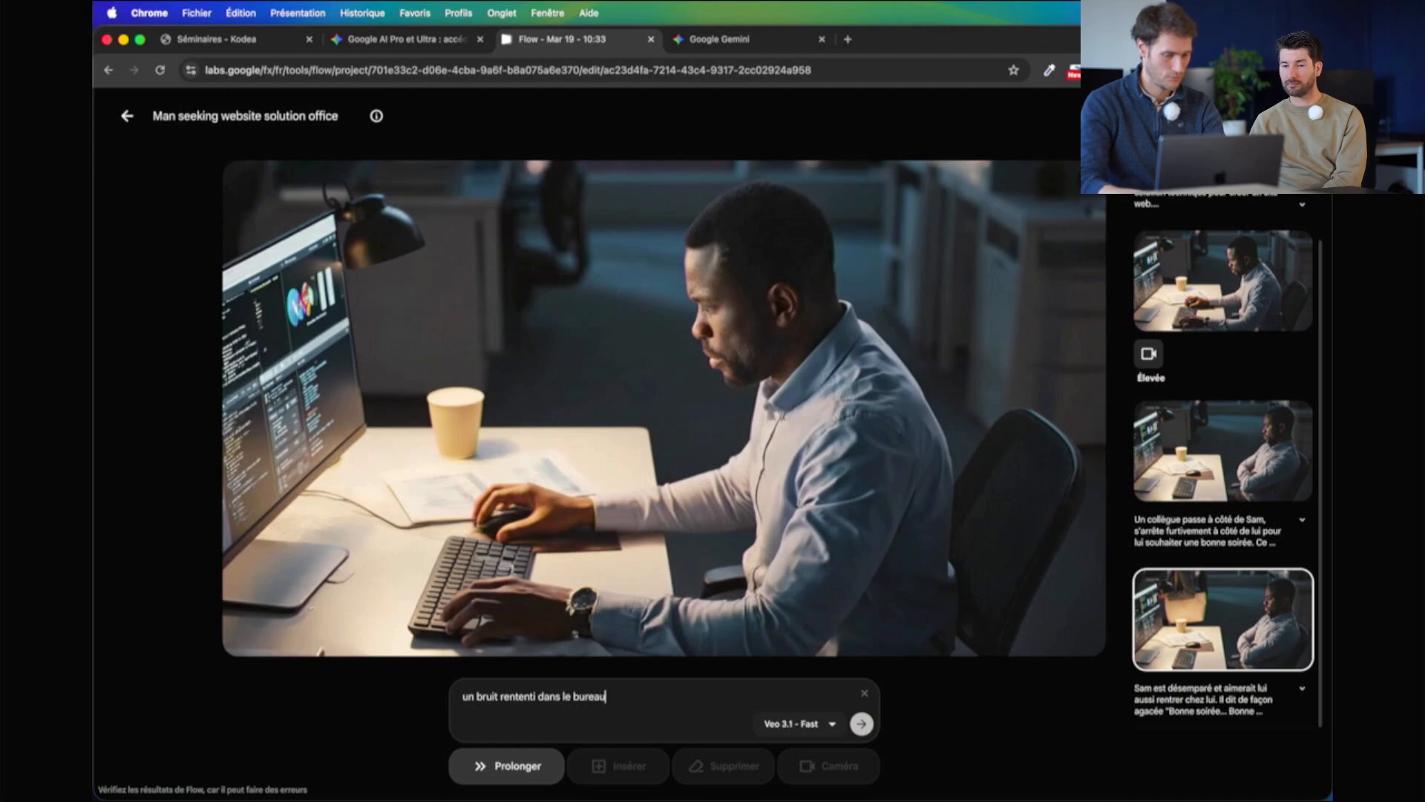
# Continue the extension prompt with "surprend" followed by the man's first name and a comma
pyautogui.press('BackSpace')
pyautogui.press('BackSpace')
pyautogui.write('su')
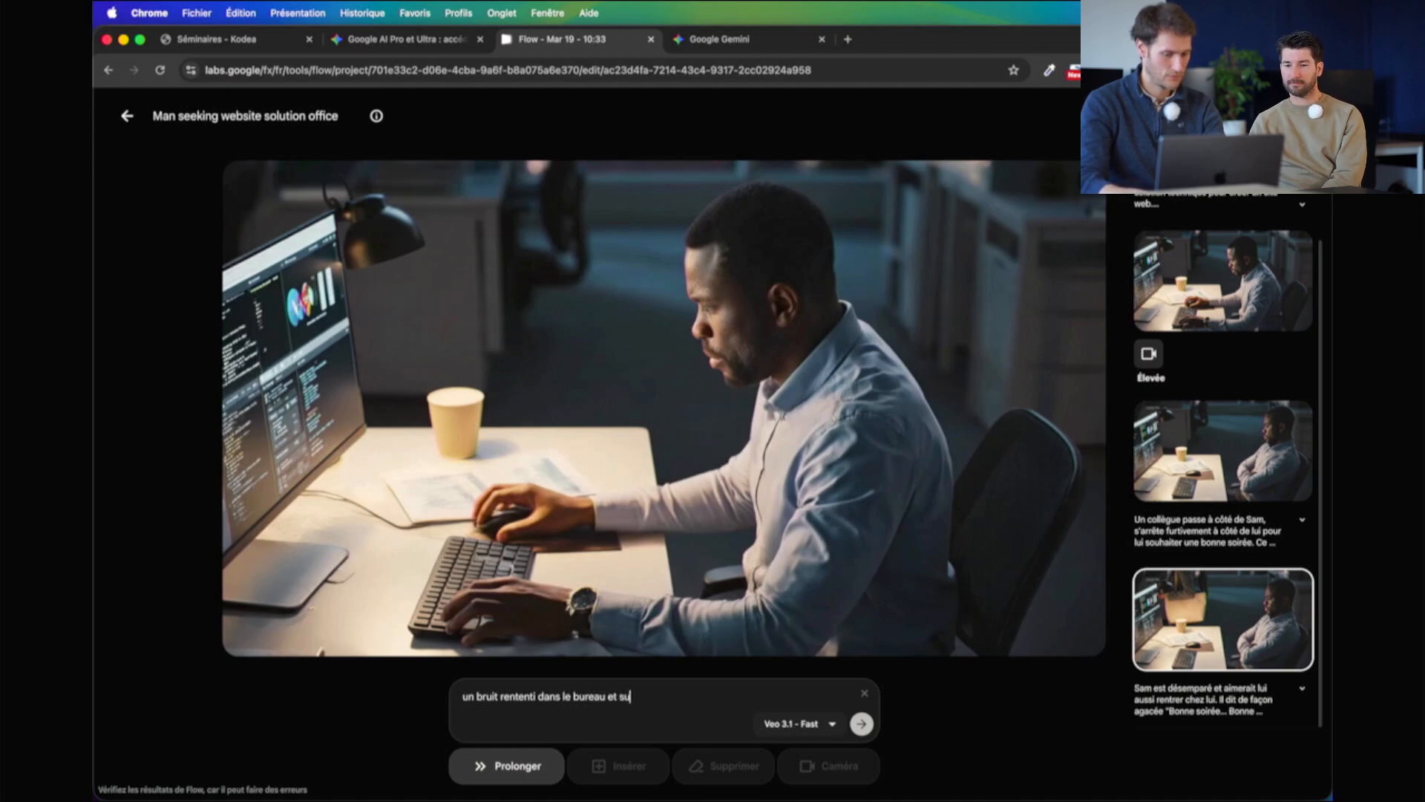
pyautogui.write('rprend Sa')
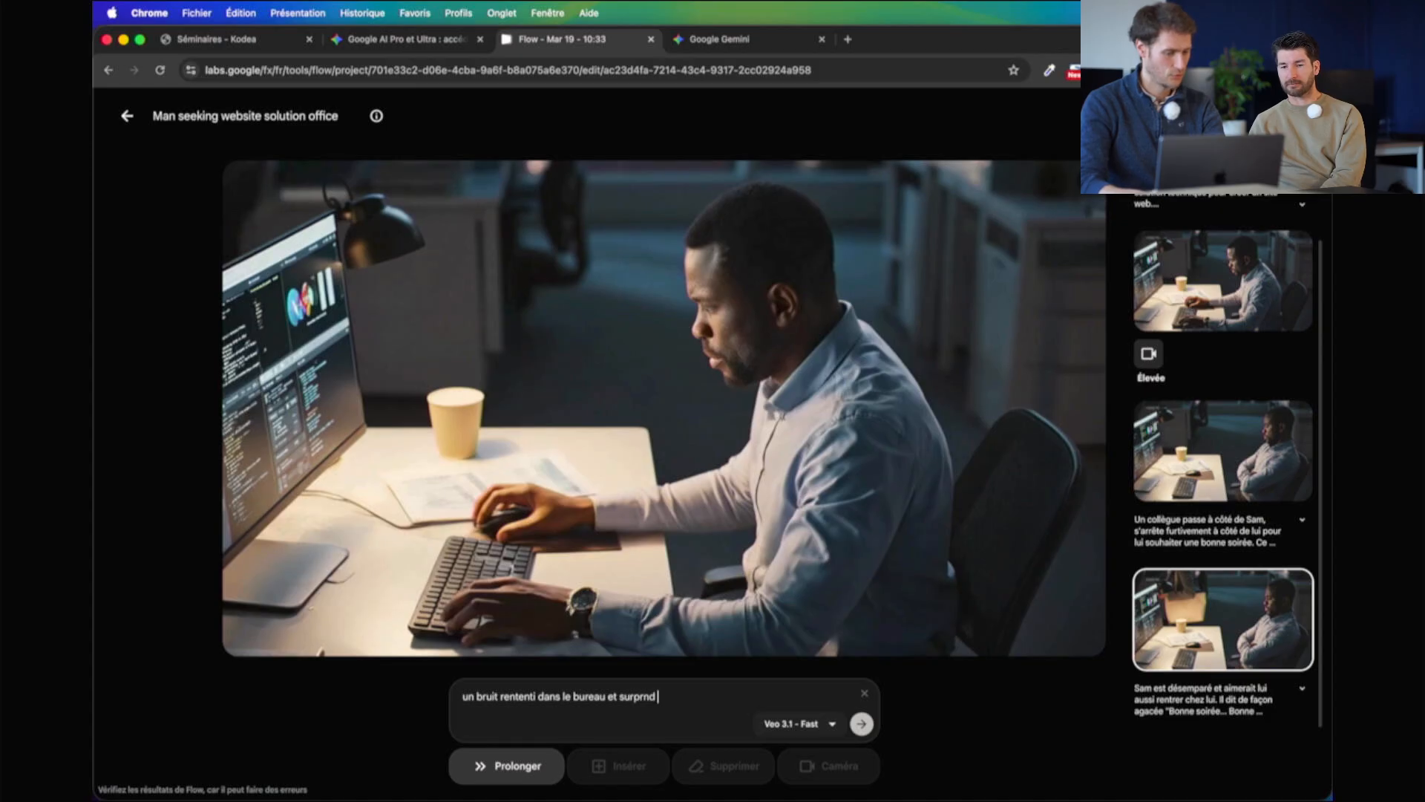
pyautogui.write('m, ')
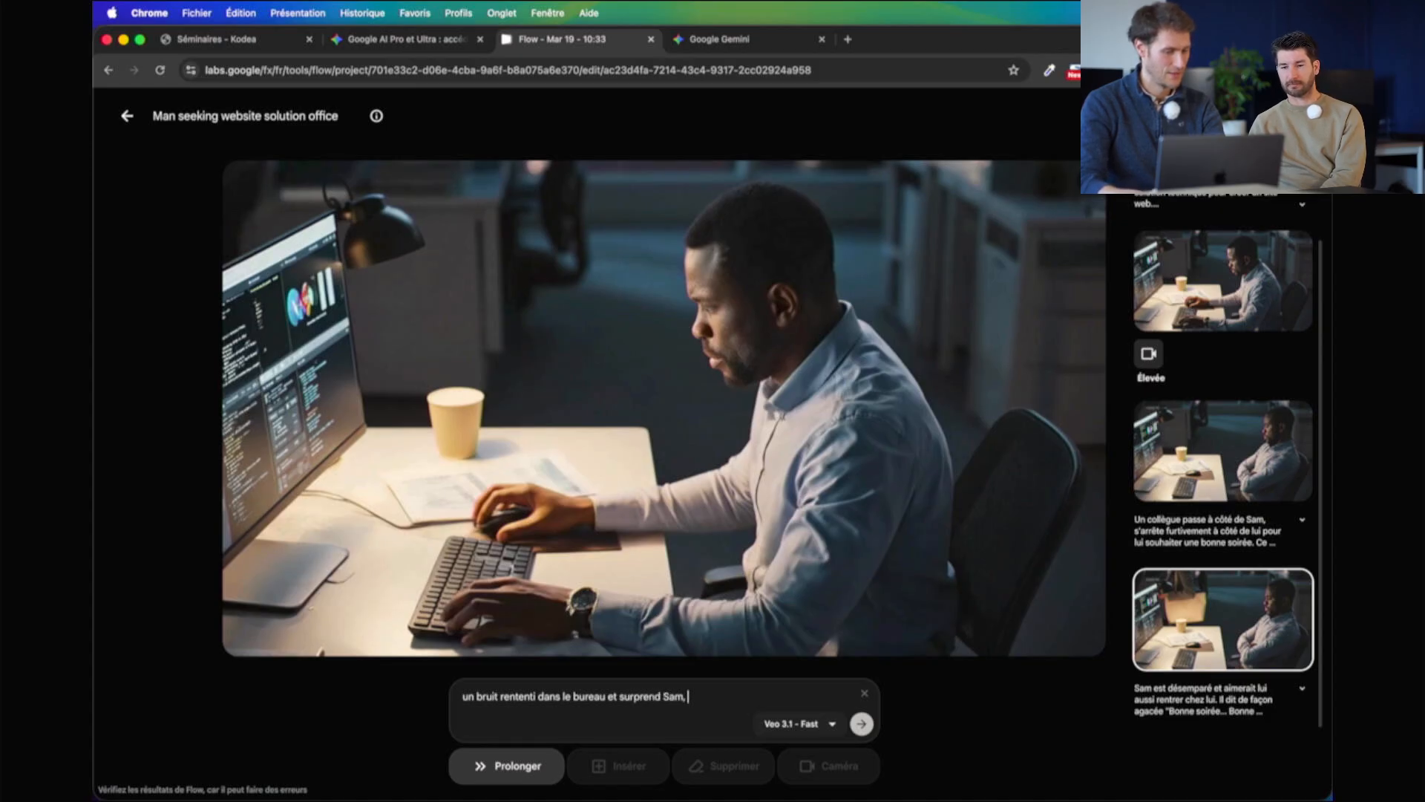
pyautogui.write('le plafond')
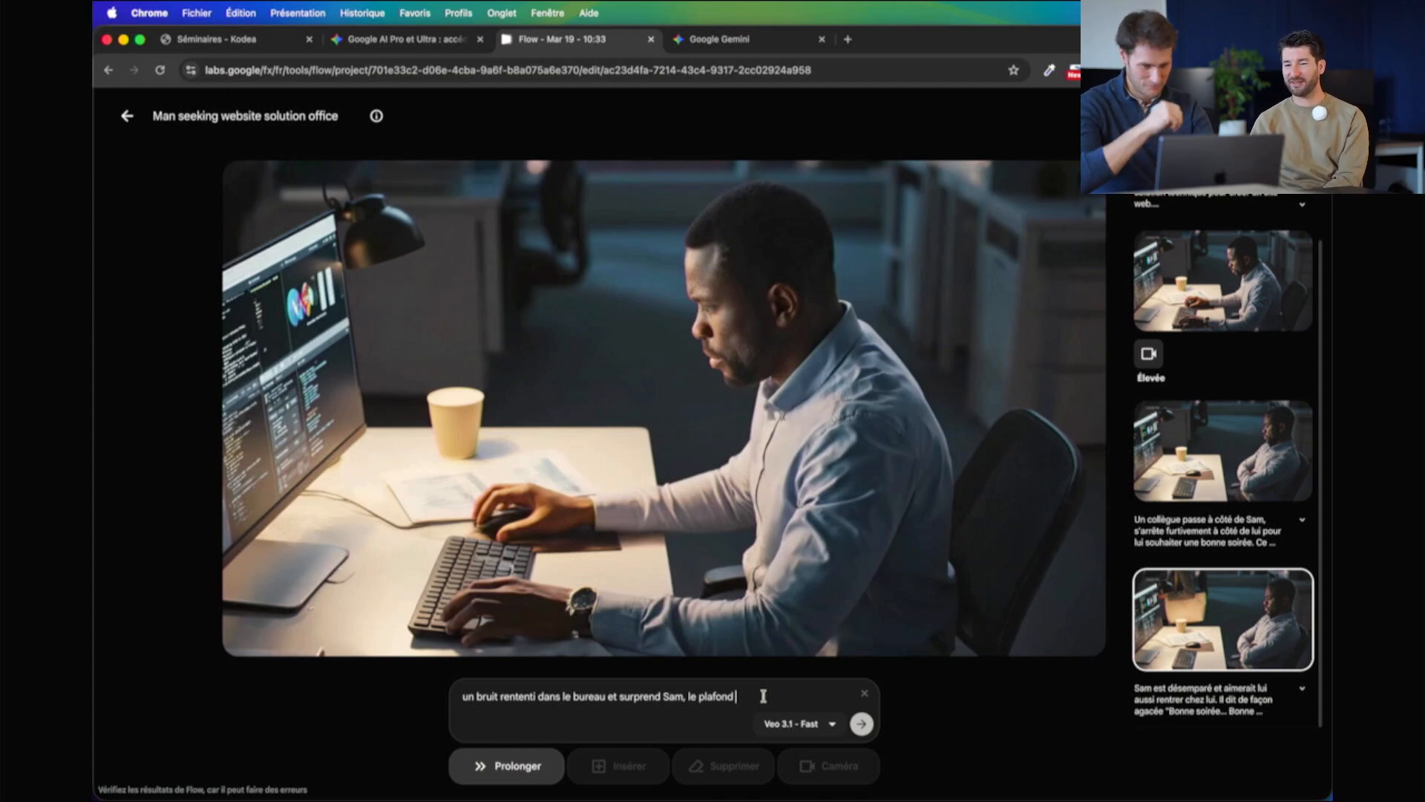
pyautogui.click(731, 694)
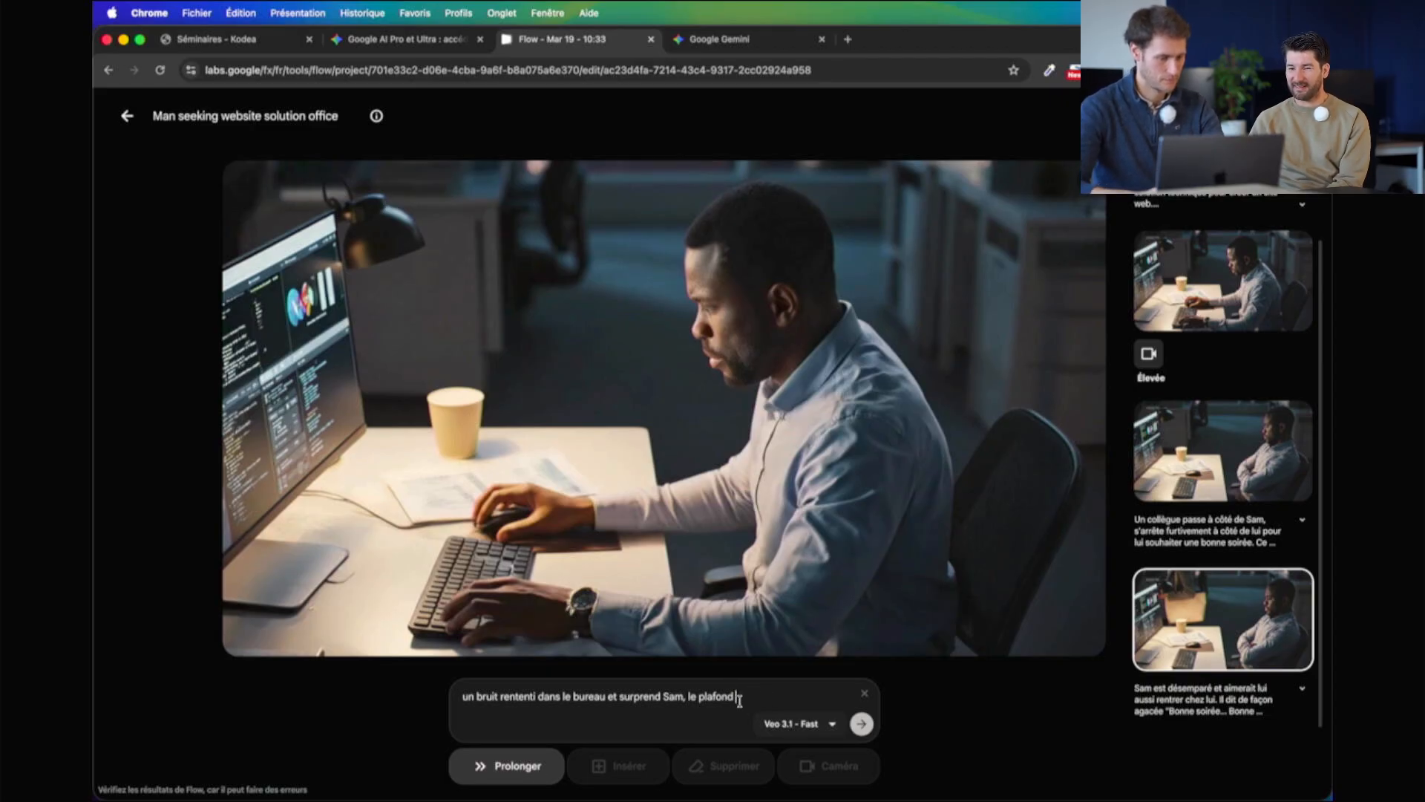
pyautogui.moveTo(737, 696); pyautogui.dragTo(688, 695)
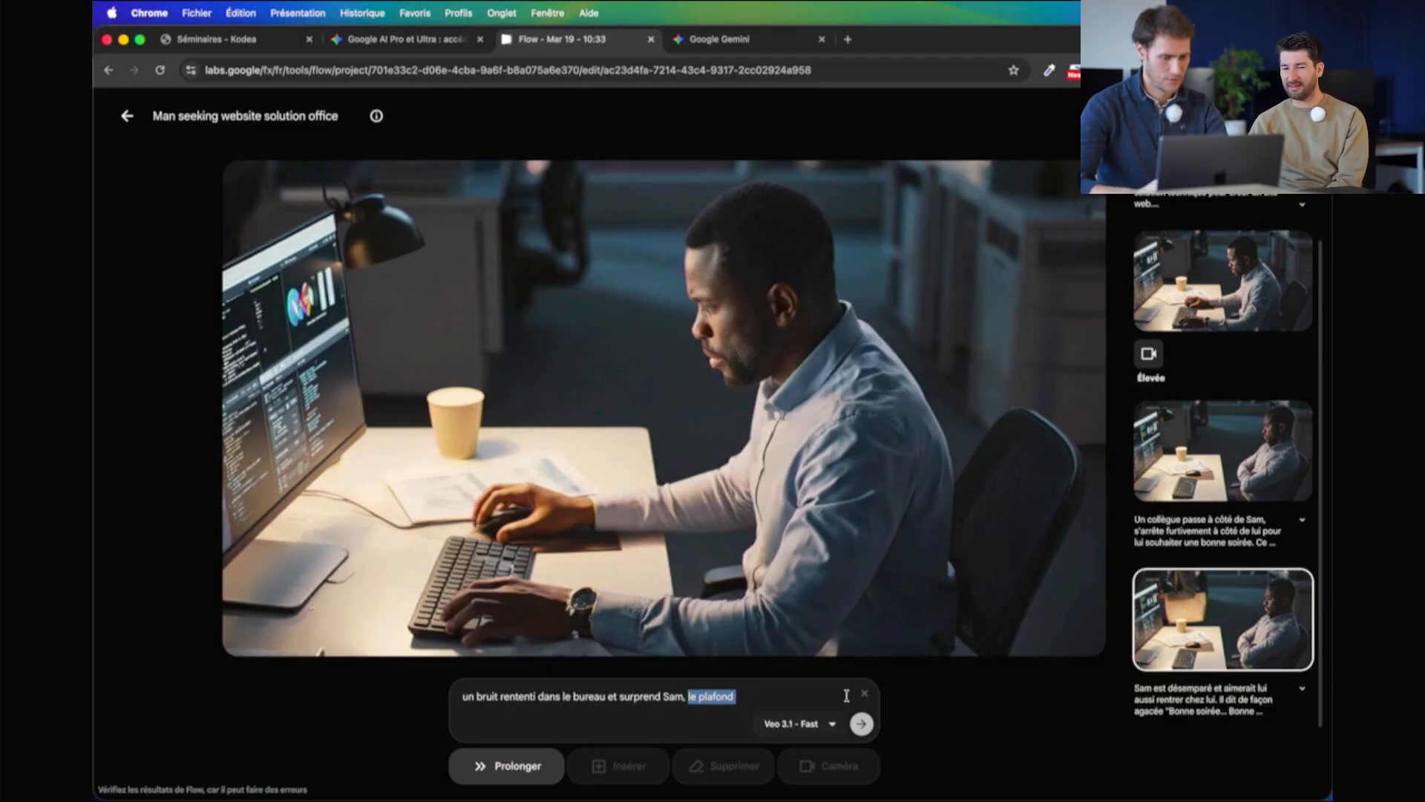
pyautogui.press('BackSpace')
pyautogui.write('Un')
pyautogui.press('BackSpace')
pyautogui.press('BackSpace')
pyautogui.press('BackSpace')
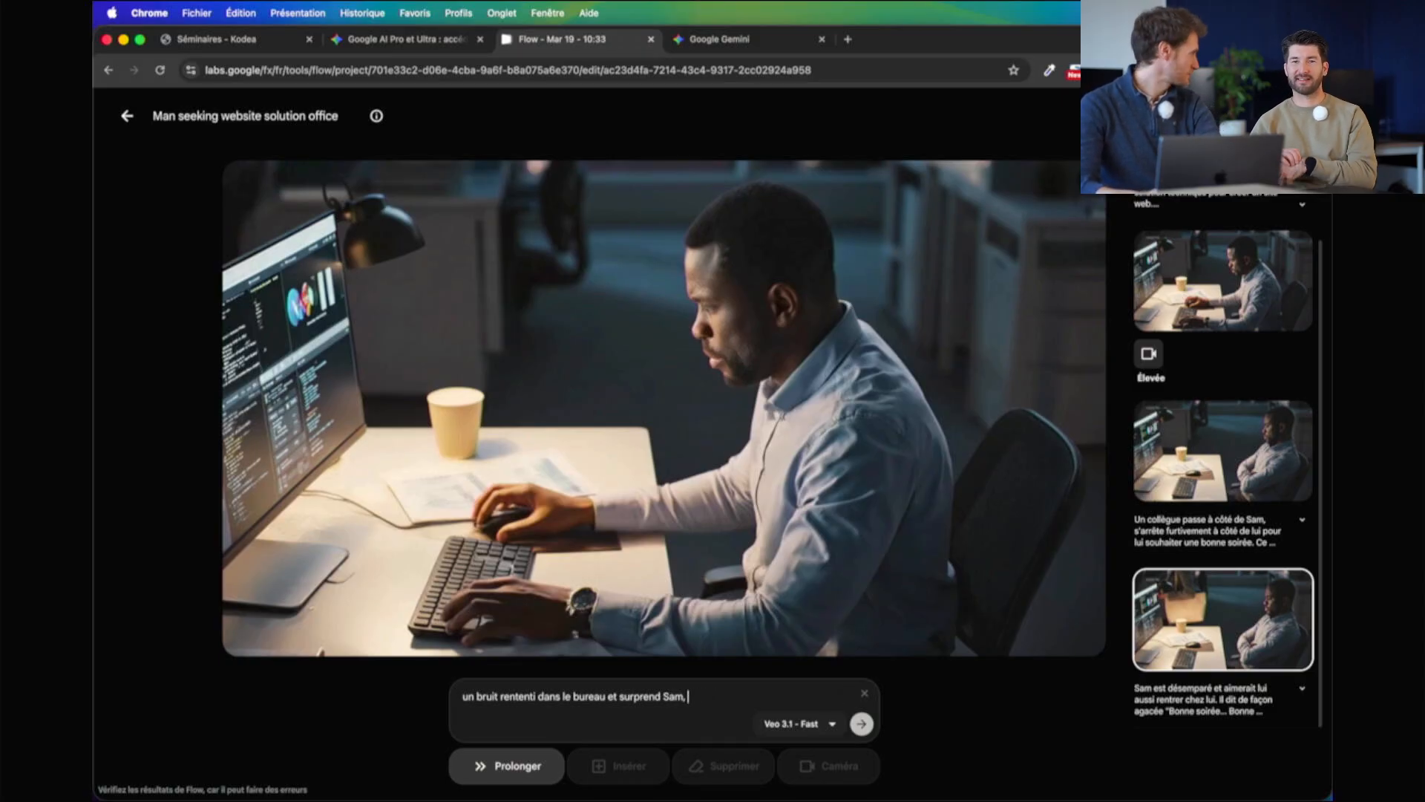
# Continue the extension prompt with "SuperKodi arrive dans une grande lumière"
pyautogui.write('SuperKodi')
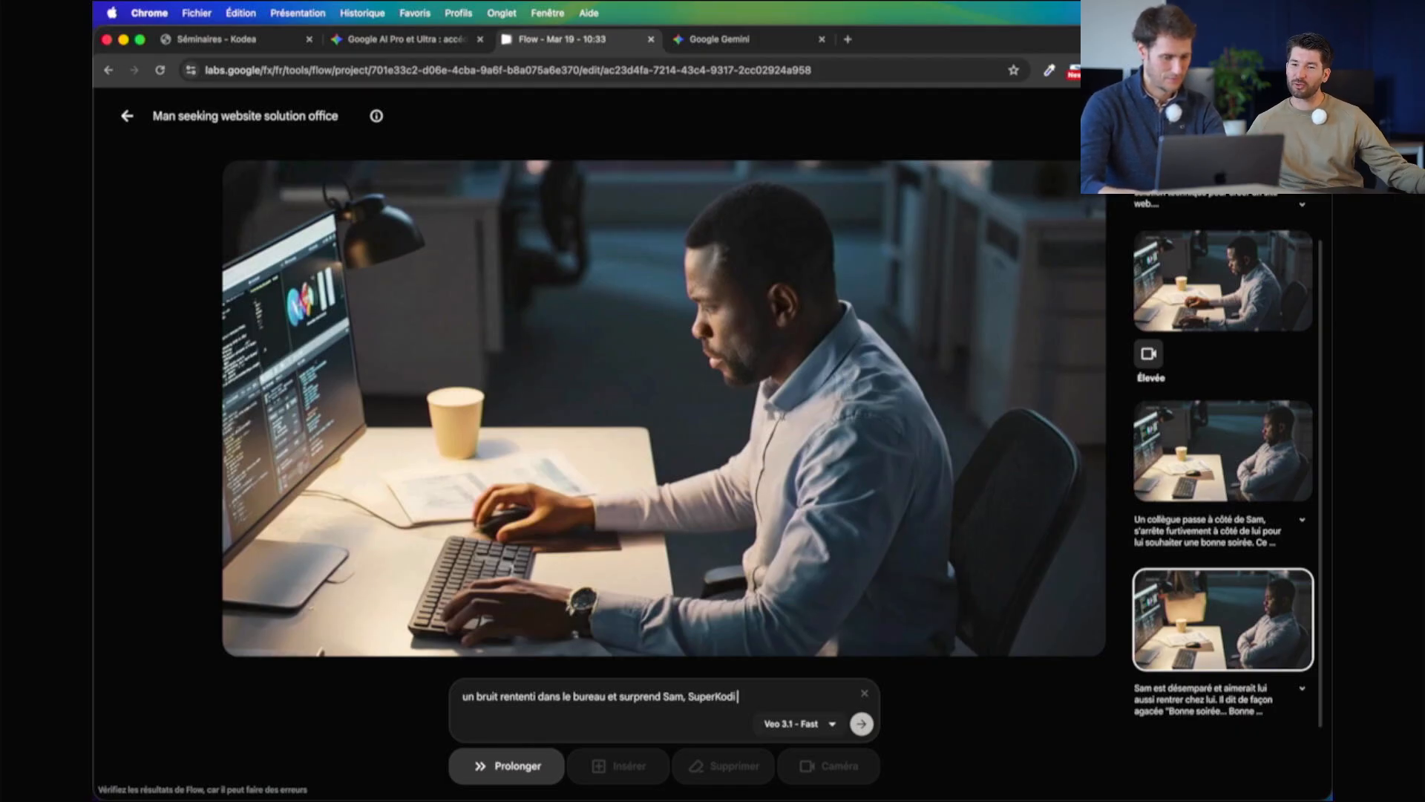
pyautogui.write(' arrive dans une g')
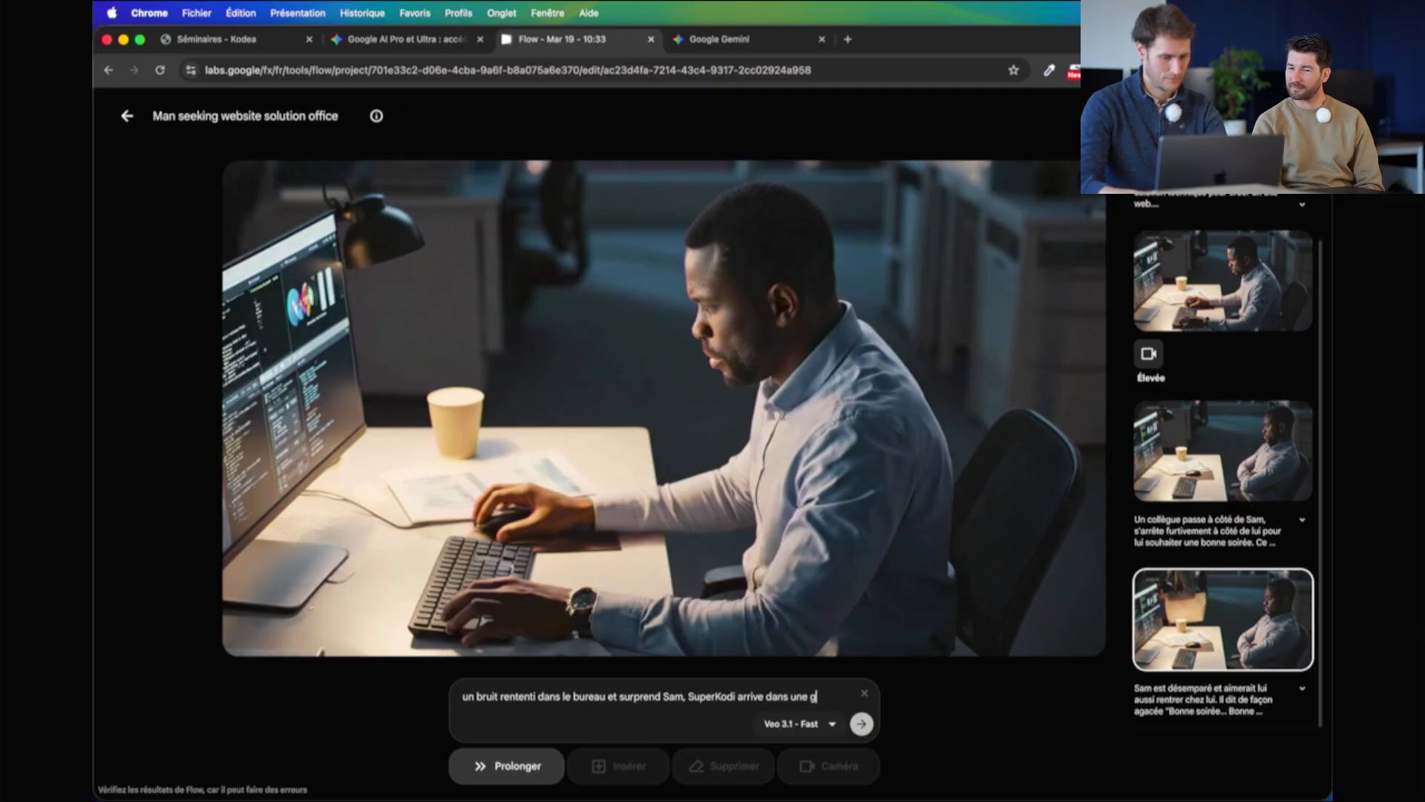
pyautogui.write('rande lumière')
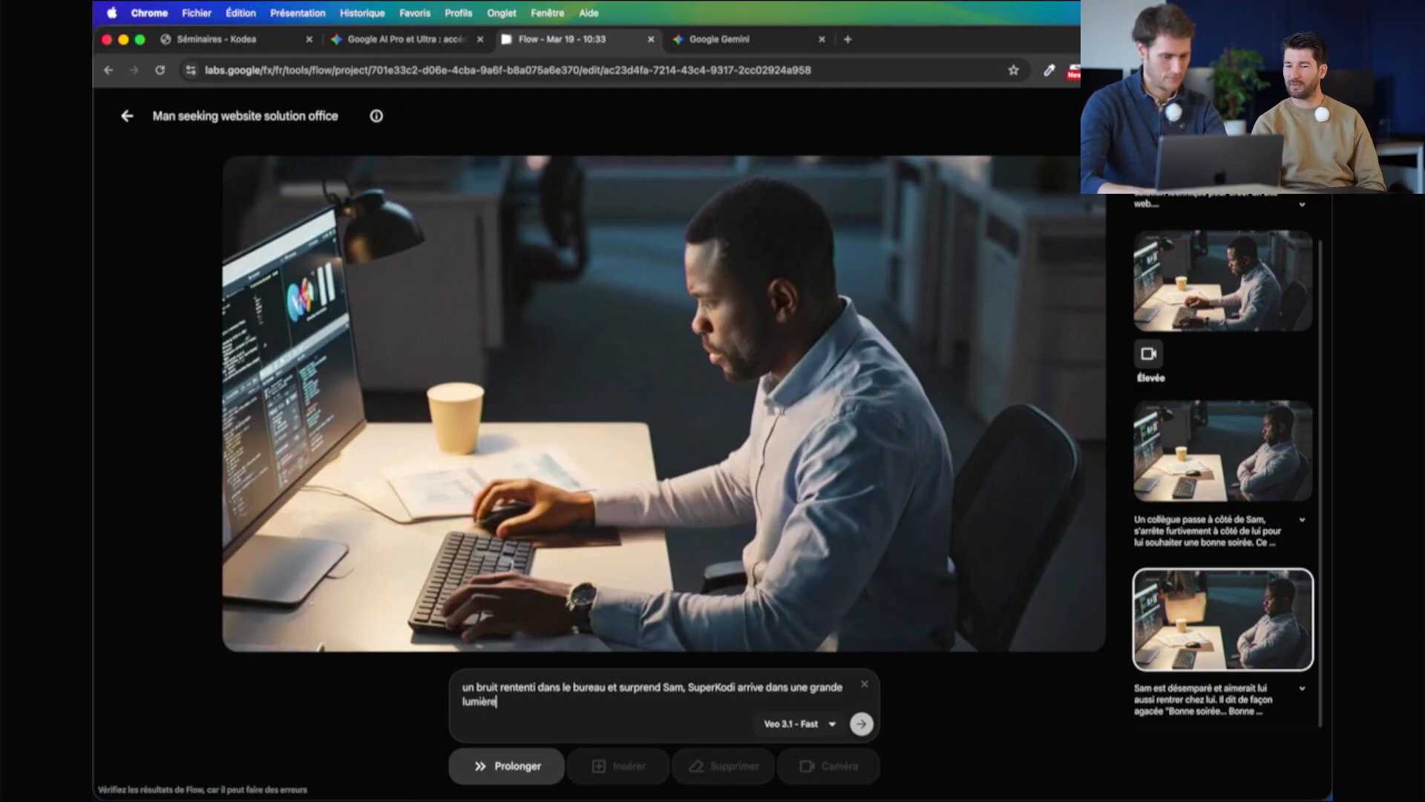
# Finish the prompt's sentence about SuperKodi's arrival with "qui éclaire tout le bureau"
pyautogui.write(' pour aider')
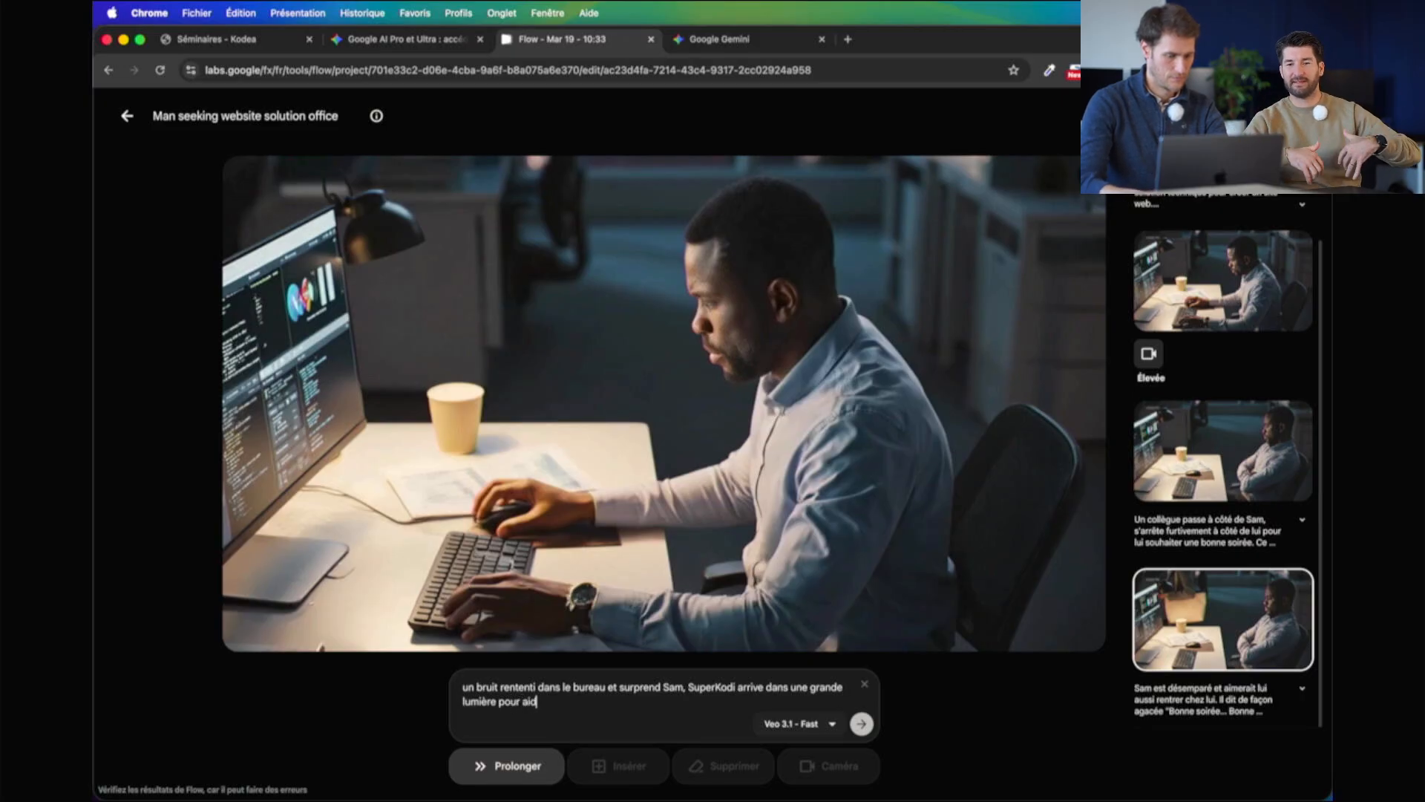
pyautogui.press('BackSpace')
pyautogui.press('BackSpace')
pyautogui.press('BackSpace')
pyautogui.press('BackSpace')
pyautogui.press('BackSpace')
pyautogui.press('BackSpace')
pyautogui.press('BackSpace')
pyautogui.press('BackSpace')
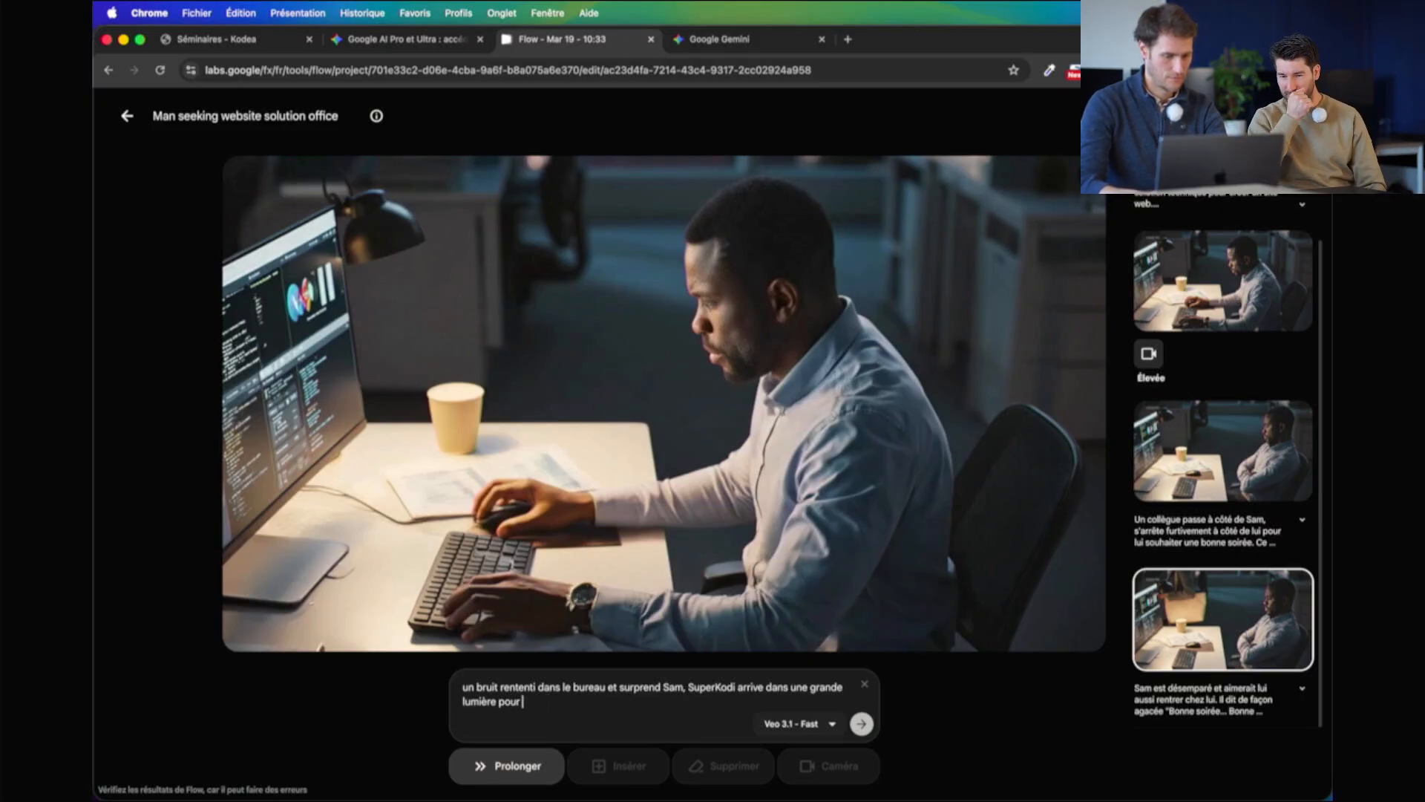
pyautogui.press('BackSpace')
pyautogui.press('BackSpace')
pyautogui.press('BackSpace')
pyautogui.press('BackSpace')
pyautogui.write('qui éclaire tout le bureau')
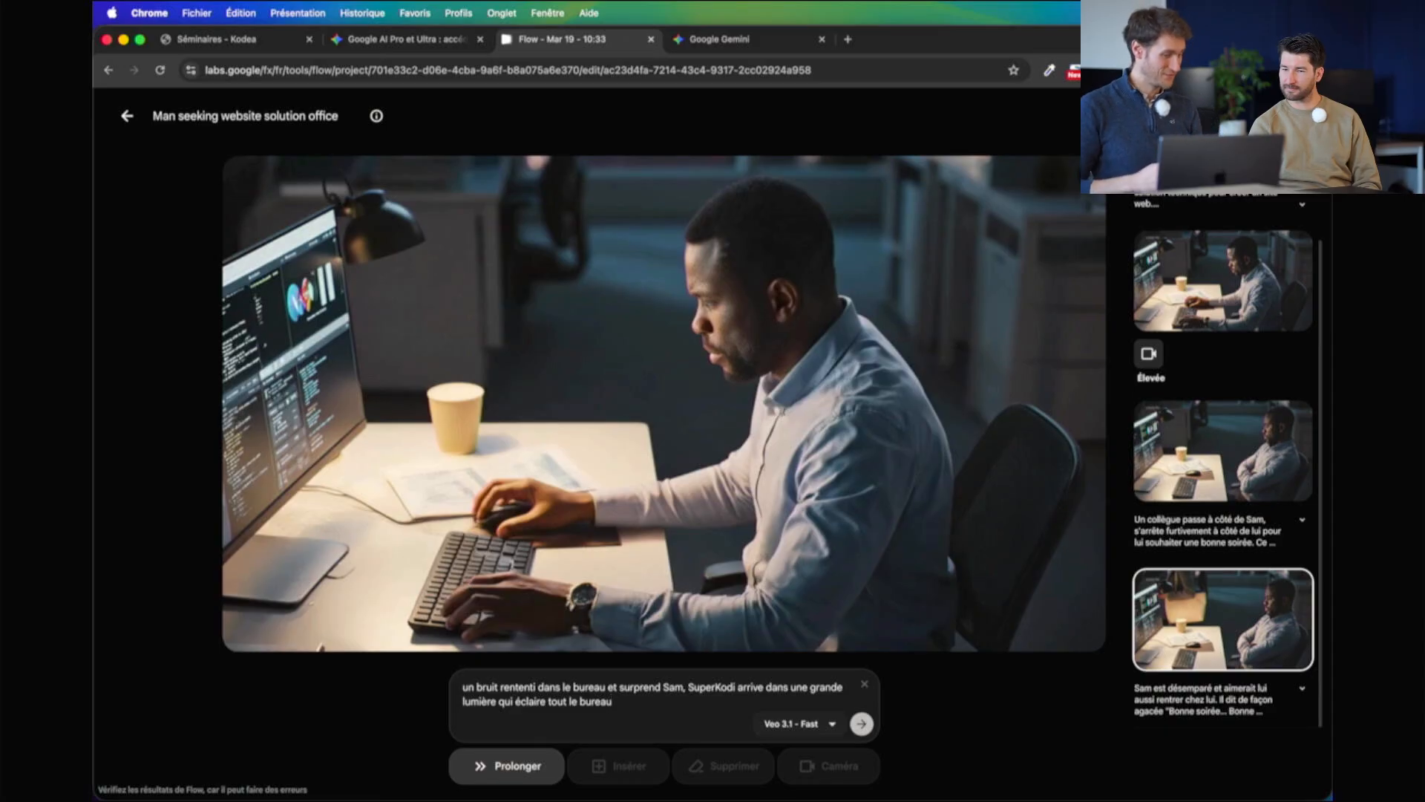
# Insert a description of the character right after "SuperKodi", starting with "(Un raton laveur avec une cape de superhéro"
pyautogui.click(735, 687)
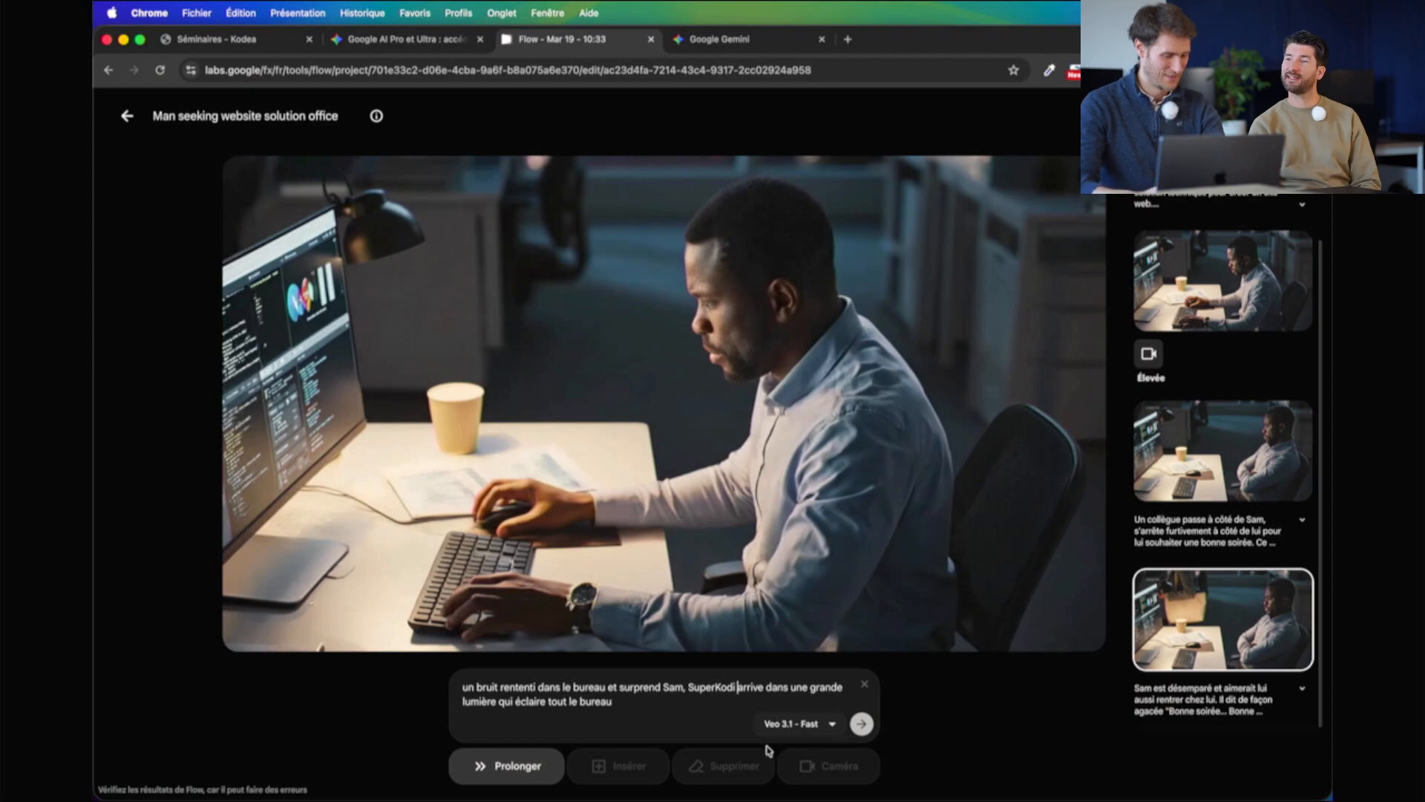
pyautogui.write('(U')
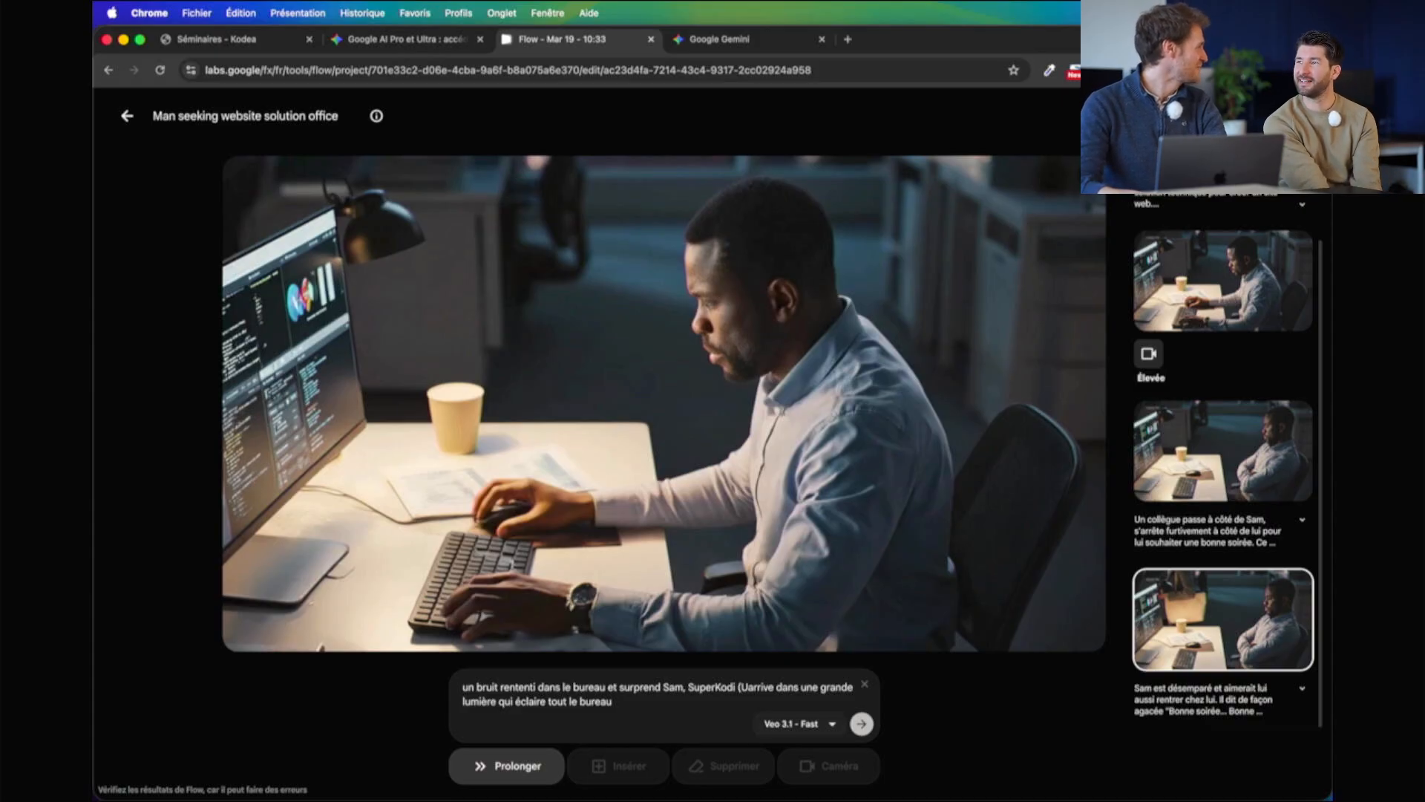
pyautogui.write('n raton ')
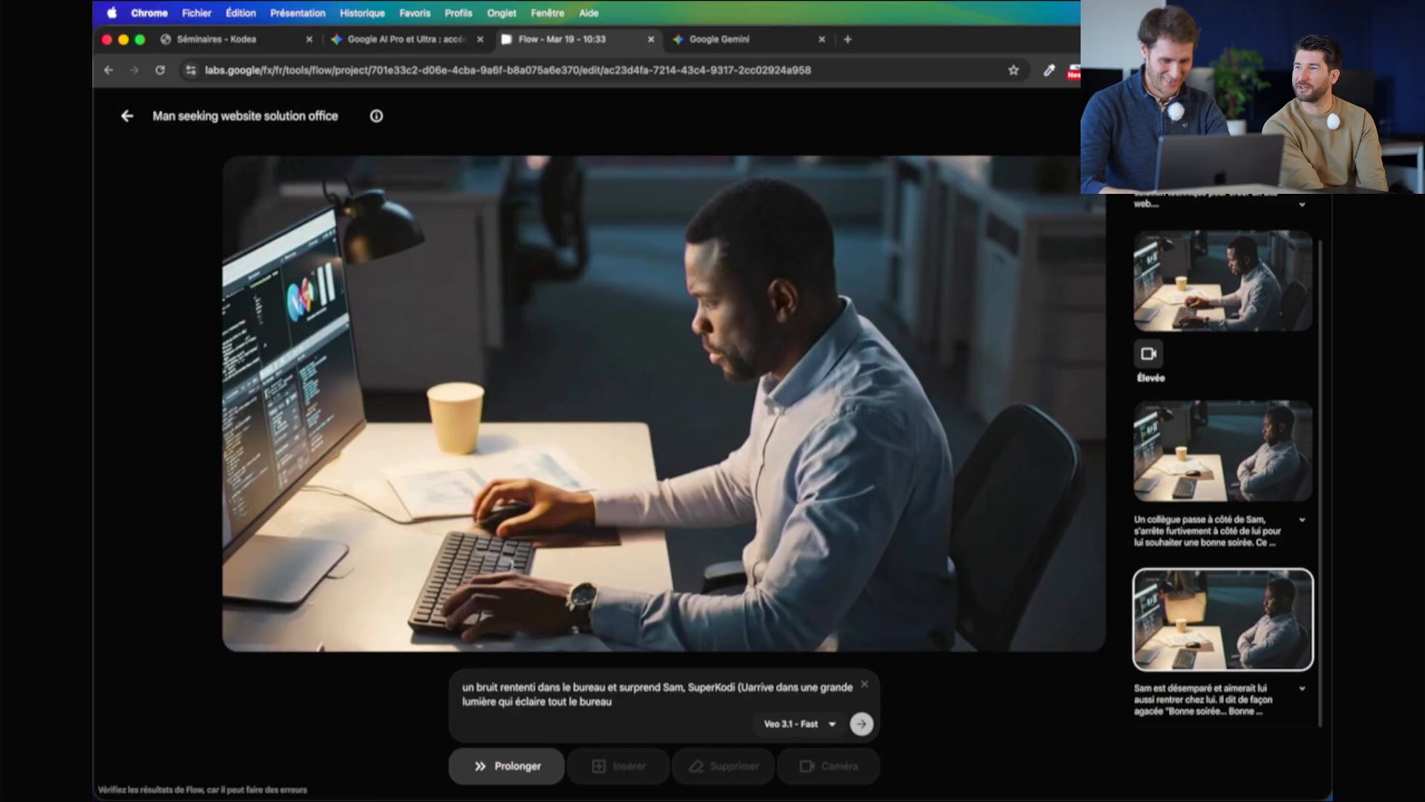
pyautogui.write('laveur supe')
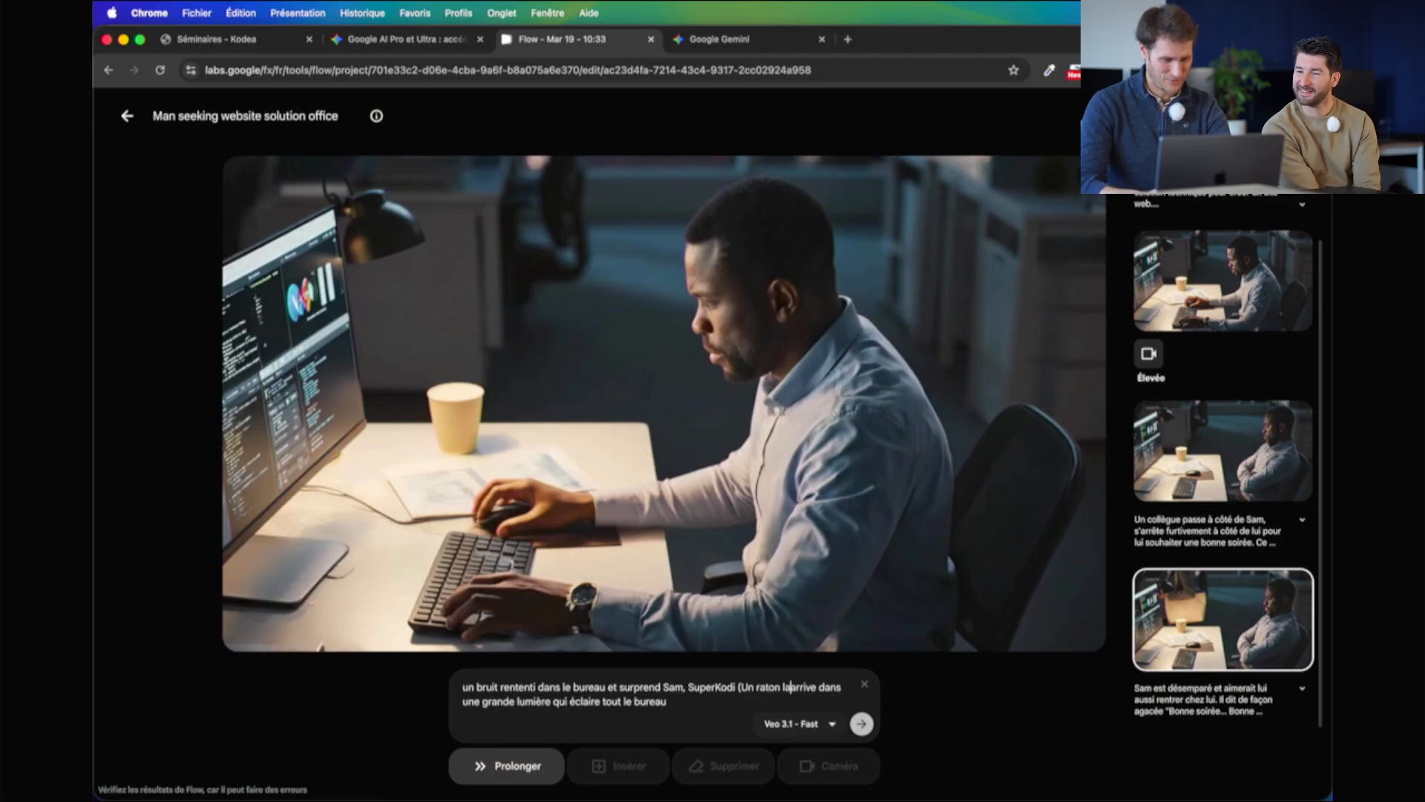
pyautogui.write('r')
pyautogui.press('BackSpace')
pyautogui.press('BackSpace')
pyautogui.press('BackSpace')
pyautogui.press('BackSpace')
pyautogui.press('BackSpace')
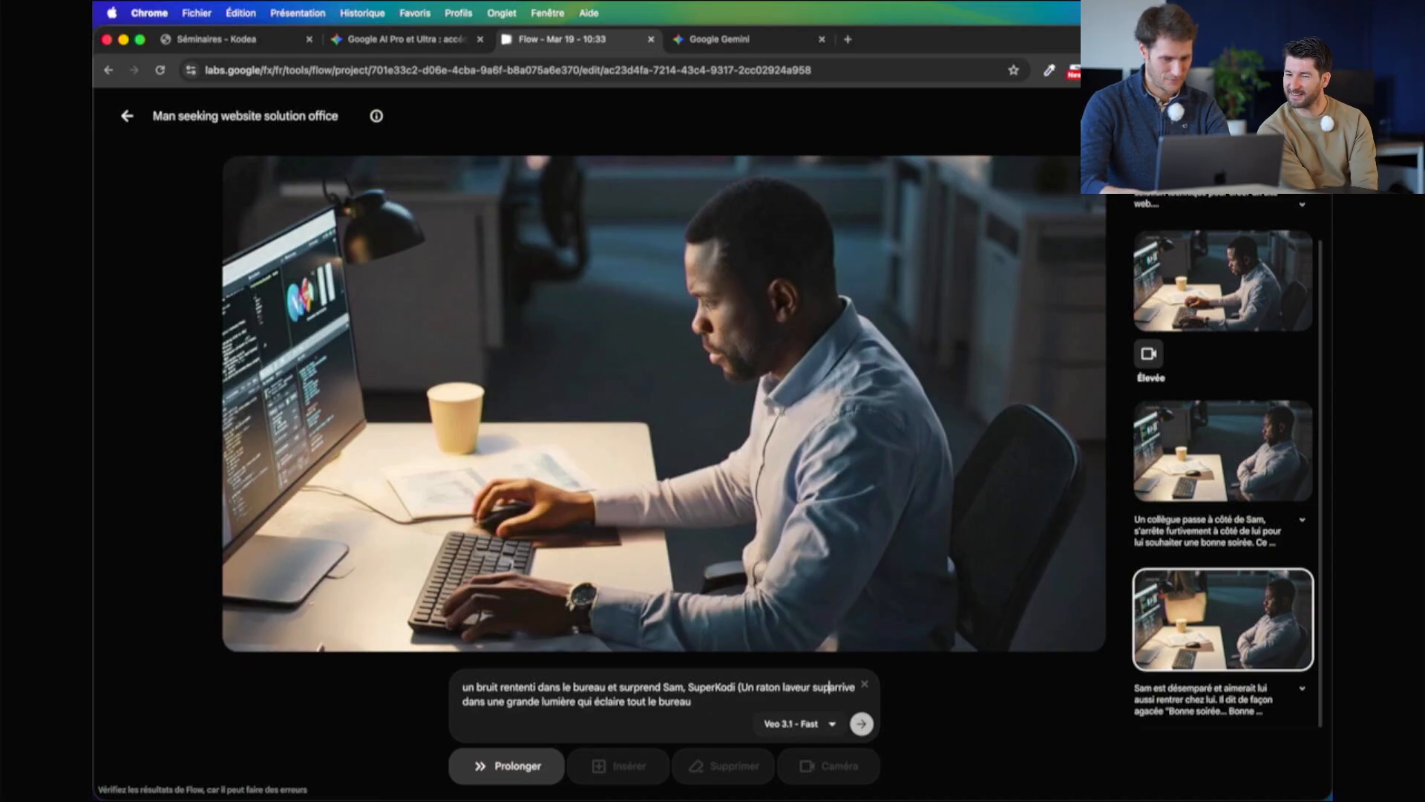
pyautogui.write('avec une')
pyautogui.write(' cape de supe')
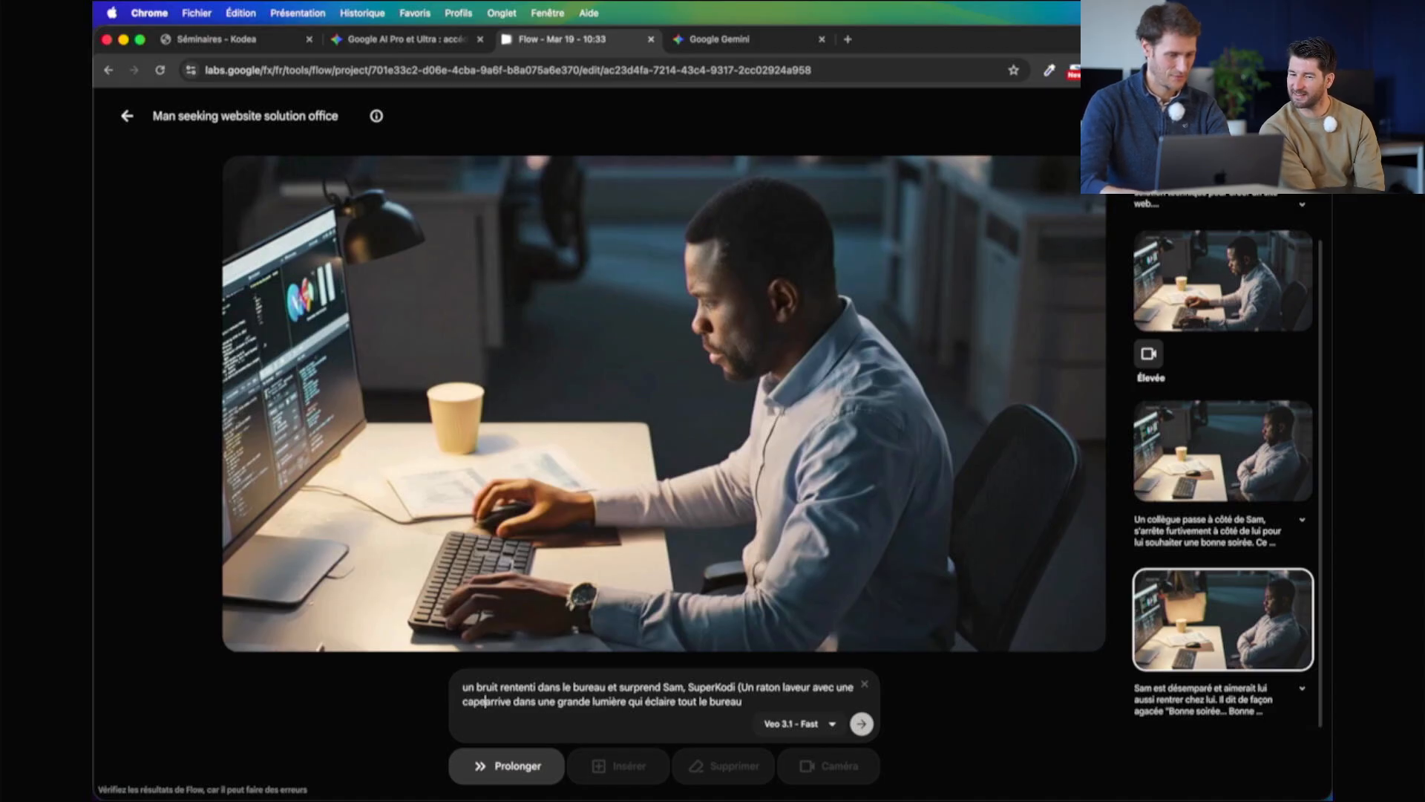
pyautogui.write('rhéro')
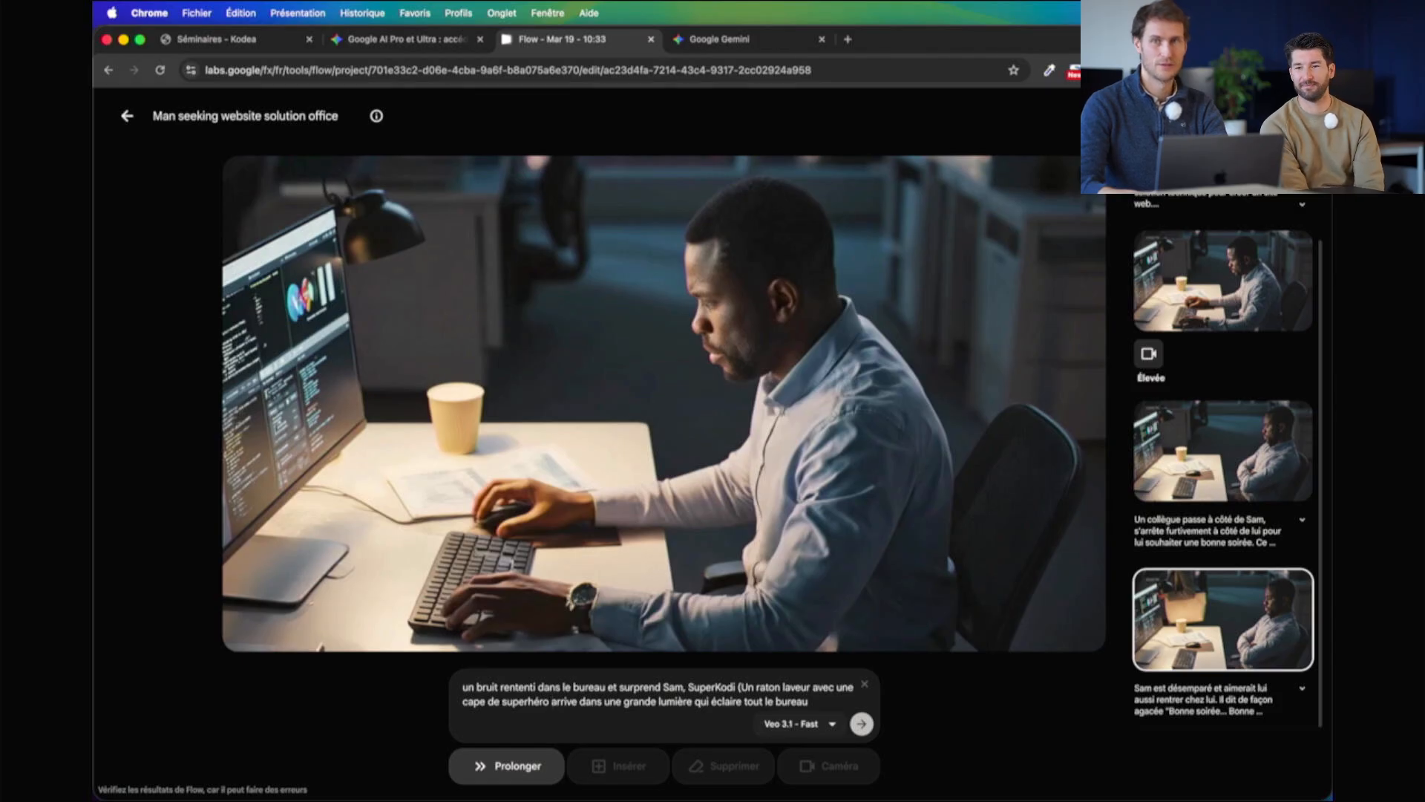
# Specify the cape's colours in the description with "de couleur bleu et noir"
pyautogui.write('bleue')
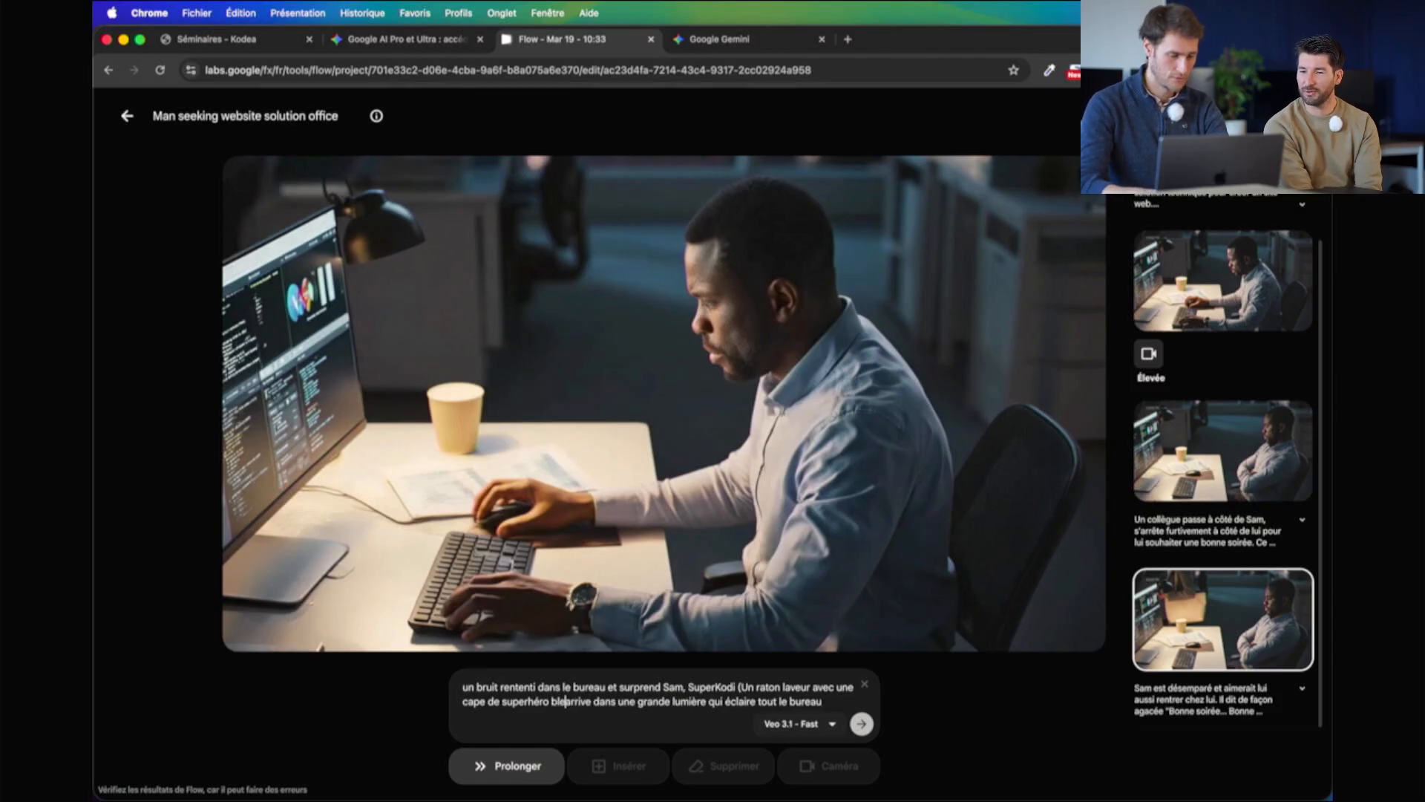
pyautogui.press('BackSpace')
pyautogui.press('BackSpace')
pyautogui.press('BackSpace')
pyautogui.press('BackSpace')
pyautogui.press('BackSpace')
pyautogui.press('BackSpace')
pyautogui.write('de cou')
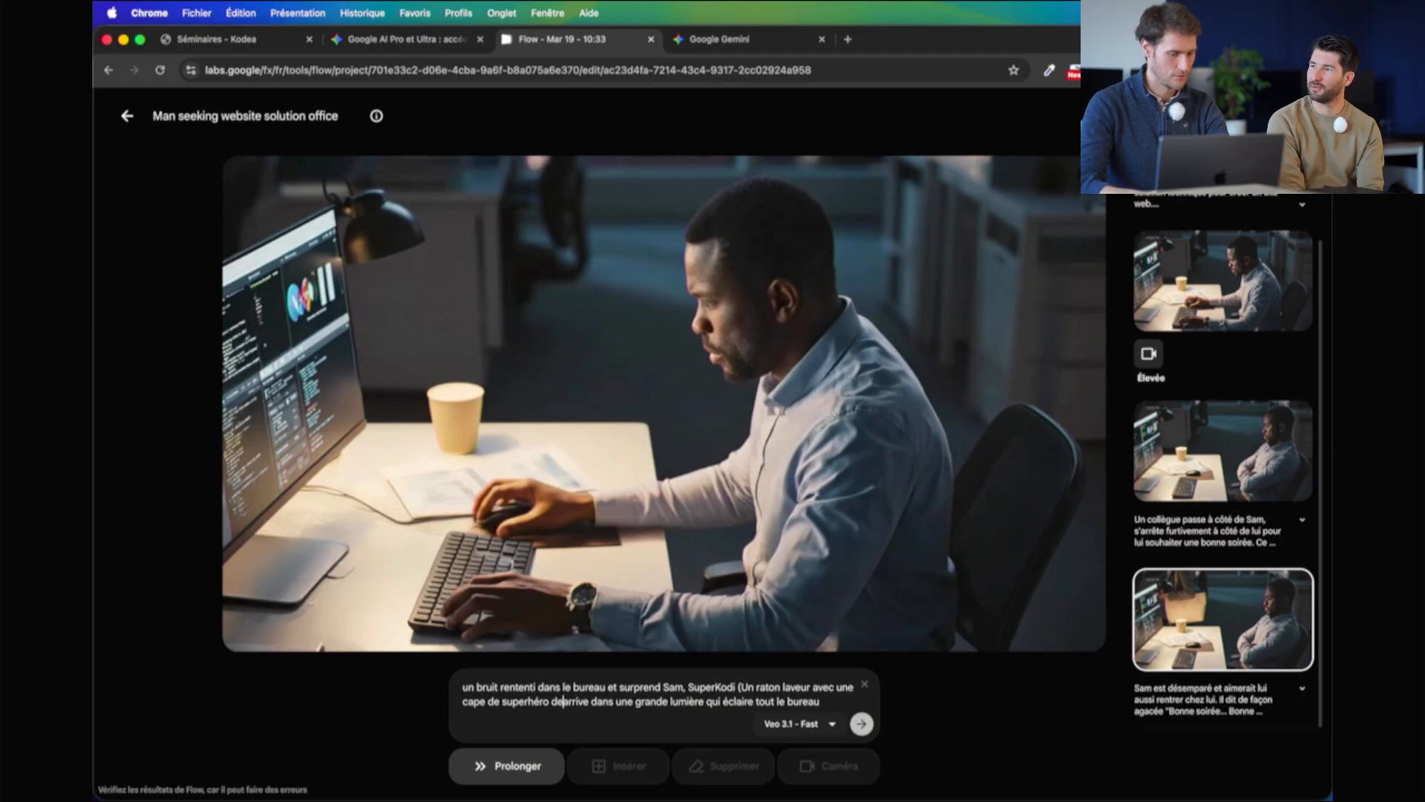
pyautogui.write('leur bleue et')
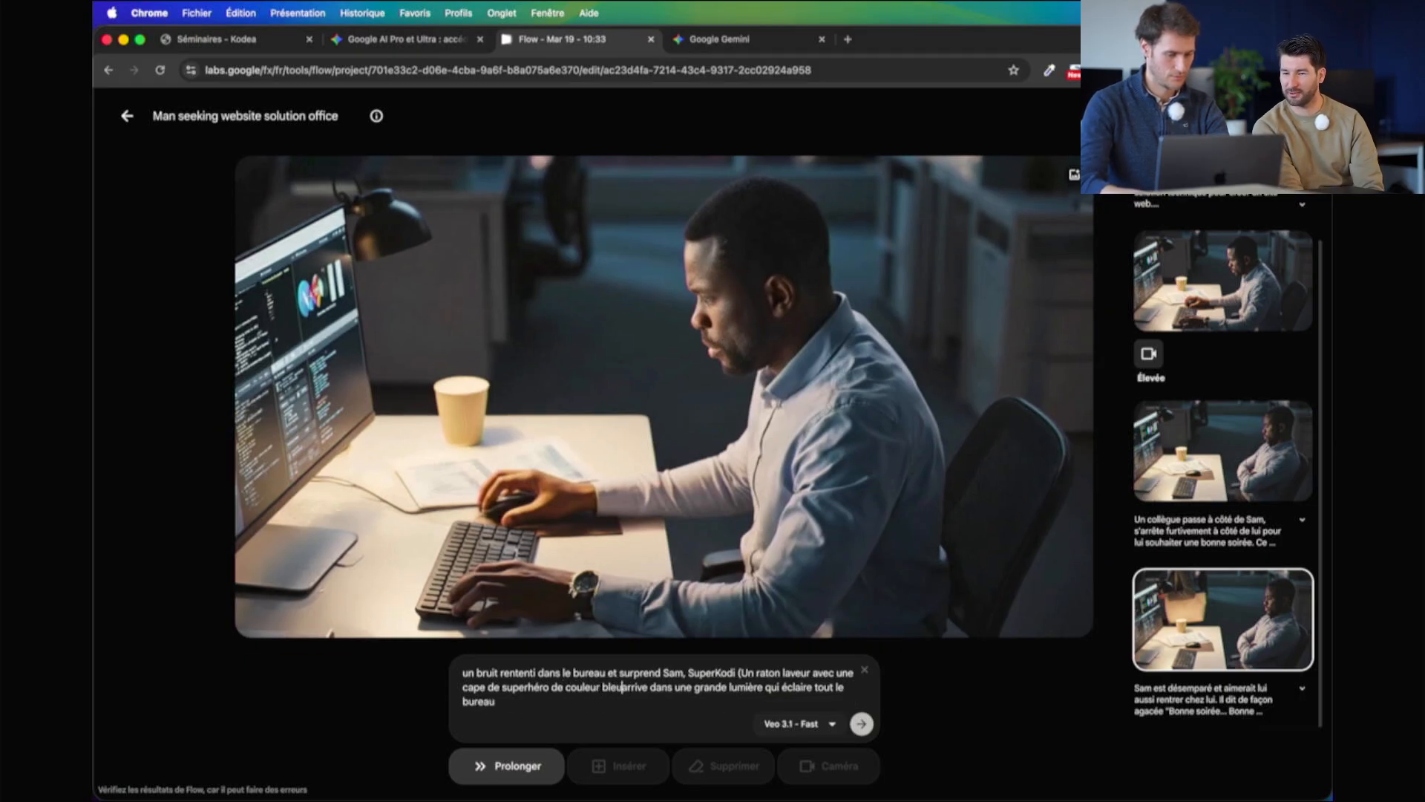
pyautogui.press('BackSpace')
pyautogui.press('BackSpace')
pyautogui.press('BackSpace')
pyautogui.press('BackSpace')
pyautogui.press('BackSpace')
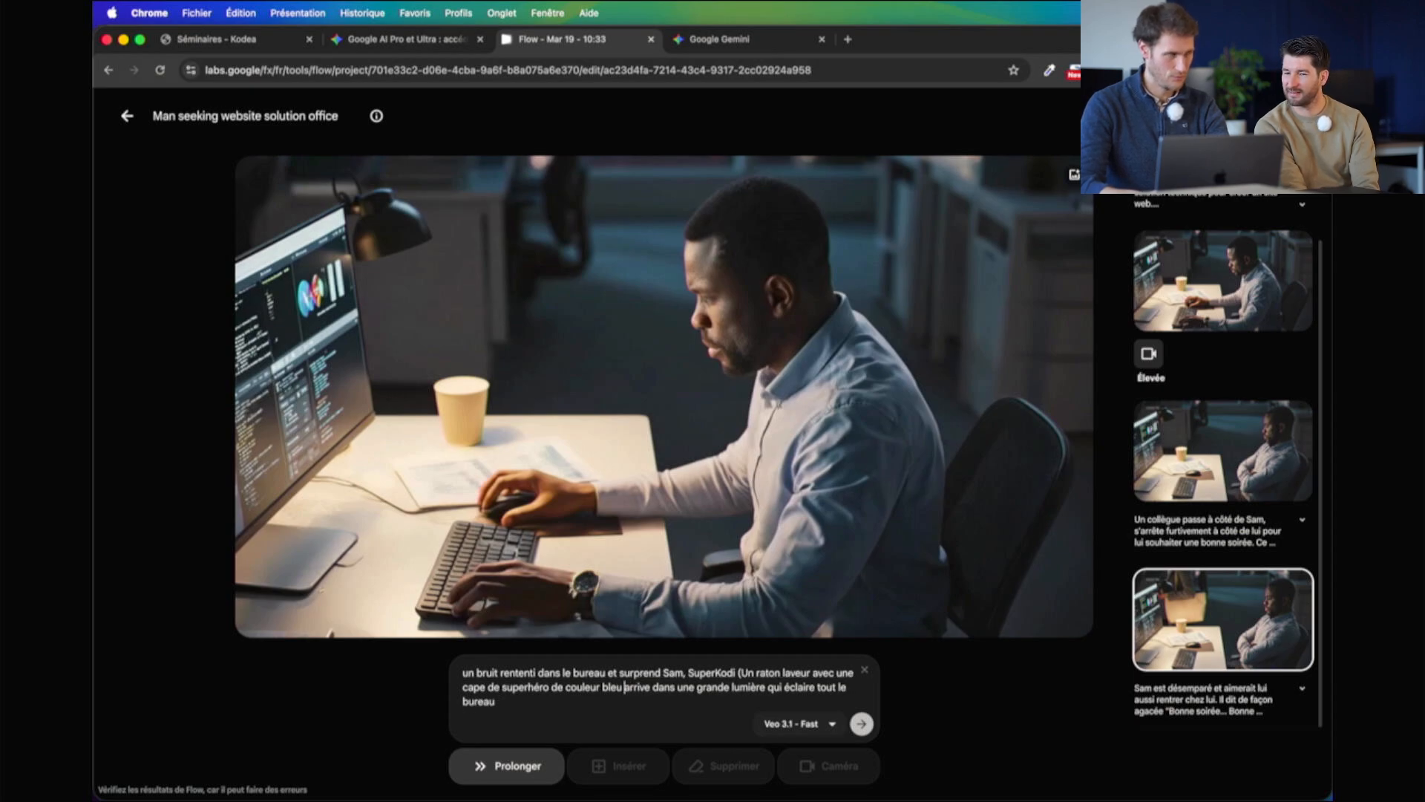
pyautogui.write('et noire')
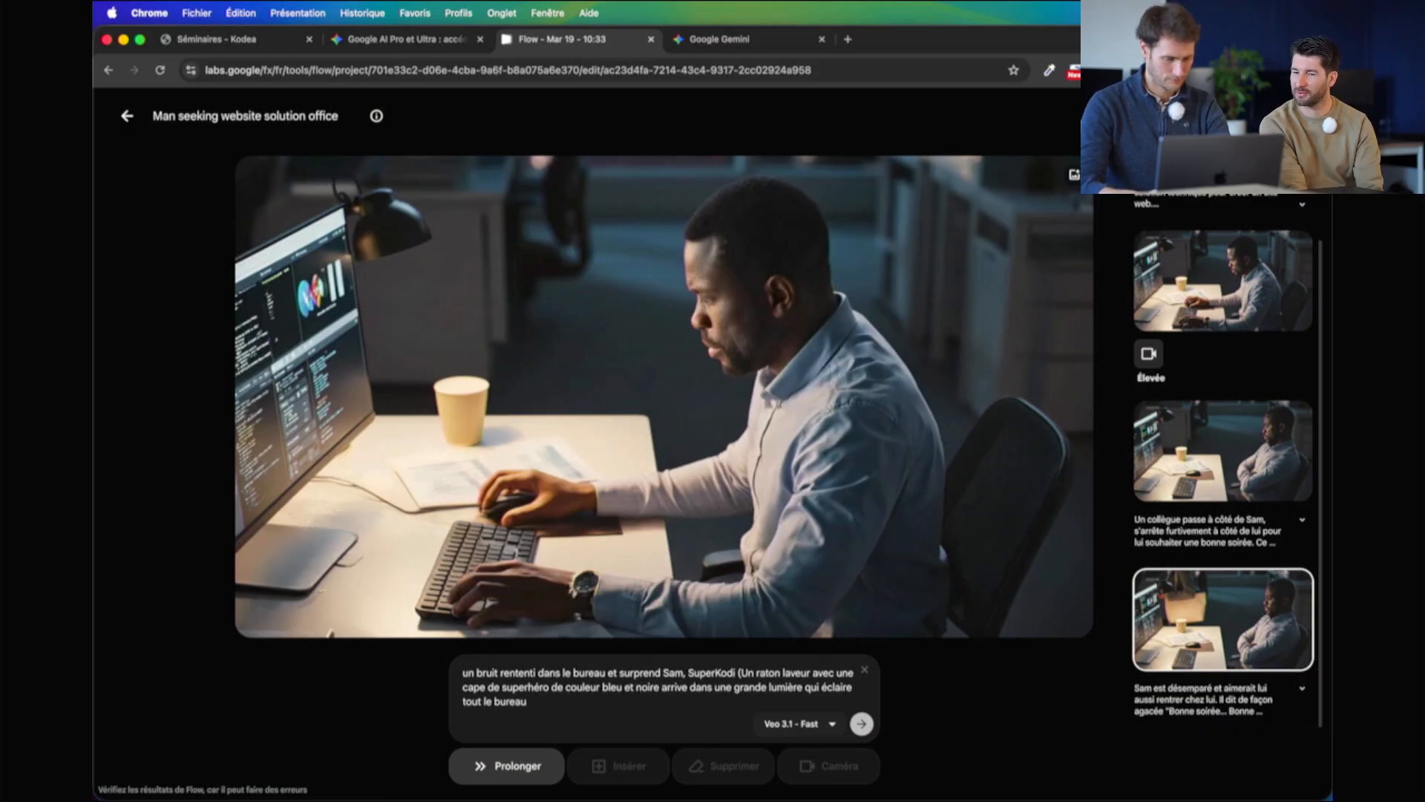
pyautogui.press('BackSpace')
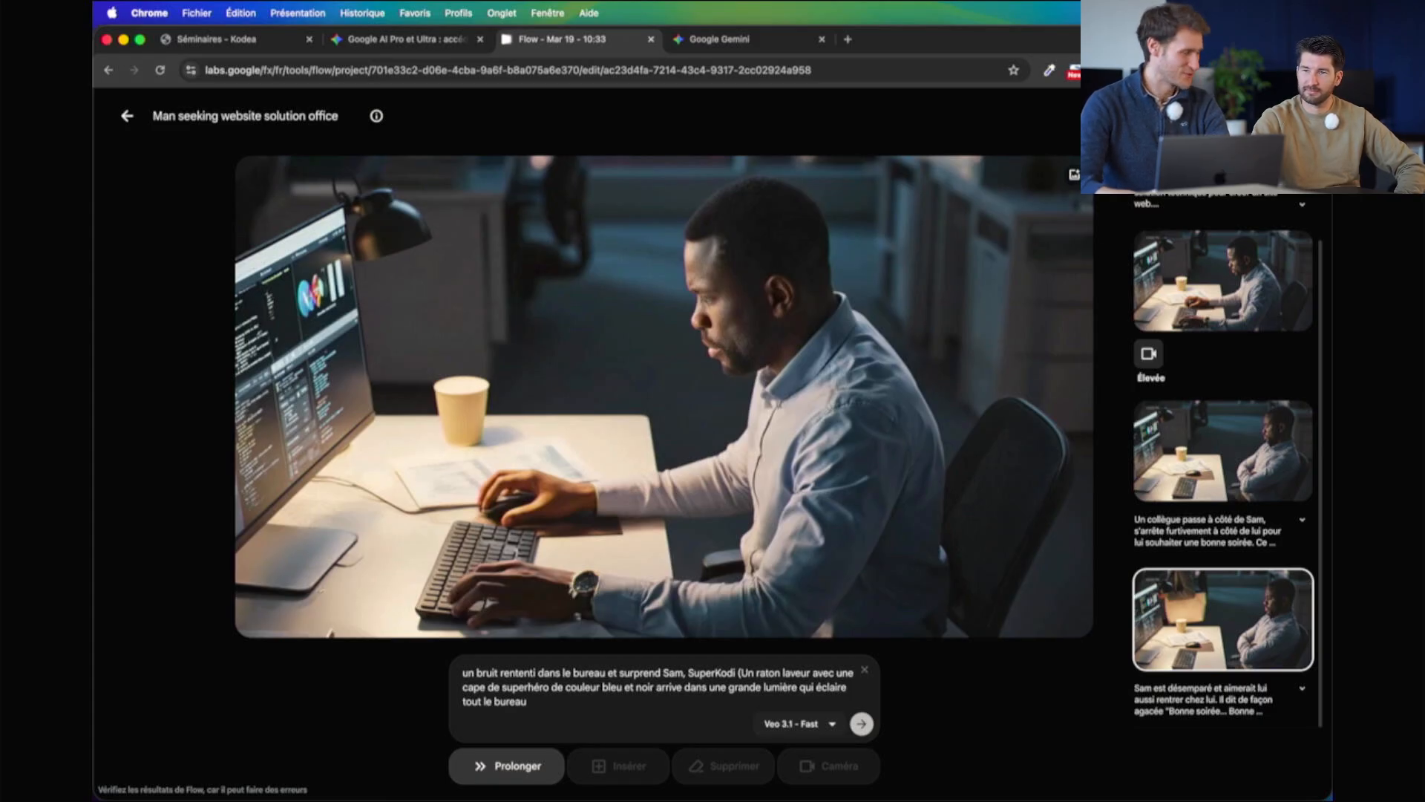
# Add the mask to the character description with ", qui porte un masque comme Zoro jaune"
pyautogui.write(', q')
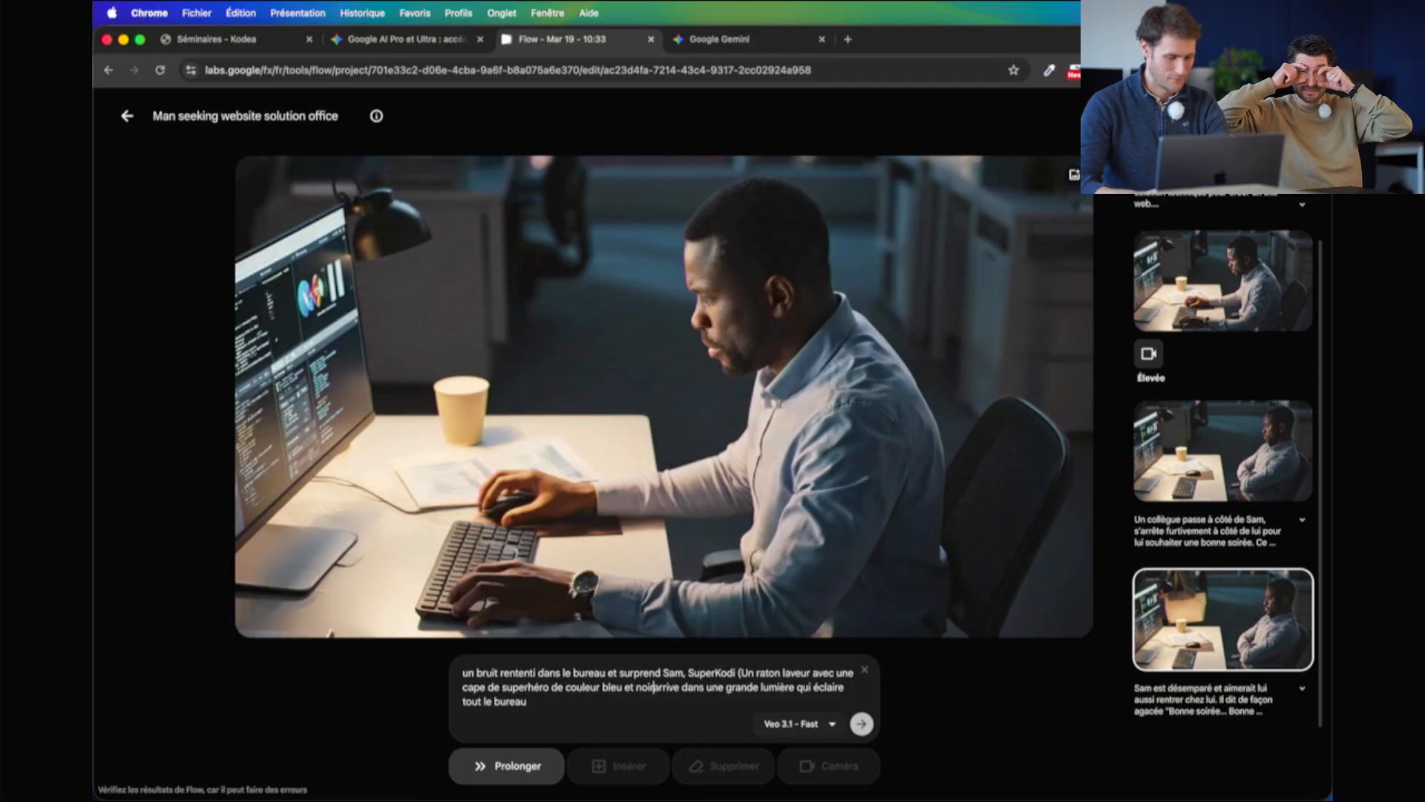
pyautogui.write('ui')
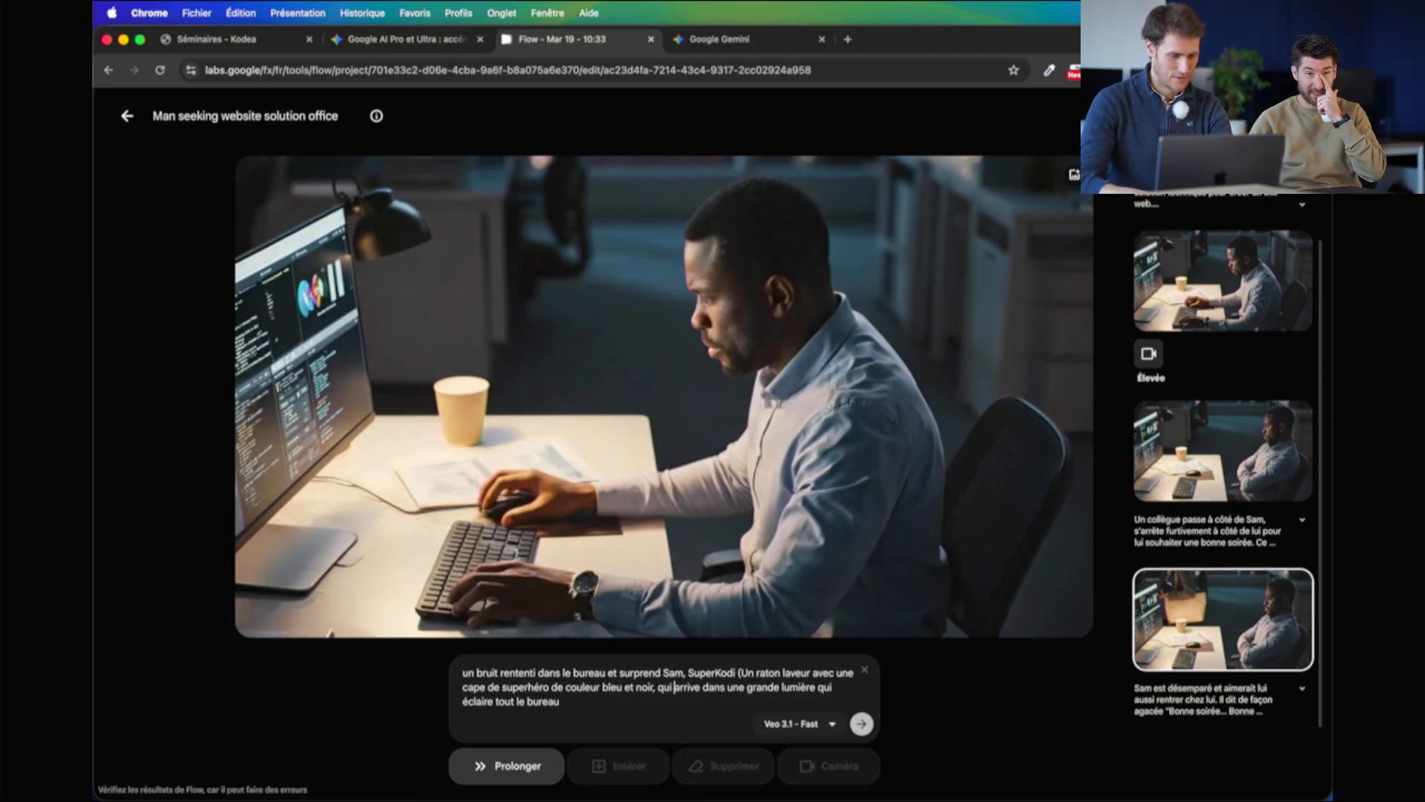
pyautogui.write(' porte un mesque sur')
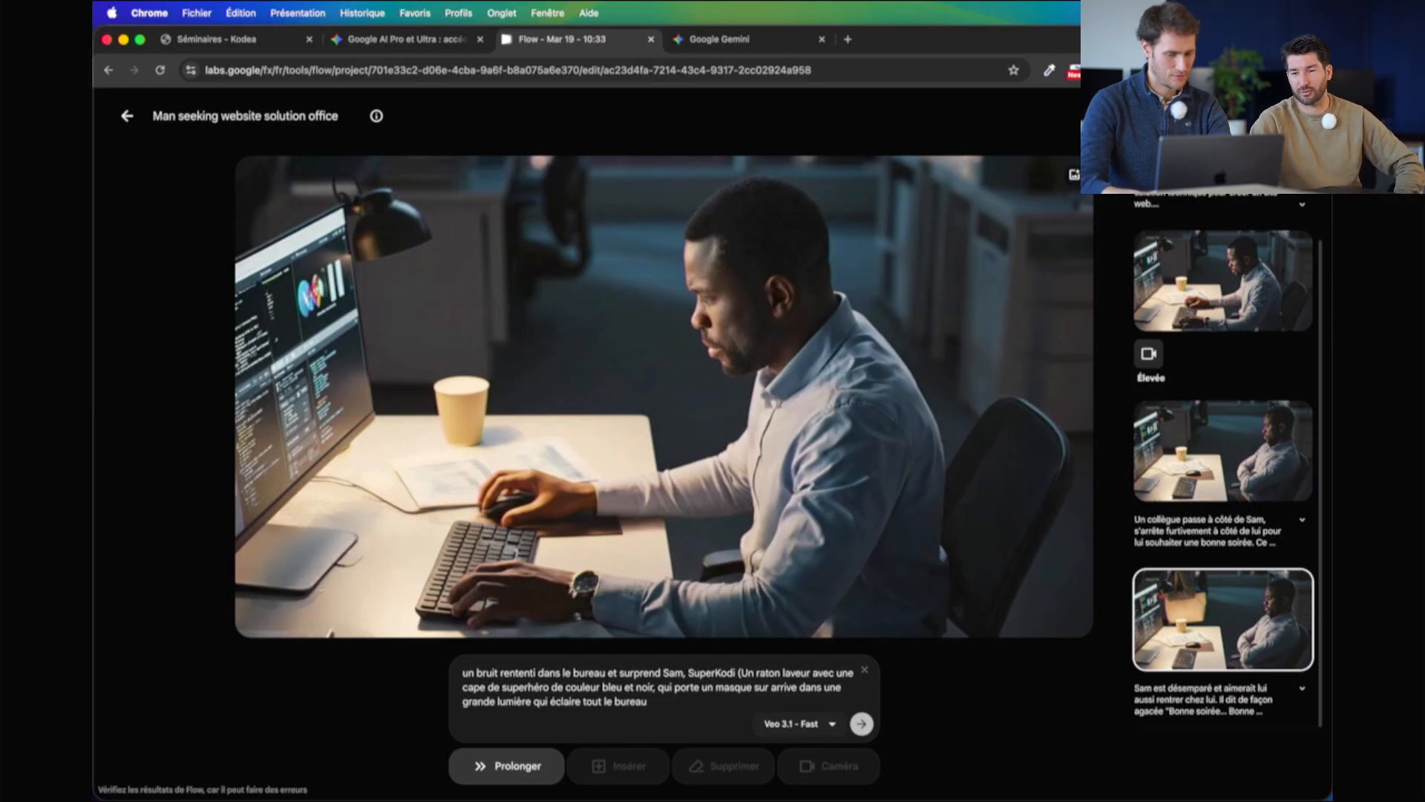
pyautogui.press('BackSpace')
pyautogui.press('BackSpace')
pyautogui.press('BackSpace')
pyautogui.press('BackSpace')
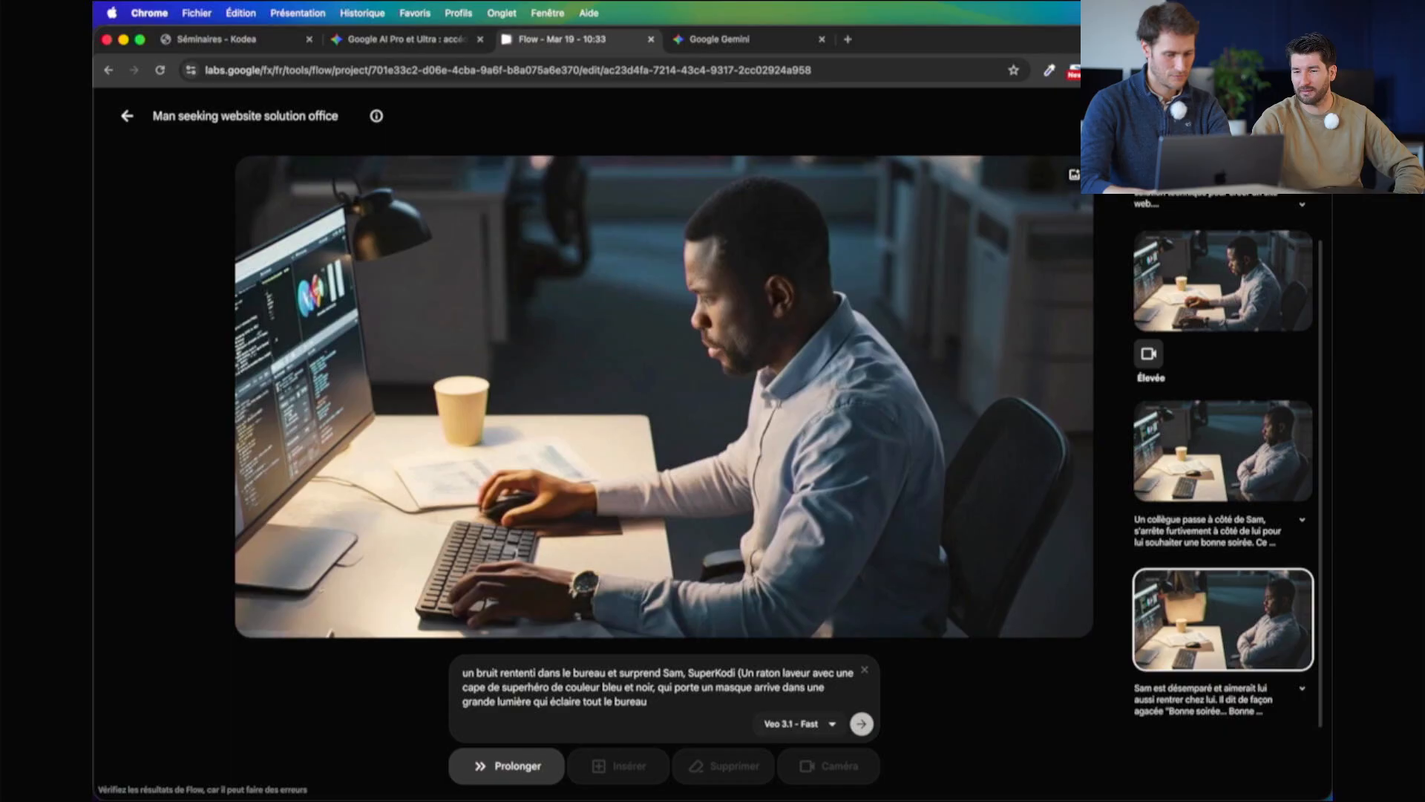
pyautogui.write('comme Zoro ')
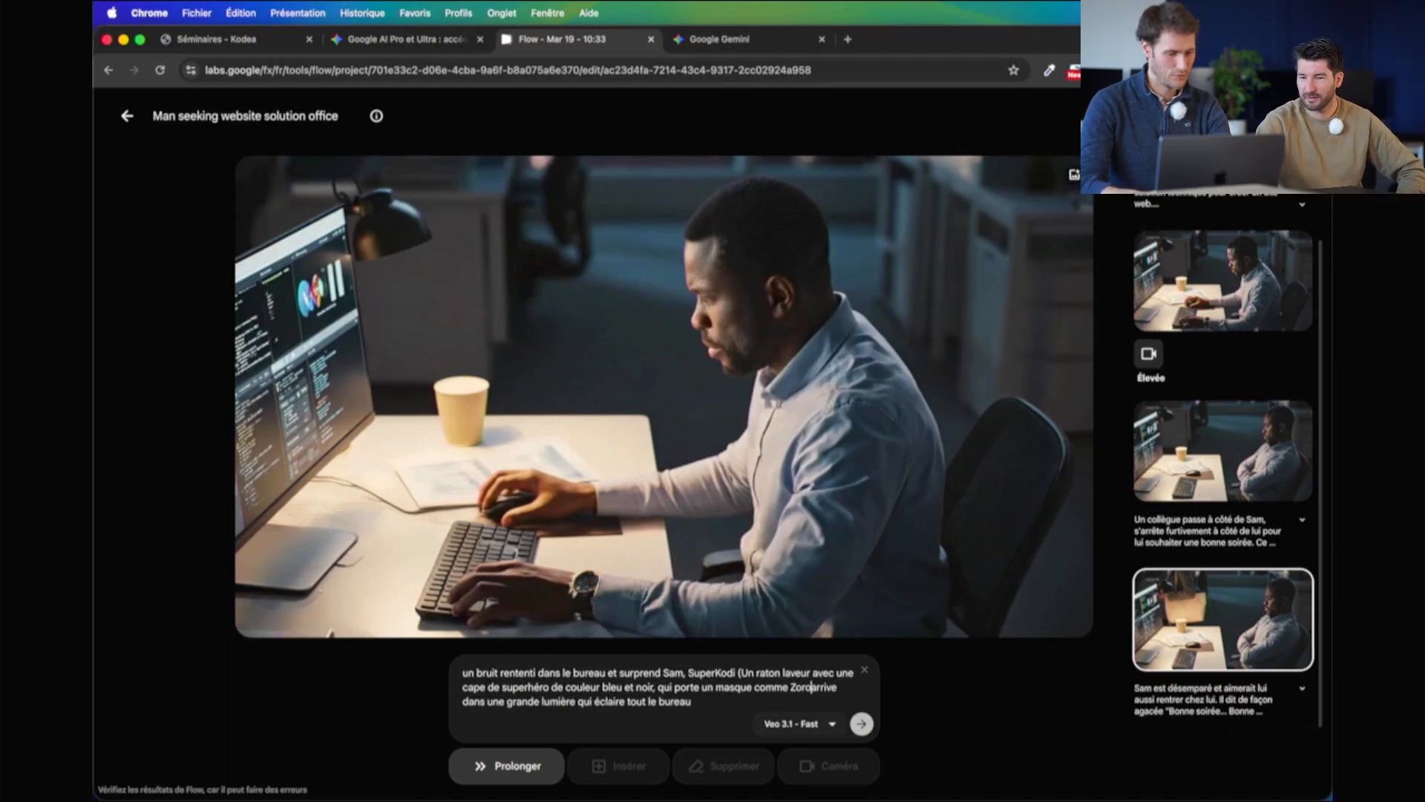
pyautogui.write('jaune')
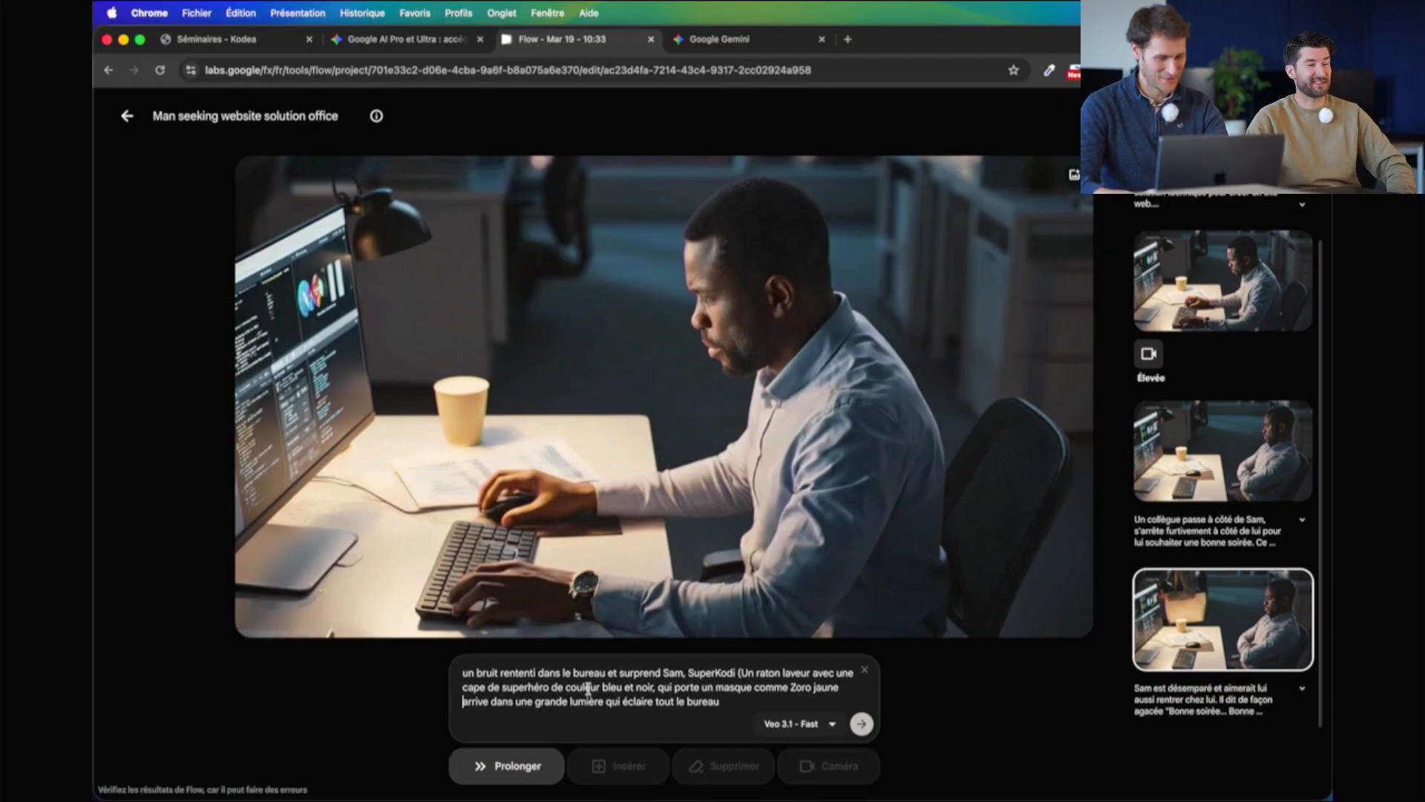
# Close the character description with "et porte un tutu vert tilleul)" and generate the clip extension
pyautogui.write('et porte un tu')
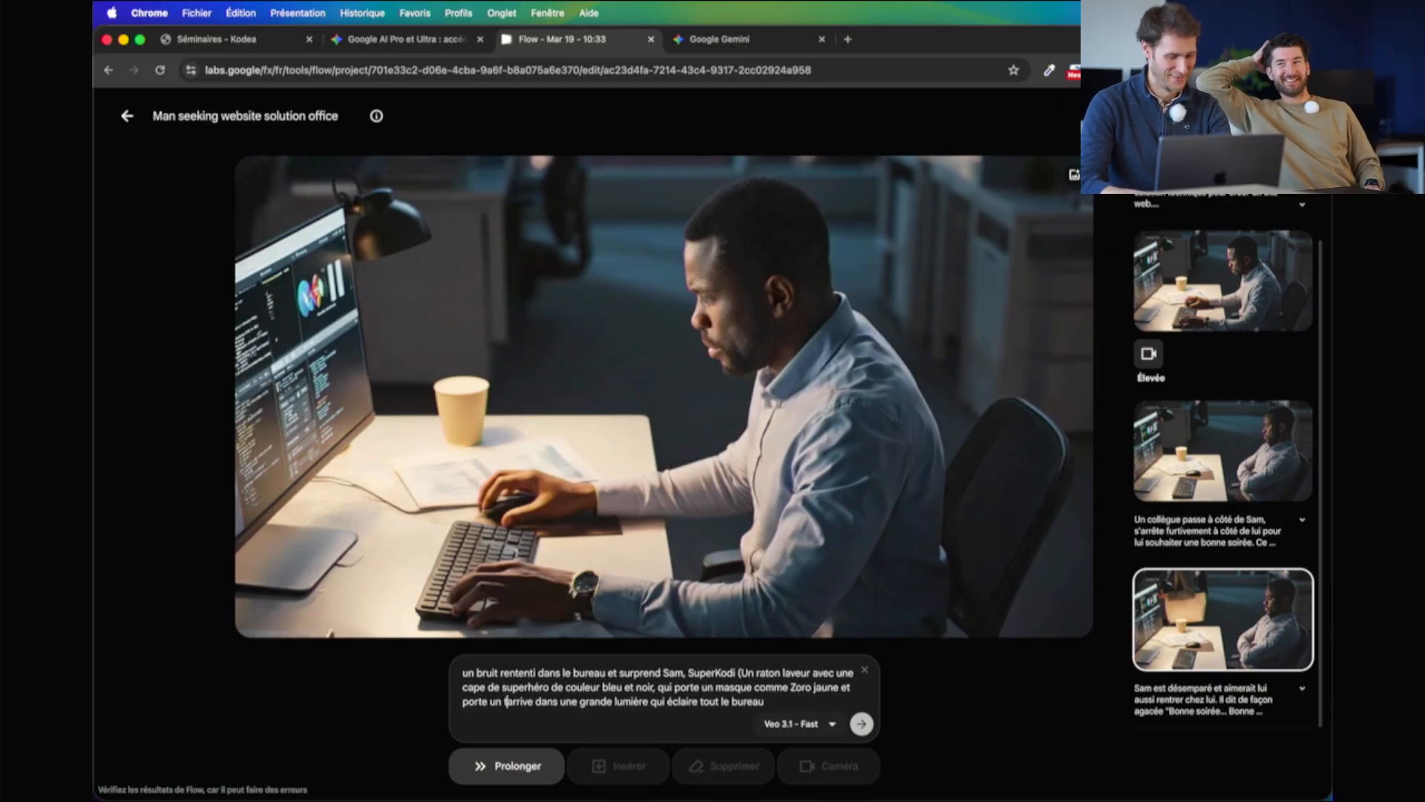
pyautogui.write('tutu')
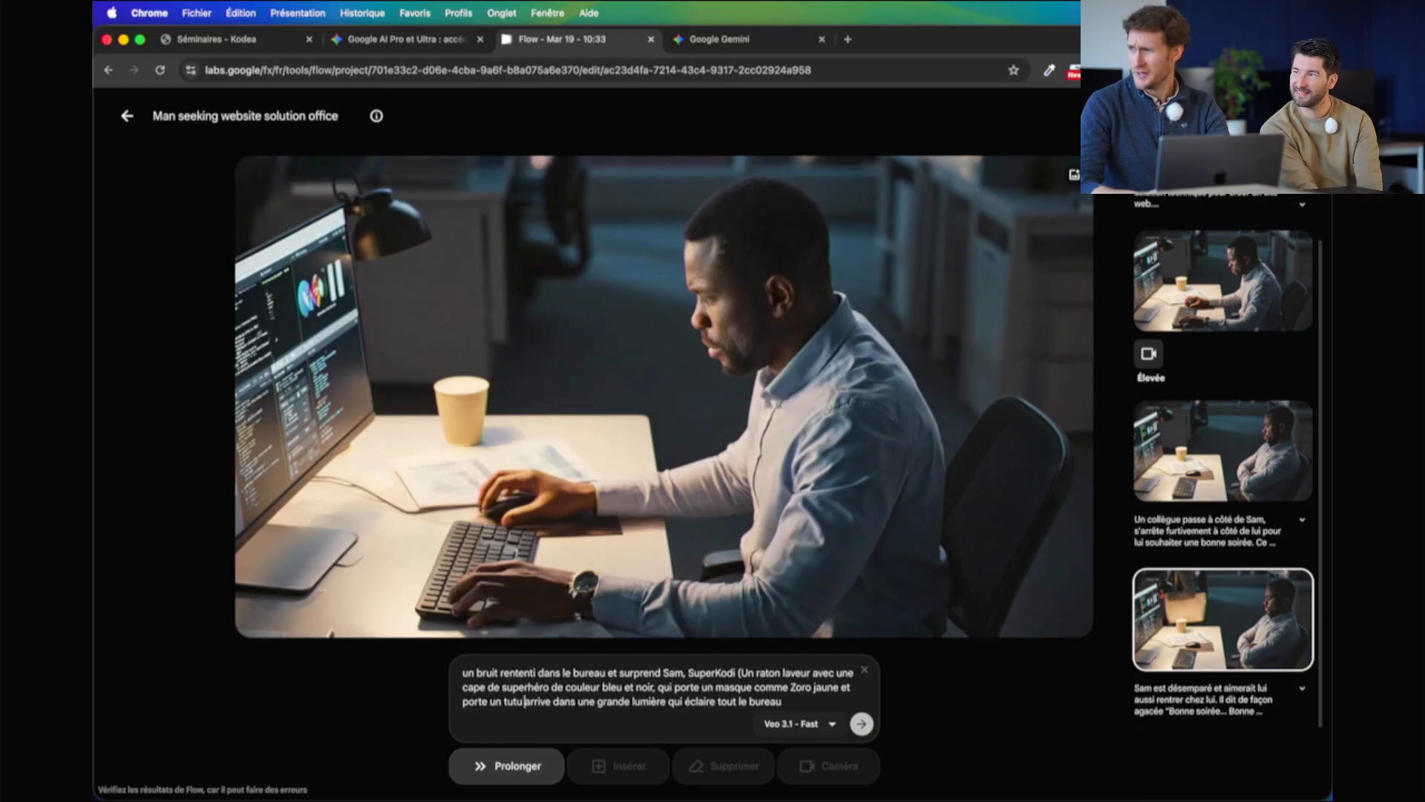
pyautogui.write('vert')
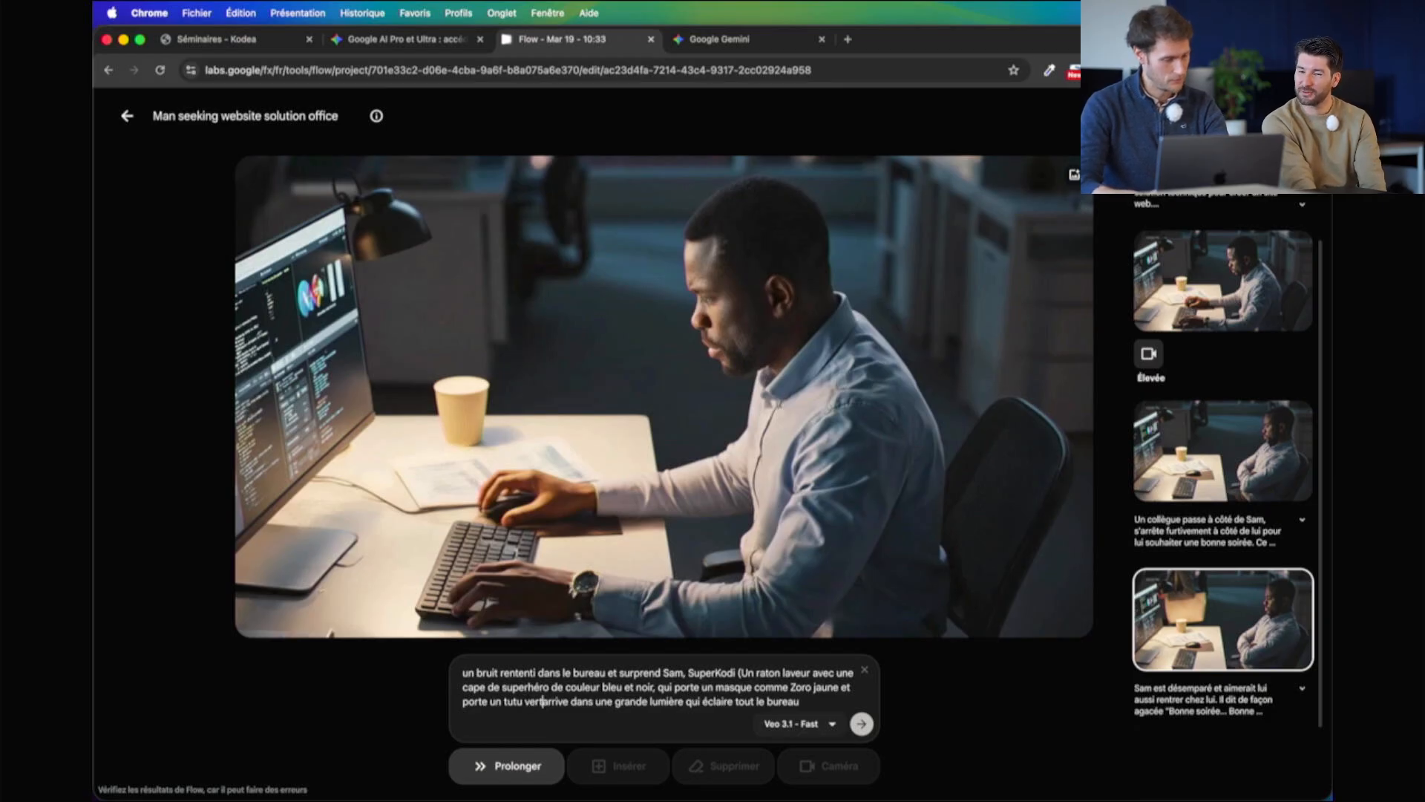
pyautogui.write(' tilleu')
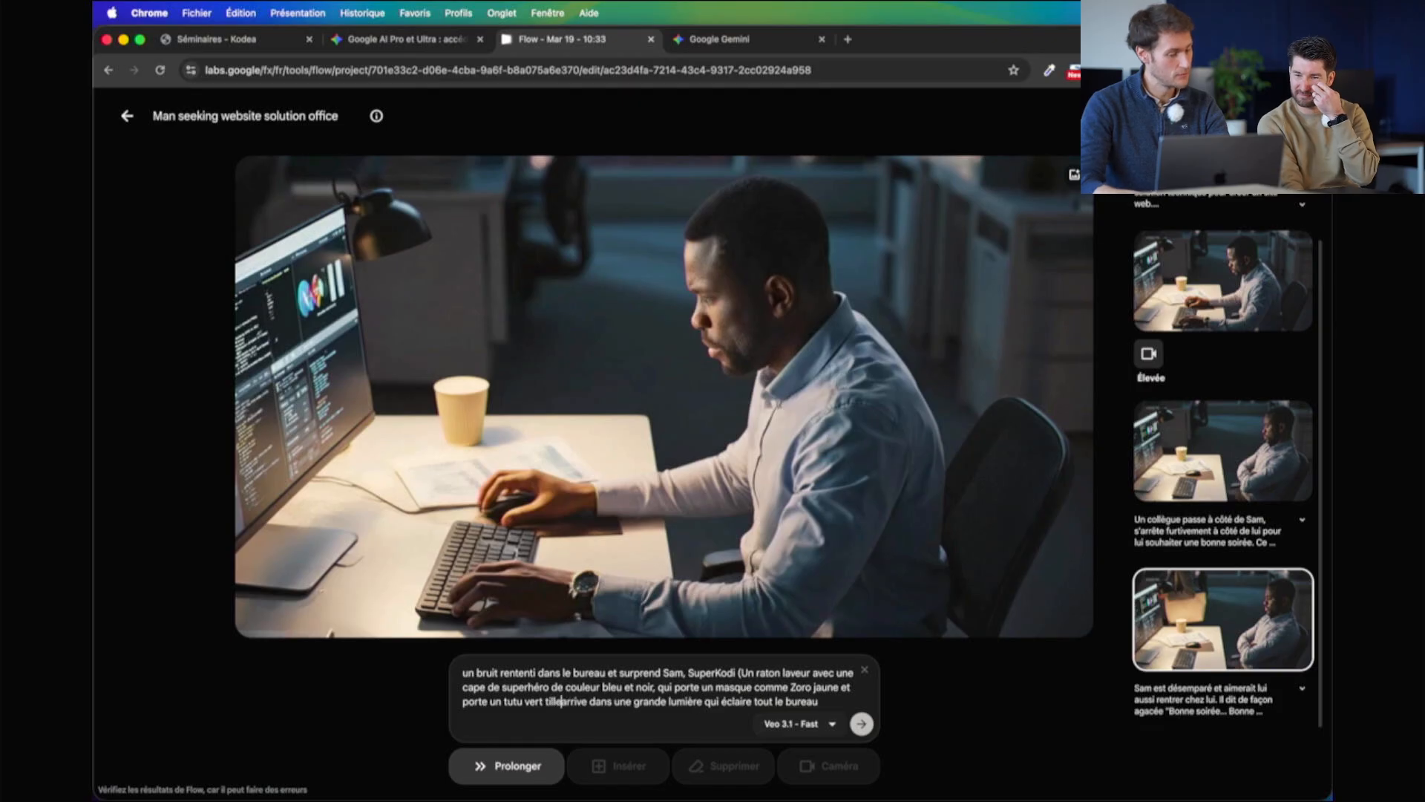
pyautogui.write('l)')
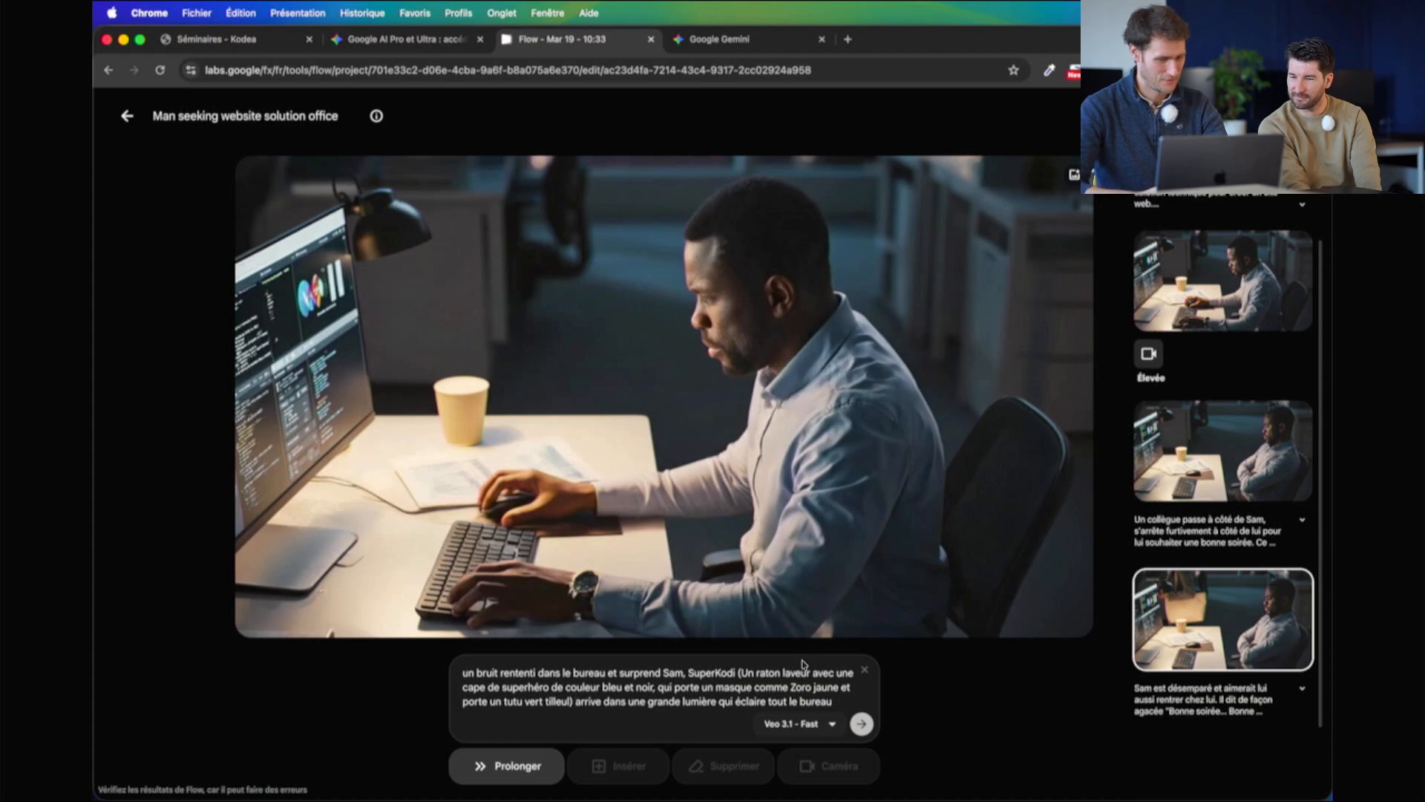
pyautogui.click(862, 725)
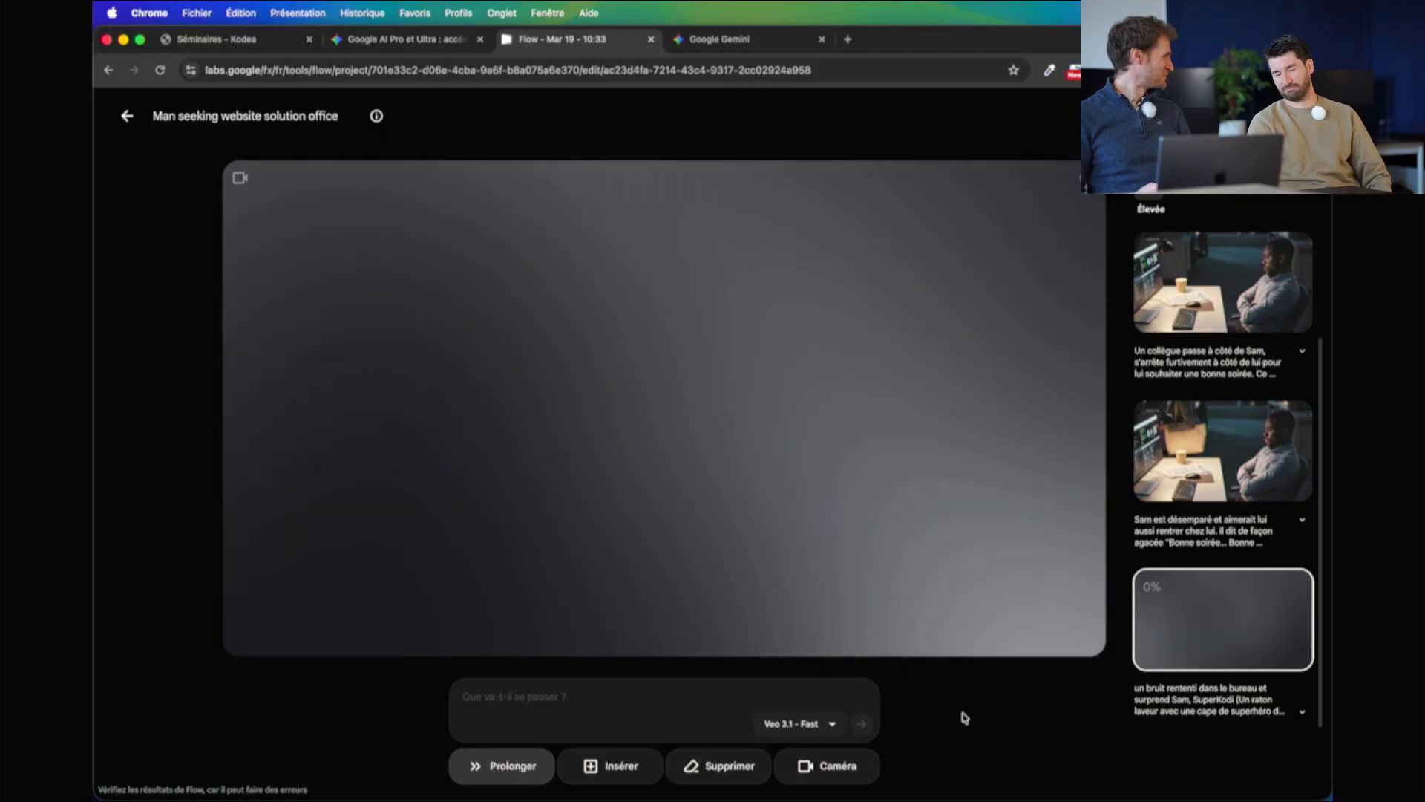
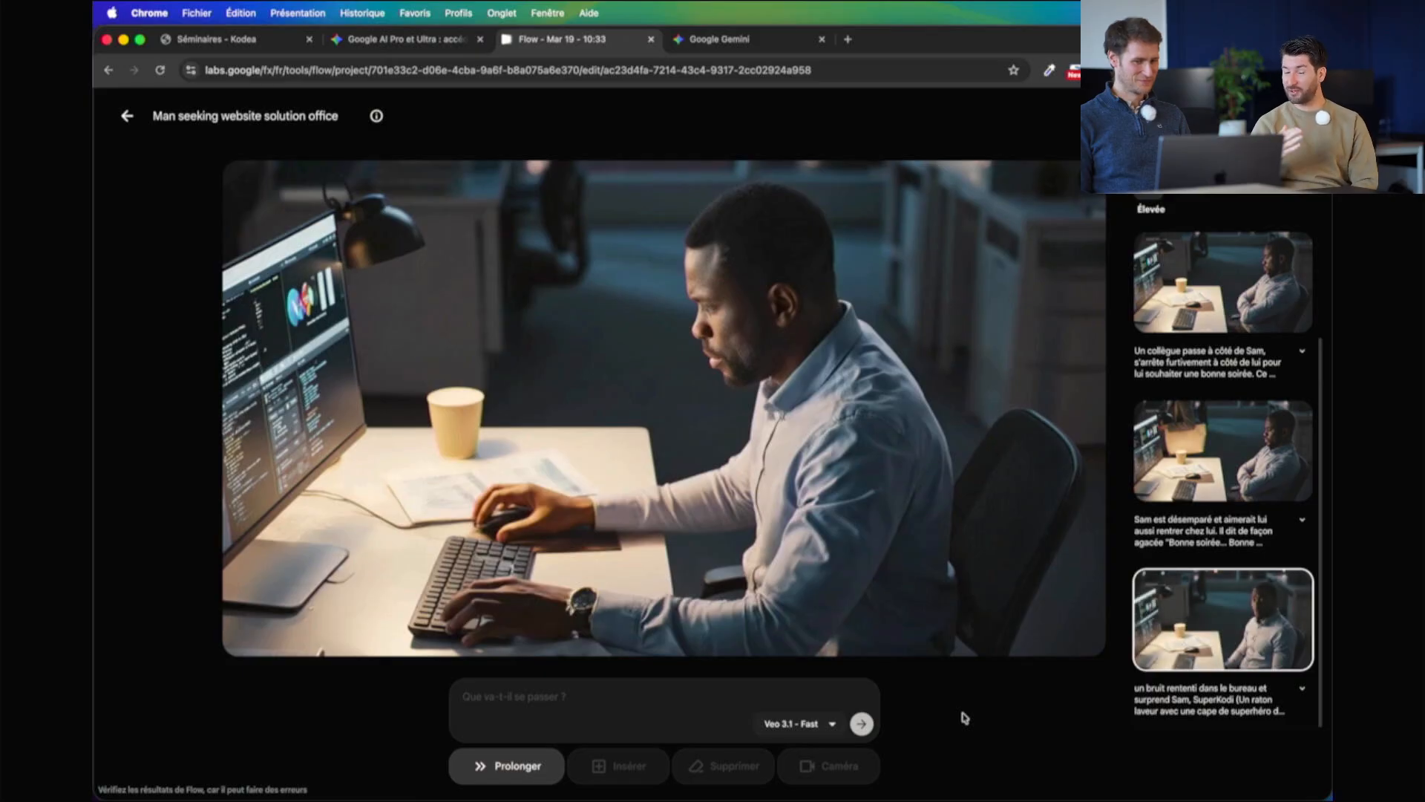
# Play the newly generated extension and skip to near its end to view SuperKodi's arrival
pyautogui.click(242, 637)
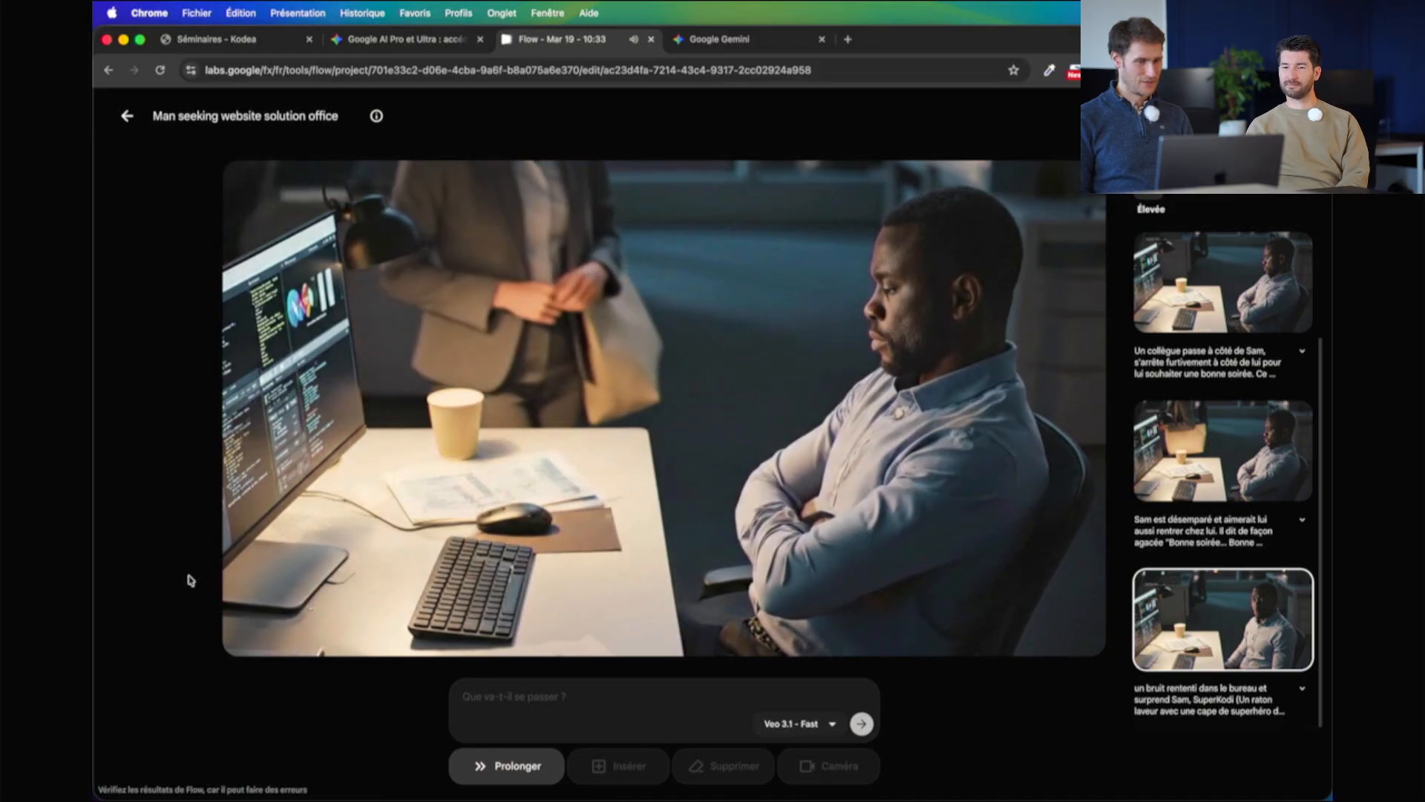
pyautogui.moveTo(257, 574)
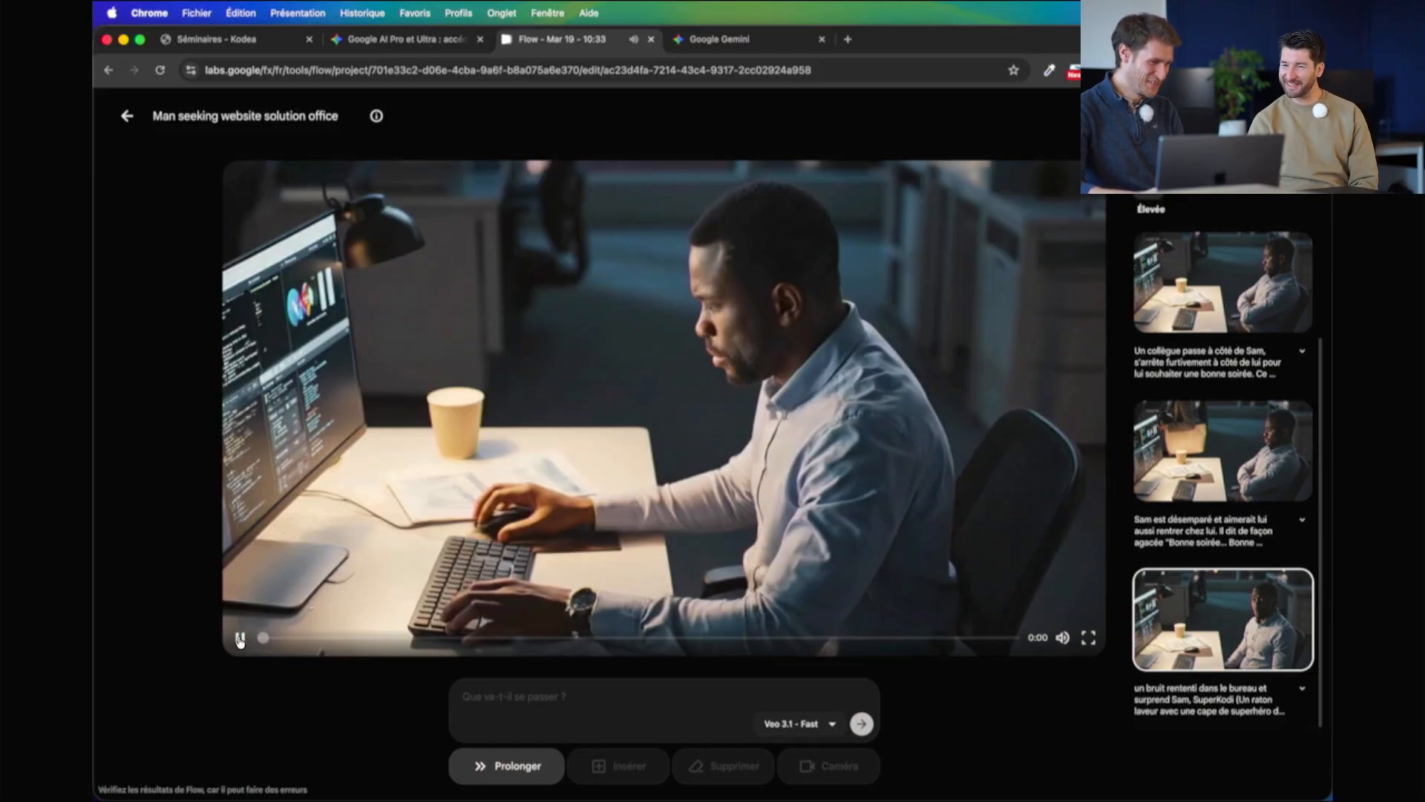
pyautogui.click(995, 639)
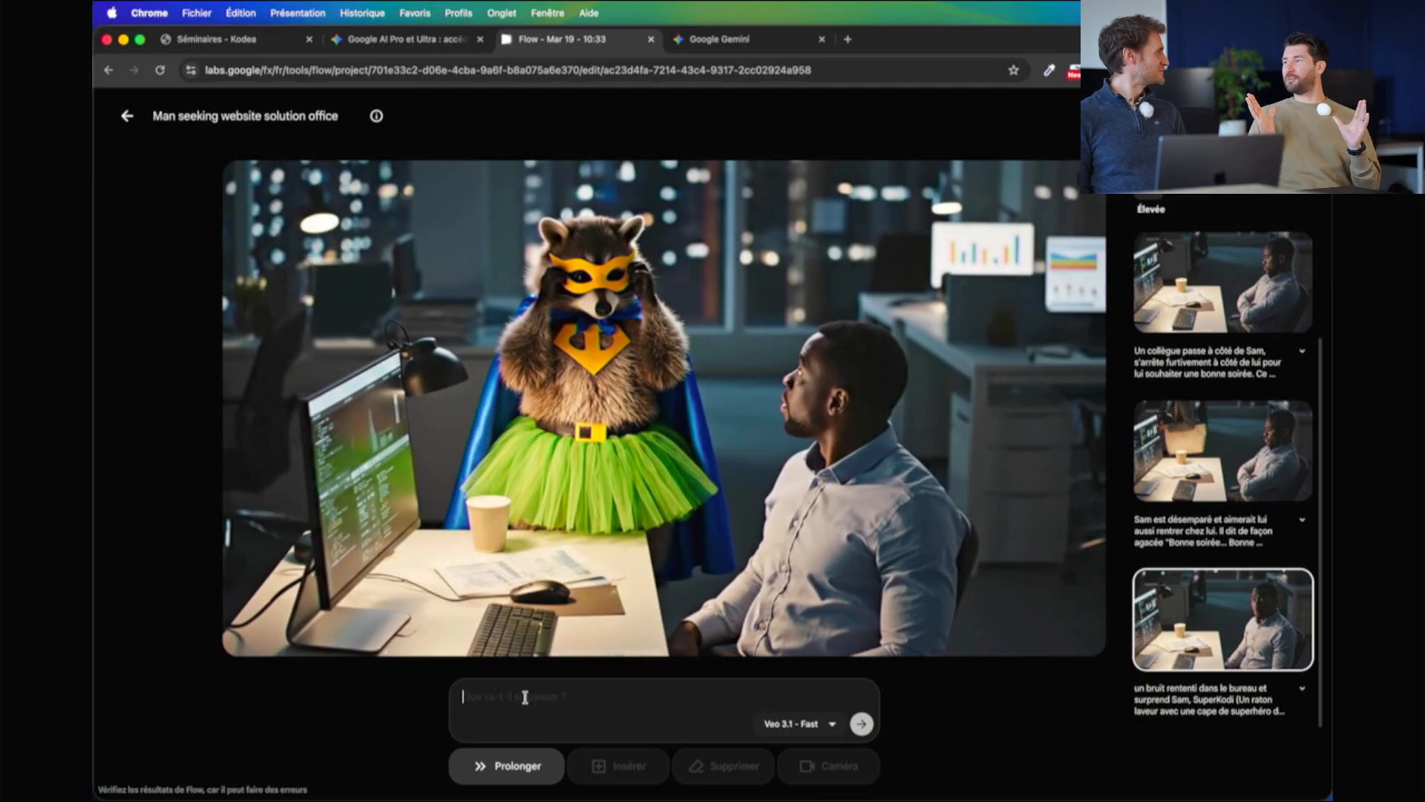
# Write the next extension prompt: SuperKodi s'adresse à Sam et lui dit "Et si tu te formais avec Kodea ? Tu rentrerai plus tôt le soir !"
pyautogui.moveTo(576, 379)
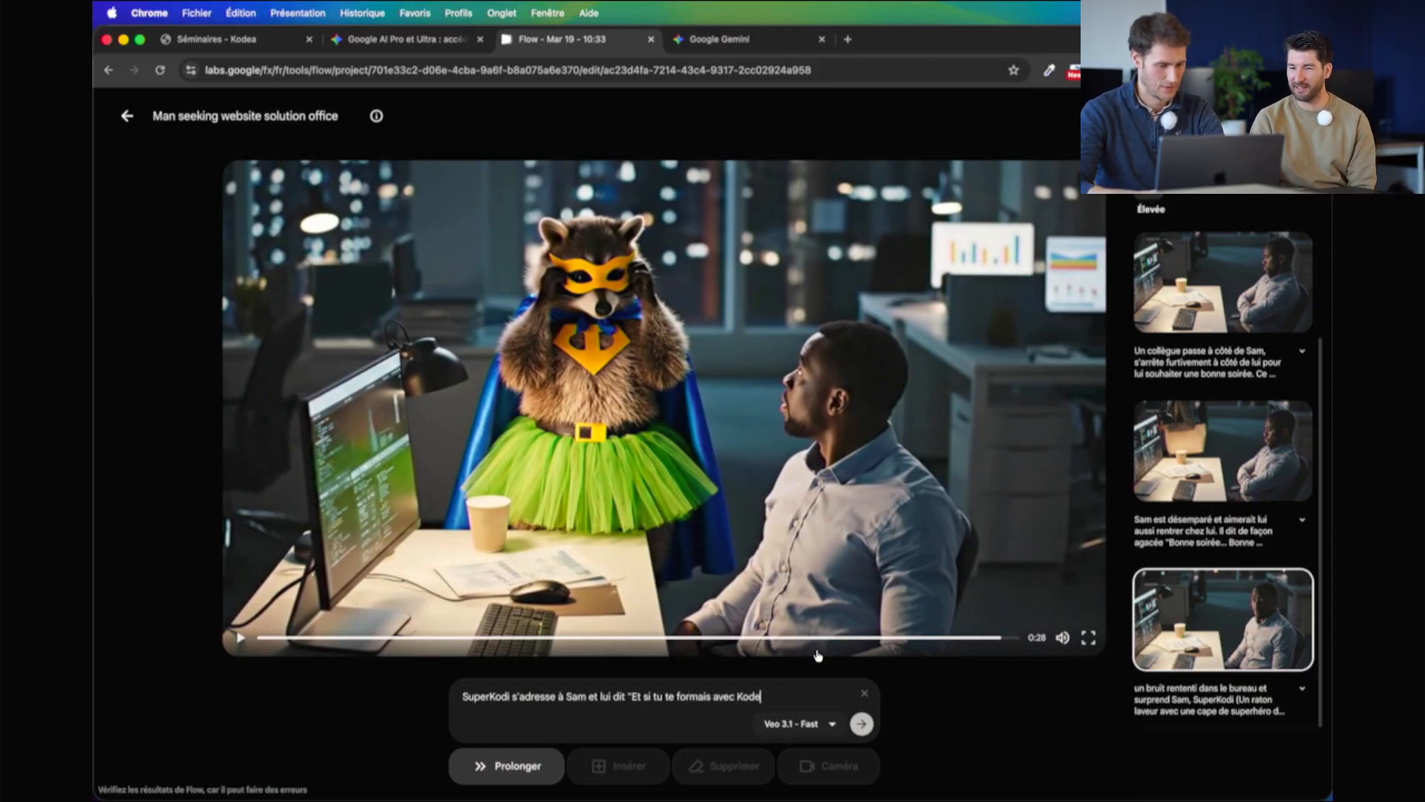
pyautogui.moveTo(770, 696); pyautogui.dragTo(739, 700)
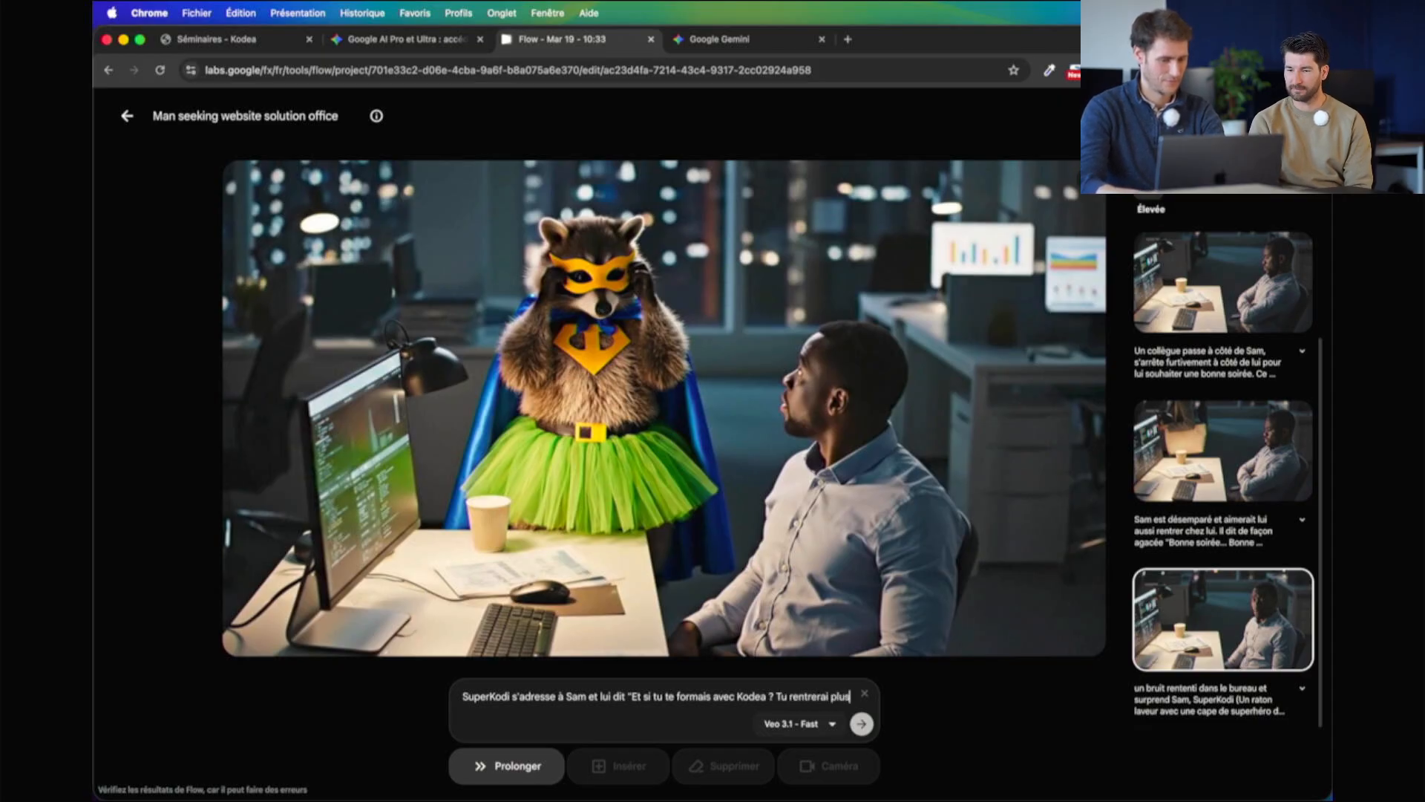
pyautogui.write('tôt le soir !')
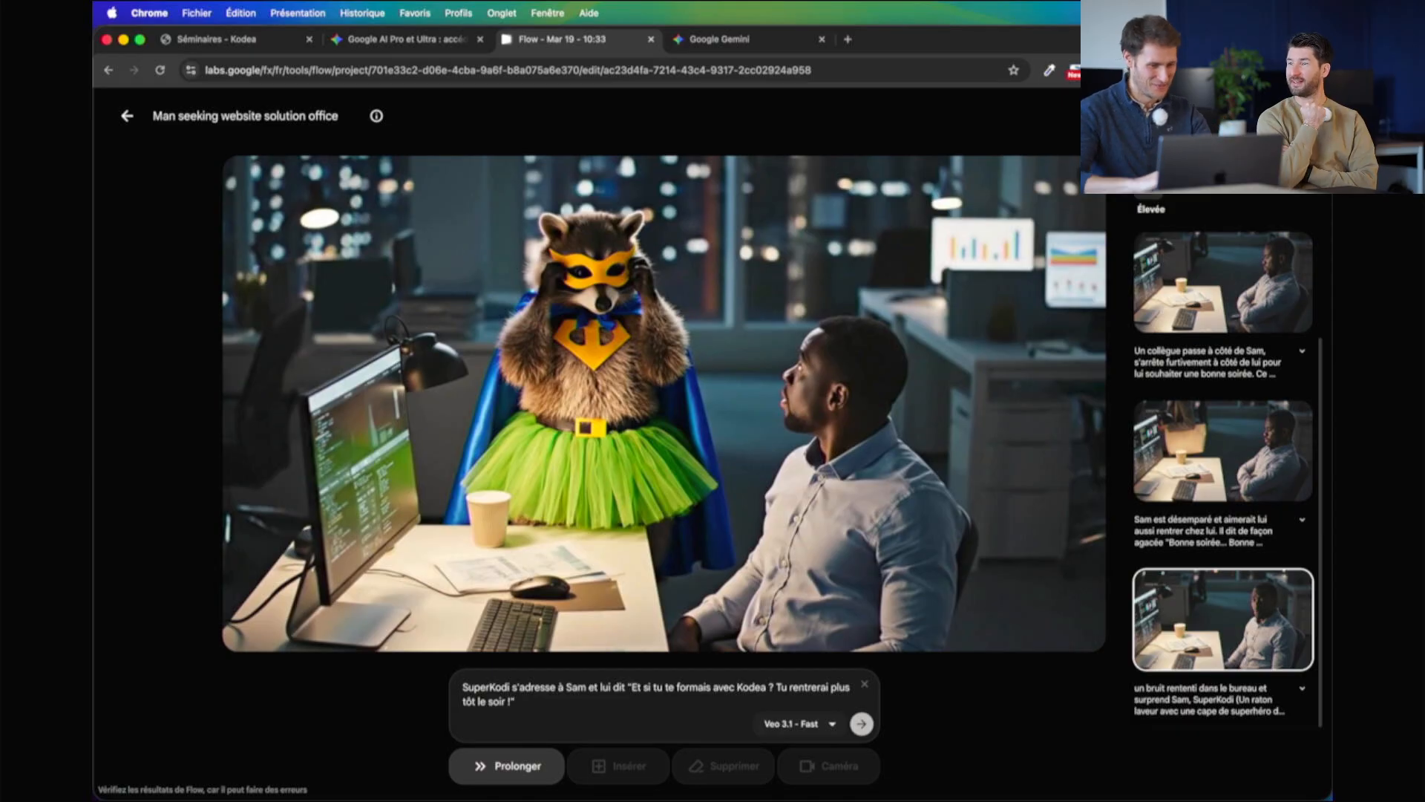
# Add "SuperKodi a une voix très grave et rassurante avec un accent Marseillais" to the prompt and generate the extension
pyautogui.write('. S')
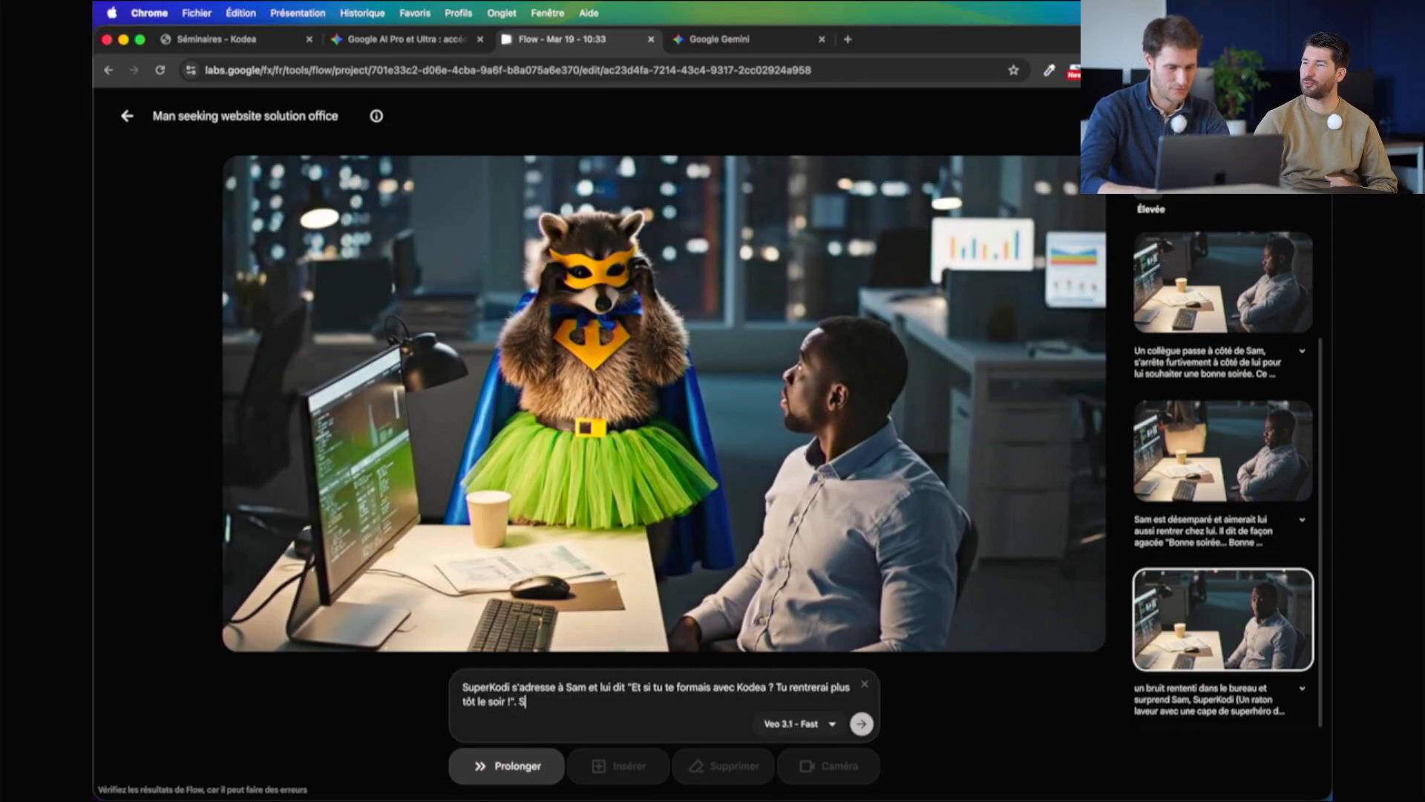
pyautogui.write('uperKo')
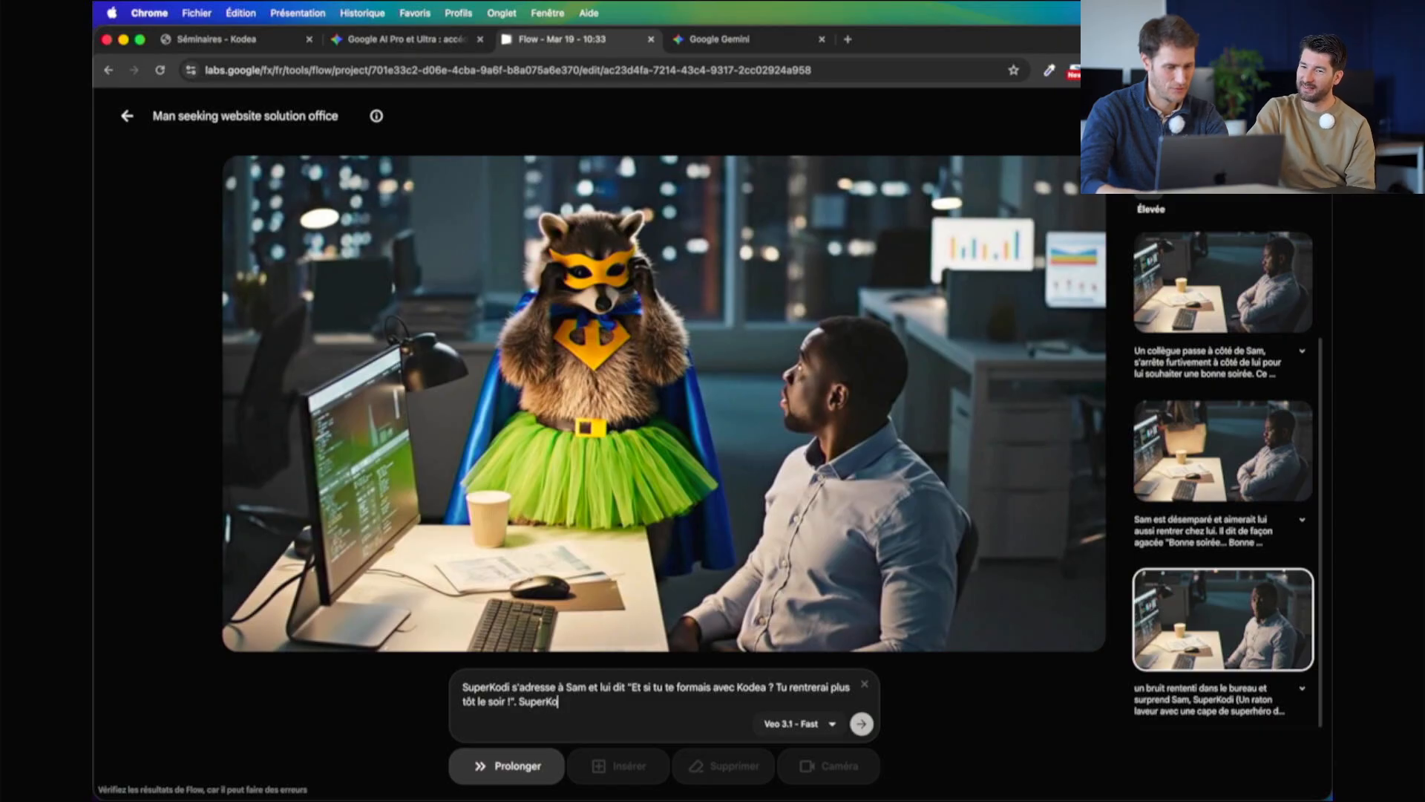
pyautogui.write('di a une voix très grave')
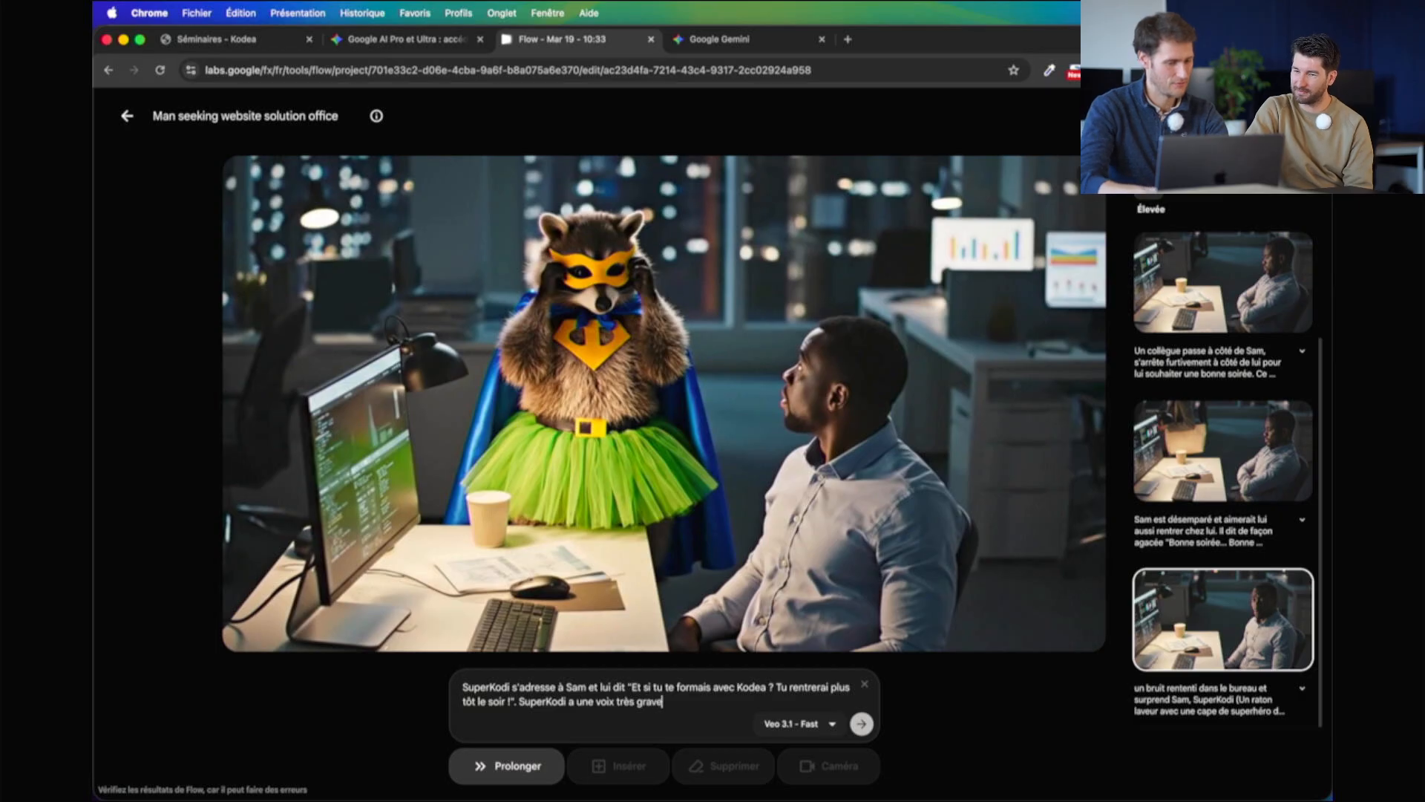
pyautogui.write(' et rassurante avec un accent')
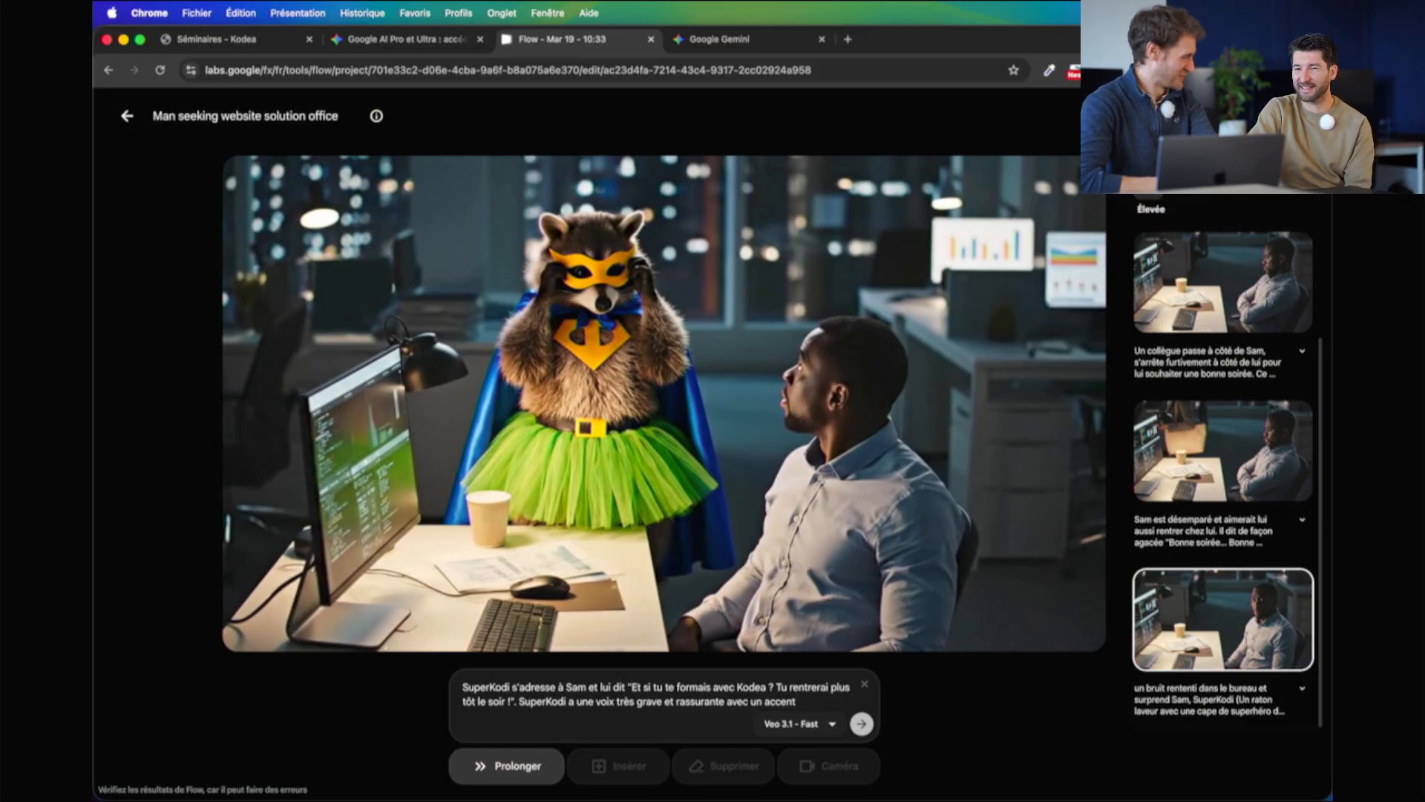
pyautogui.write('arseillais')
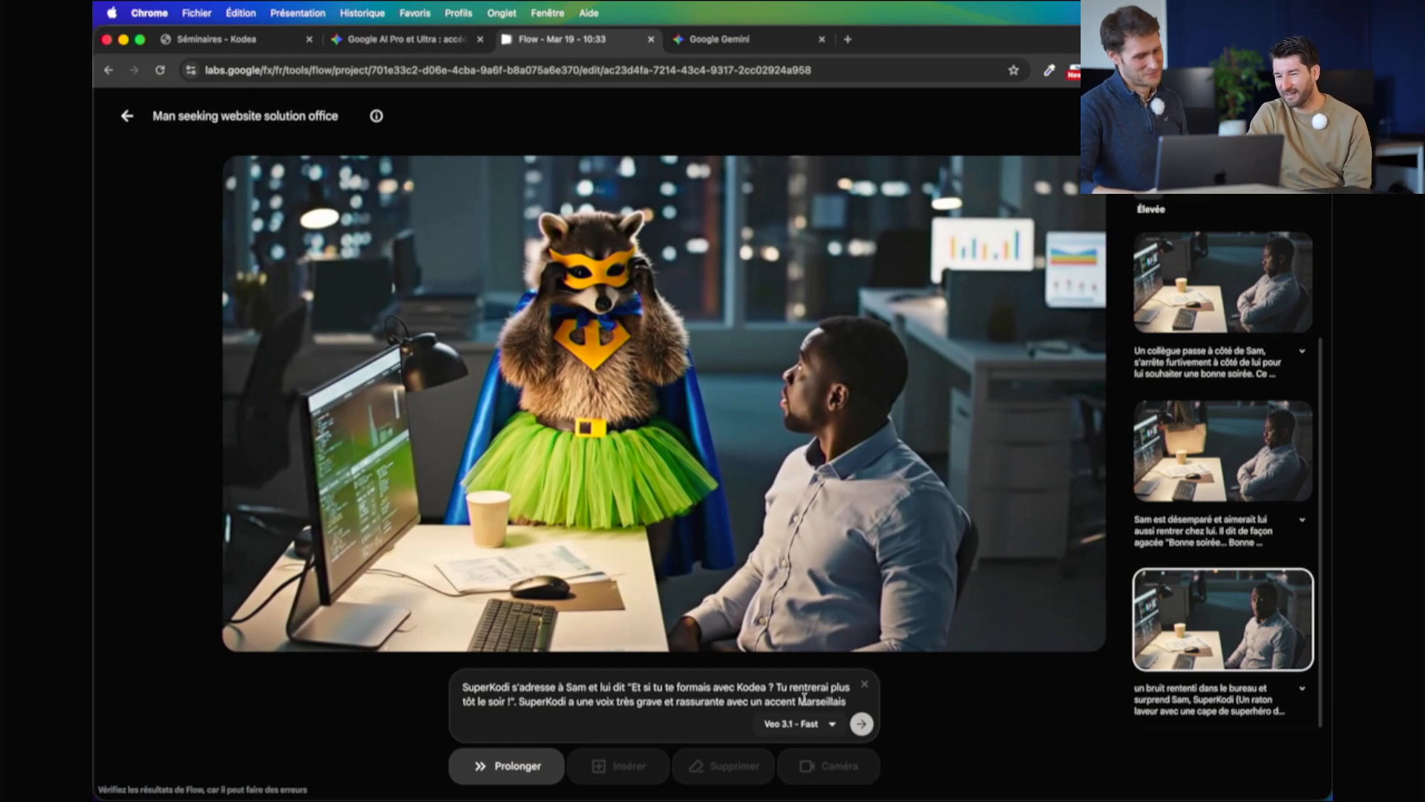
pyautogui.click(862, 725)
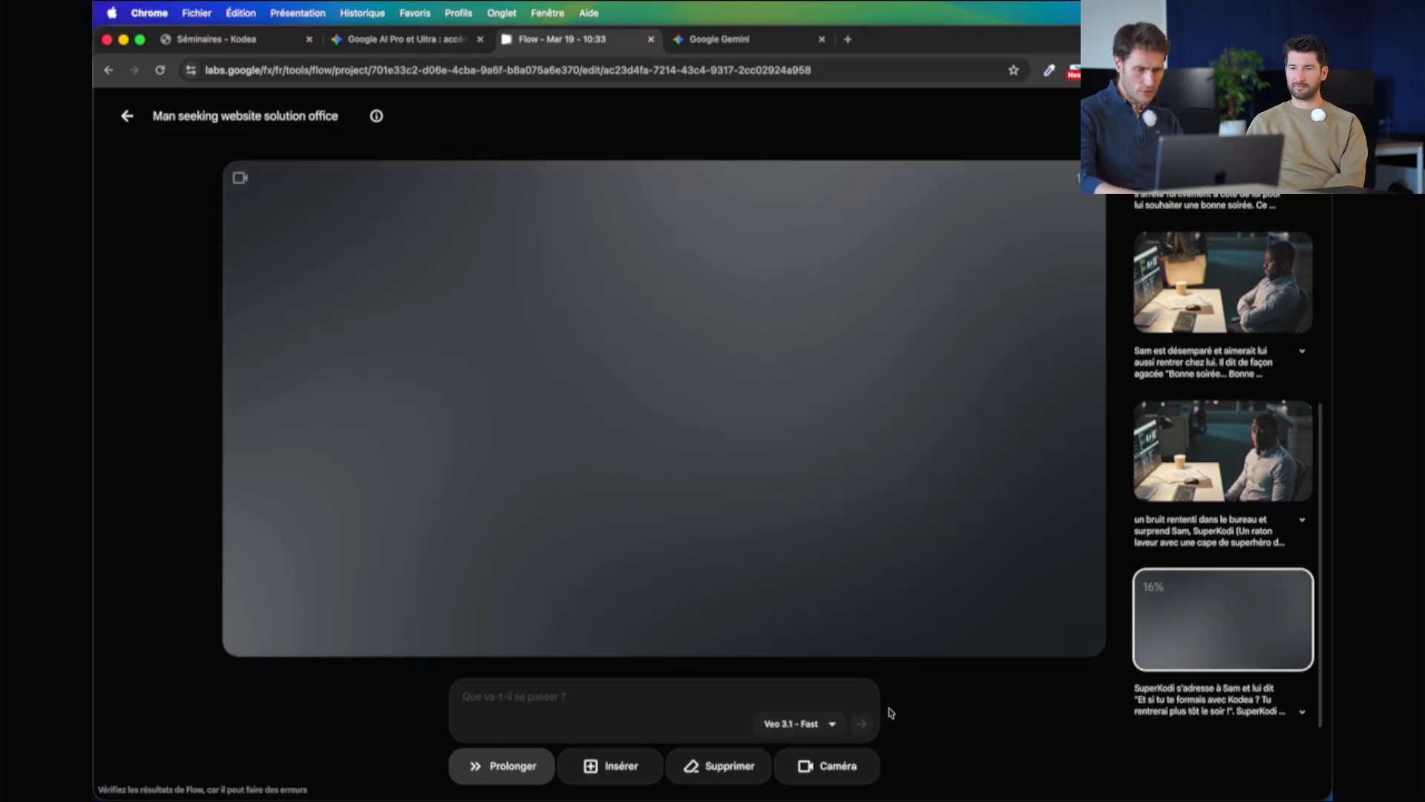
# Check the credit cost of a Veo 3.1 - Fast generation, compare monthly AI credits across the Google AI subscription plans, and return to Flow
pyautogui.click(816, 725)
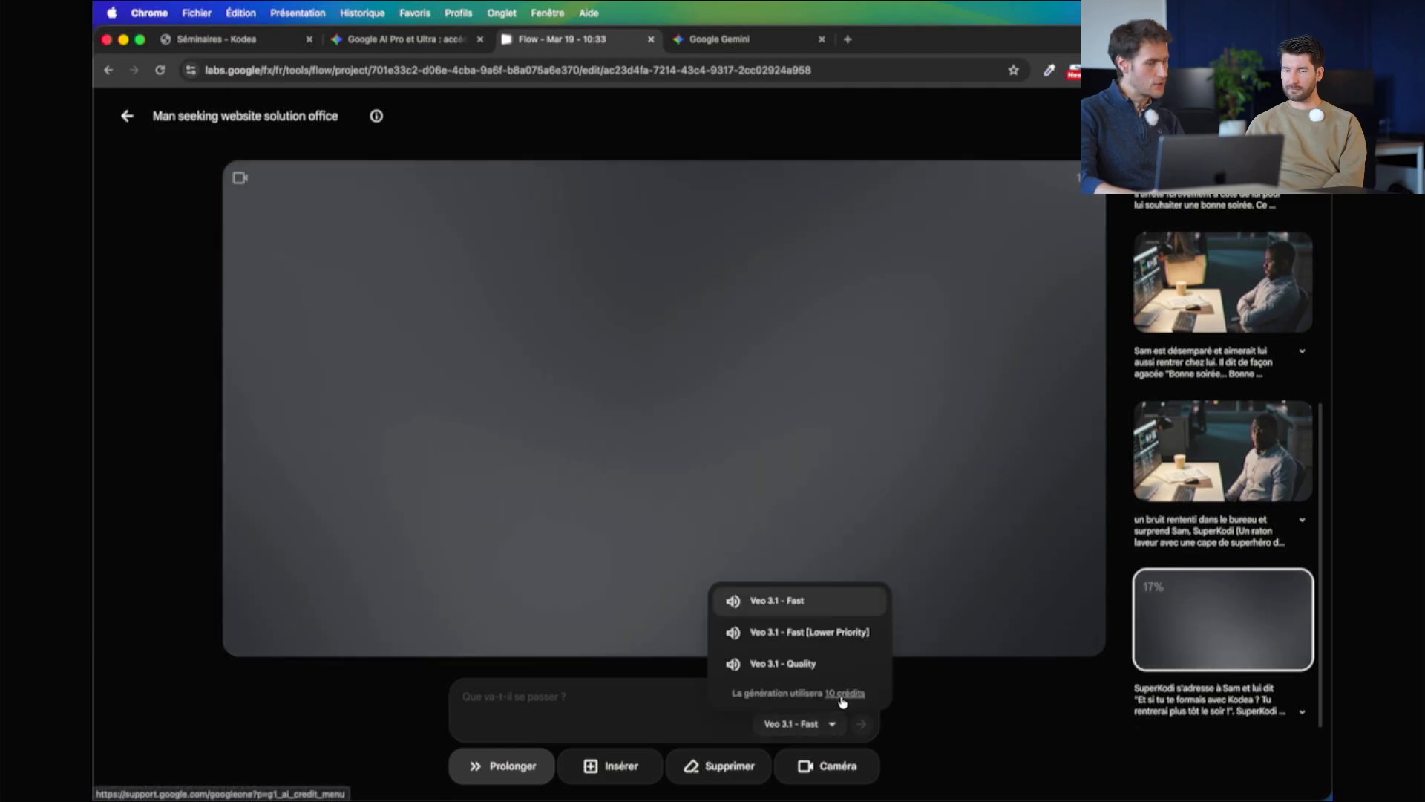
pyautogui.click(964, 712)
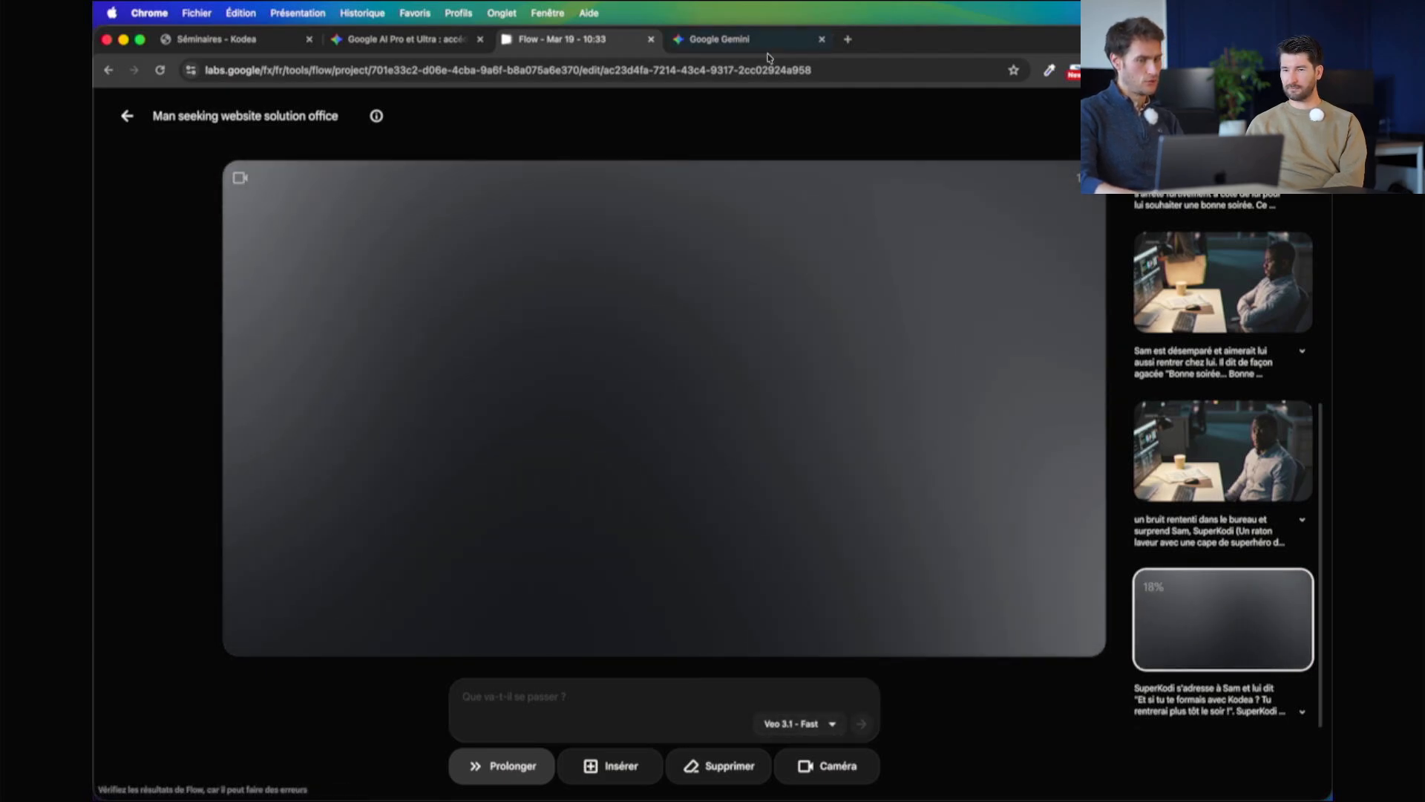
pyautogui.click(747, 43)
pyautogui.click(399, 43)
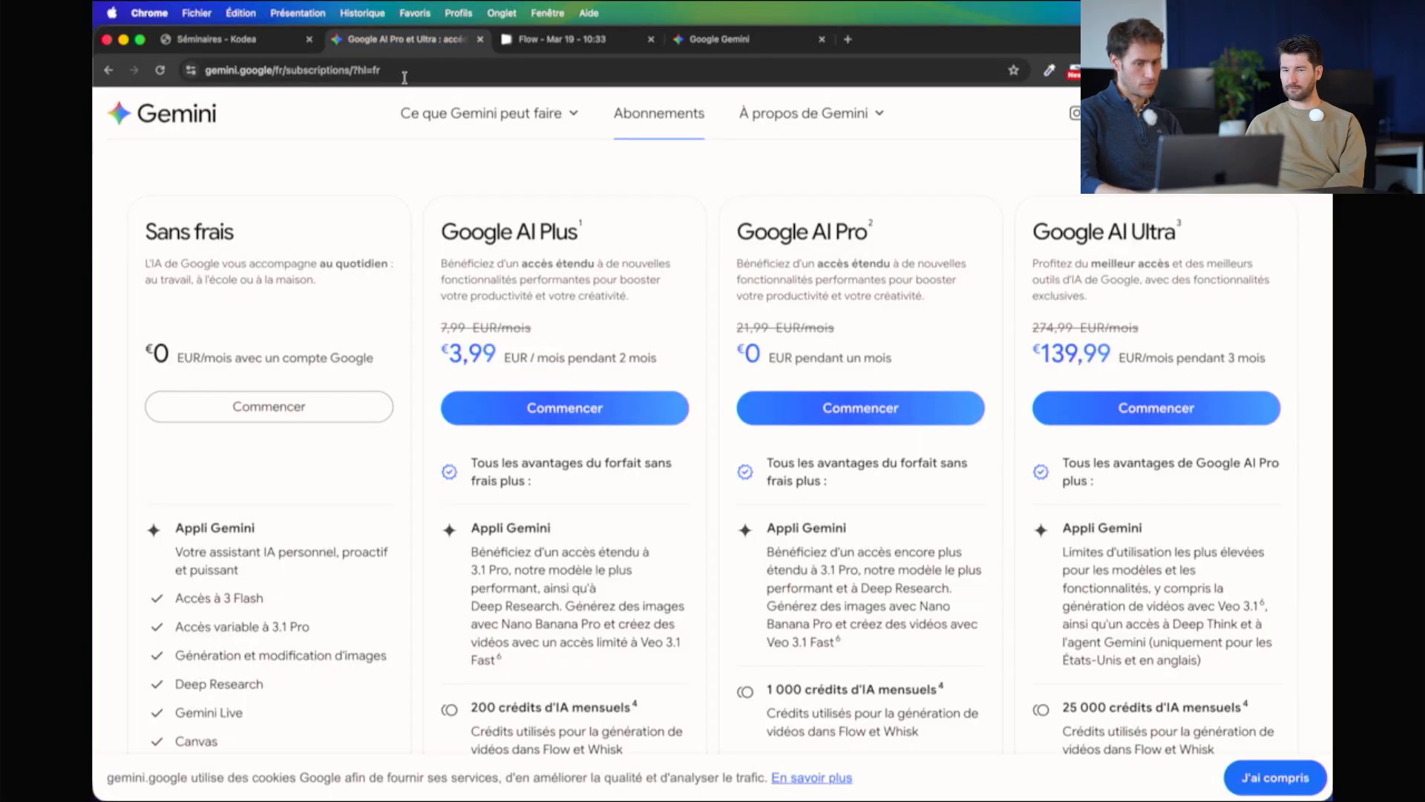
pyautogui.scroll(-3, 781, 550)
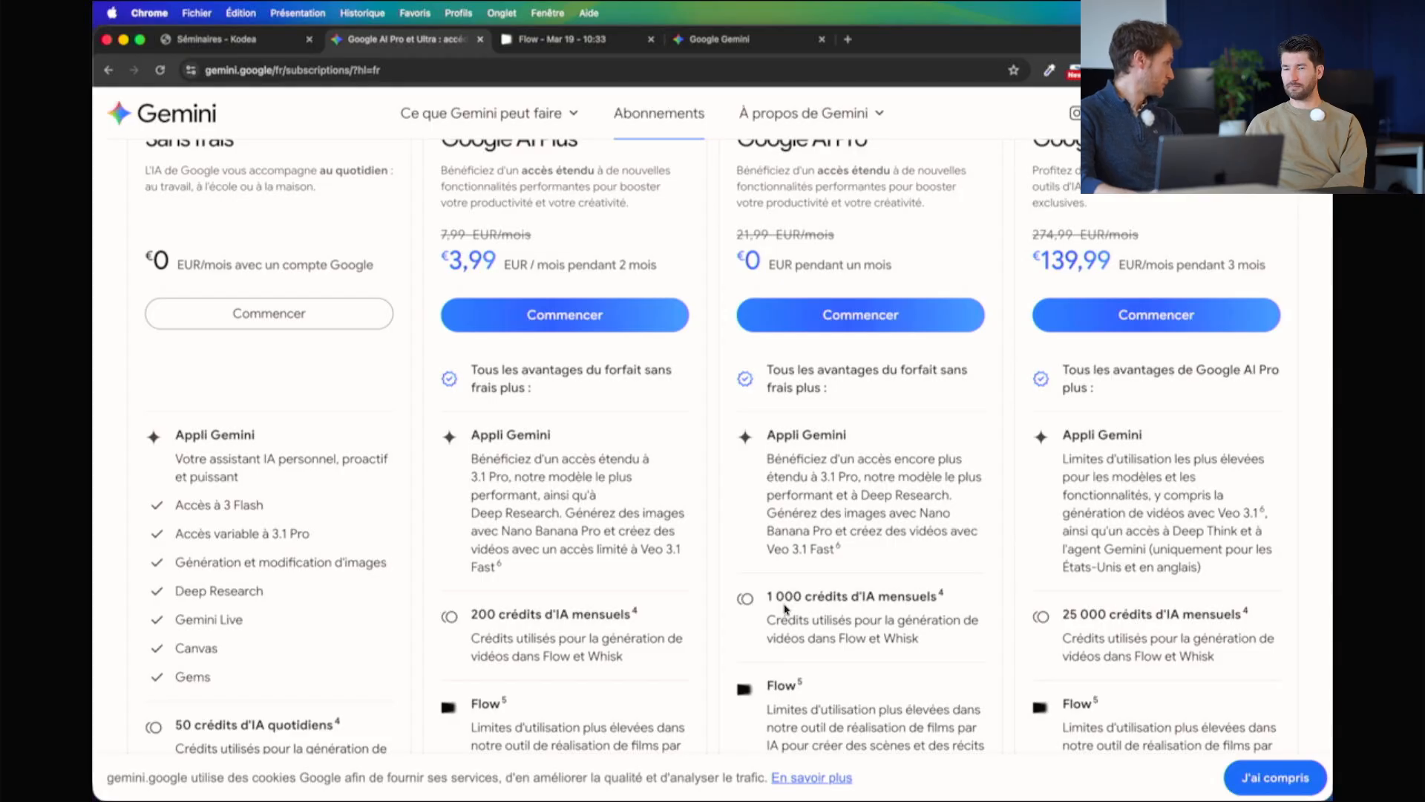
pyautogui.click(747, 43)
pyautogui.click(401, 39)
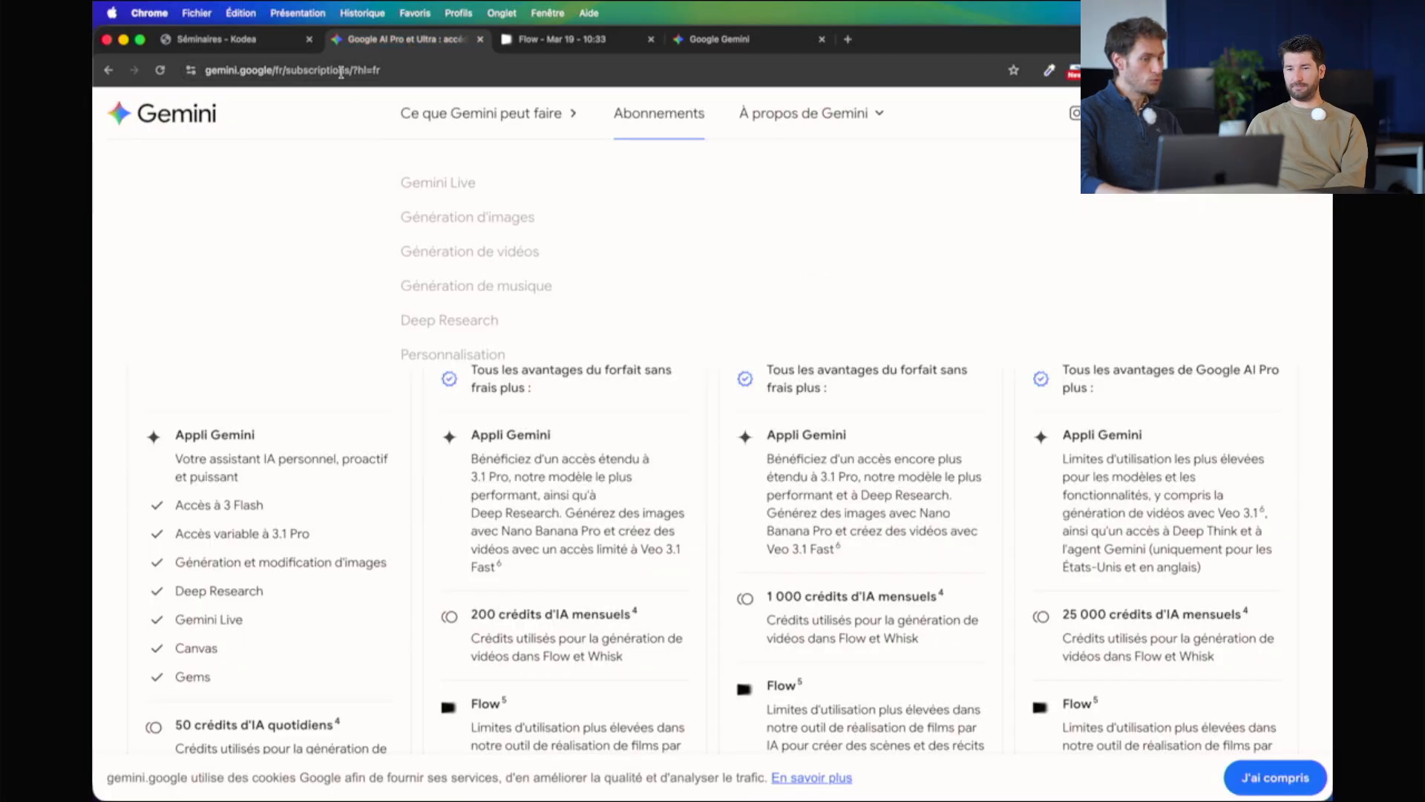
pyautogui.click(534, 41)
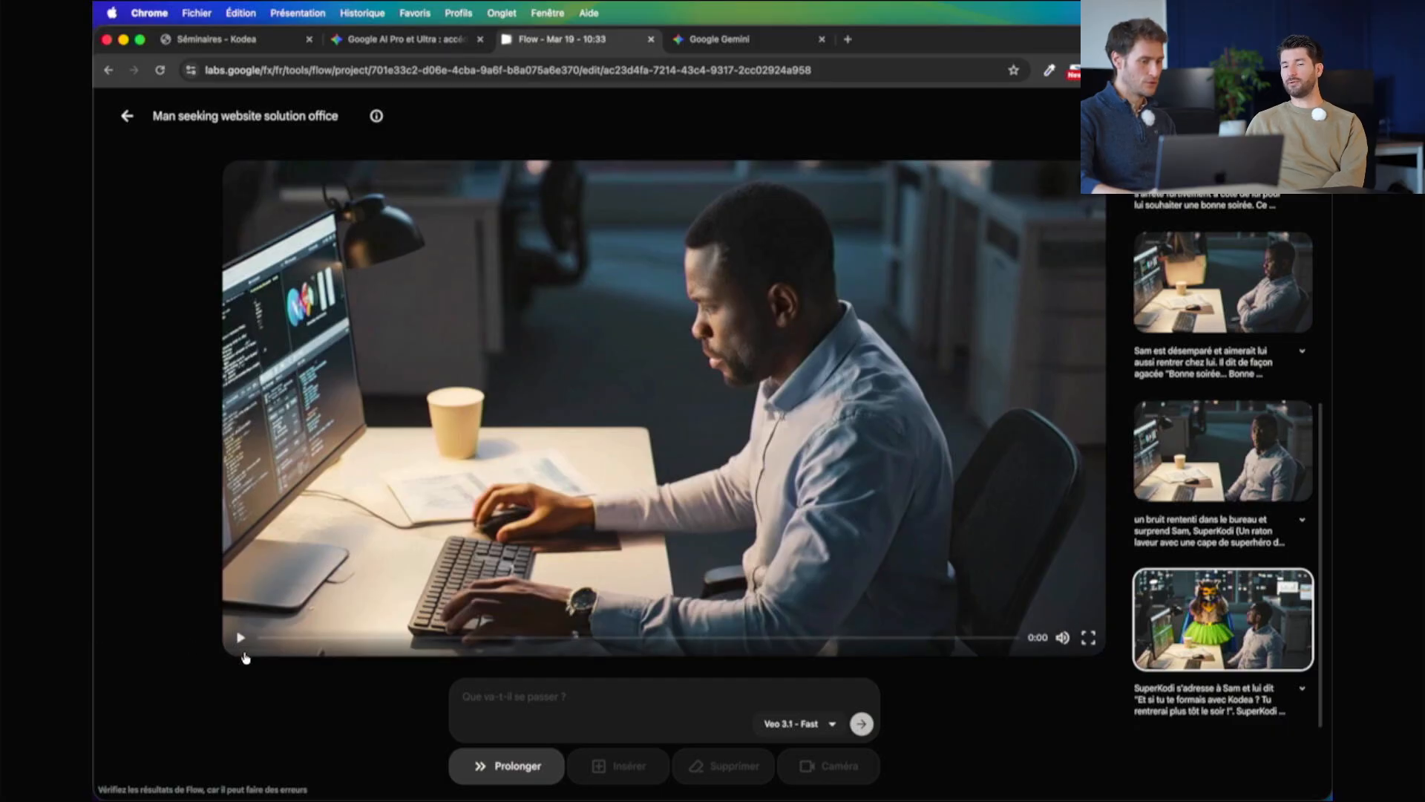
# Play the extended video and skip ahead to the scene where SuperKodi speaks to Sam
pyautogui.moveTo(271, 556)
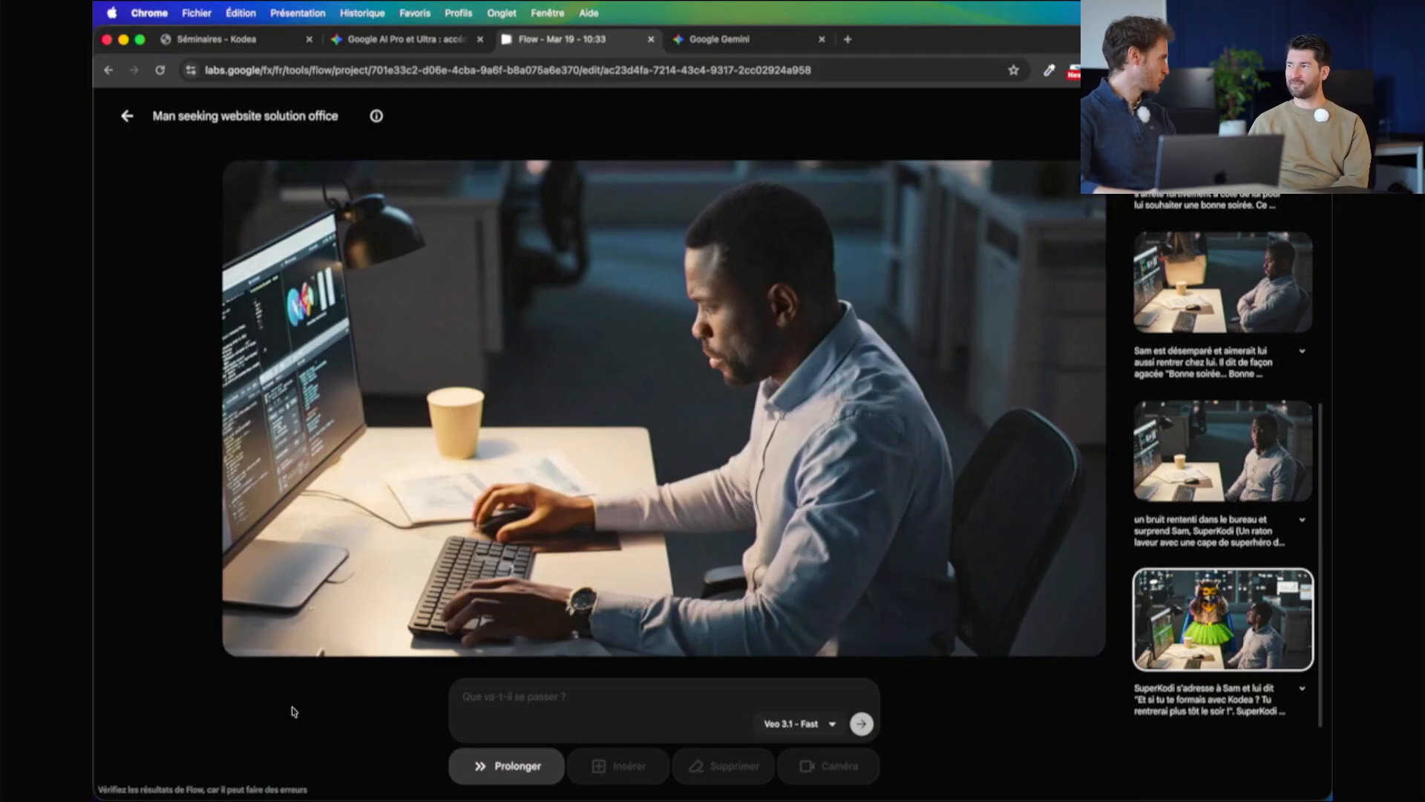
pyautogui.moveTo(248, 635)
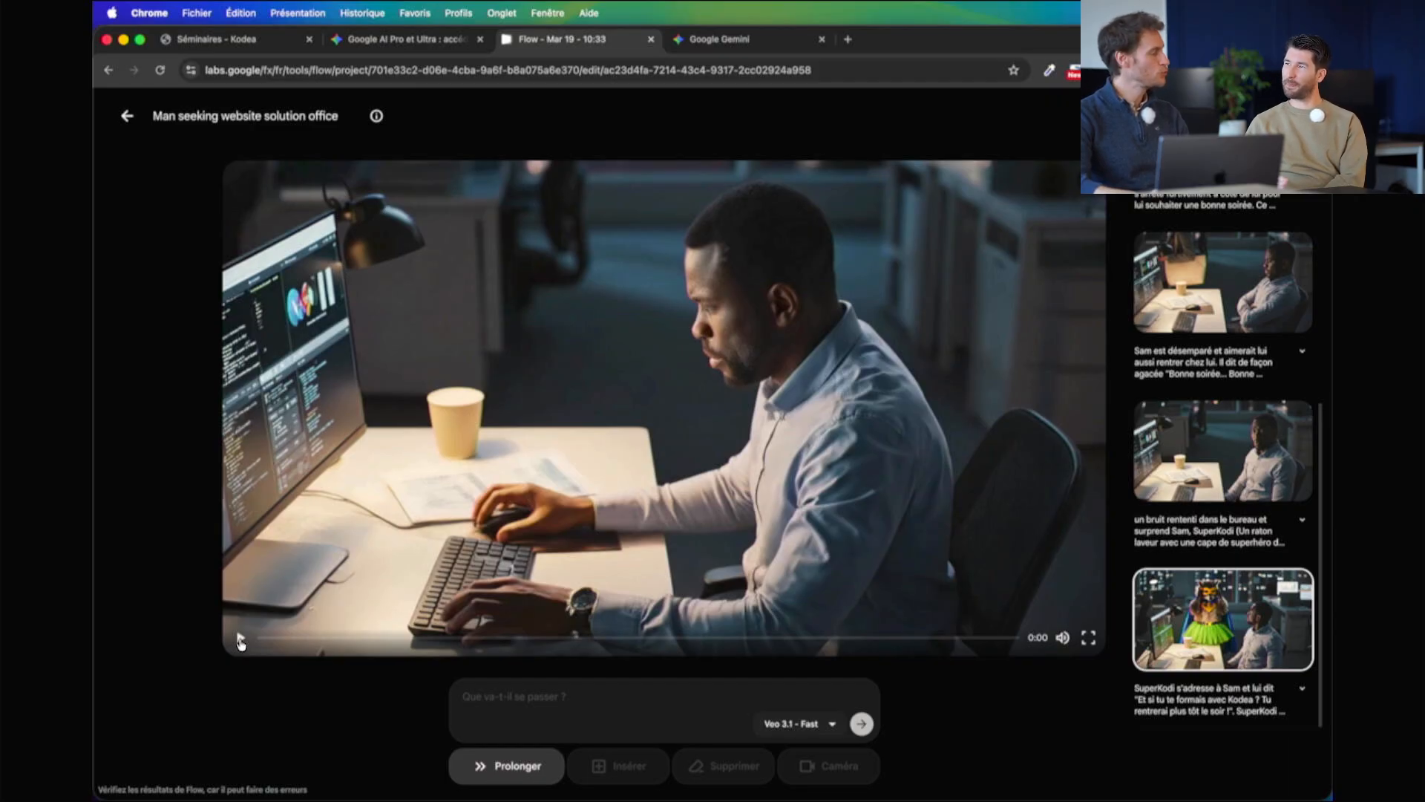
pyautogui.click(240, 641)
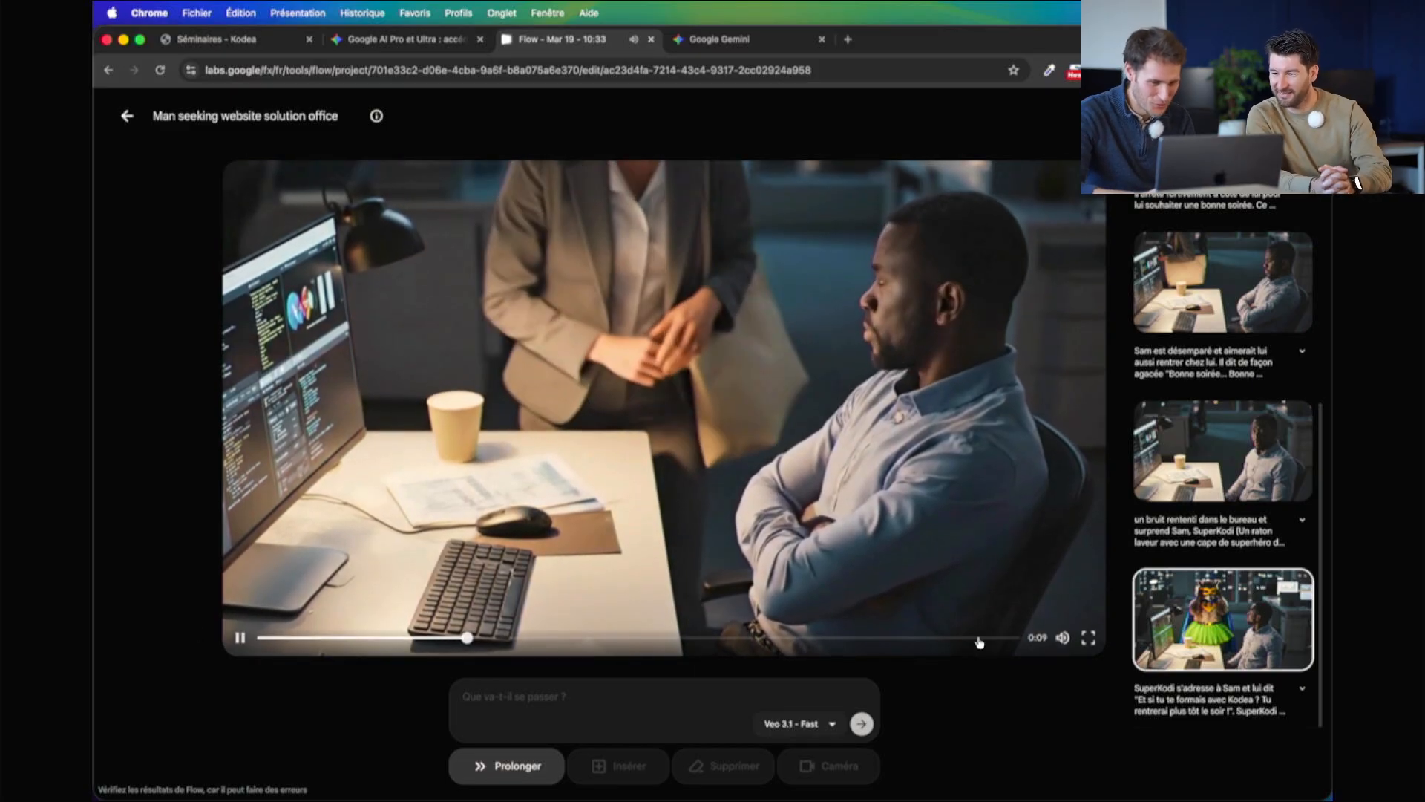
pyautogui.click(979, 638)
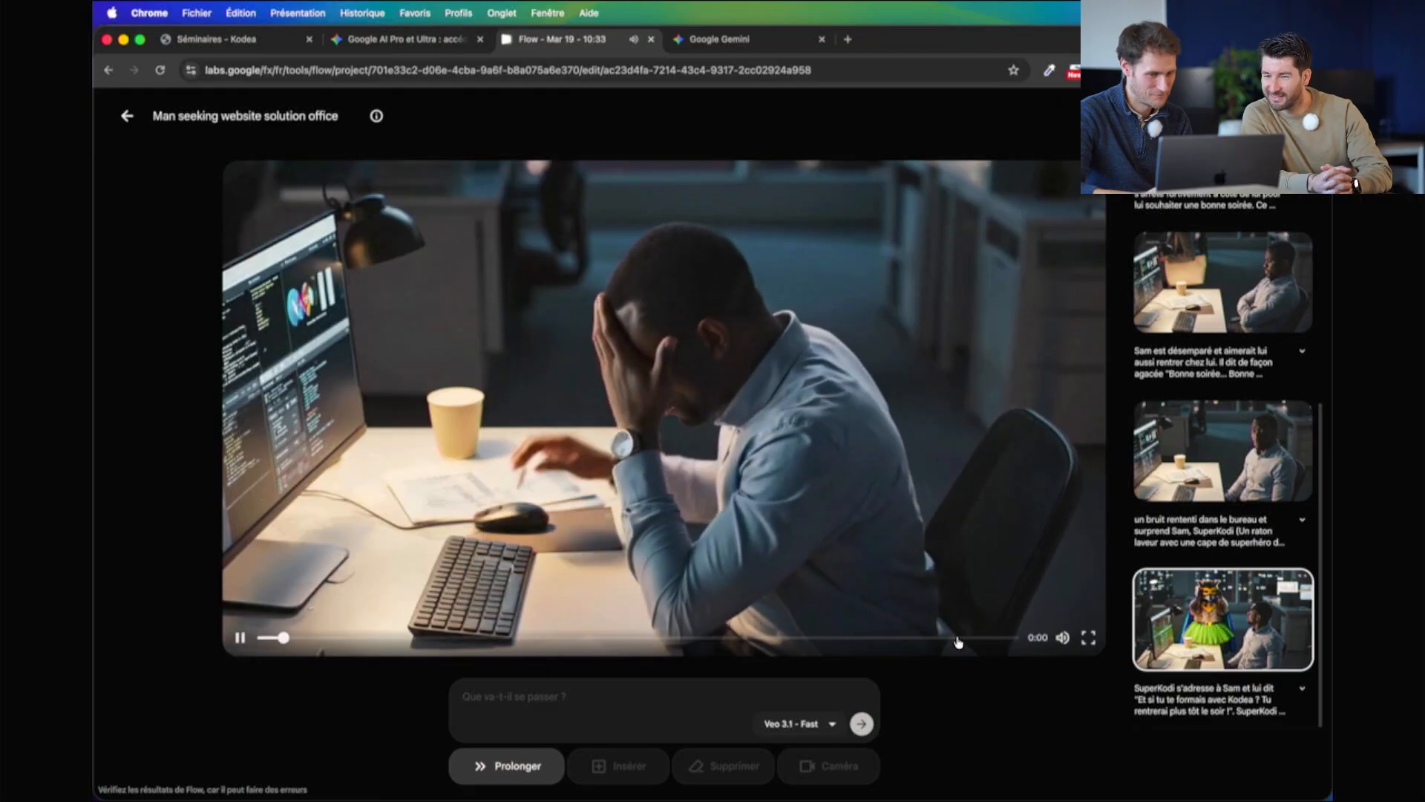
pyautogui.click(957, 640)
pyautogui.click(932, 639)
pyautogui.click(922, 639)
pyautogui.click(898, 639)
pyautogui.click(888, 639)
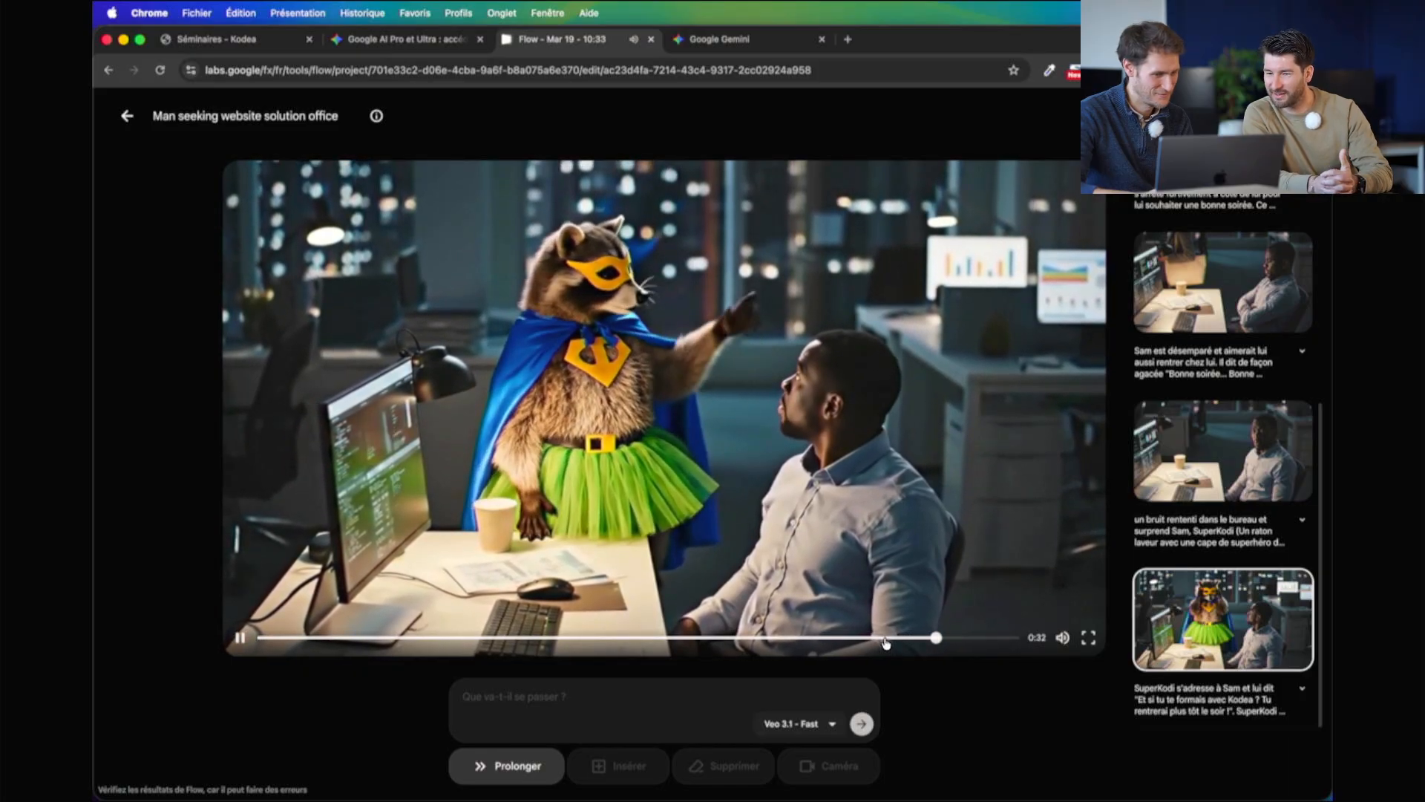
pyautogui.click(875, 639)
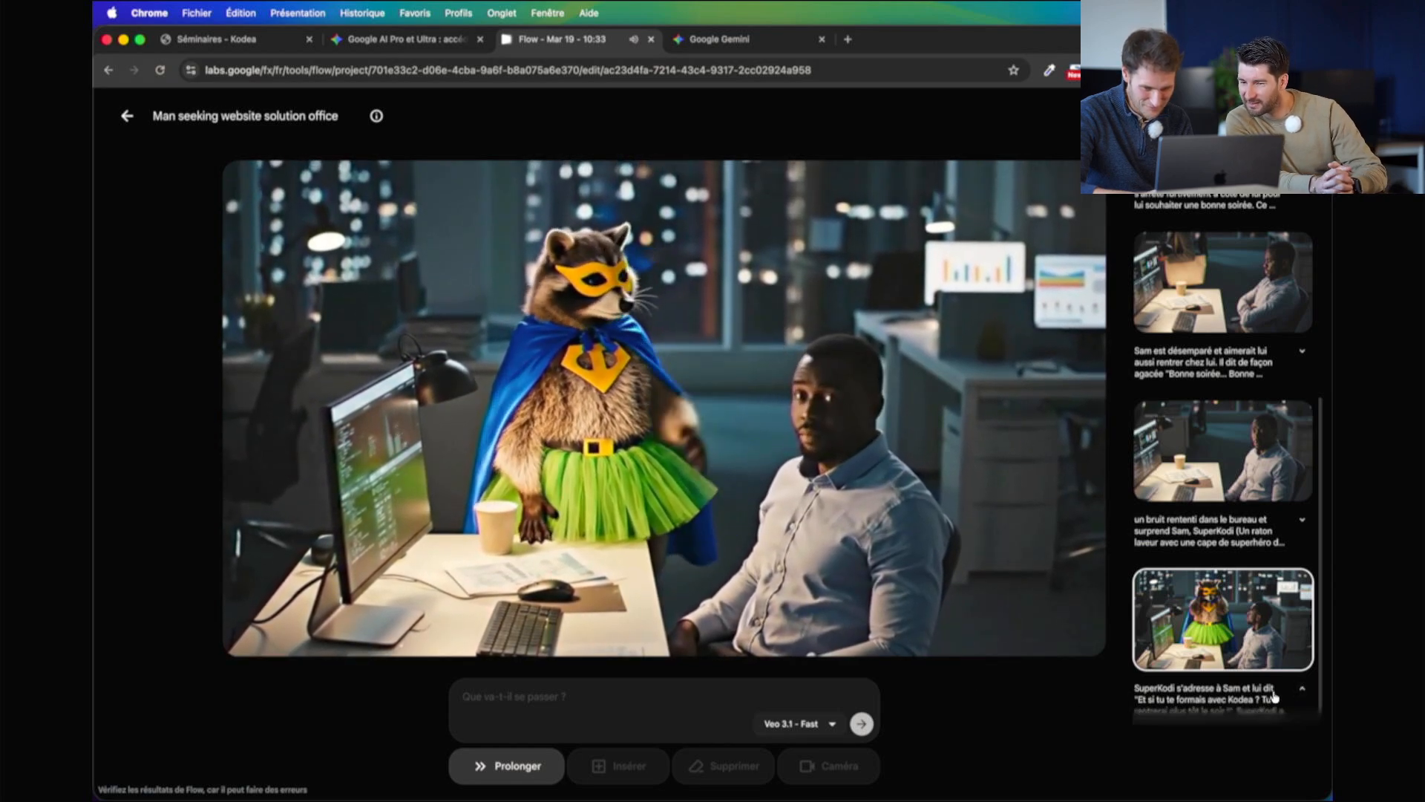
# Expand the full prompt of the newest extension and replay the video to check SuperKodi's dialogue
pyautogui.click(1301, 688)
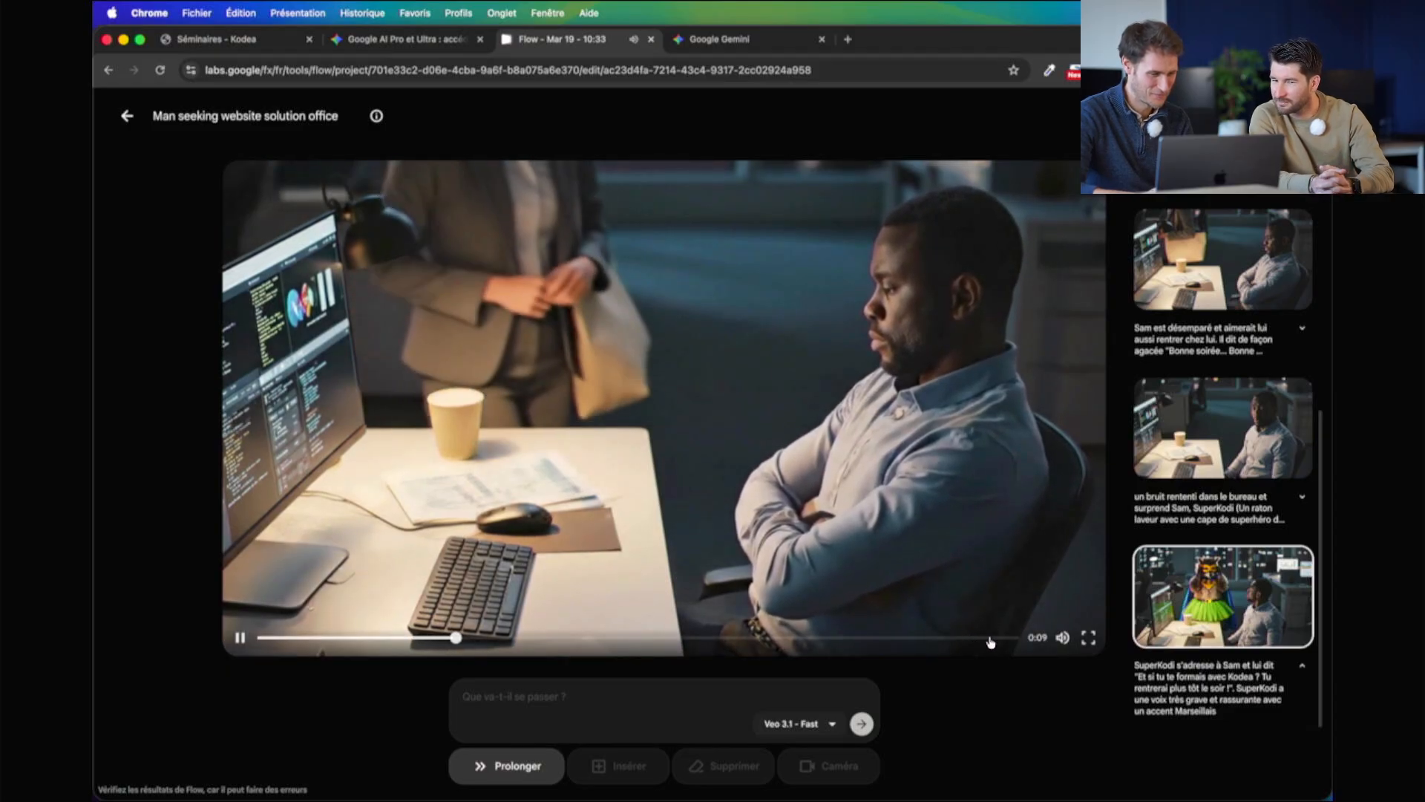
pyautogui.moveTo(1087, 642)
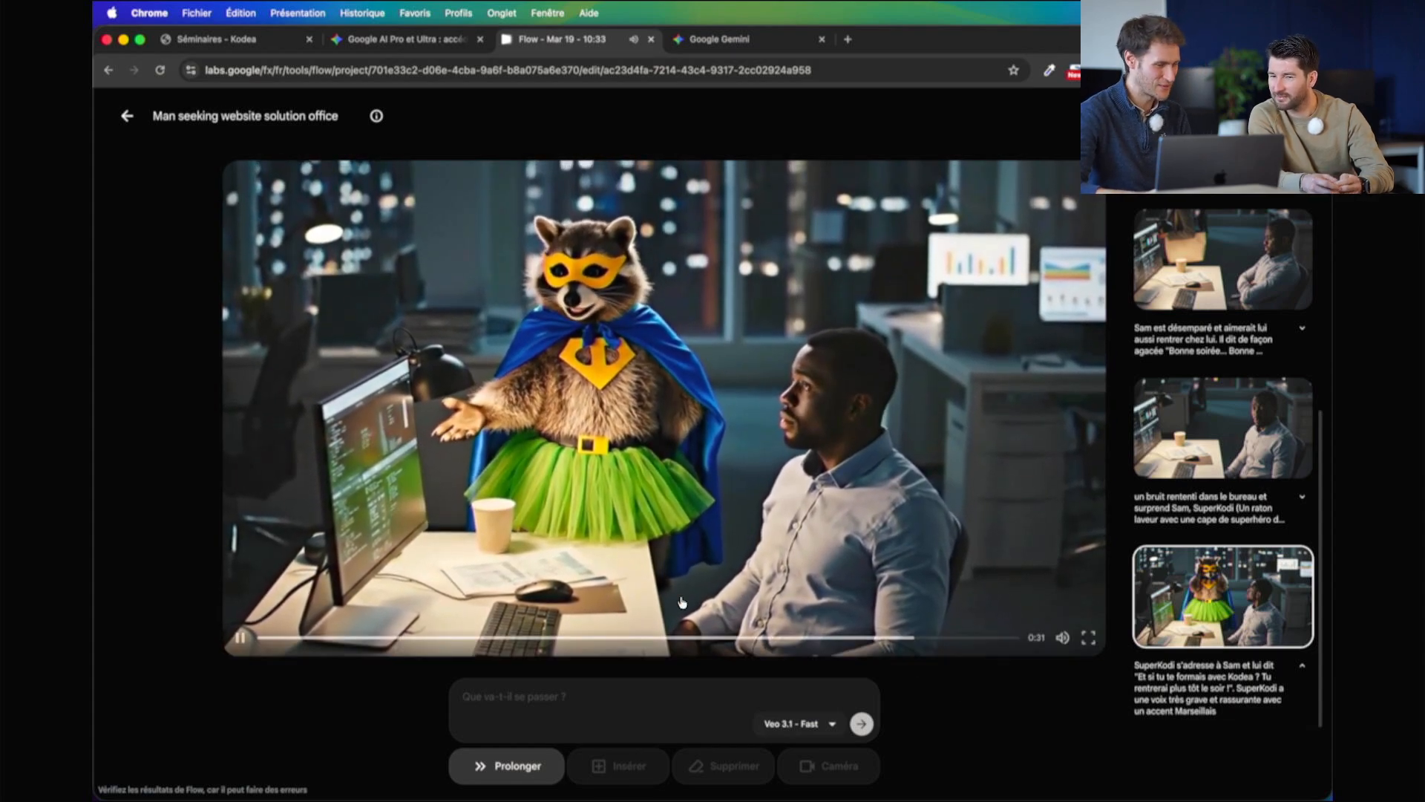
pyautogui.click(241, 637)
pyautogui.moveTo(1254, 611)
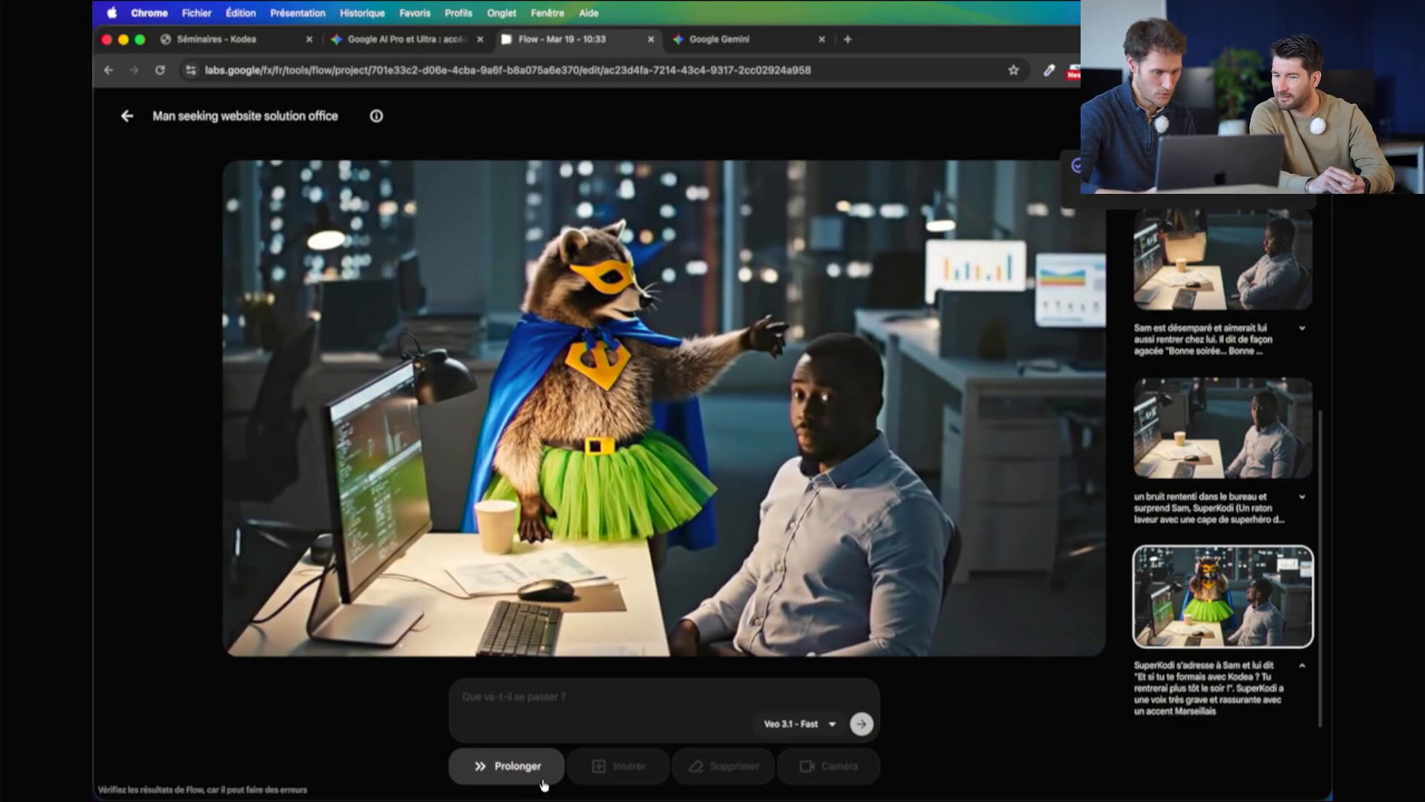
# Leave the clip editor for the Flow project overview and reopen the "Mar 19 - 10:33" project
pyautogui.click(126, 116)
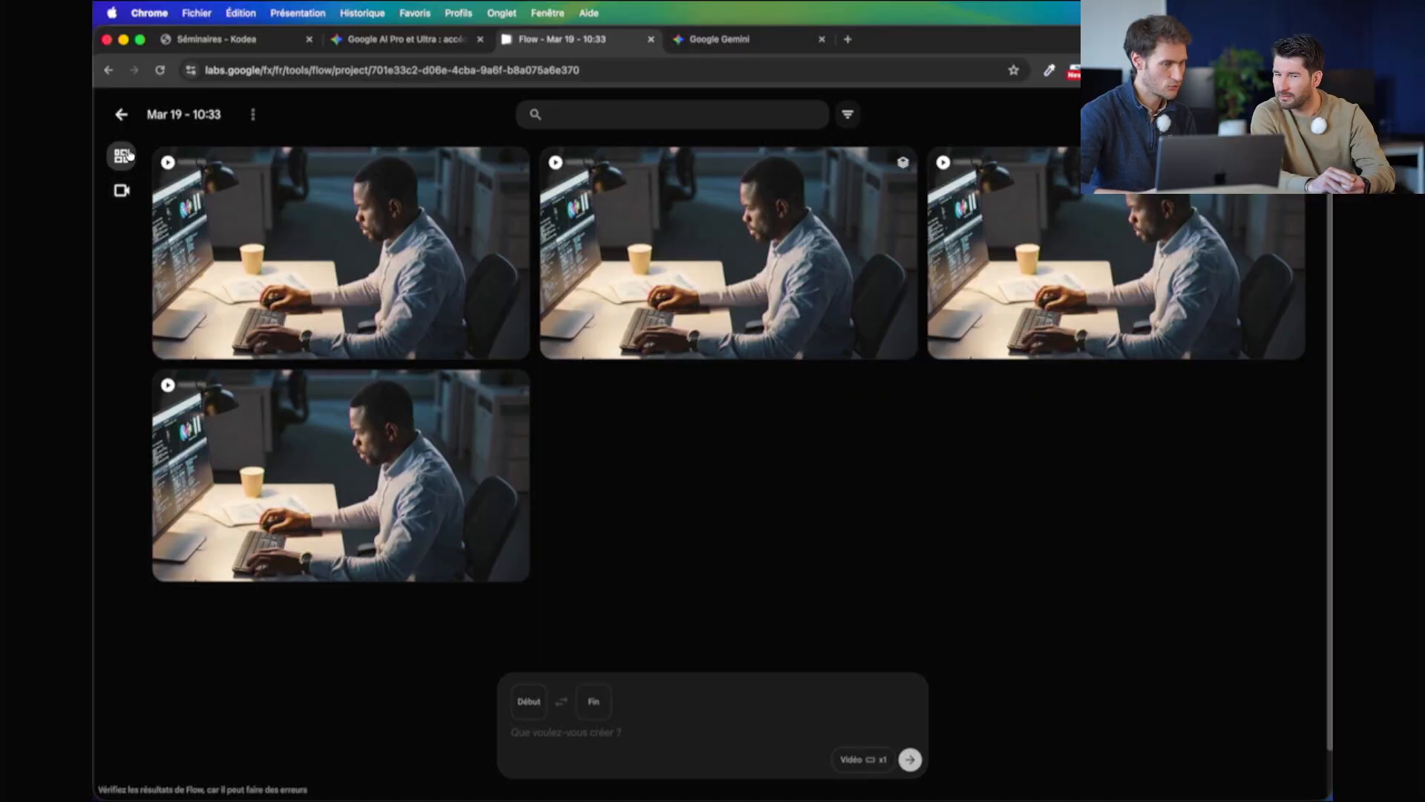
pyautogui.click(119, 116)
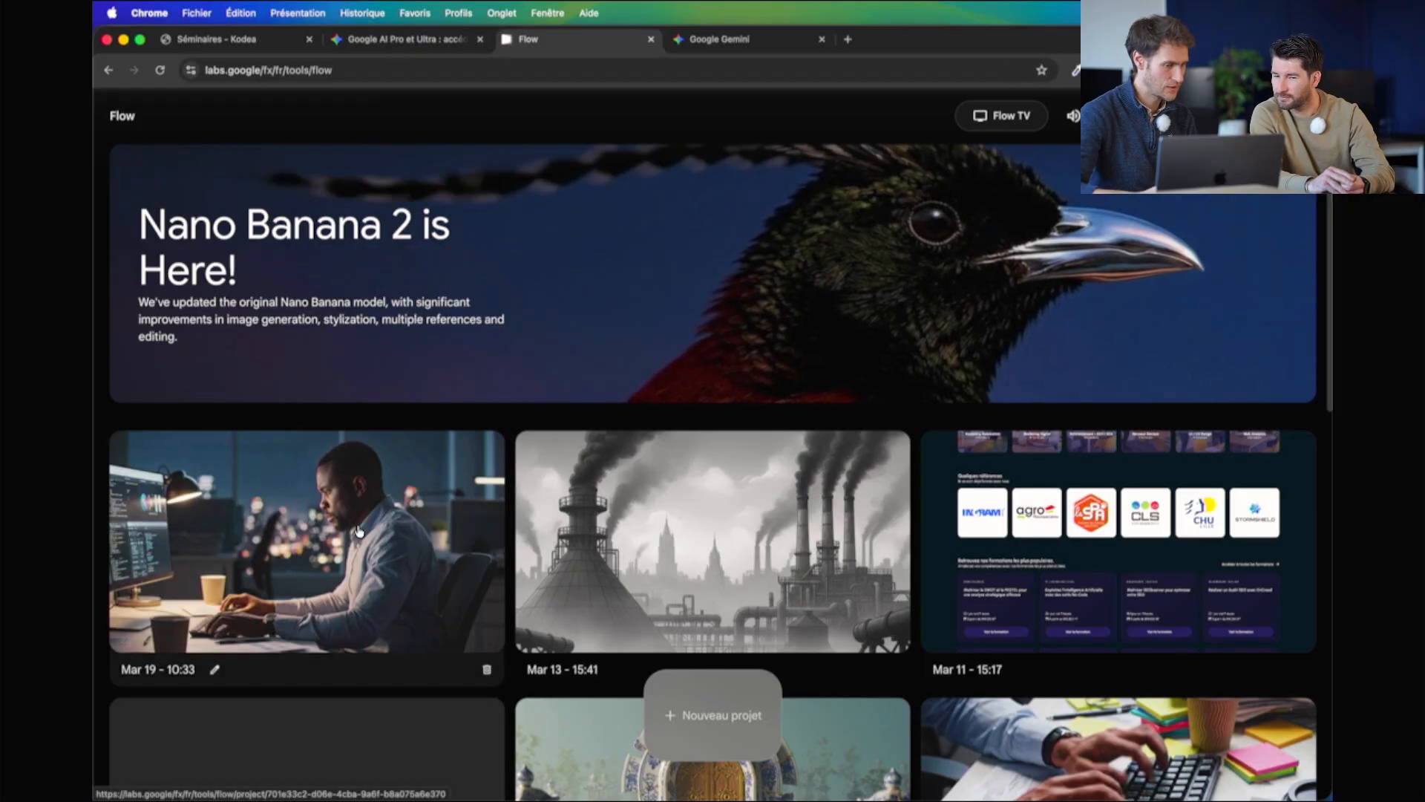
pyautogui.click(317, 534)
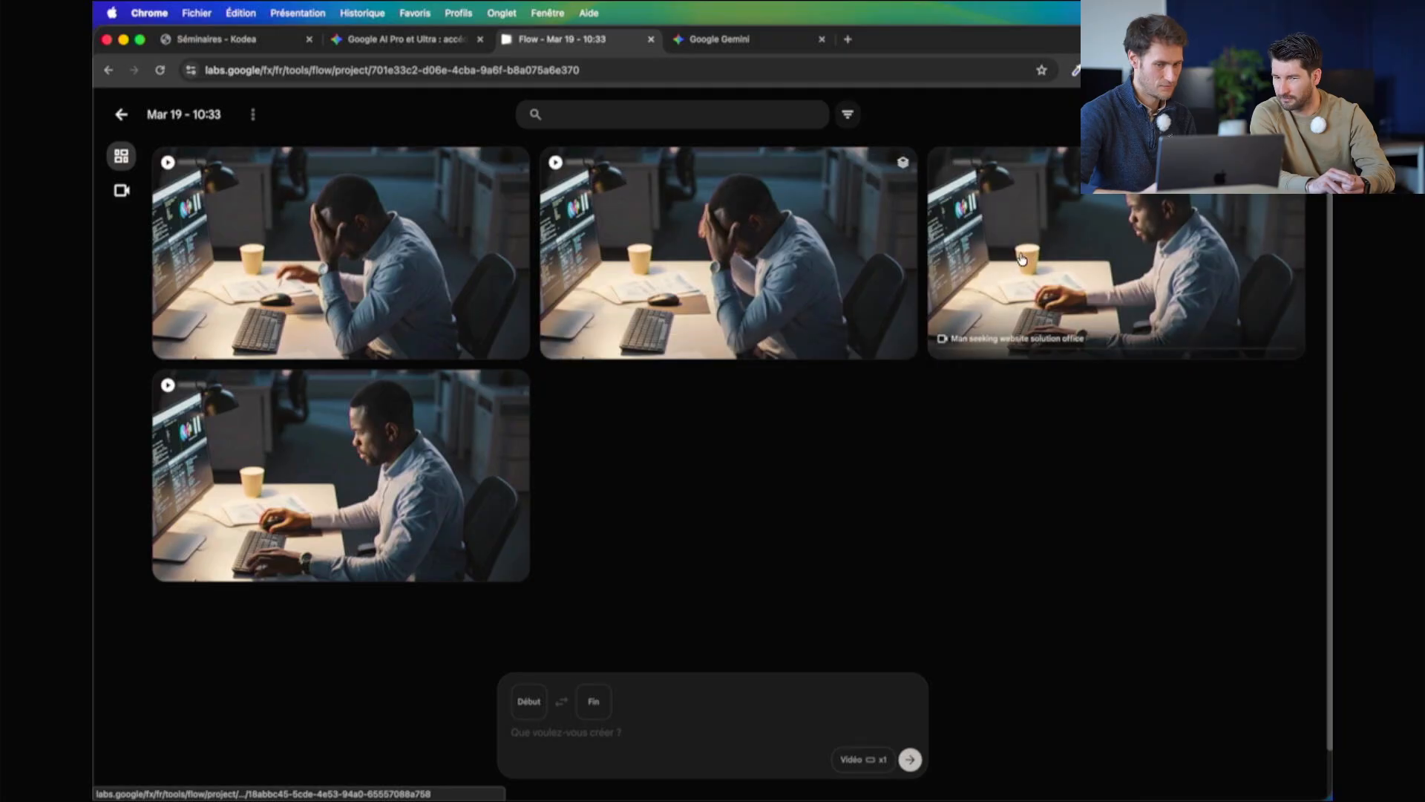
# Show the project's videos, view the original short clip and the first listed extended clip, and return to the project
pyautogui.click(123, 192)
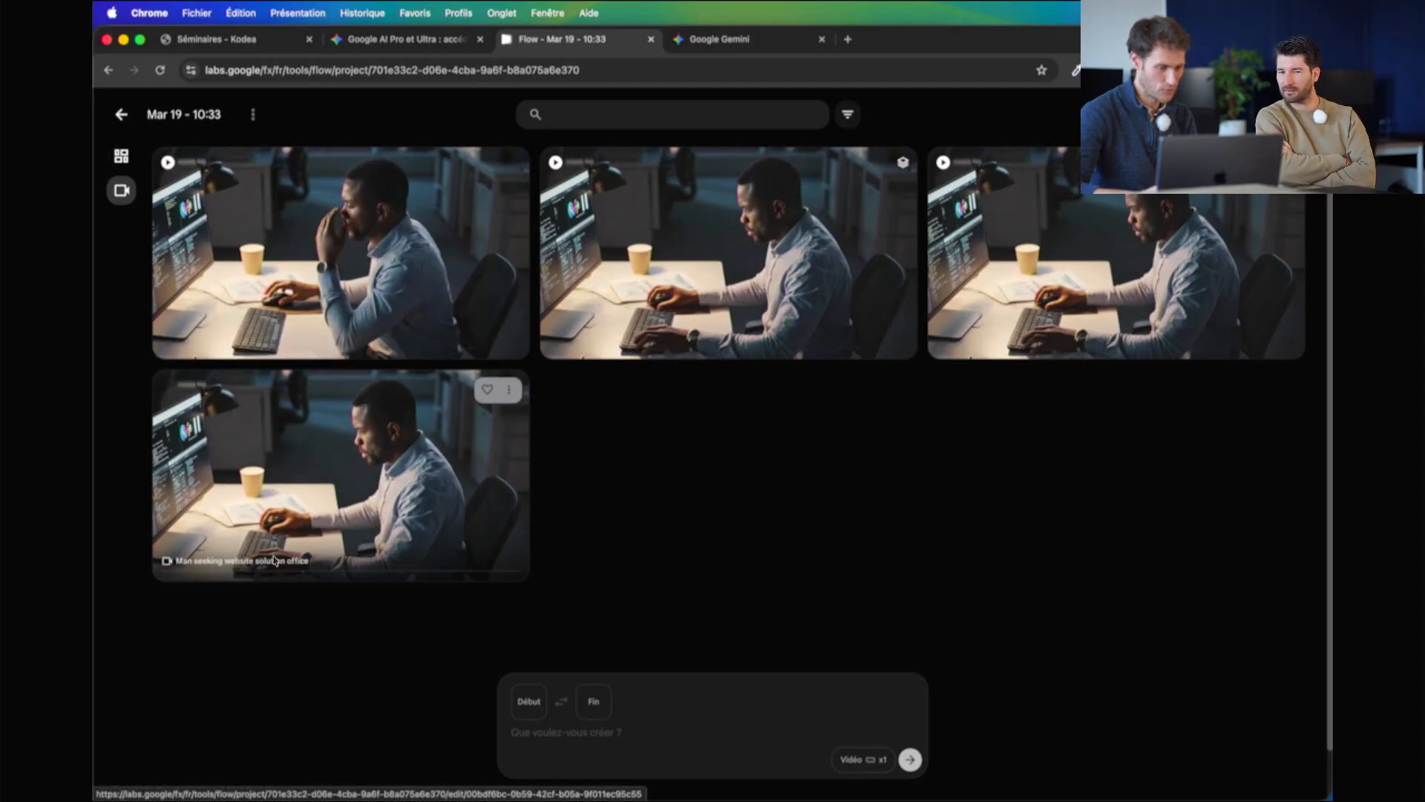
pyautogui.click(350, 474)
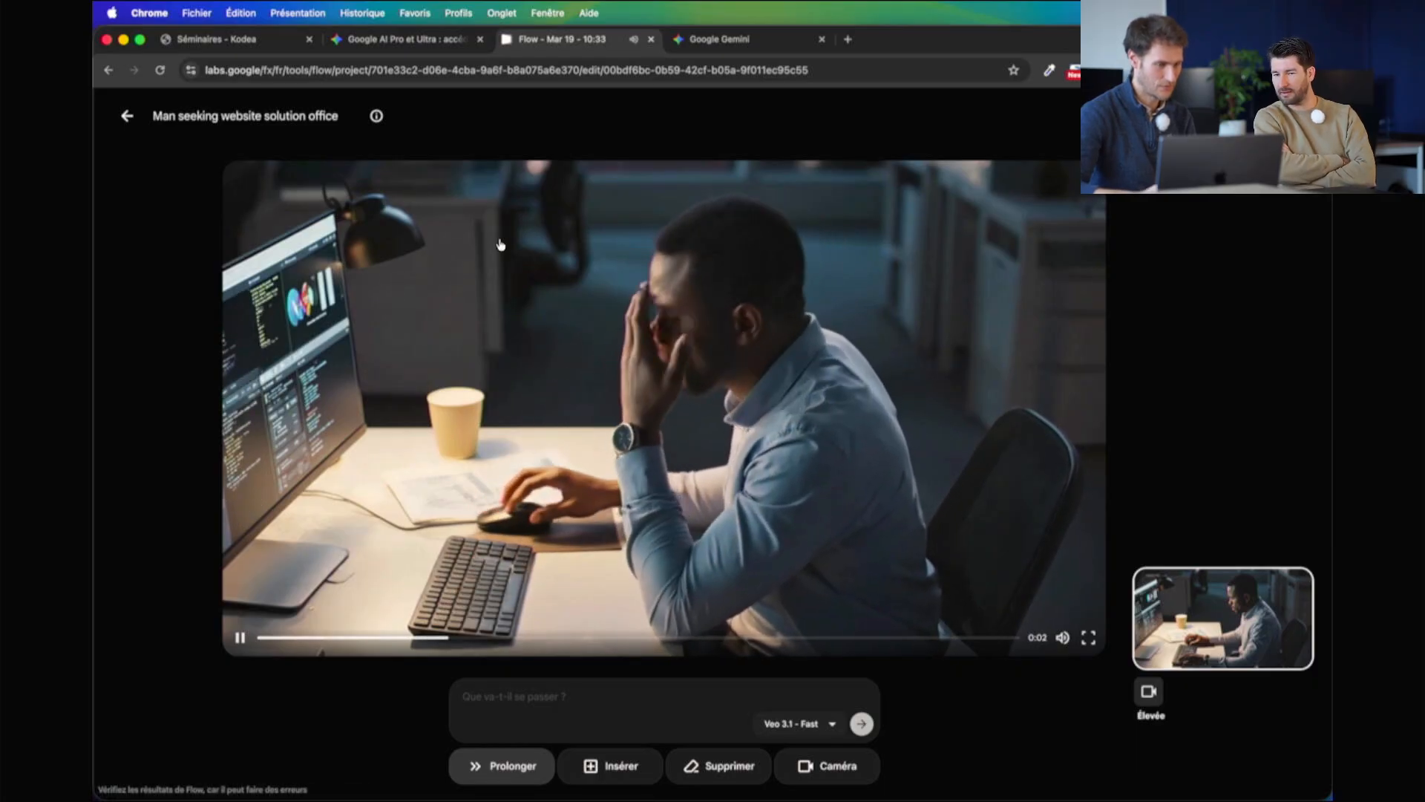
pyautogui.click(127, 116)
pyautogui.click(341, 275)
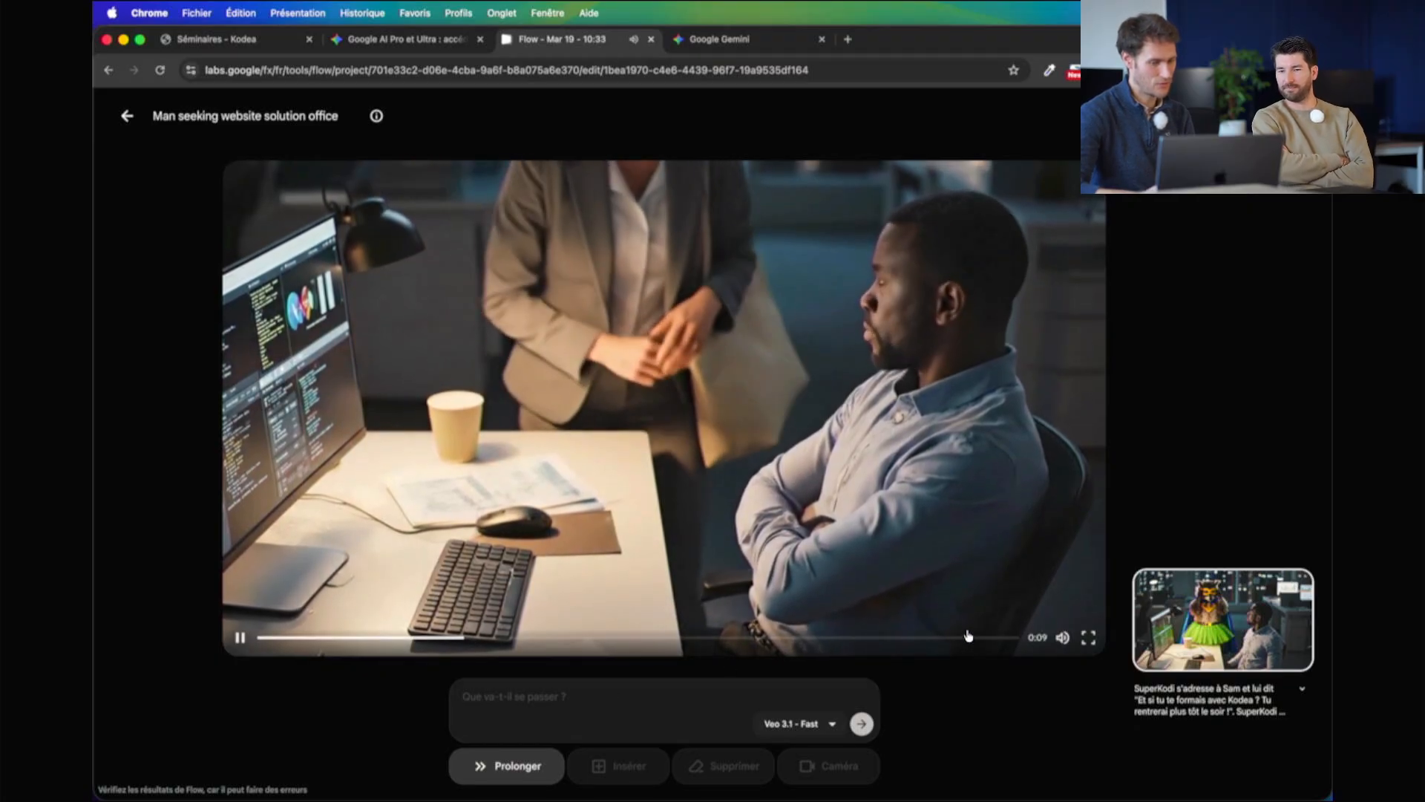
pyautogui.click(127, 116)
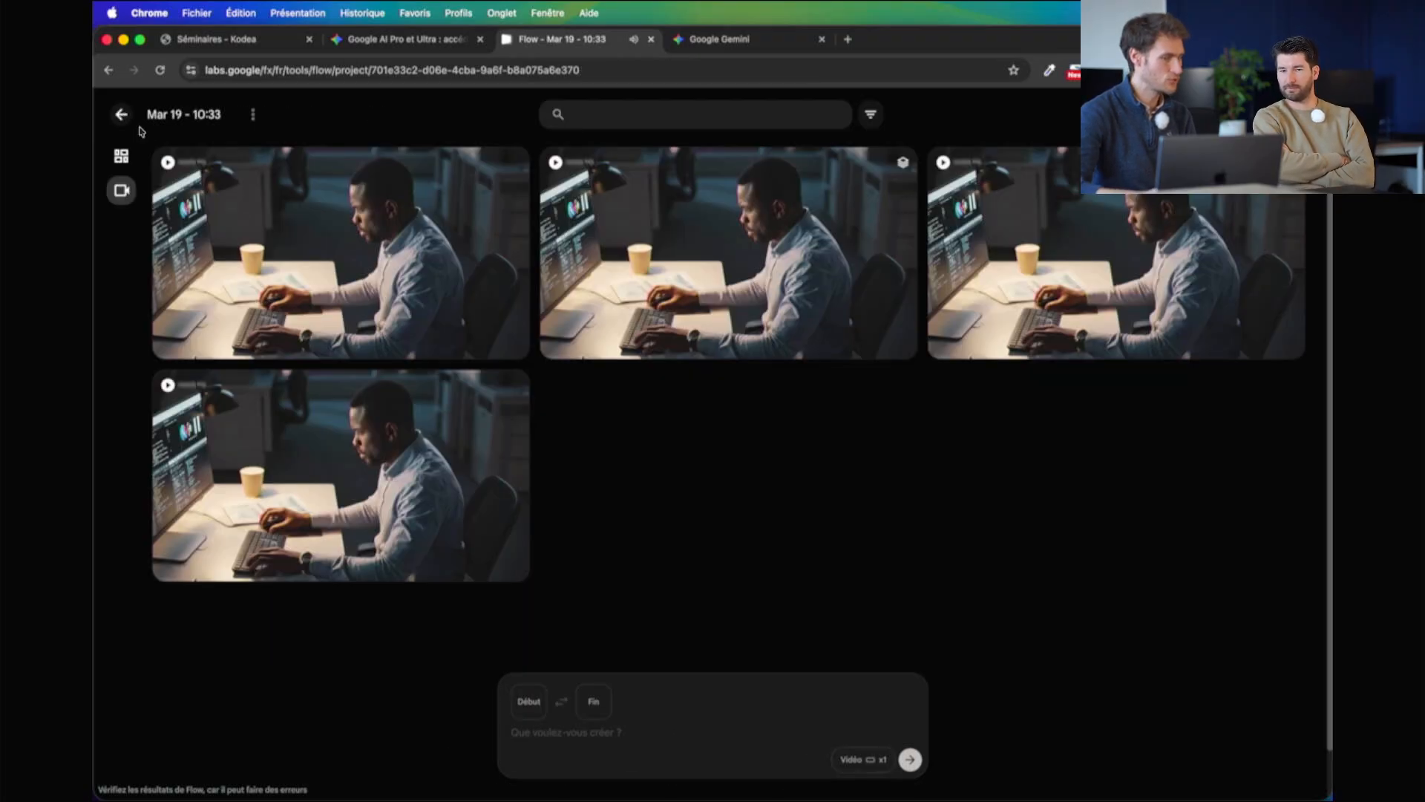
# View the original short clip again, return to the project, and examine the actions available for the second listed video
pyautogui.click(445, 384)
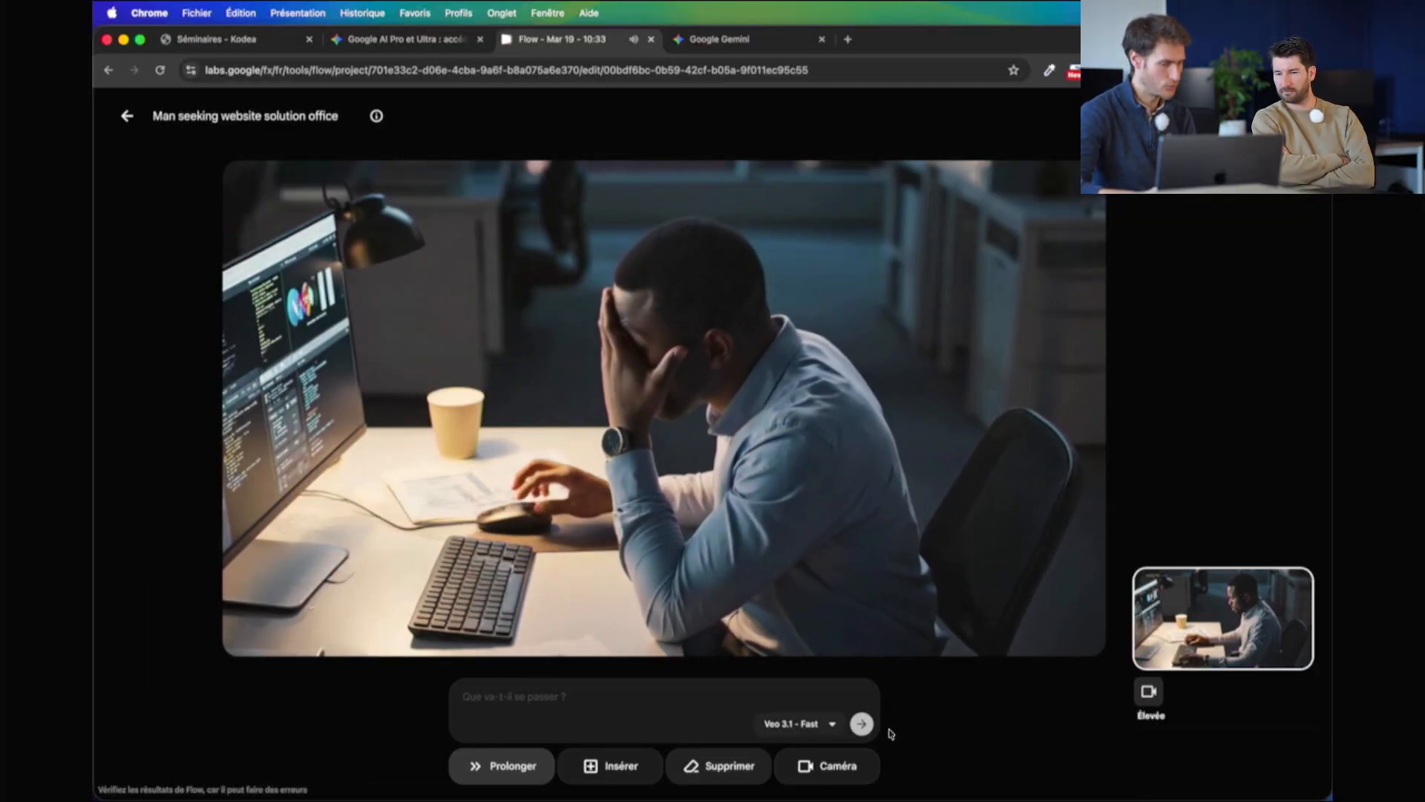
pyautogui.click(127, 116)
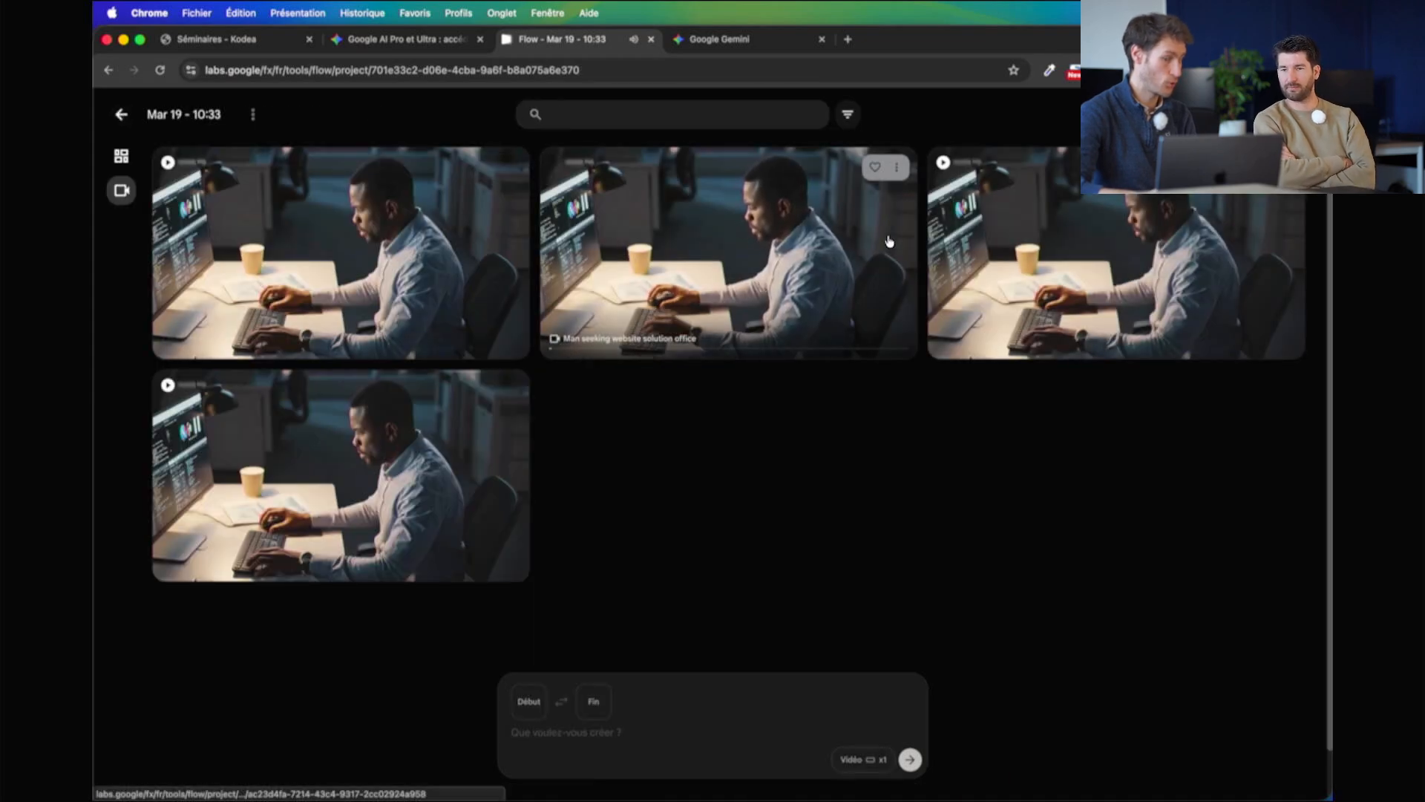
pyautogui.click(897, 167)
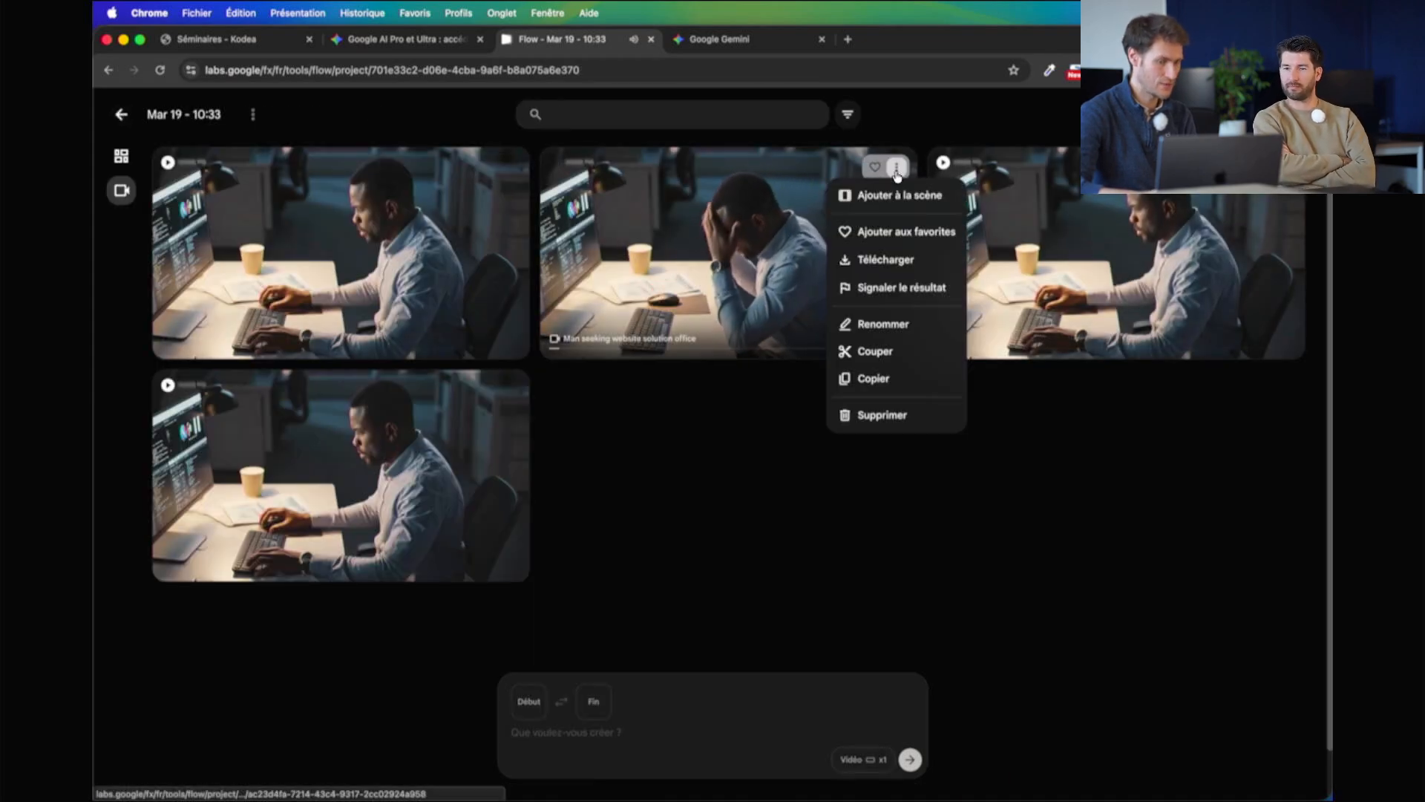
pyautogui.click(747, 471)
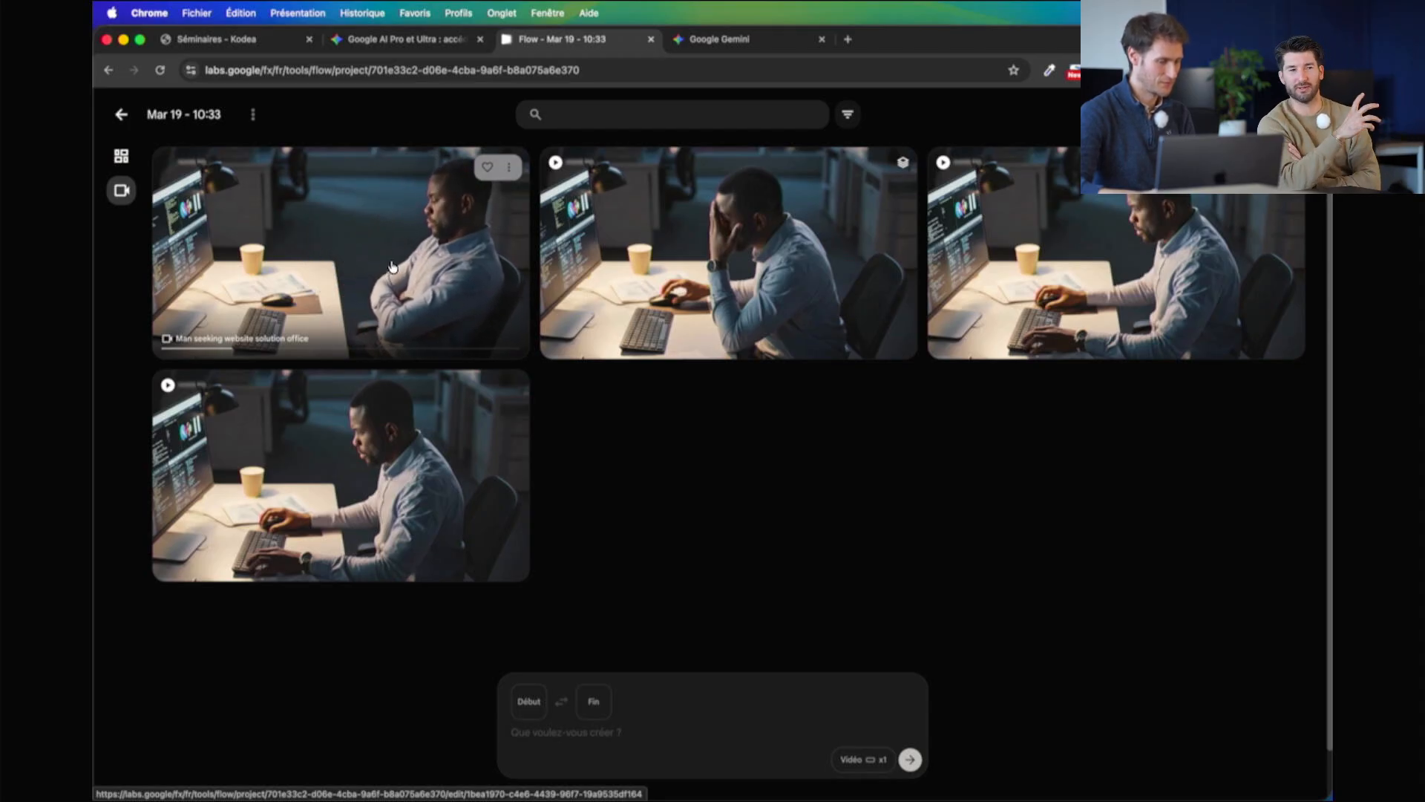
# Open the first listed extended video in the project and download its Clip 5 in upscaled 1080p
pyautogui.click(393, 266)
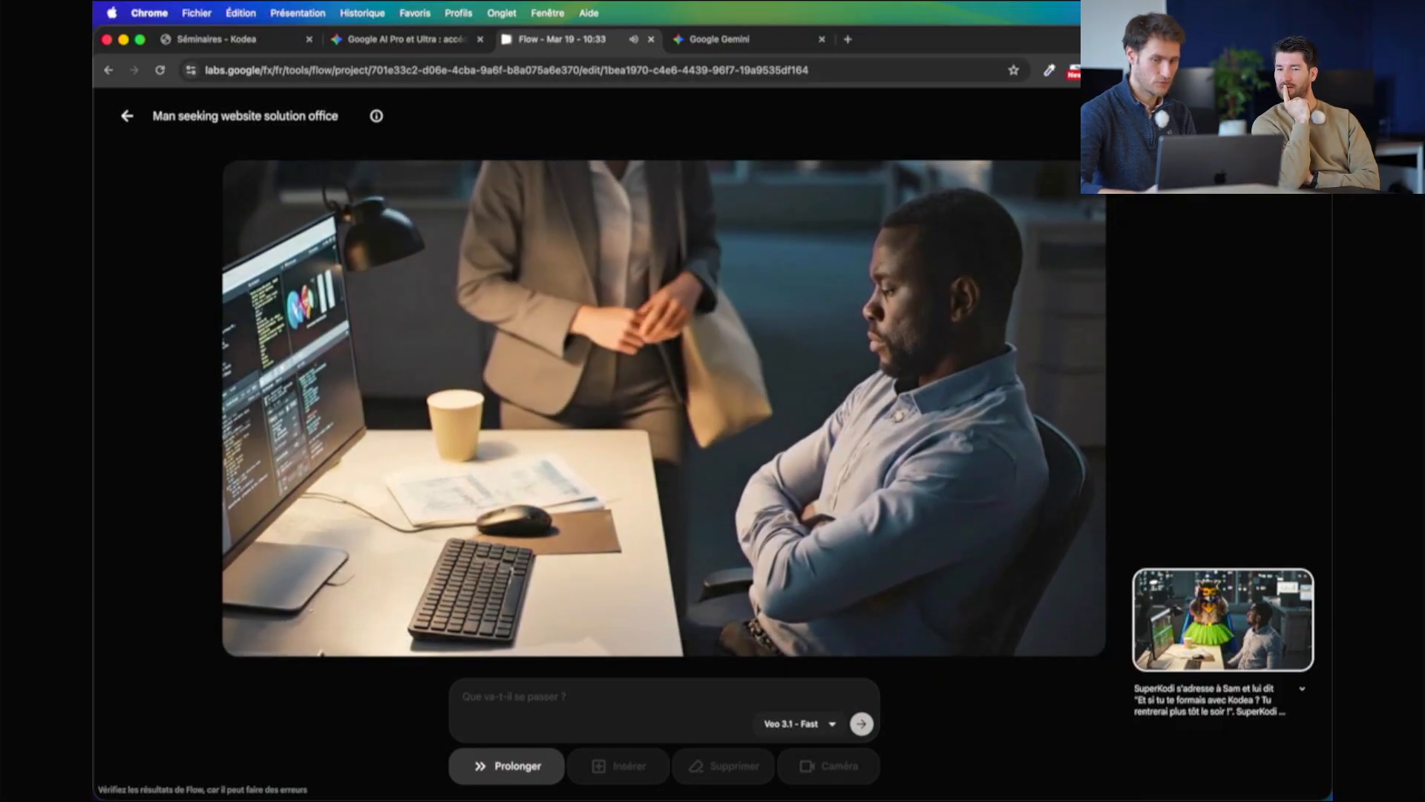
pyautogui.click(1120, 116)
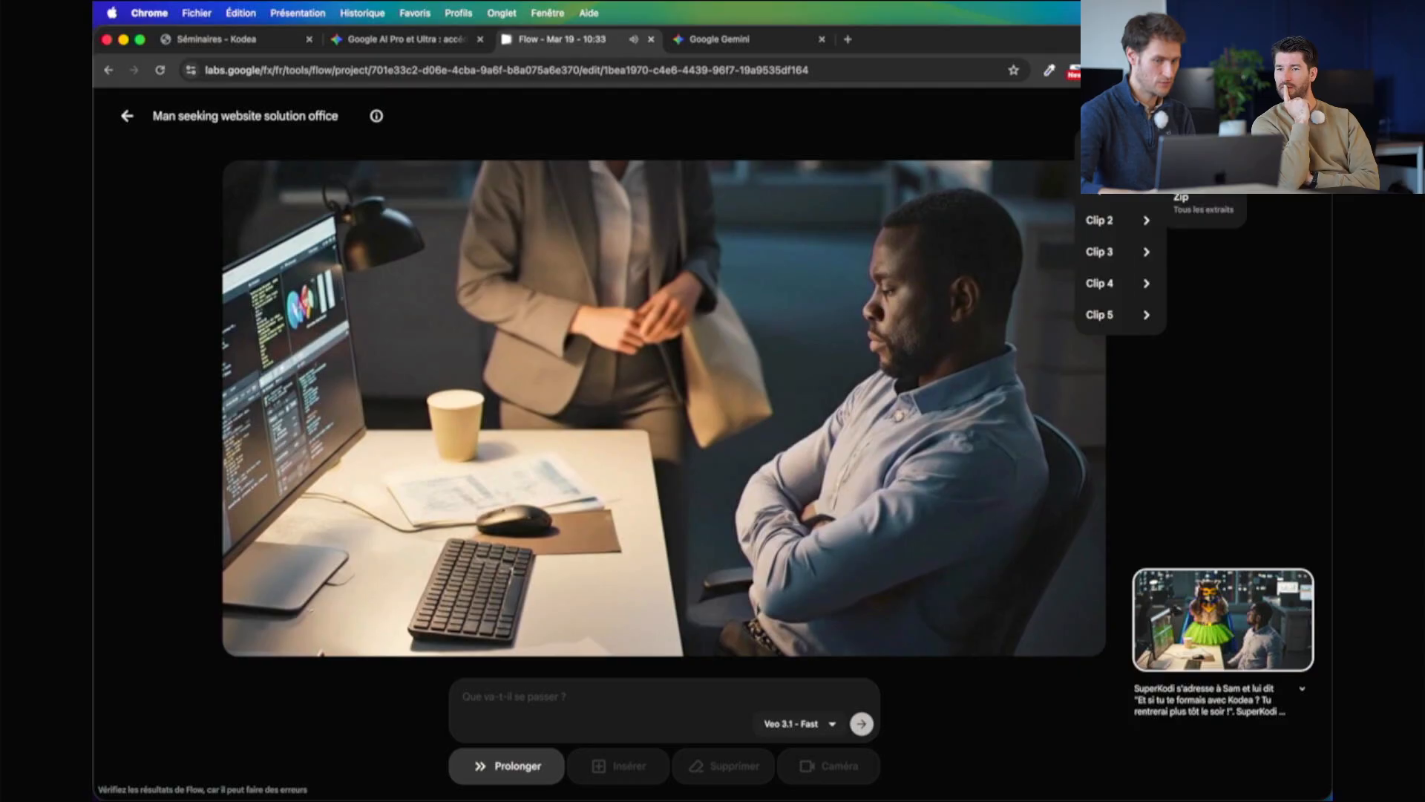
pyautogui.moveTo(1134, 195)
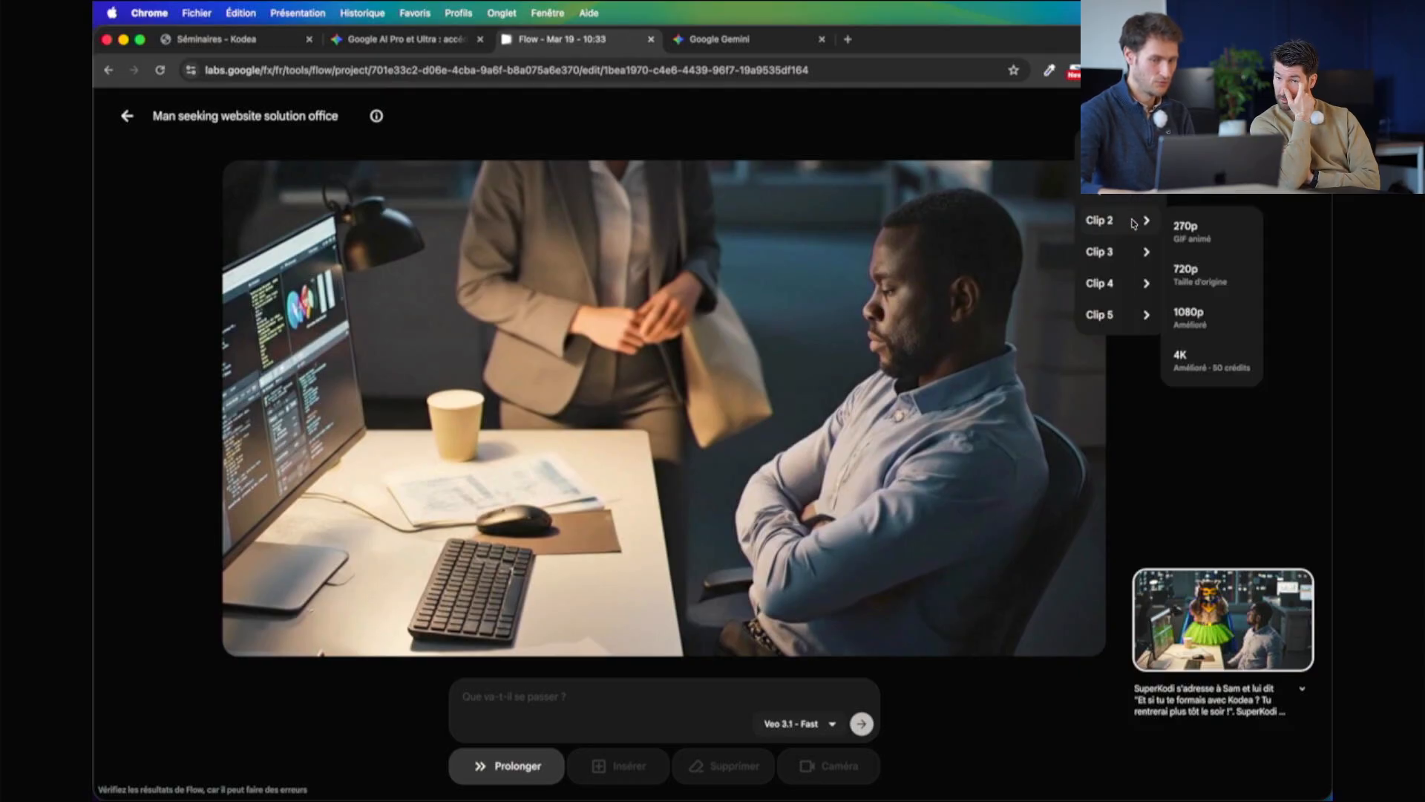
pyautogui.moveTo(1133, 296)
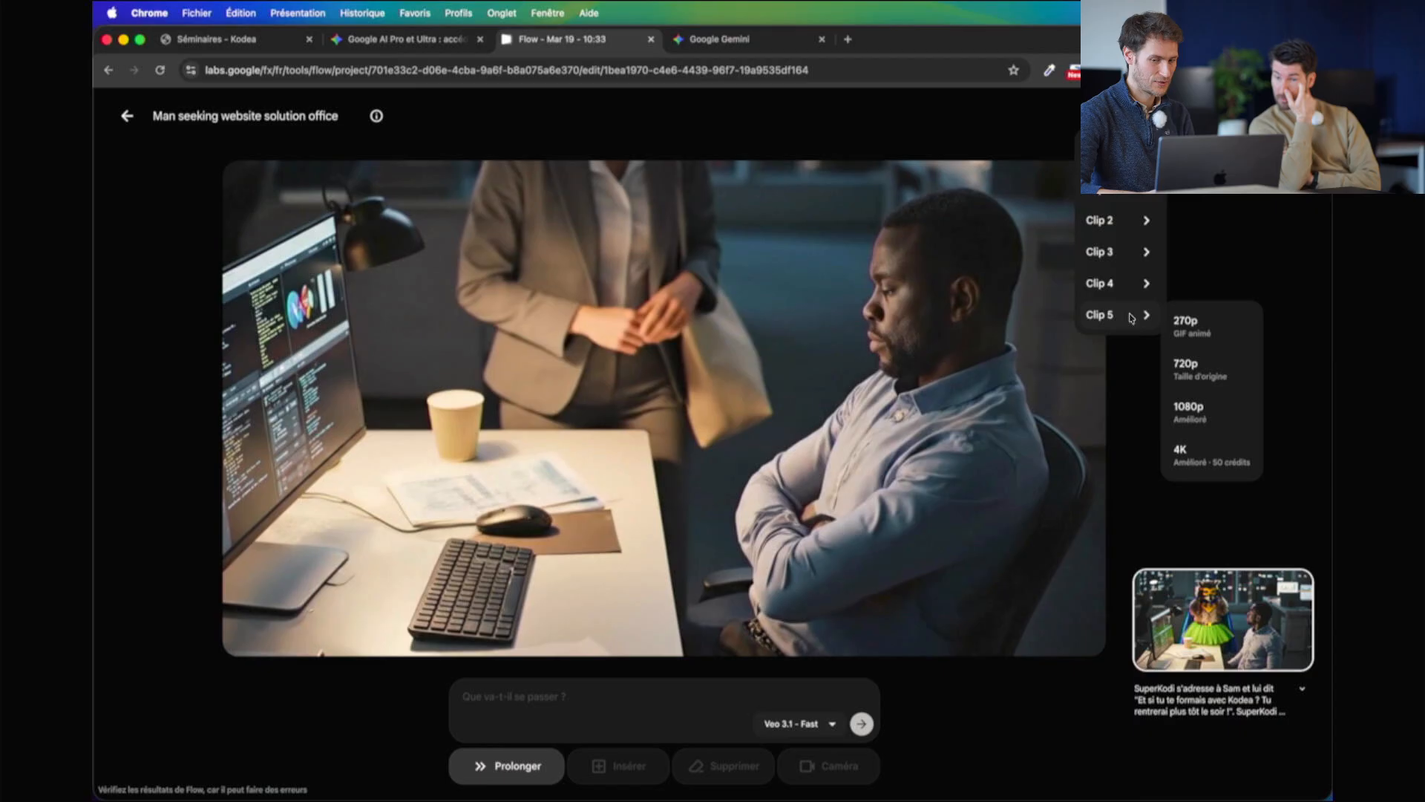
pyautogui.moveTo(1133, 160)
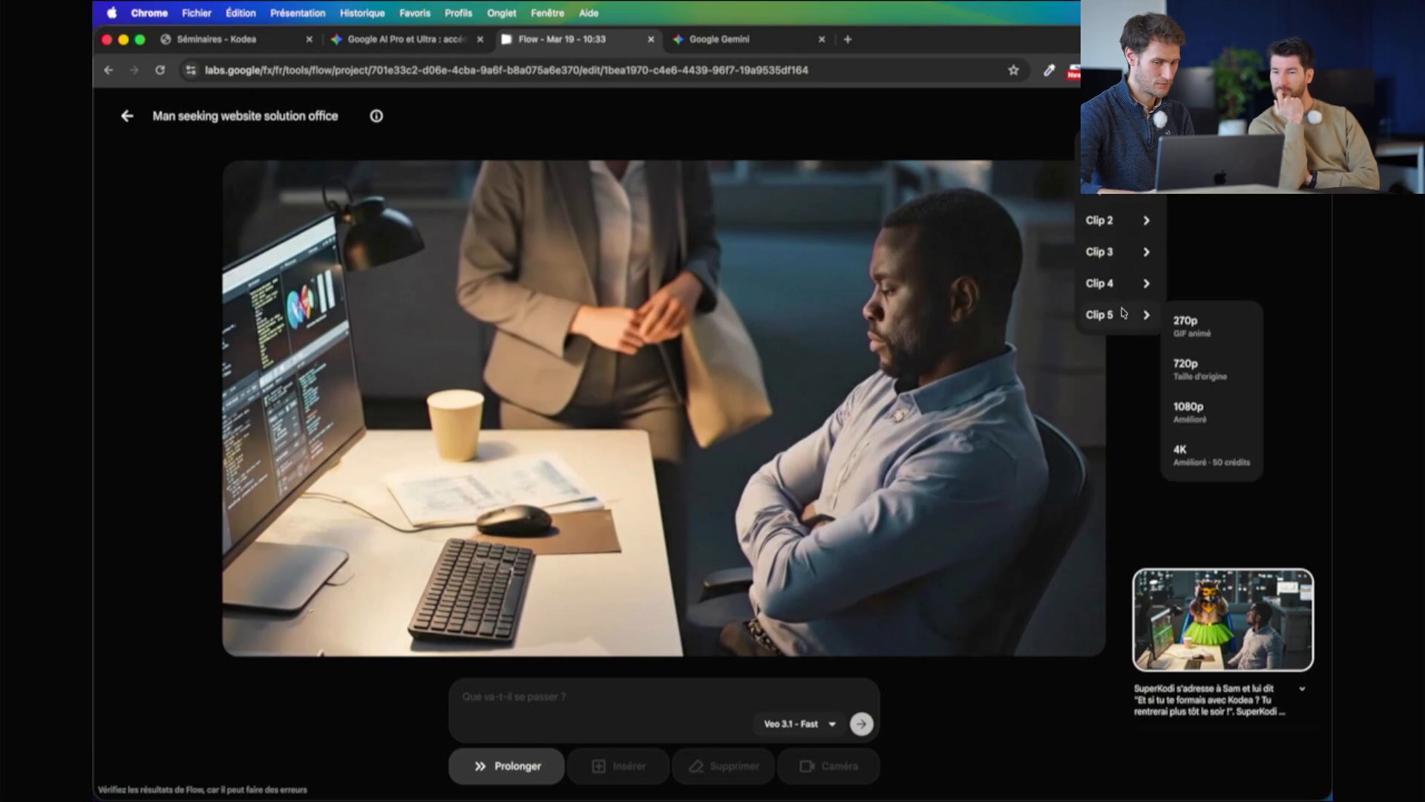
pyautogui.click(1210, 409)
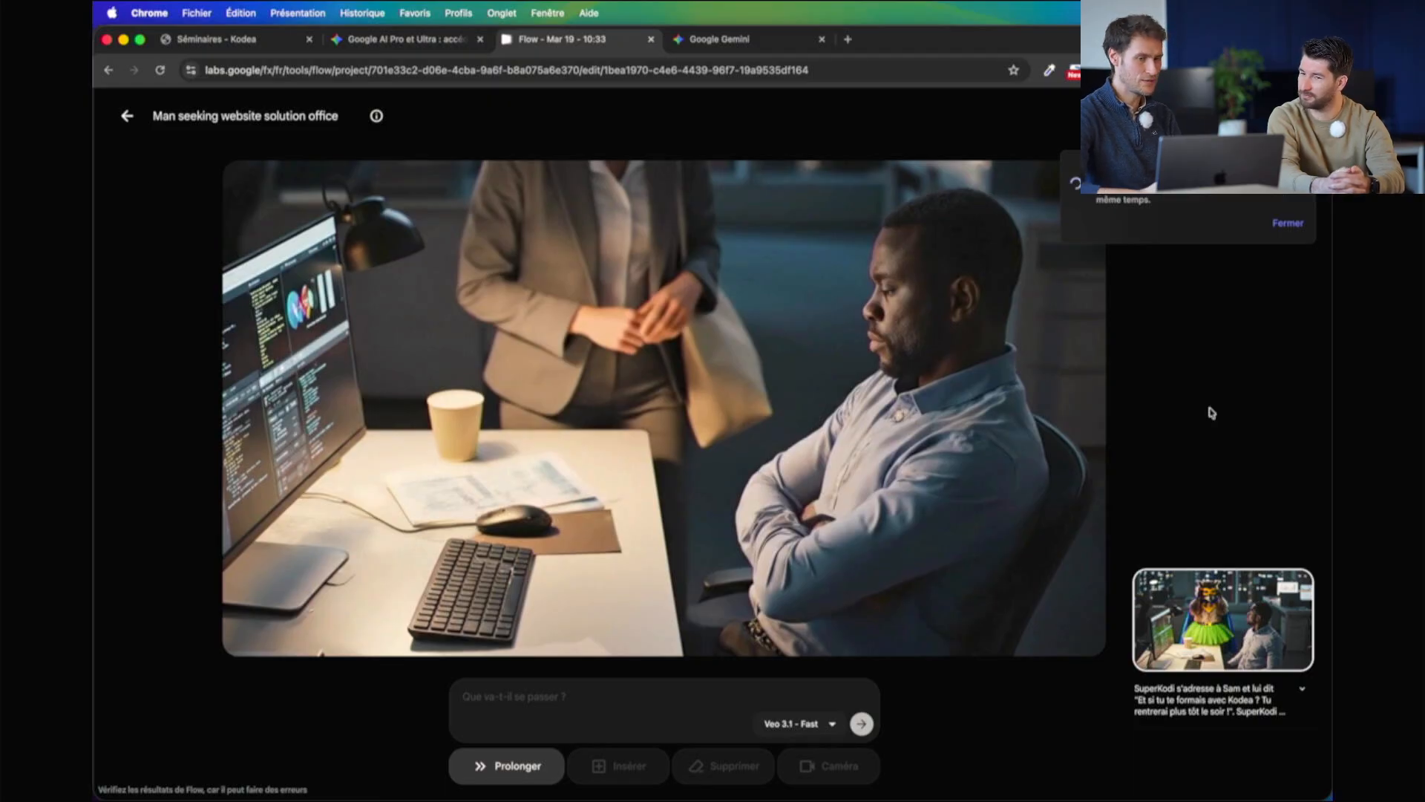
# Switch to the Google AI subscriptions page and compare the plans' prices, AI credits and Flow access
pyautogui.click(742, 41)
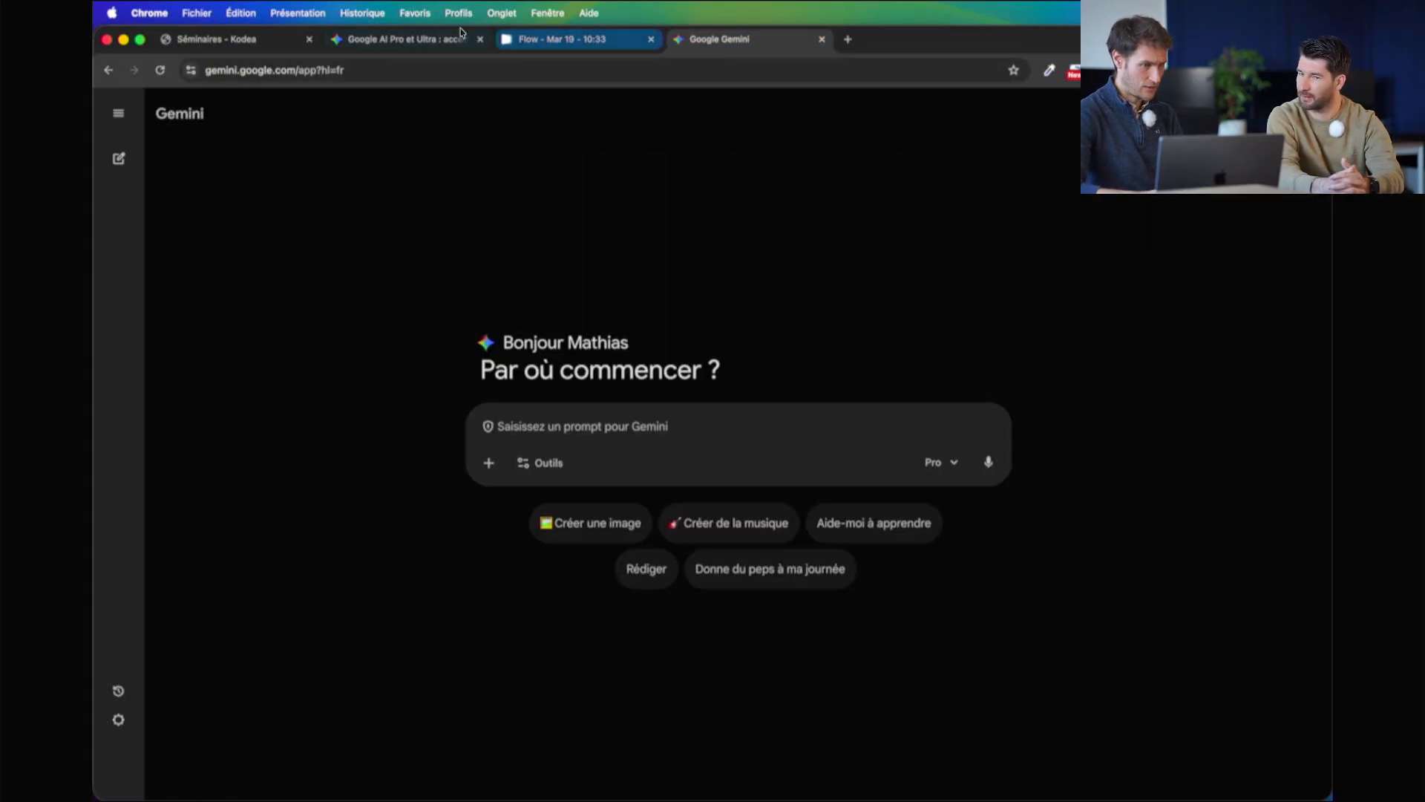
pyautogui.click(438, 36)
pyautogui.scroll(-4, 249, 435)
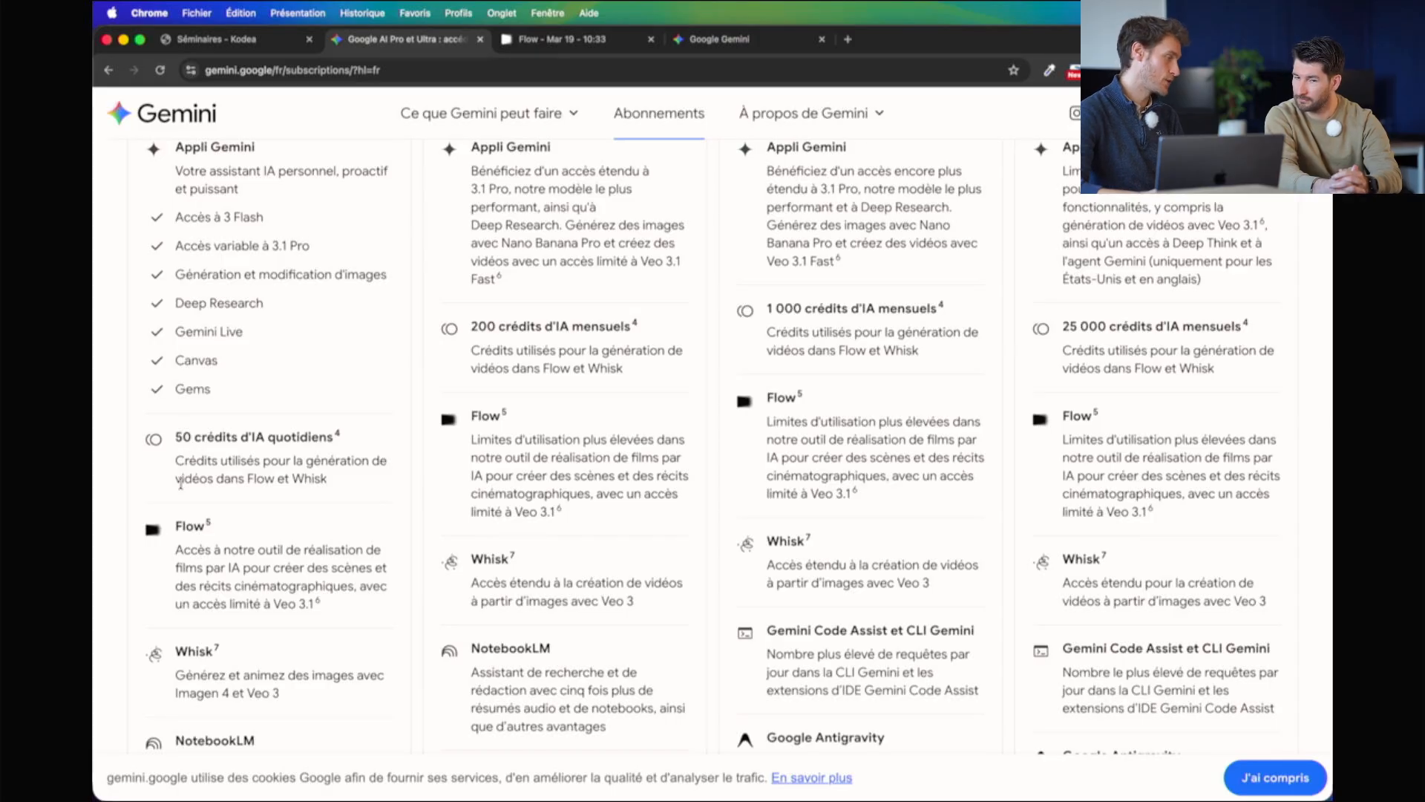
pyautogui.scroll(3, 505, 562)
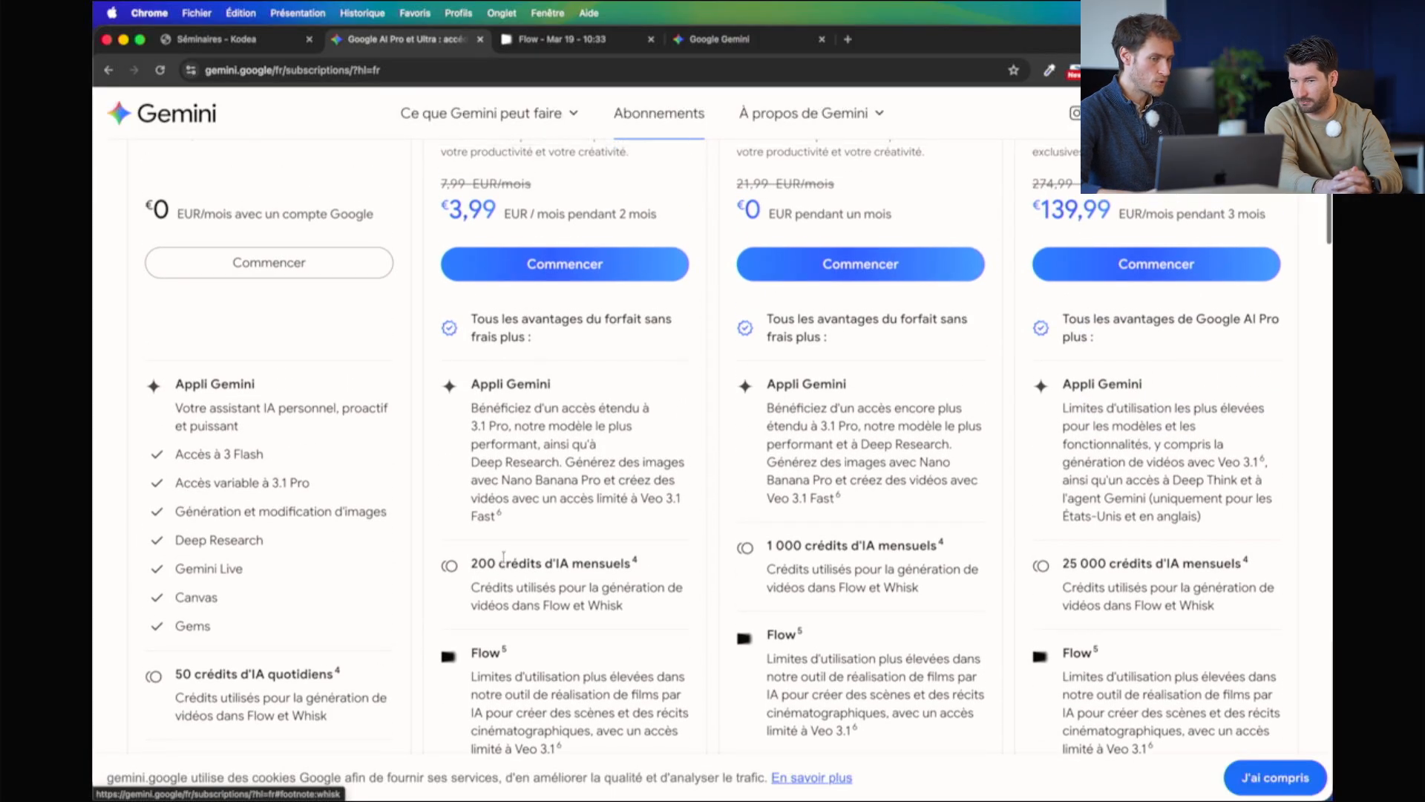
pyautogui.scroll(1, 505, 562)
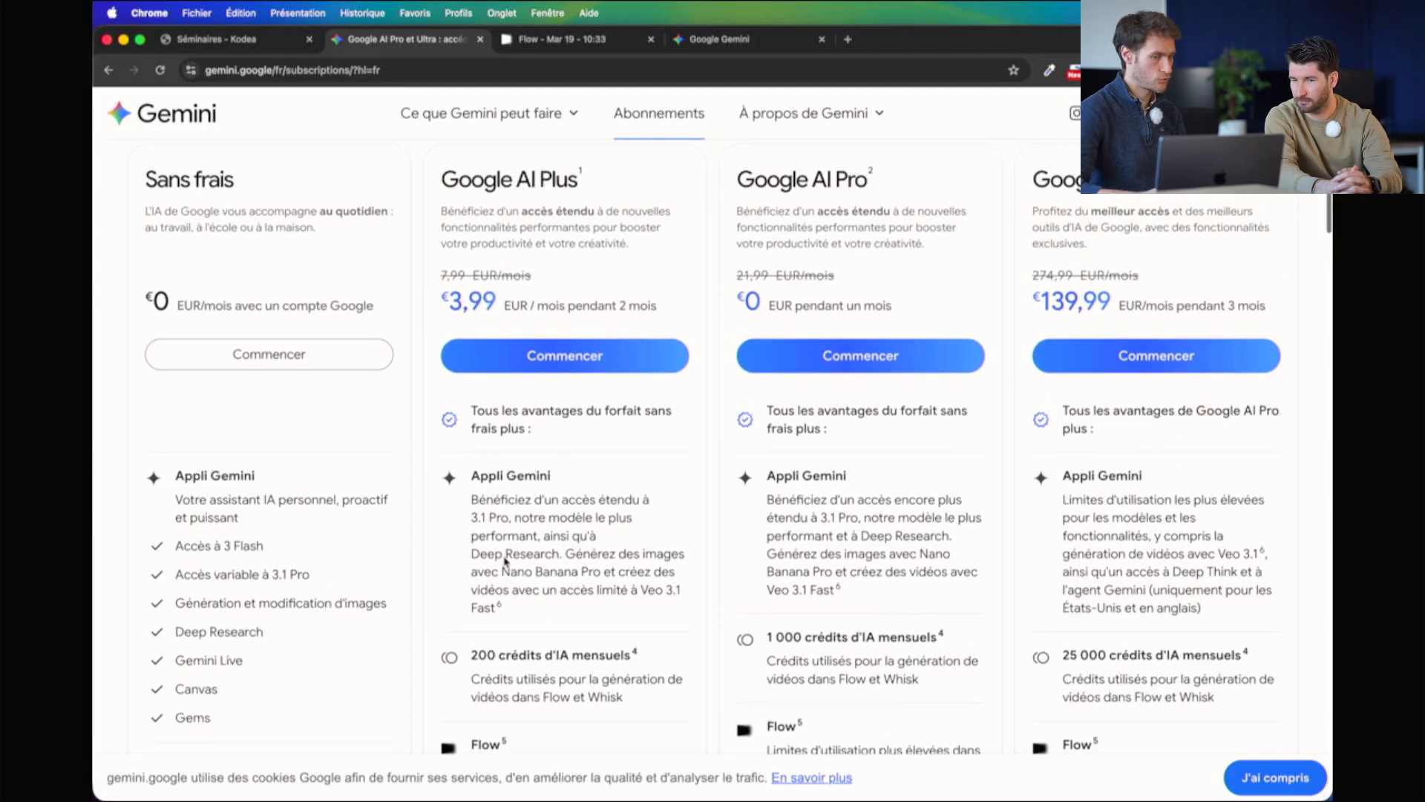